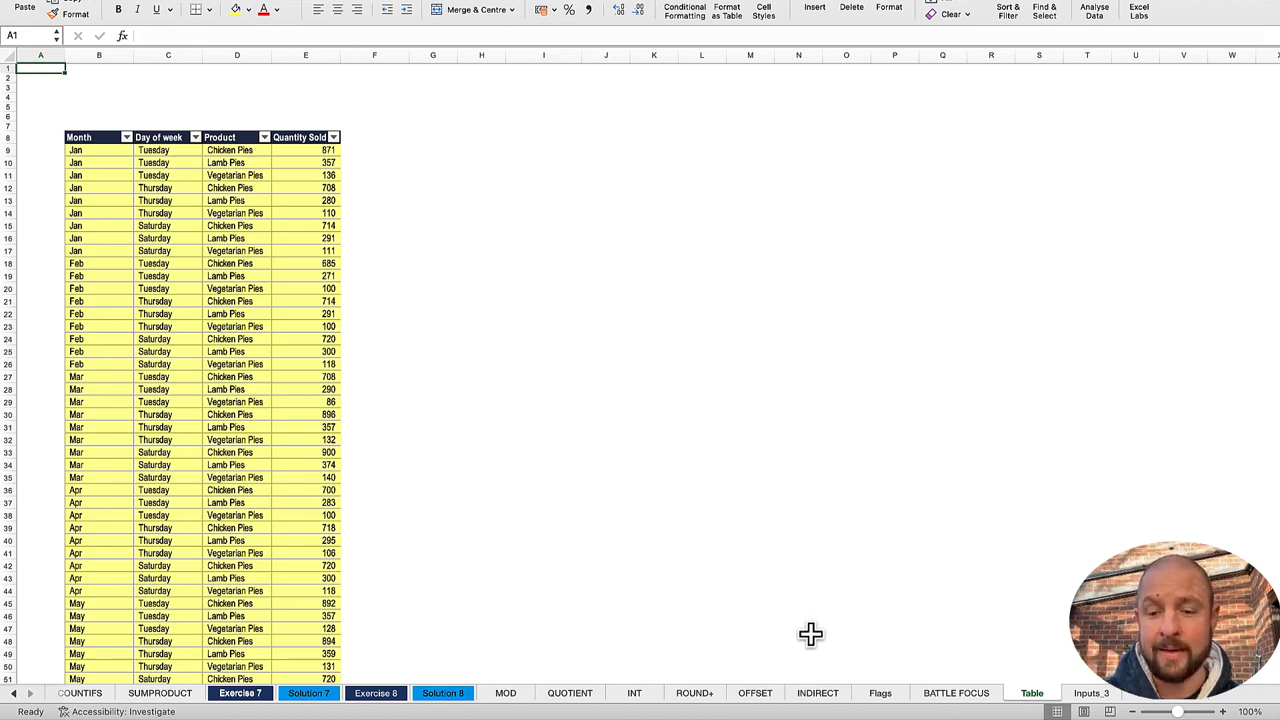
Step: Review the Flags worksheet's key points, the simple Monday sales example and the more complex sunny market day example
{"action": "left_click", "coordinate": [958, 693]}
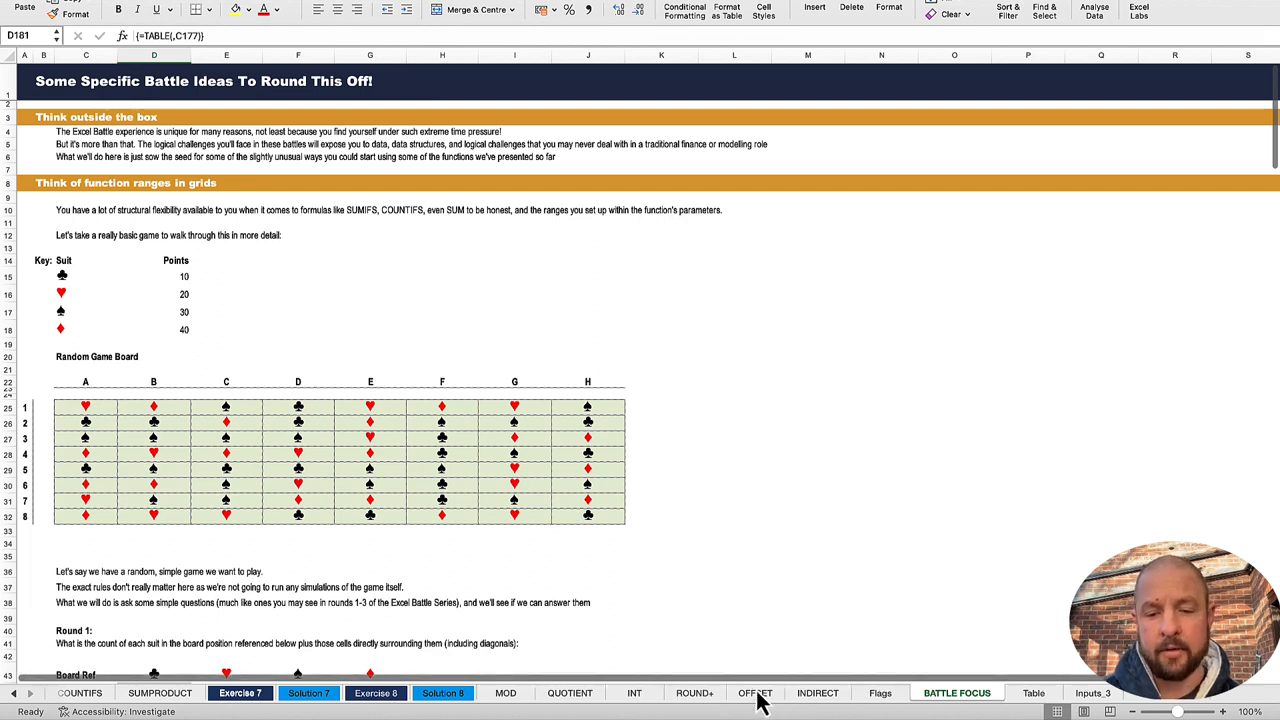
{"action": "left_click", "coordinate": [880, 693]}
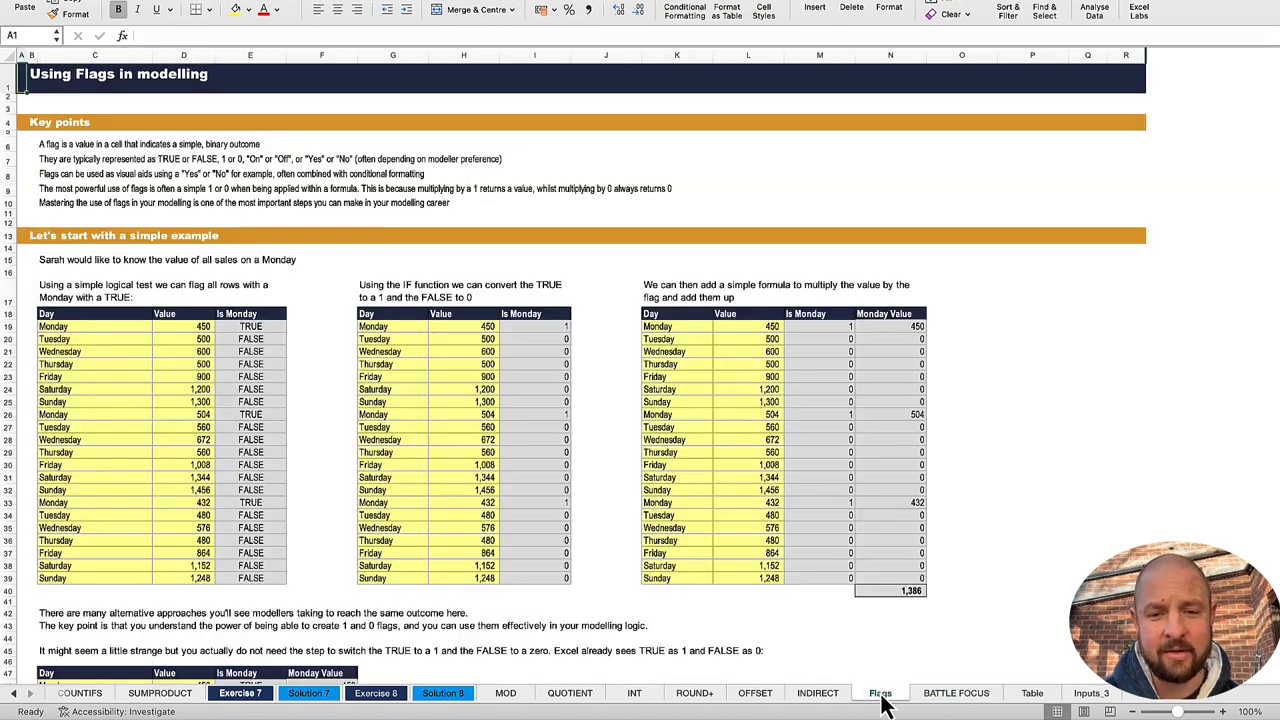
{"action": "scroll", "coordinate": [881, 597], "scroll_direction": "down", "scroll_amount": 10}
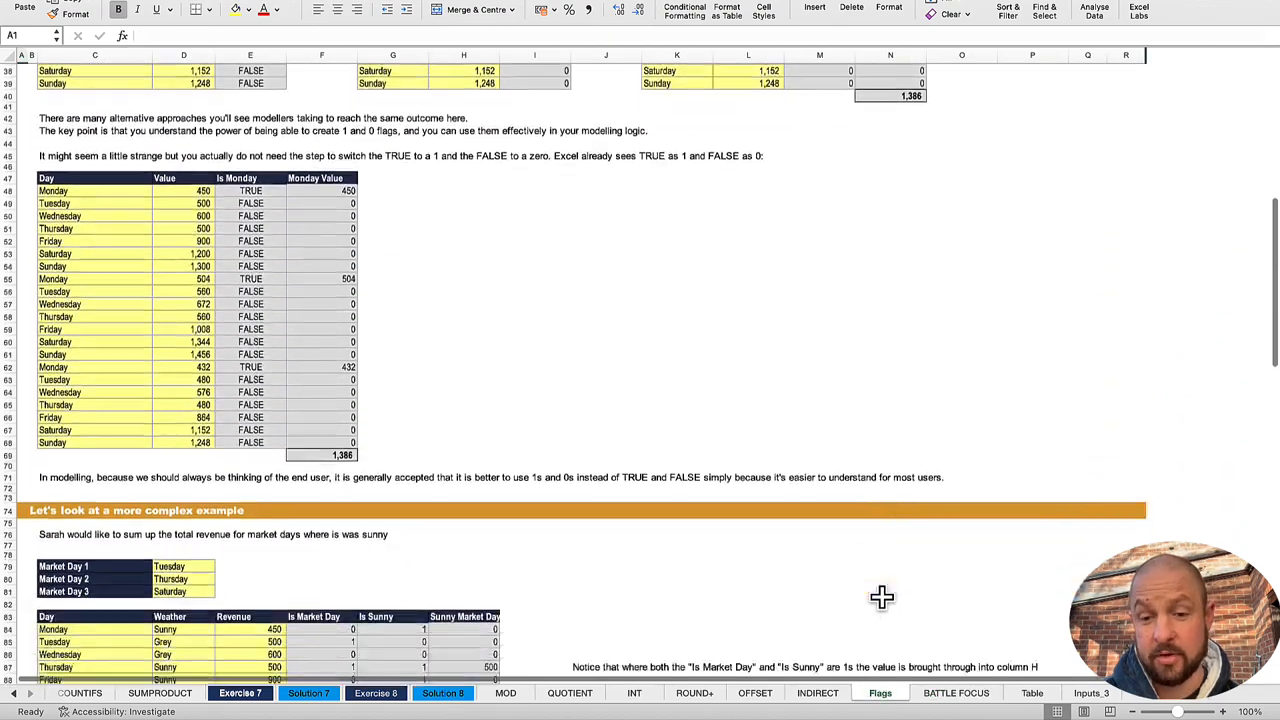
{"action": "scroll", "coordinate": [683, 543], "scroll_direction": "down", "scroll_amount": 5}
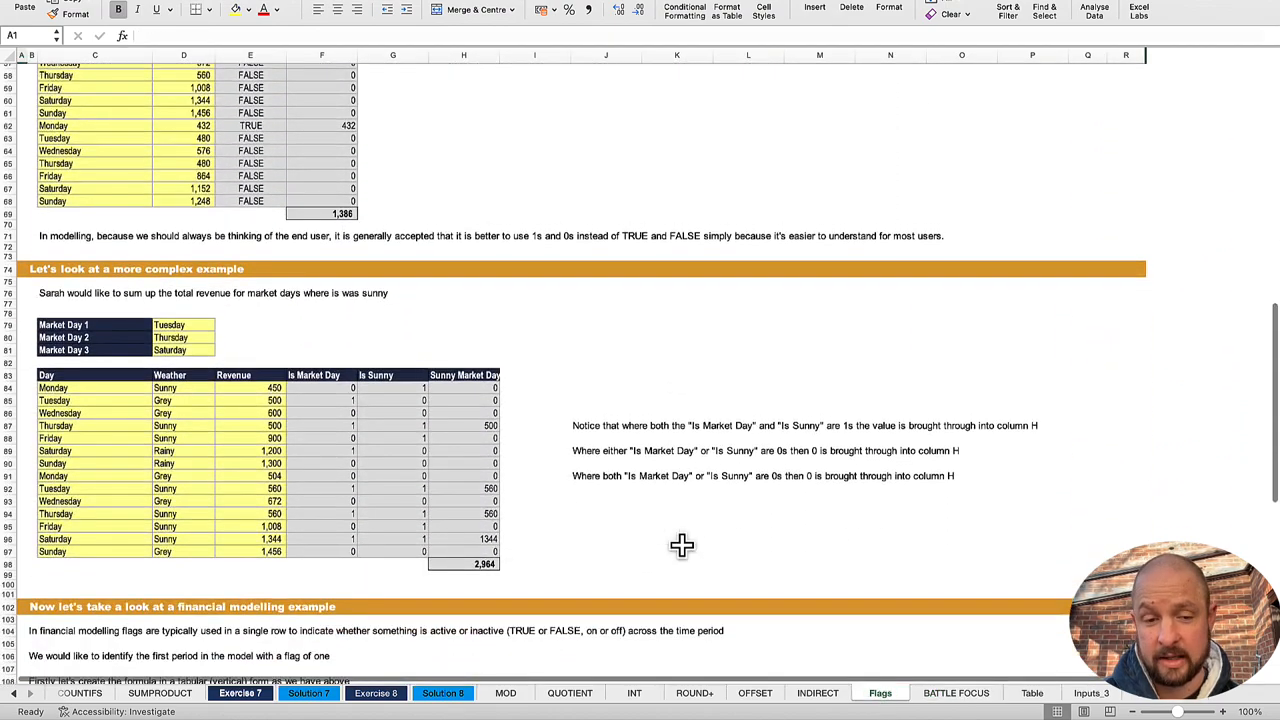
{"action": "scroll", "coordinate": [681, 545], "scroll_direction": "up", "scroll_amount": 15}
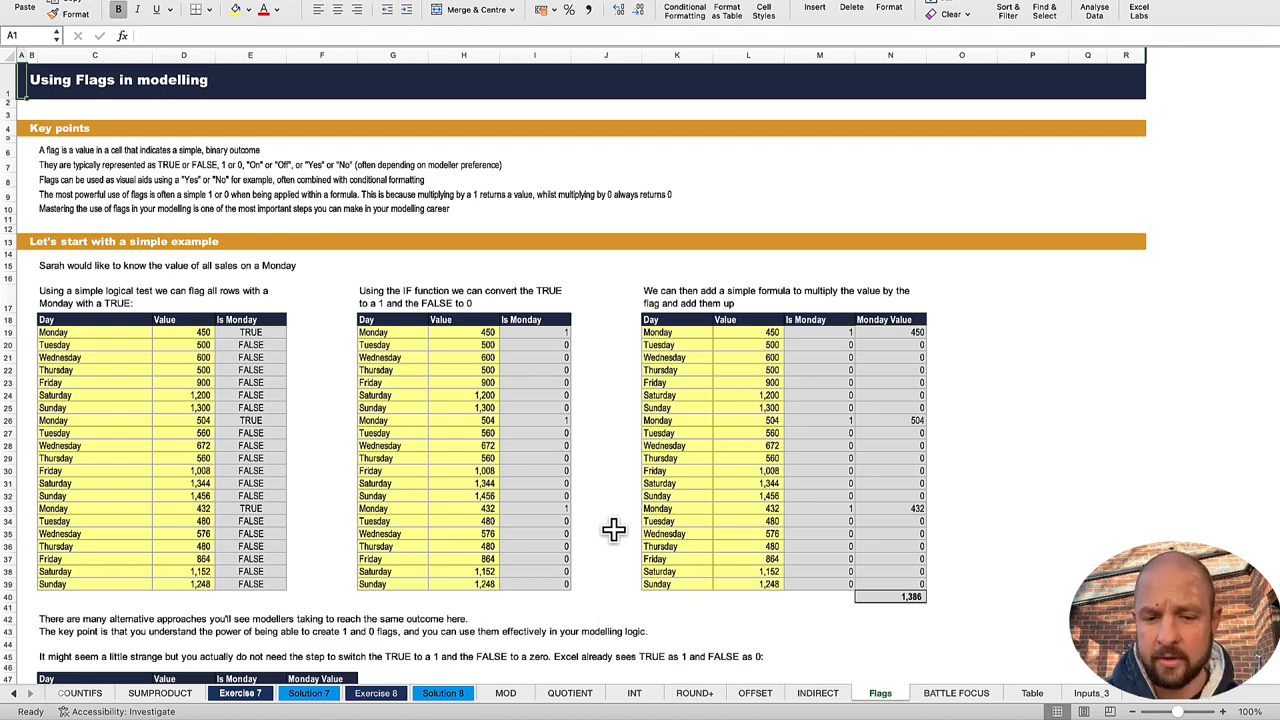
Step: Examine the random game board in C25:J32 and the suit points key on the BATTLE FOCUS worksheet
{"action": "left_click", "coordinate": [958, 695]}
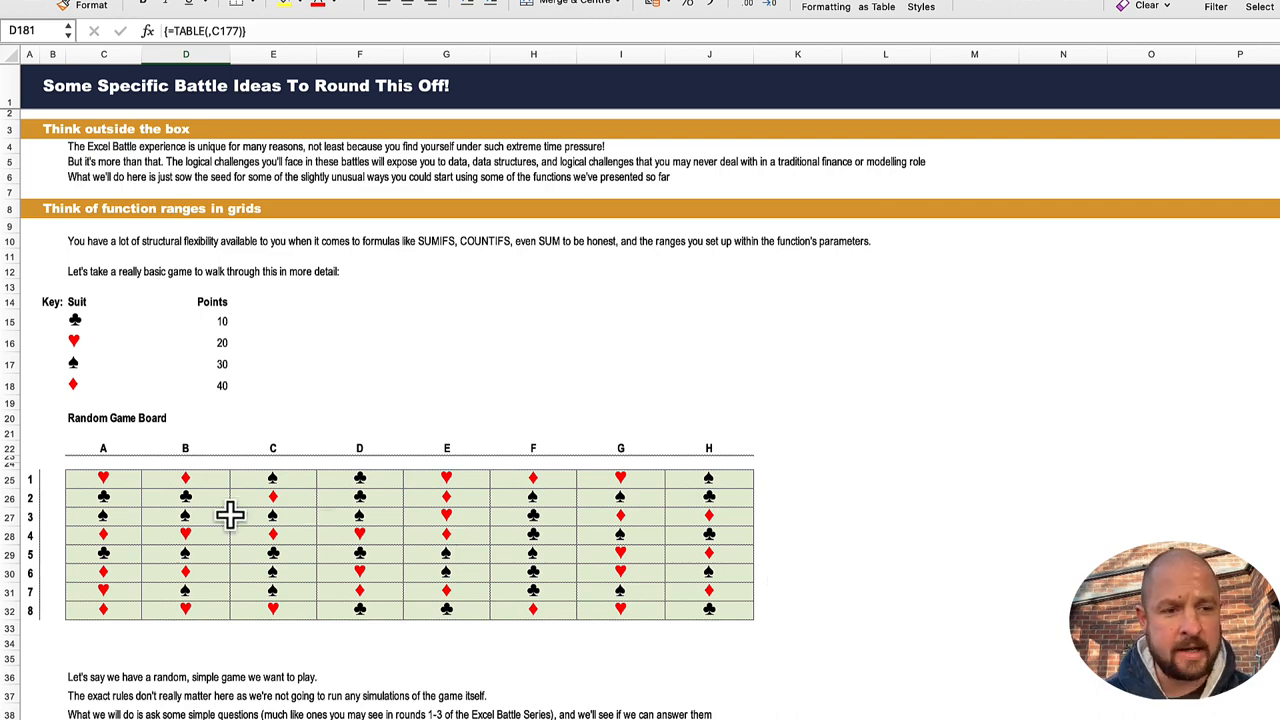
{"action": "scroll", "coordinate": [266, 497], "scroll_direction": "down", "scroll_amount": 1}
{"action": "scroll", "coordinate": [266, 497], "scroll_direction": "up", "scroll_amount": 1}
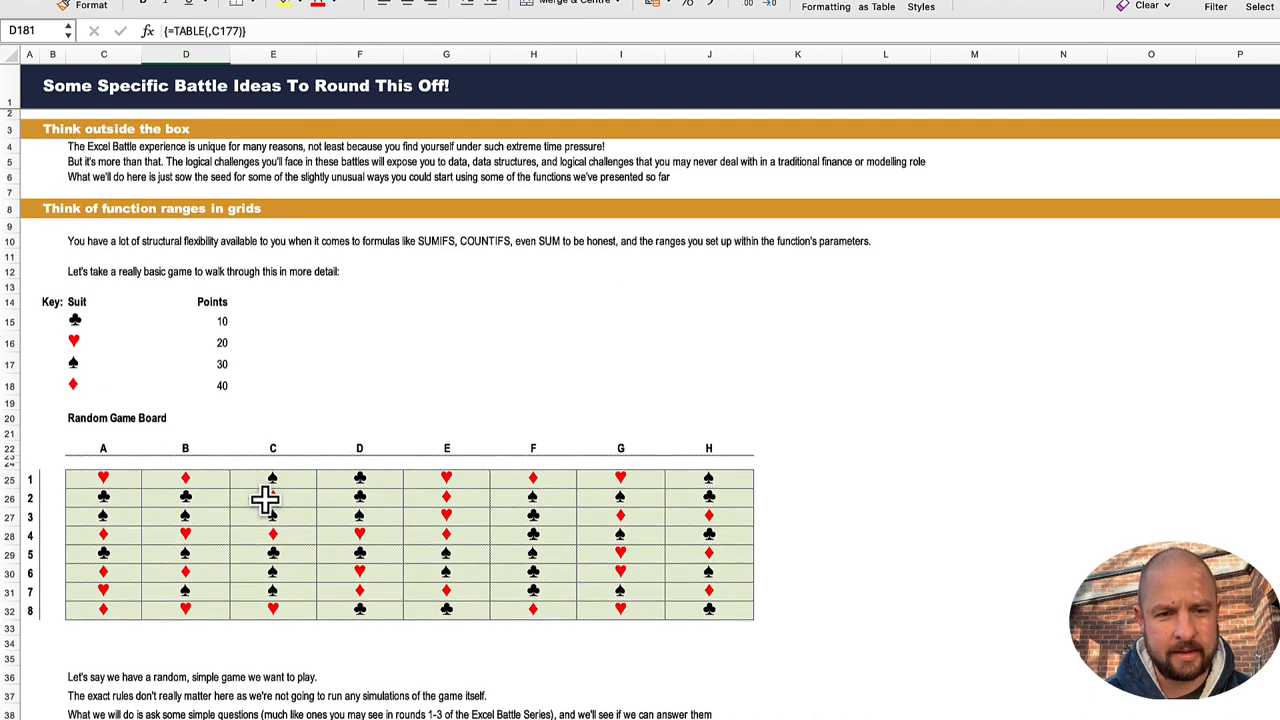
{"action": "scroll", "coordinate": [266, 500], "scroll_direction": "down", "scroll_amount": 2}
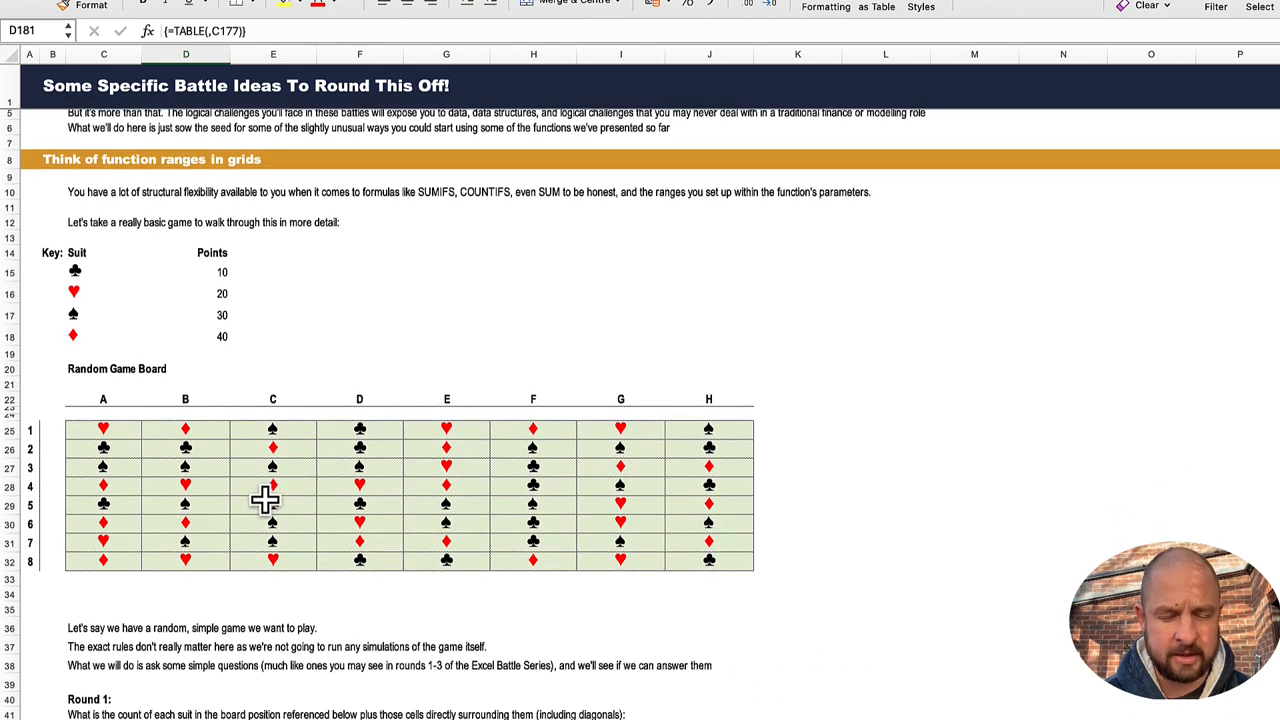
{"action": "left_click_drag", "start_coordinate": [115, 430], "coordinate": [740, 563]}
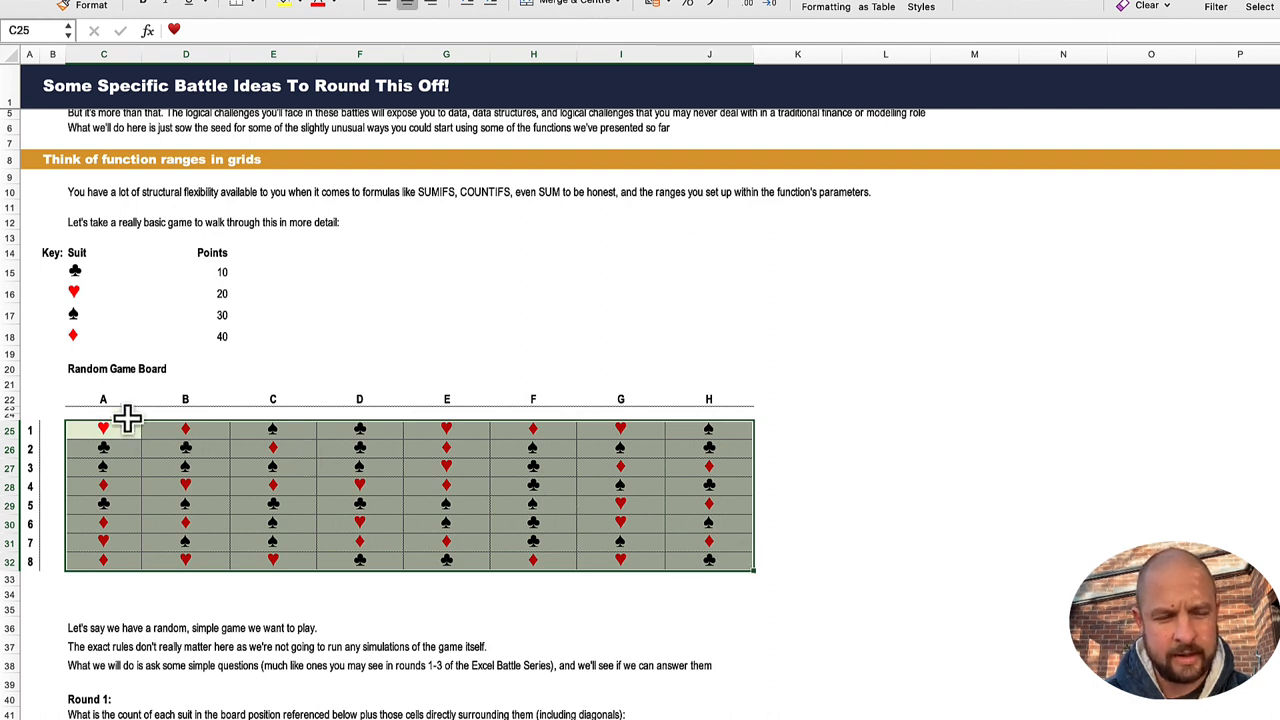
{"action": "left_click", "coordinate": [117, 338]}
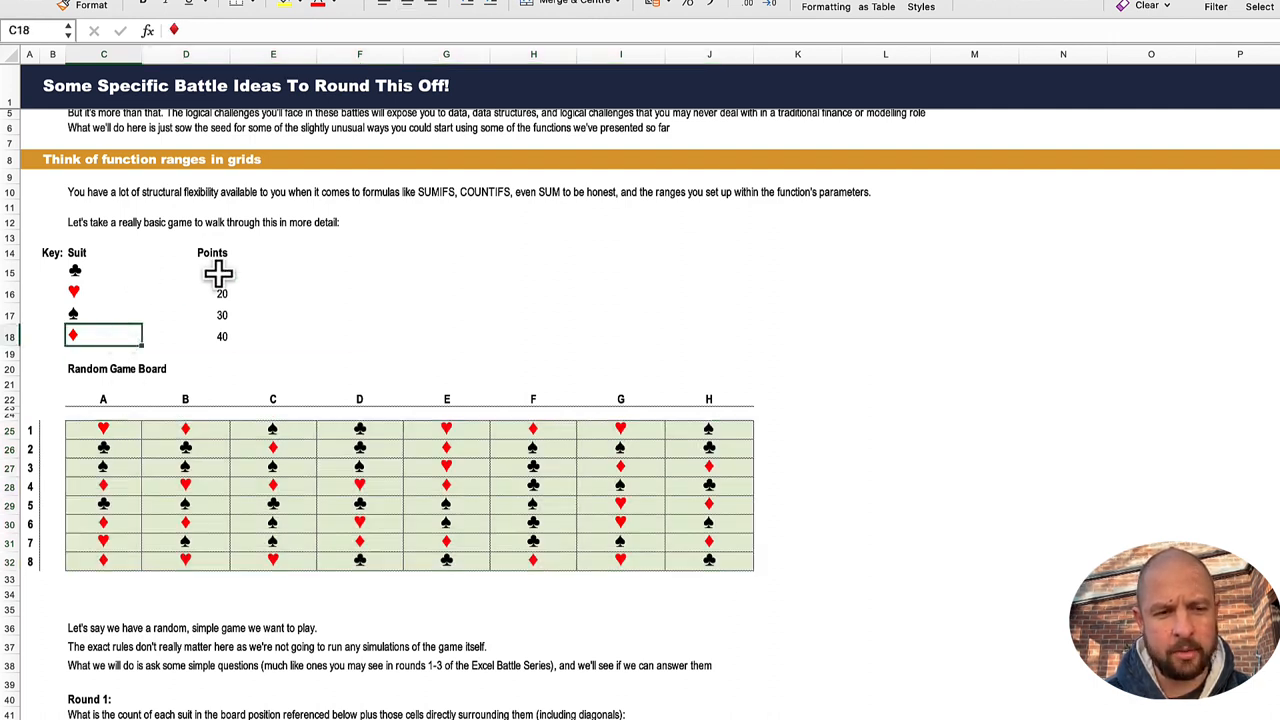
{"action": "left_click_drag", "start_coordinate": [218, 272], "coordinate": [214, 331]}
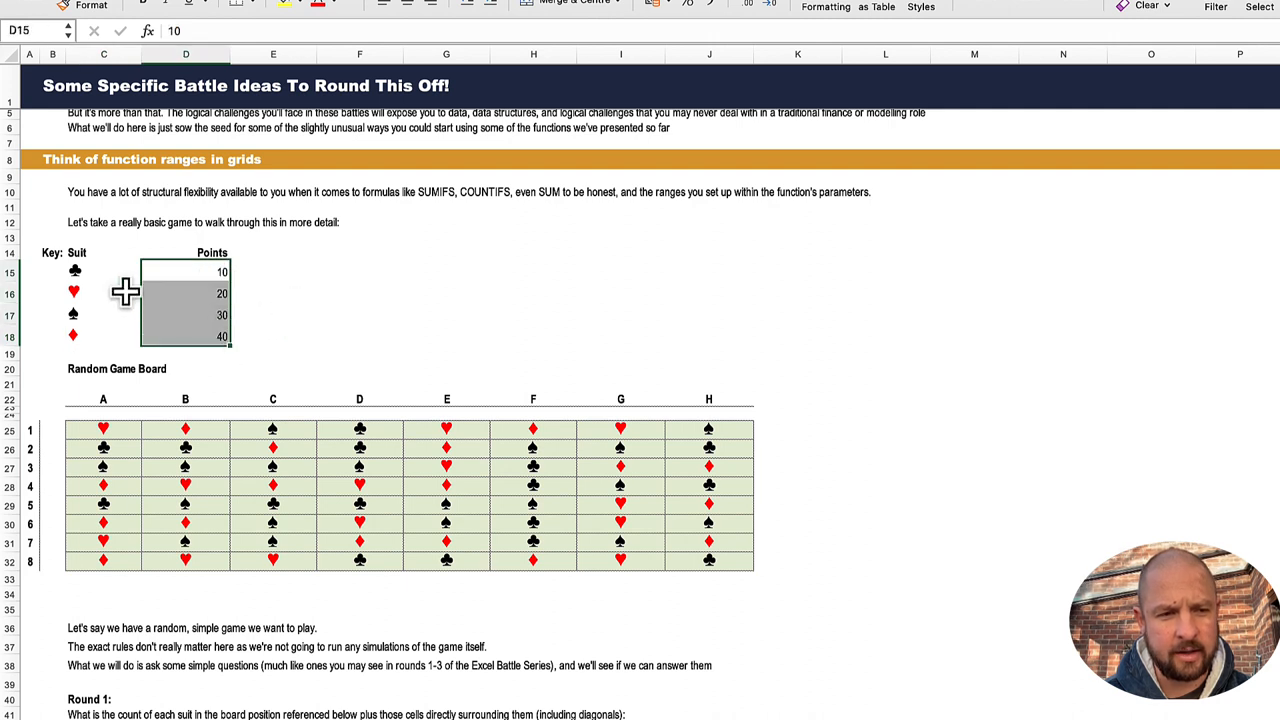
{"action": "left_click", "coordinate": [262, 334]}
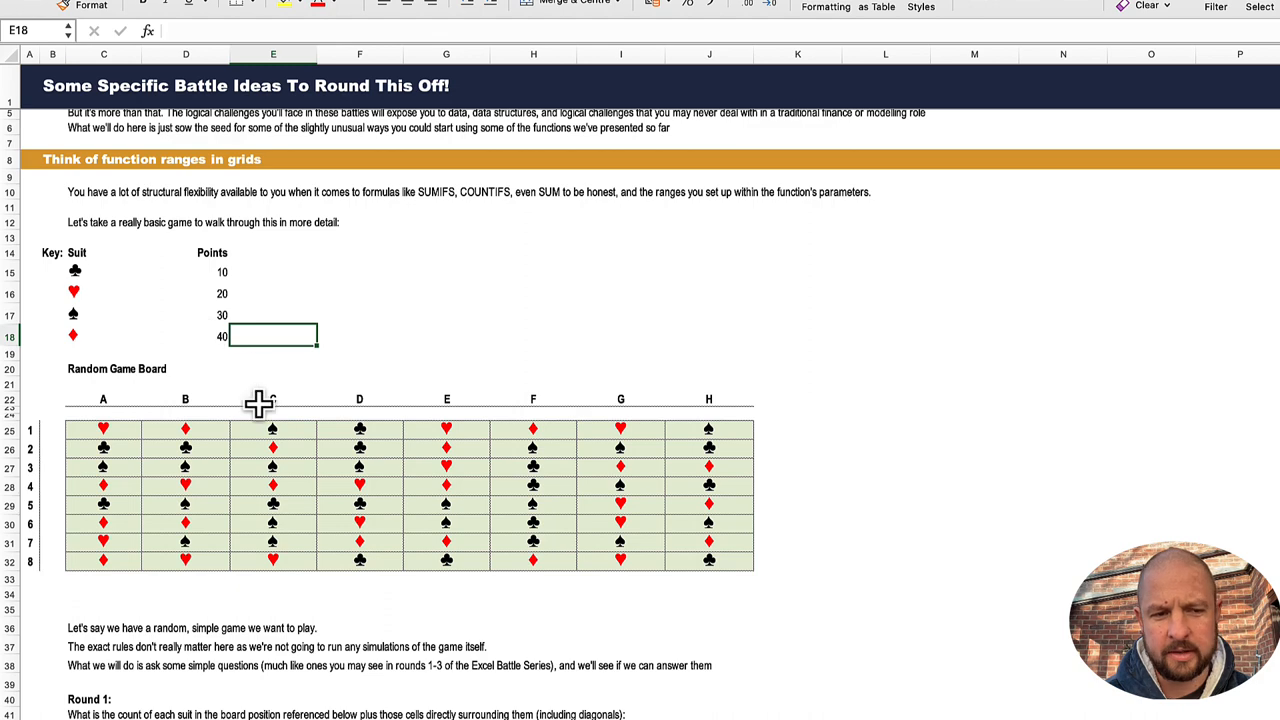
Step: Locate the Round 1 board reference B4 on the game board and select it with its surrounding cells, C27:E29
{"action": "scroll", "coordinate": [265, 515], "scroll_direction": "down", "scroll_amount": 3}
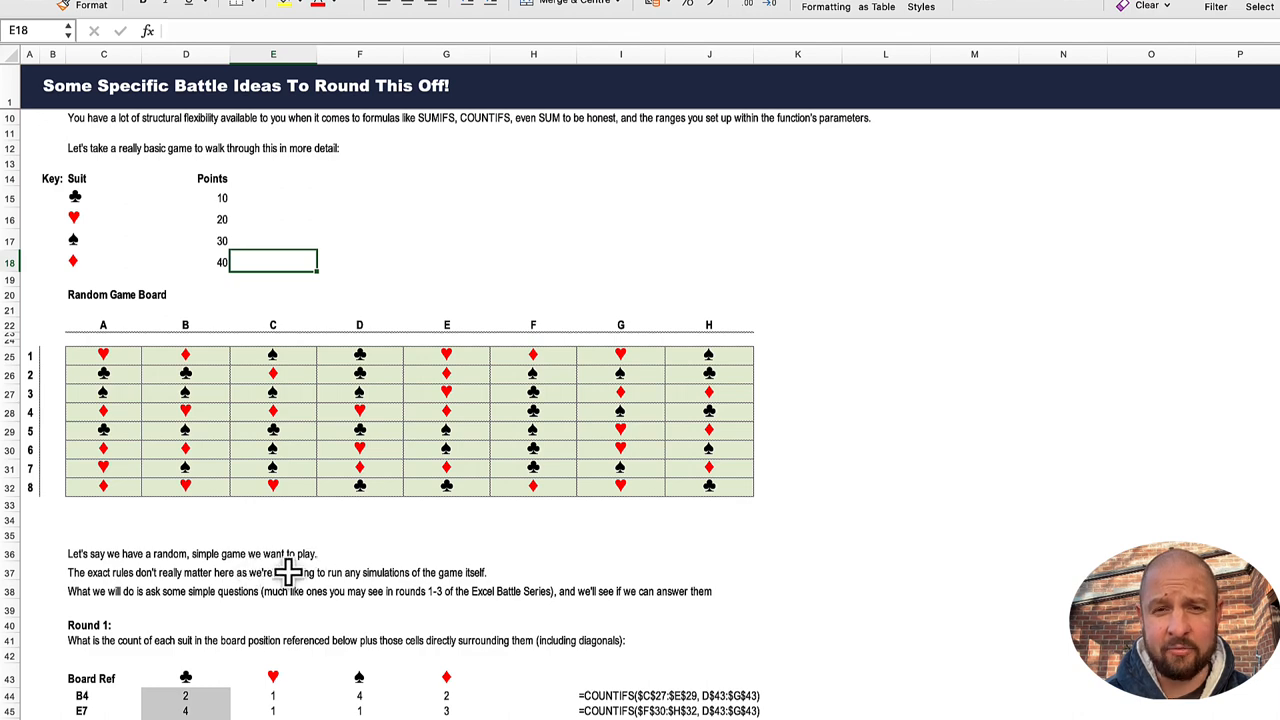
{"action": "scroll", "coordinate": [220, 600], "scroll_direction": "down", "scroll_amount": 1}
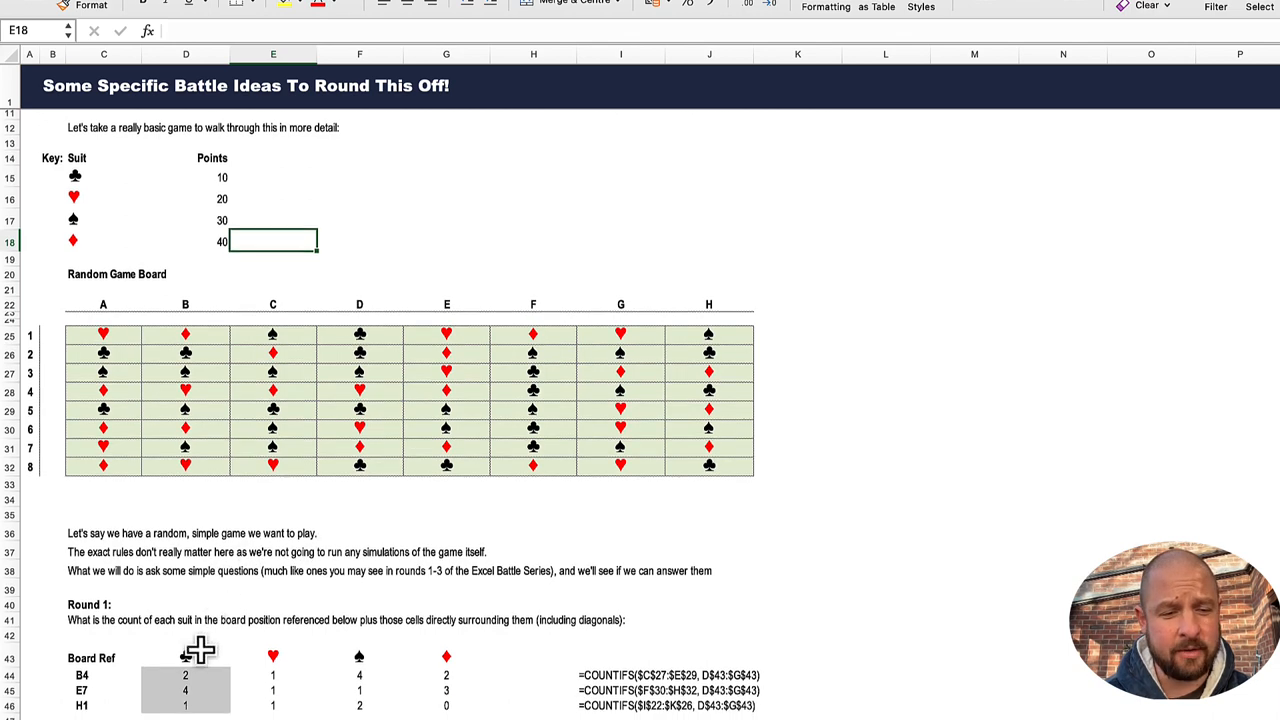
{"action": "left_click", "coordinate": [88, 678]}
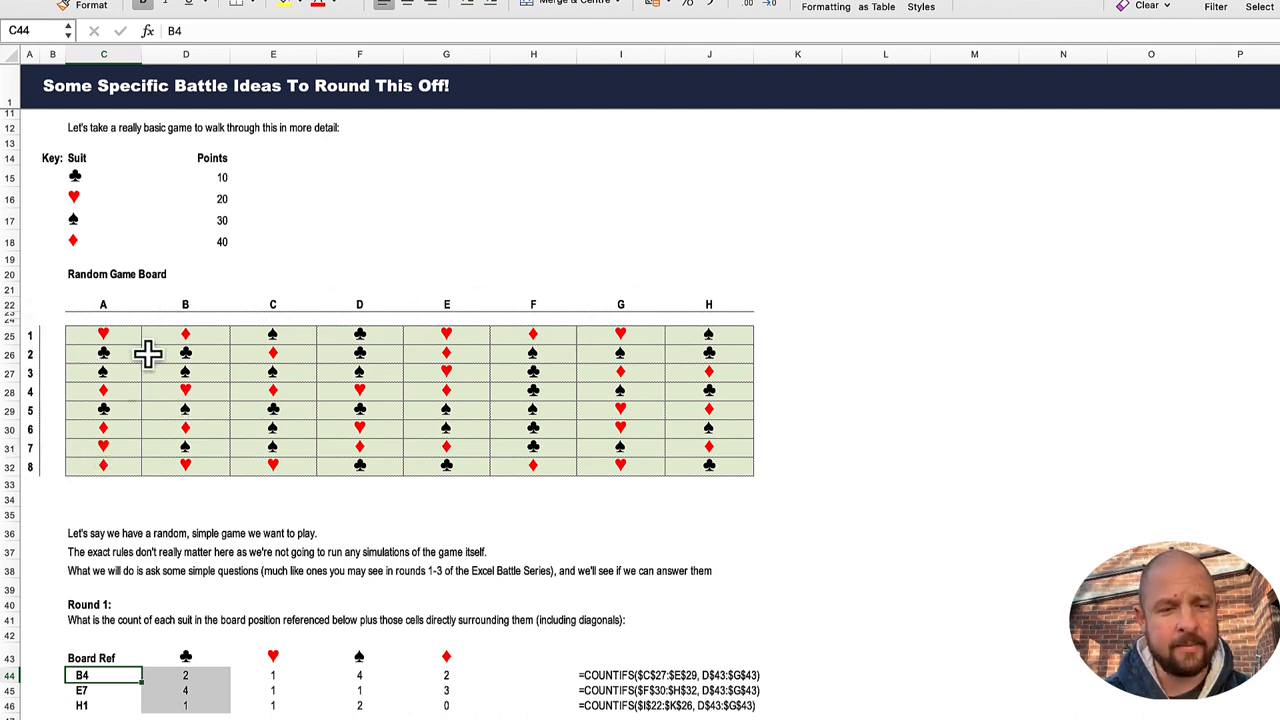
{"action": "left_click", "coordinate": [187, 392]}
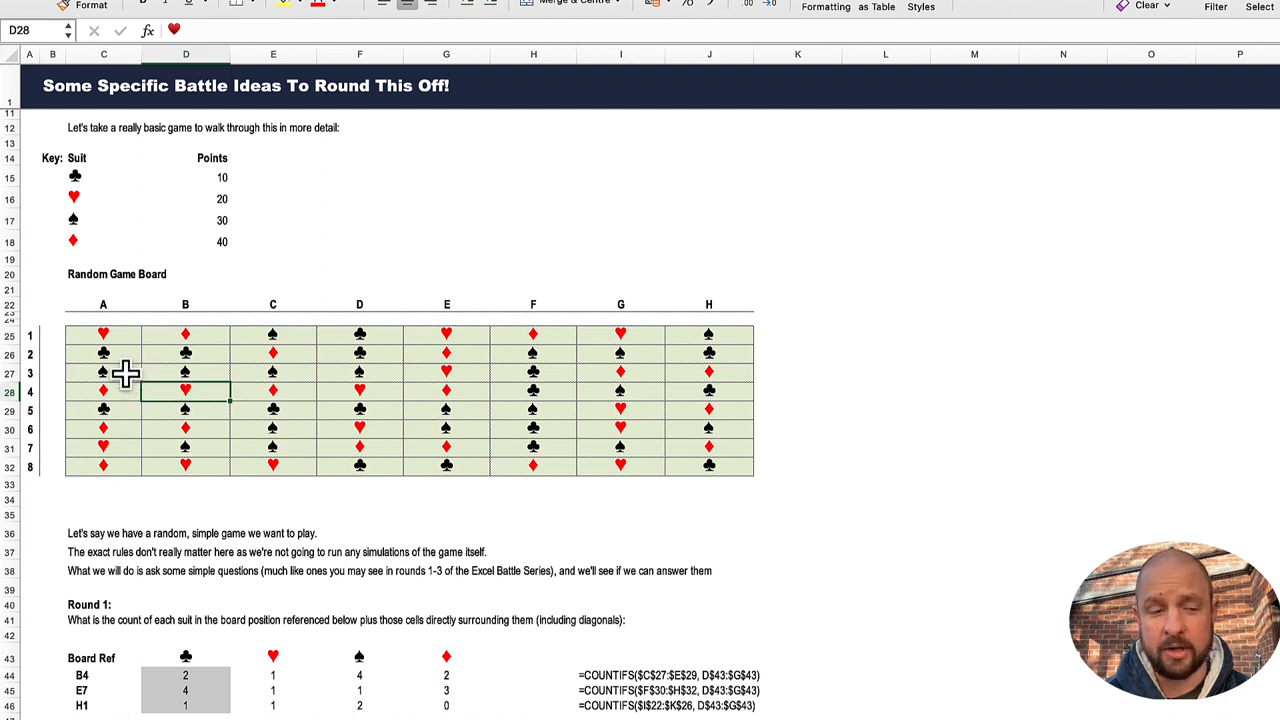
{"action": "left_click_drag", "start_coordinate": [125, 371], "coordinate": [255, 414]}
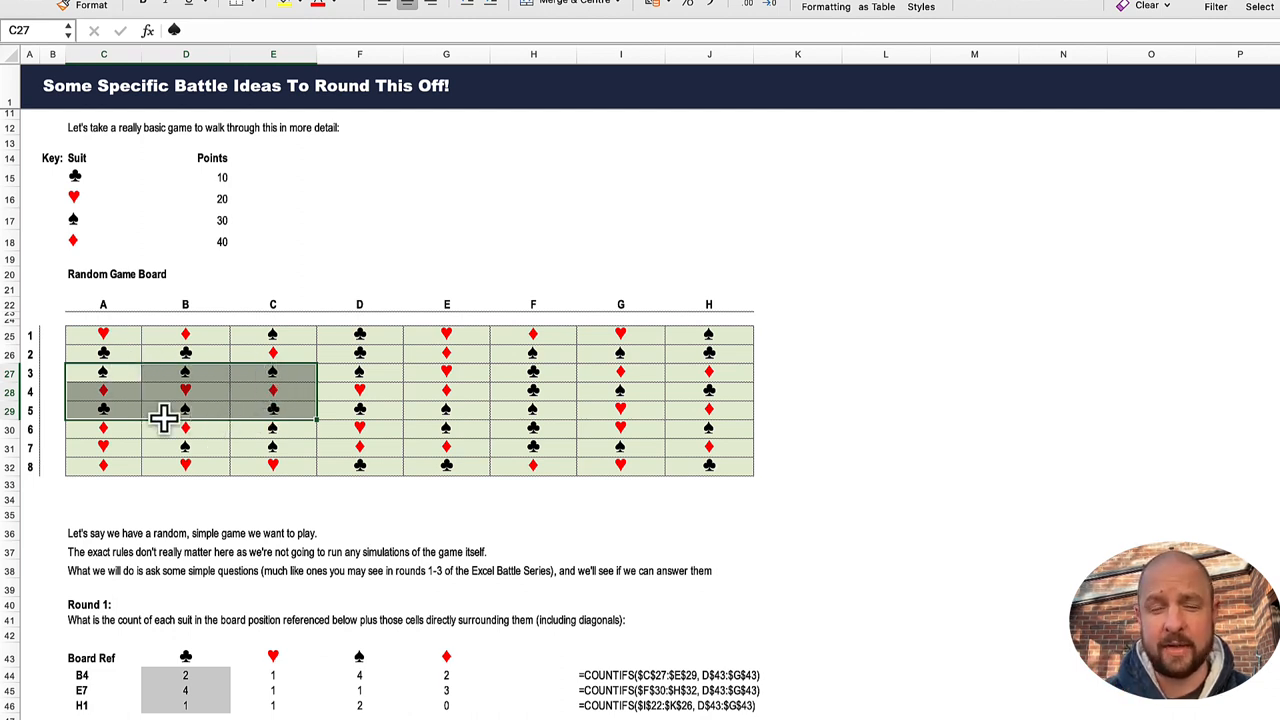
Step: Inspect the ranges referenced by the COUNTIFS formula in D44 for board reference B4, leaving the formula as it is
{"action": "left_click", "coordinate": [185, 635]}
{"action": "left_click", "coordinate": [185, 675]}
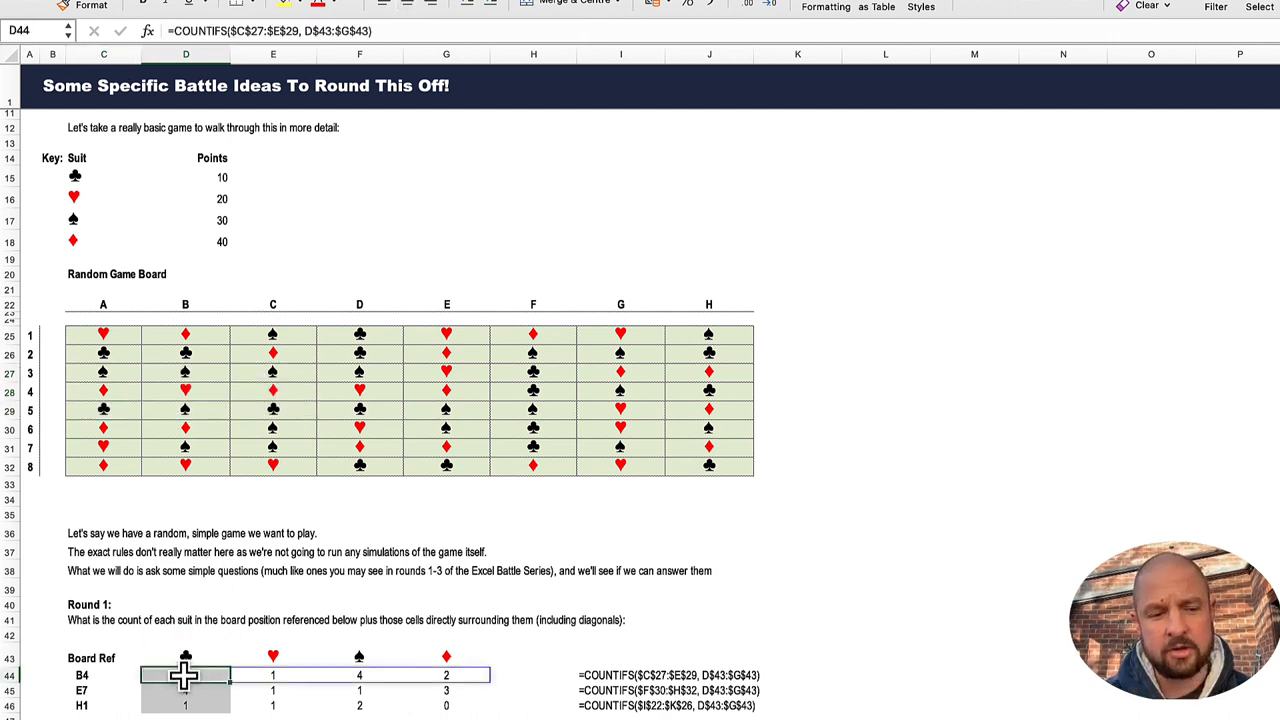
{"action": "left_click", "coordinate": [229, 31]}
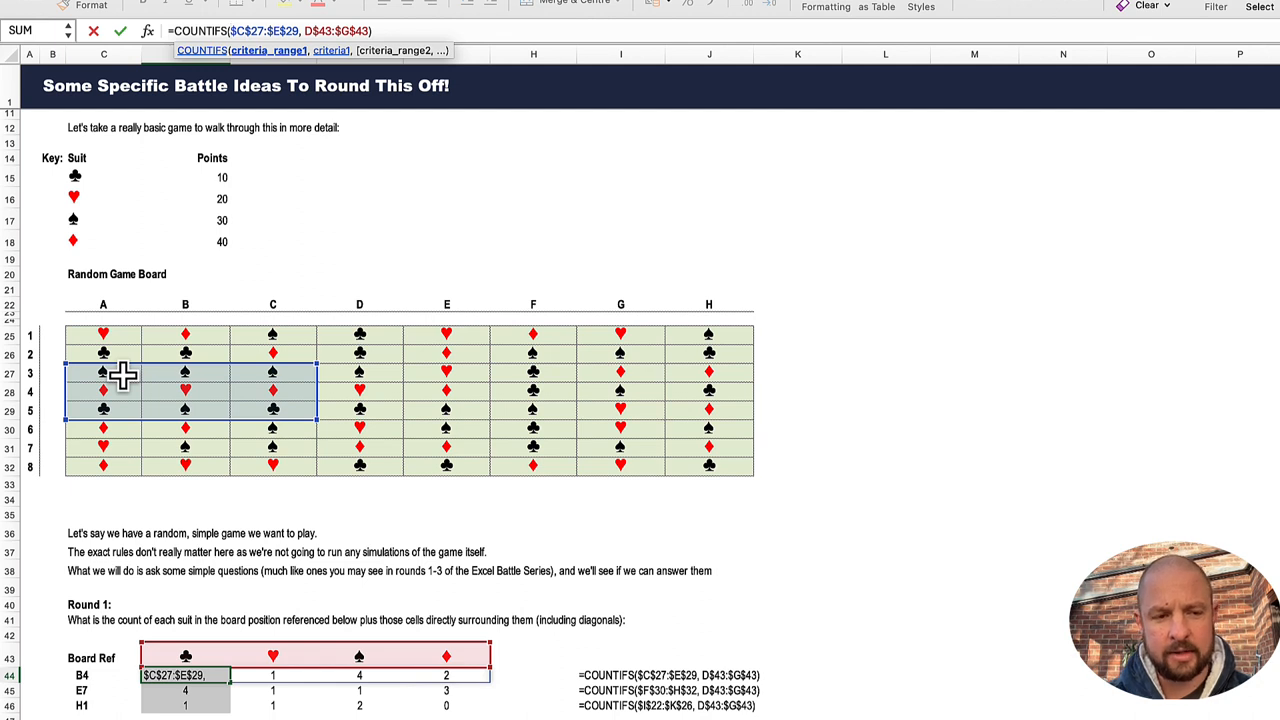
{"action": "key", "text": "ctrl+Return"}
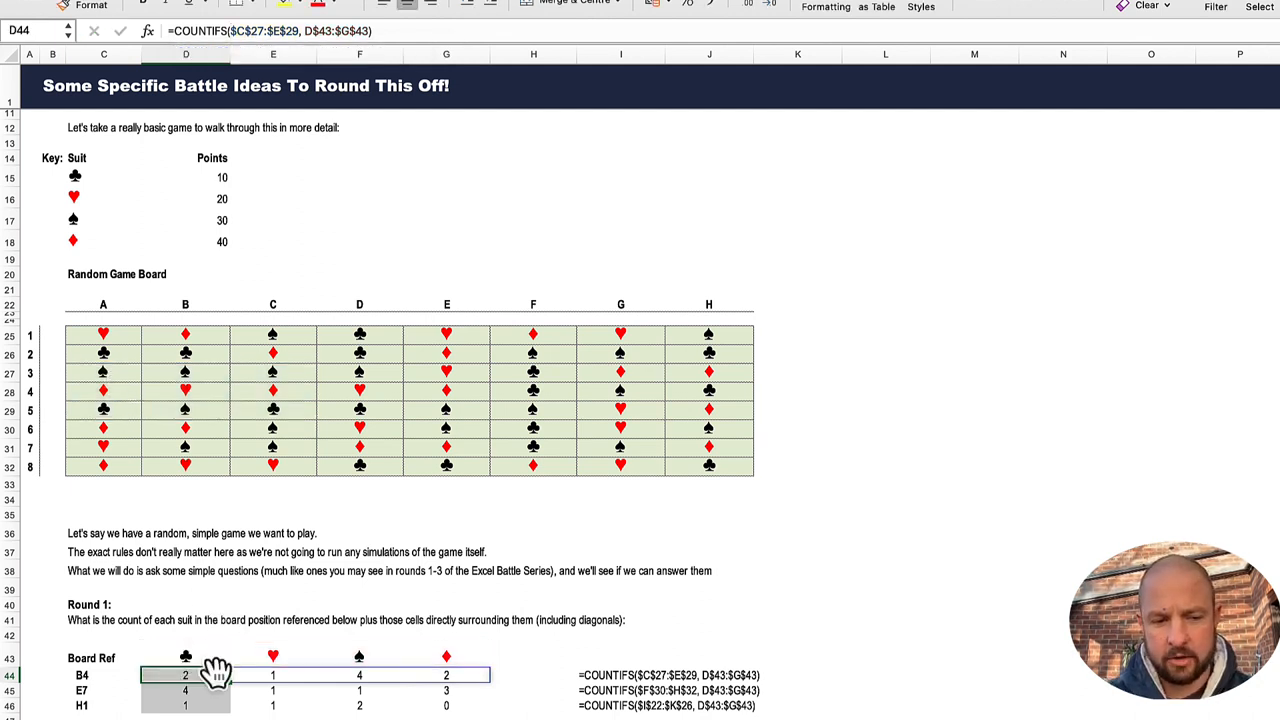
Step: Inspect the ranges referenced by the COUNTIFS formula in D45 for board reference E7, leaving the formula as it is
{"action": "scroll", "coordinate": [200, 665], "scroll_direction": "down", "scroll_amount": 3}
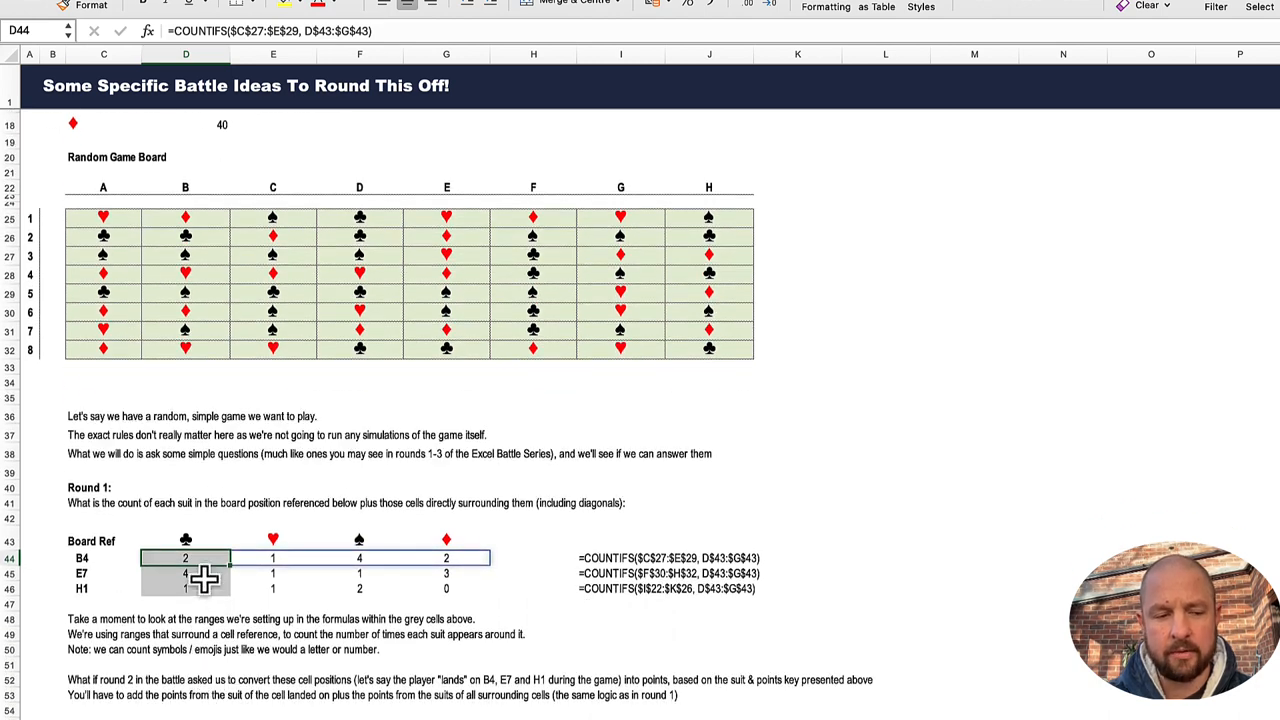
{"action": "left_click", "coordinate": [182, 574]}
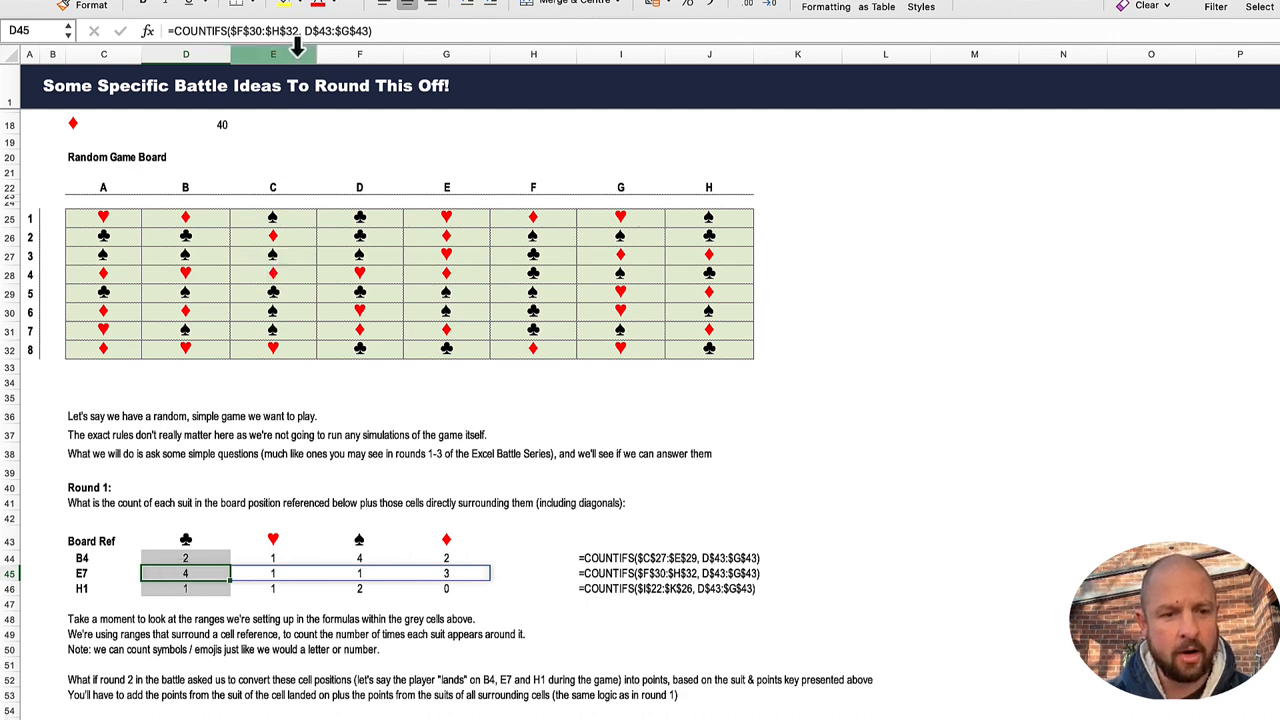
{"action": "left_click", "coordinate": [323, 33]}
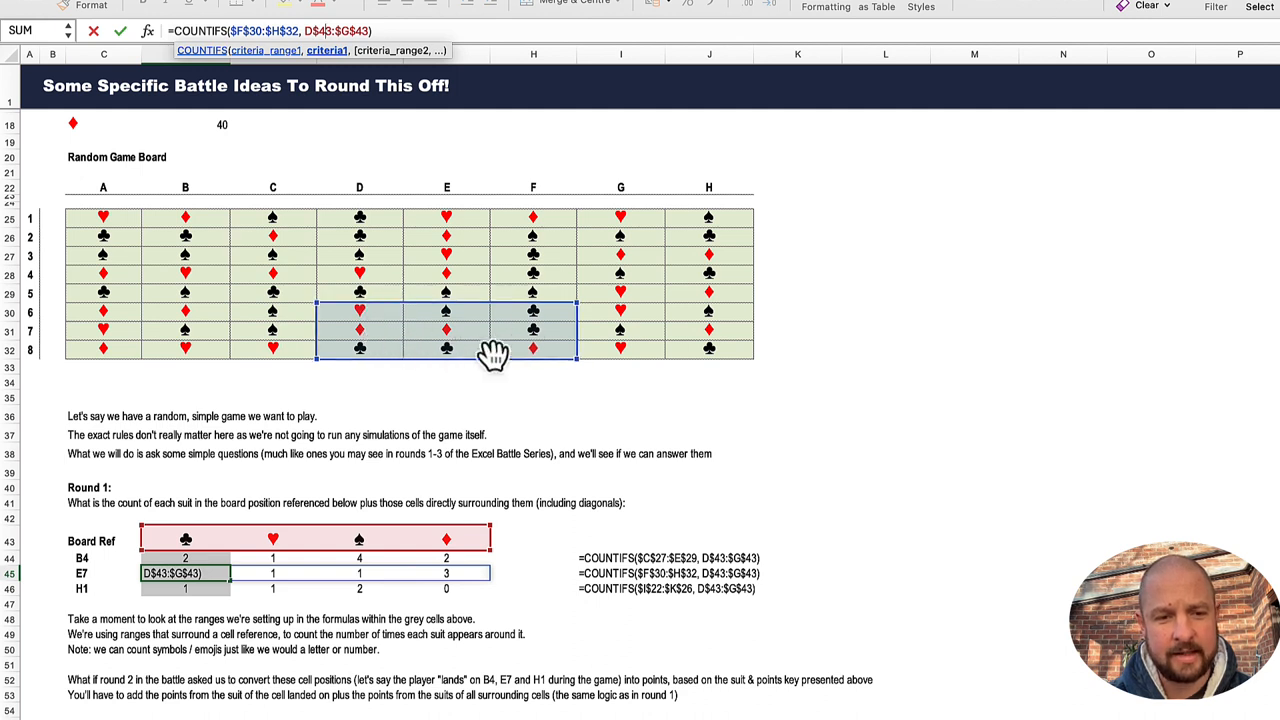
{"action": "key", "text": "ctrl+Return"}
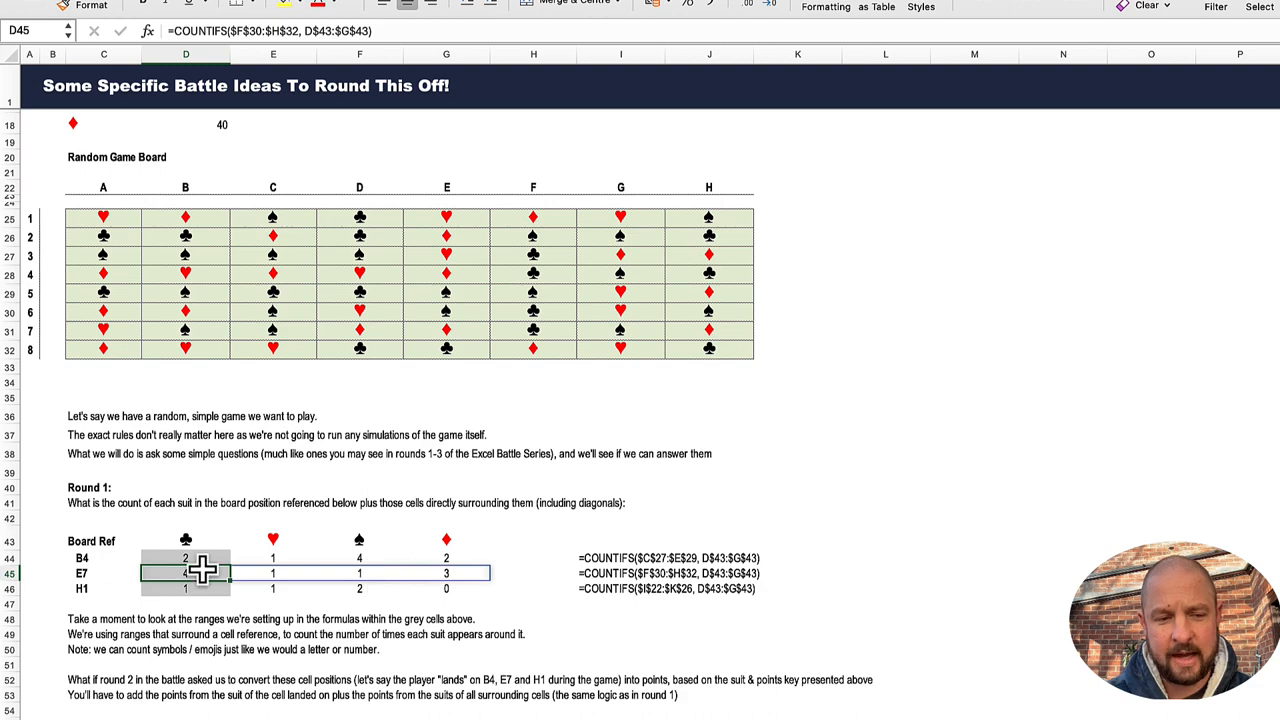
Step: Check the Round 1 row for board reference H1 and read the round 2 question about converting suits to points
{"action": "scroll", "coordinate": [440, 571], "scroll_direction": "down", "scroll_amount": 2}
{"action": "scroll", "coordinate": [440, 571], "scroll_direction": "down", "scroll_amount": 1}
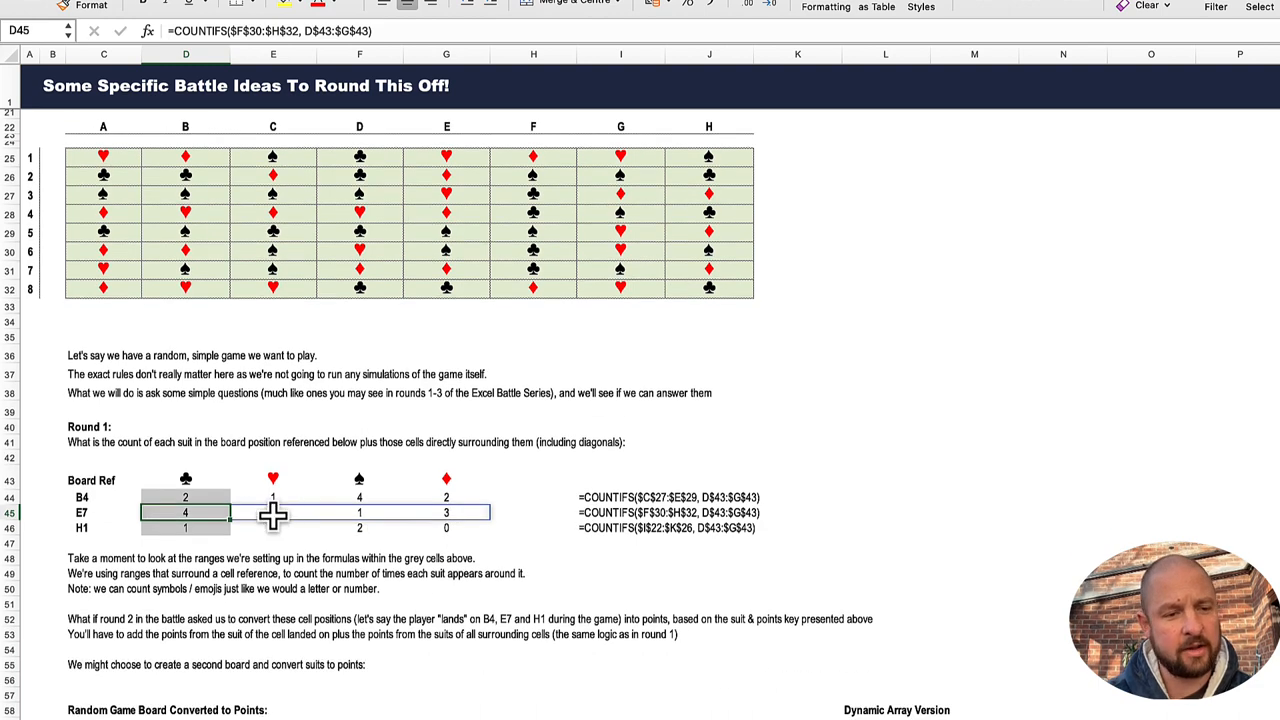
{"action": "left_click", "coordinate": [107, 529]}
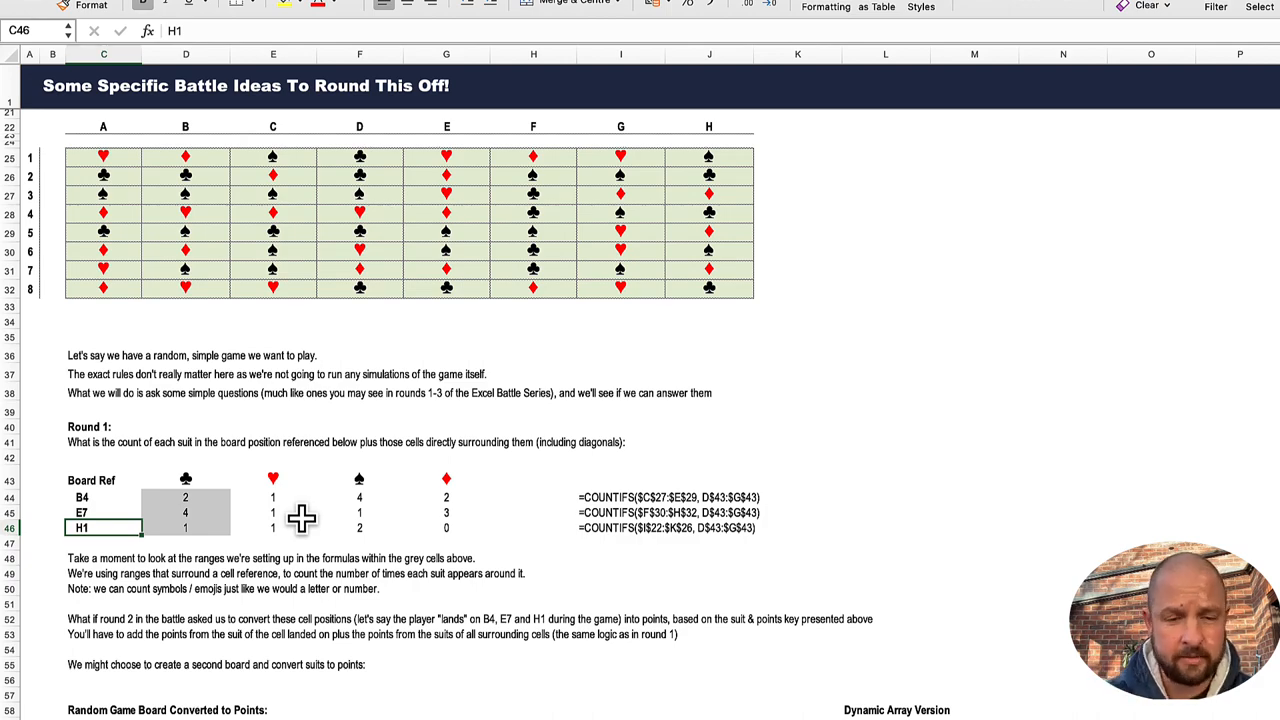
{"action": "scroll", "coordinate": [305, 540], "scroll_direction": "down", "scroll_amount": 8}
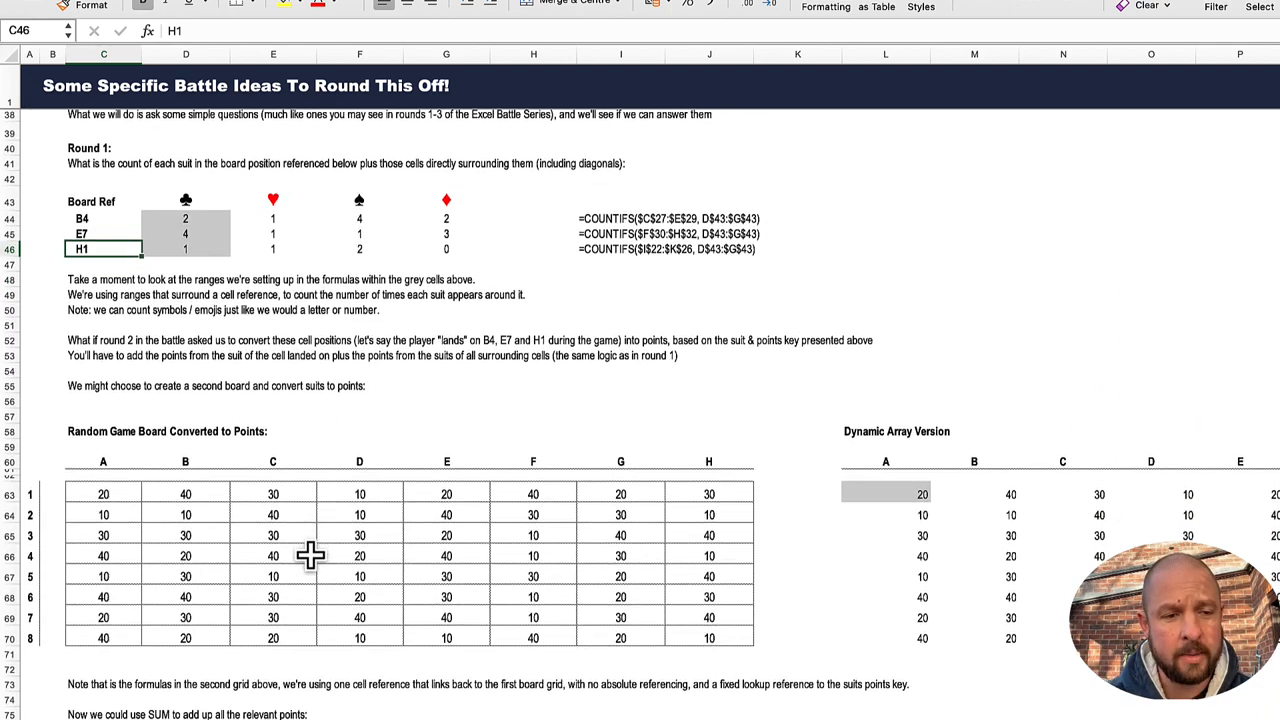
{"action": "scroll", "coordinate": [310, 556], "scroll_direction": "up", "scroll_amount": 1}
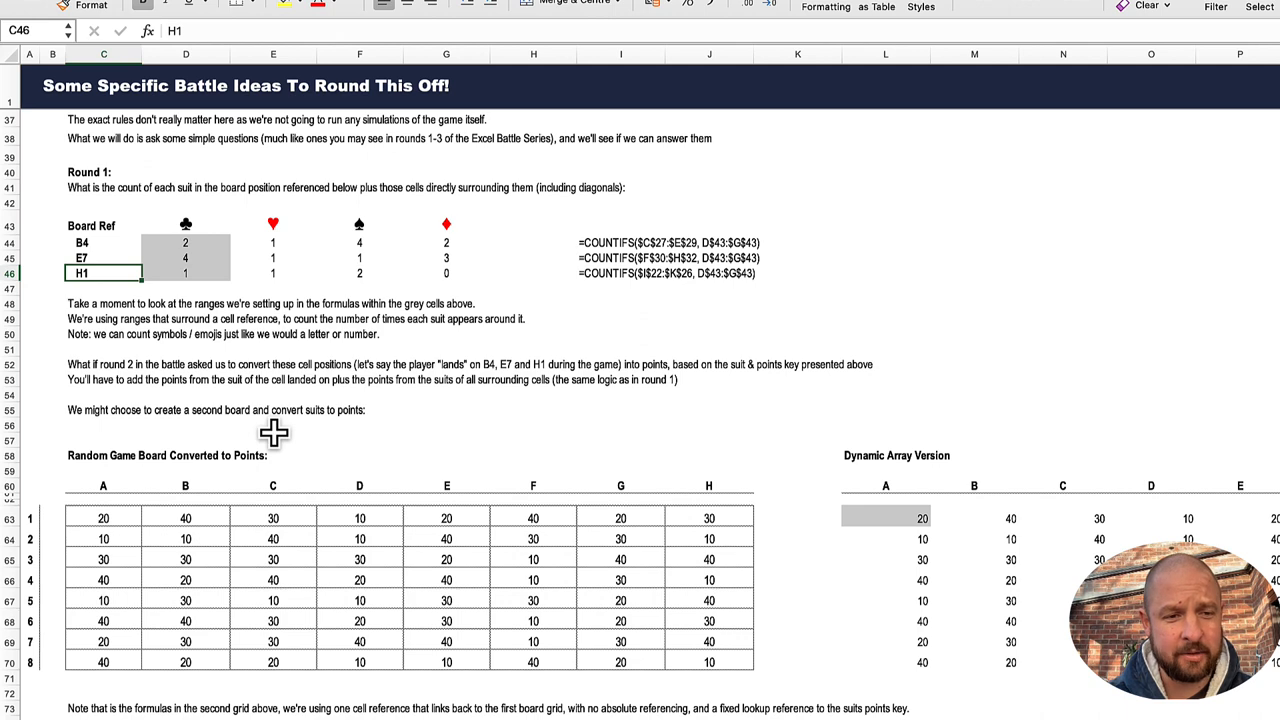
{"action": "scroll", "coordinate": [274, 432], "scroll_direction": "up", "scroll_amount": 1}
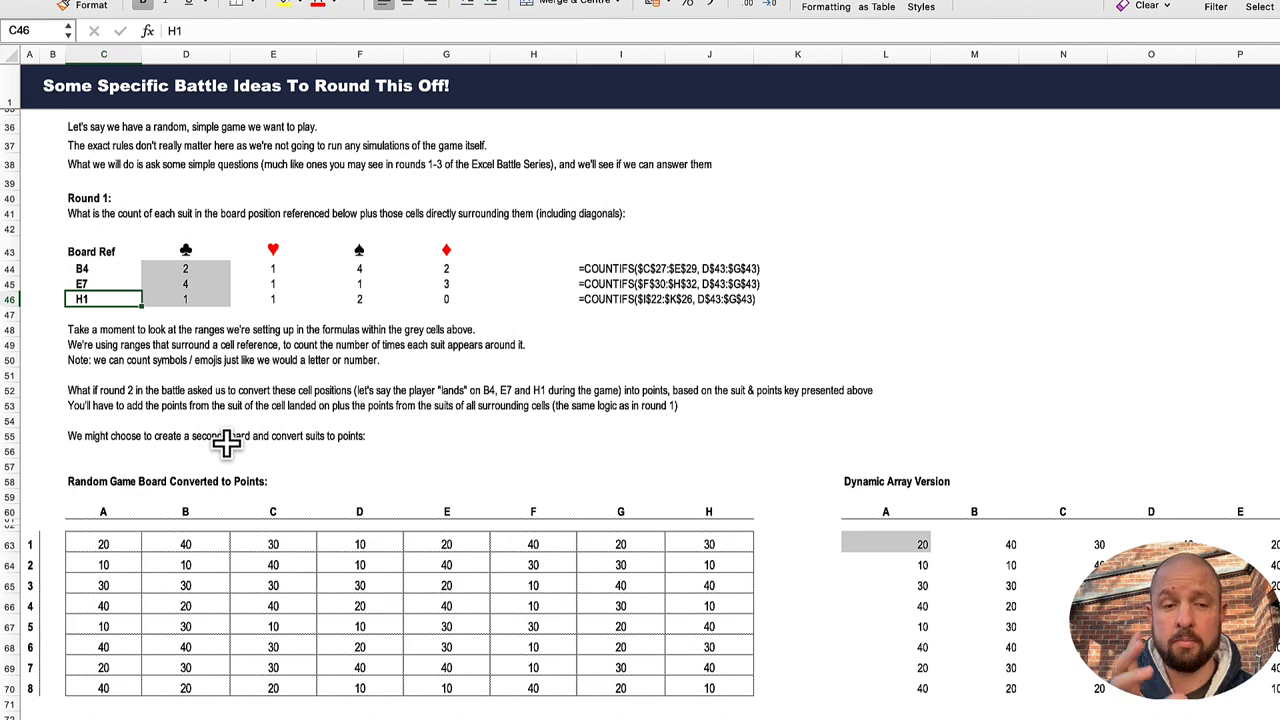
Step: Select the block of cells surrounding board position B4 on the random game board, C27:E29, and clear the selection
{"action": "scroll", "coordinate": [226, 444], "scroll_direction": "up", "scroll_amount": 6}
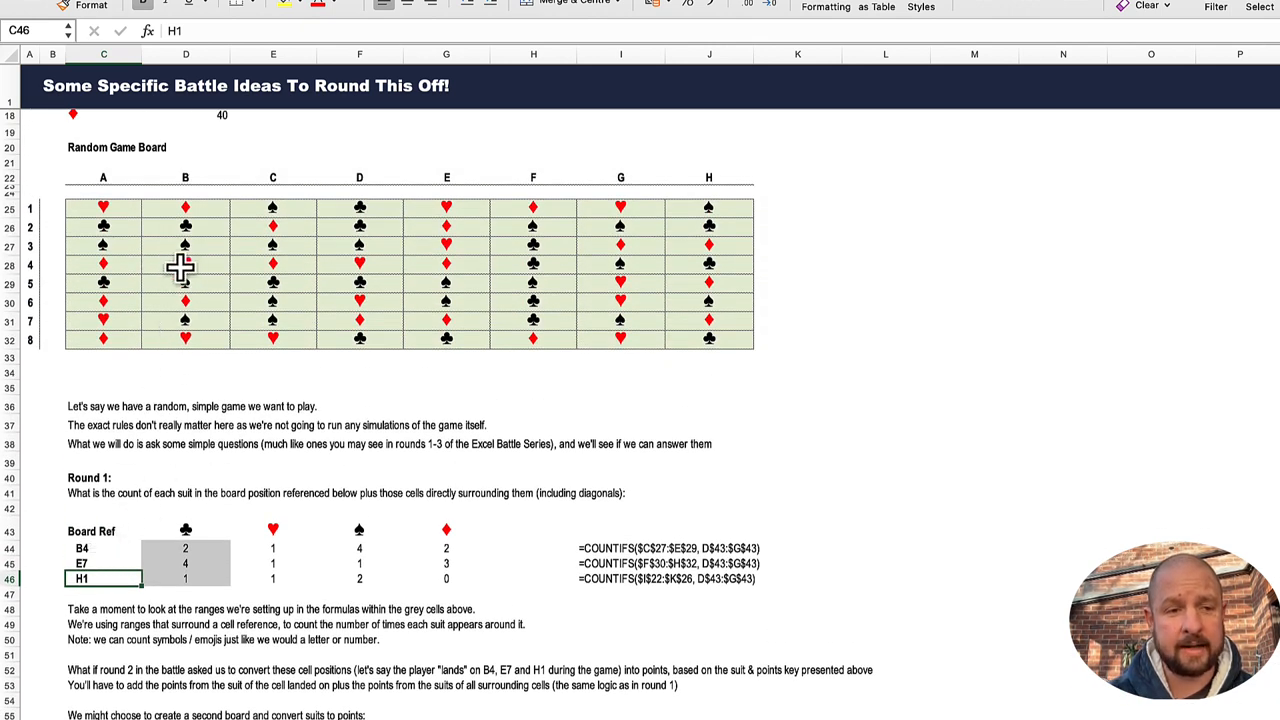
{"action": "left_click", "coordinate": [125, 248]}
{"action": "left_click_drag", "start_coordinate": [125, 248], "coordinate": [258, 292]}
{"action": "left_click", "coordinate": [283, 391]}
Step: Inspect the lookup ranges of the XLOOKUP formula in C63 against the suit key and game board, leaving the formula as it is
{"action": "scroll", "coordinate": [280, 397], "scroll_direction": "down", "scroll_amount": 6}
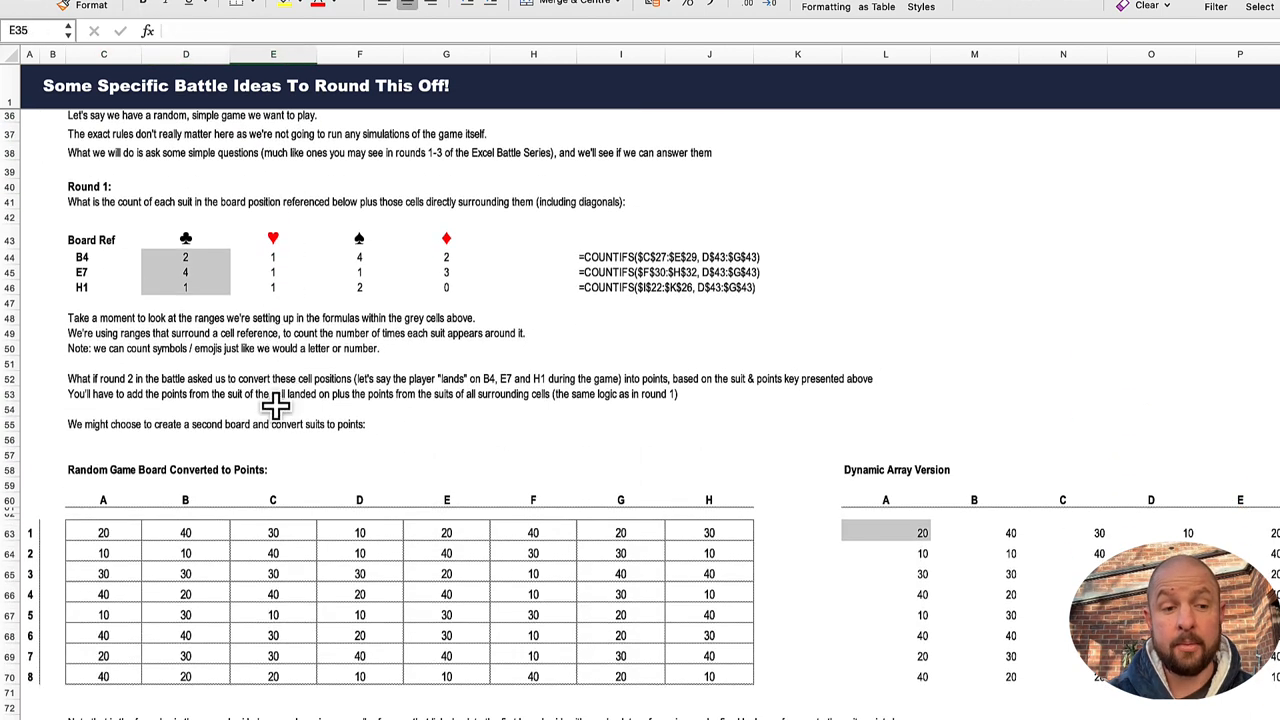
{"action": "left_click", "coordinate": [115, 531]}
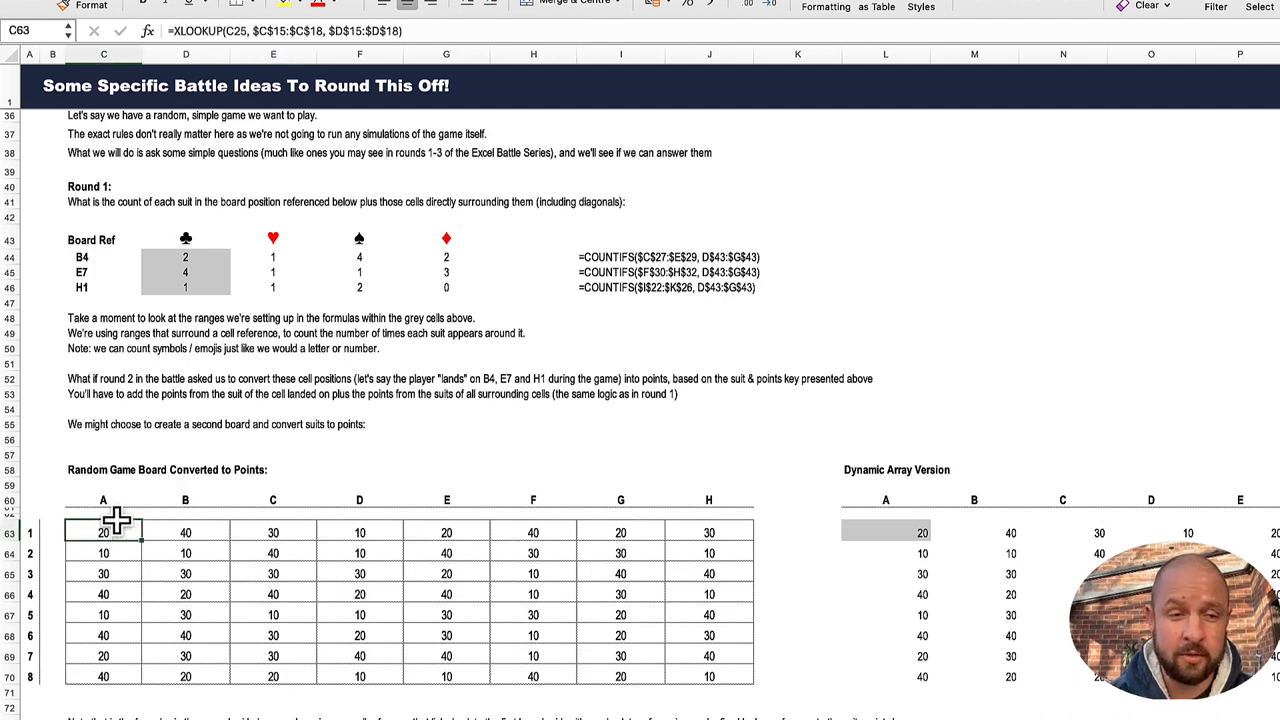
{"action": "left_click", "coordinate": [316, 30]}
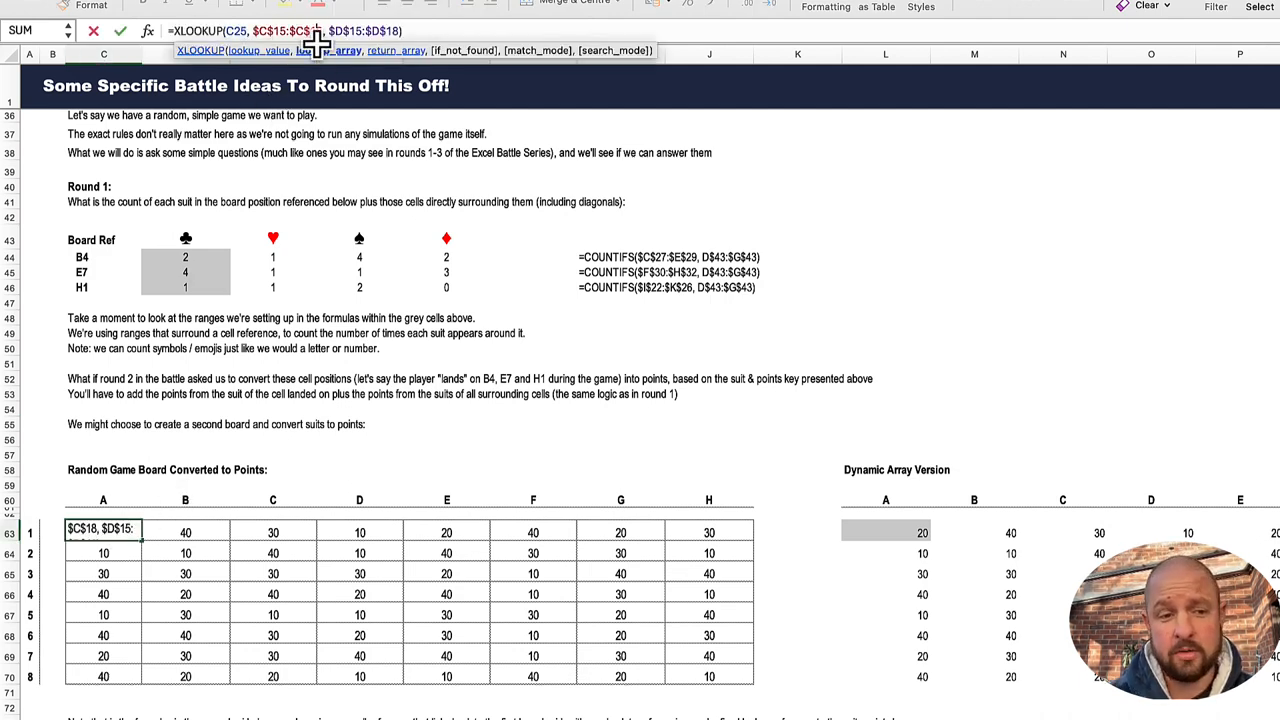
{"action": "scroll", "coordinate": [340, 258], "scroll_direction": "up", "scroll_amount": 10}
{"action": "scroll", "coordinate": [340, 260], "scroll_direction": "down", "scroll_amount": 1}
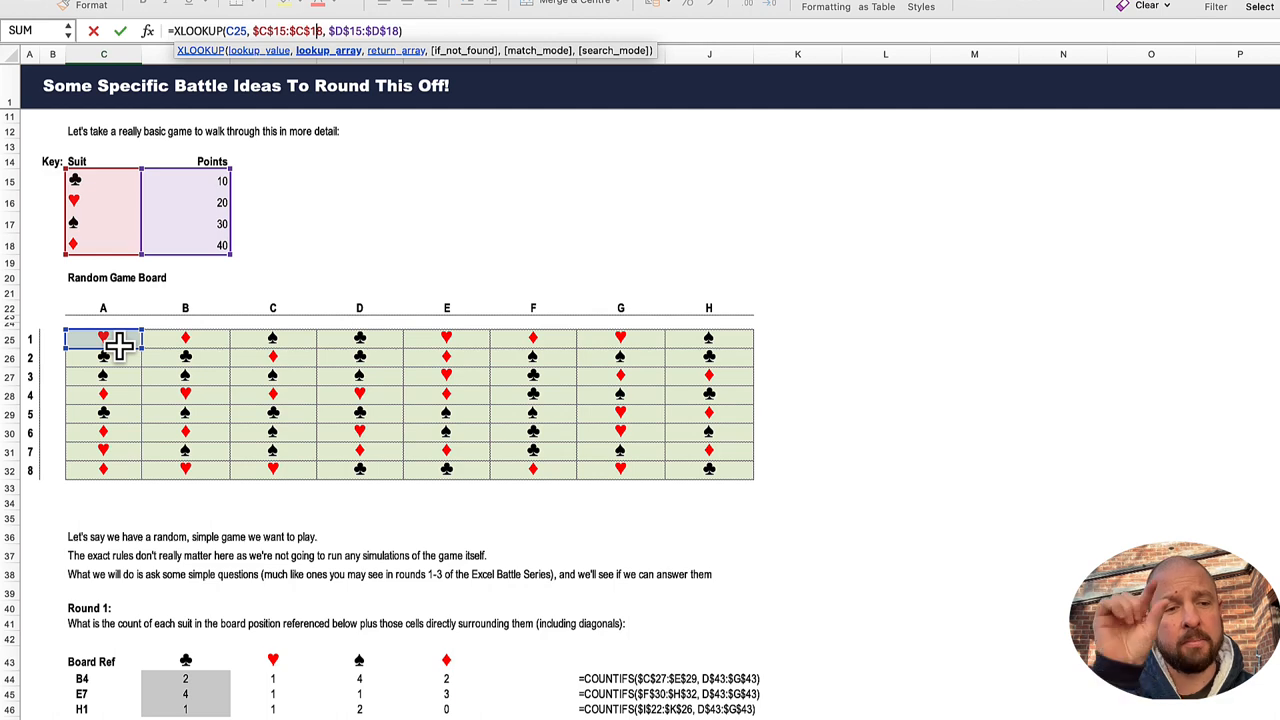
{"action": "scroll", "coordinate": [117, 343], "scroll_direction": "down", "scroll_amount": 9}
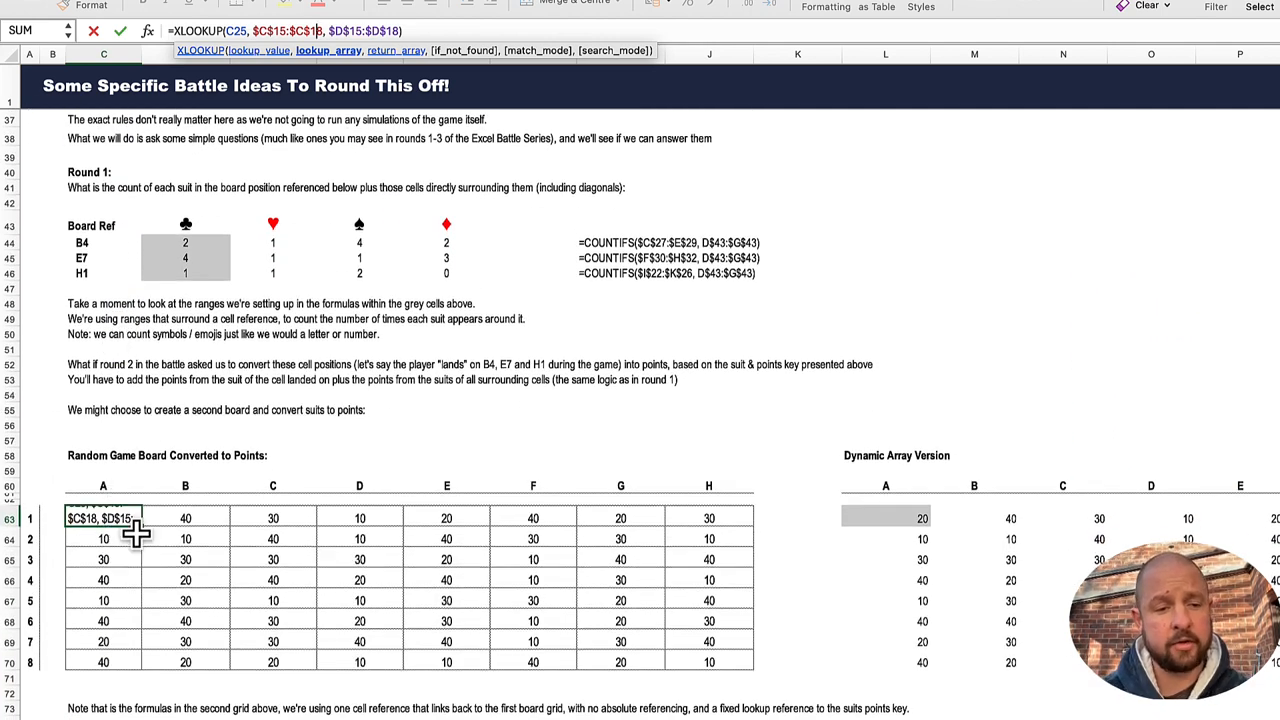
{"action": "key", "text": "Return"}
Step: Inspect the cell and key ranges referenced by the XLOOKUP formula in G68, leaving the formula as it is
{"action": "left_click", "coordinate": [448, 617]}
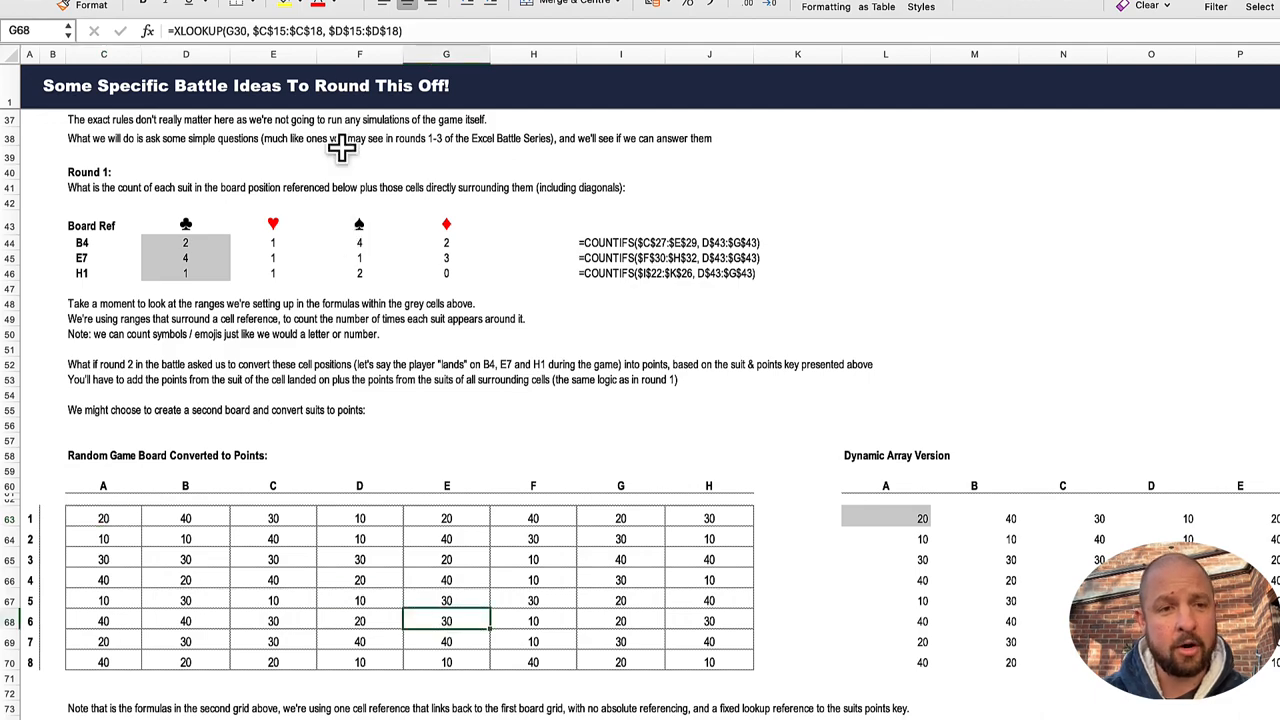
{"action": "left_click", "coordinate": [303, 30]}
{"action": "scroll", "coordinate": [389, 269], "scroll_direction": "up", "scroll_amount": 9}
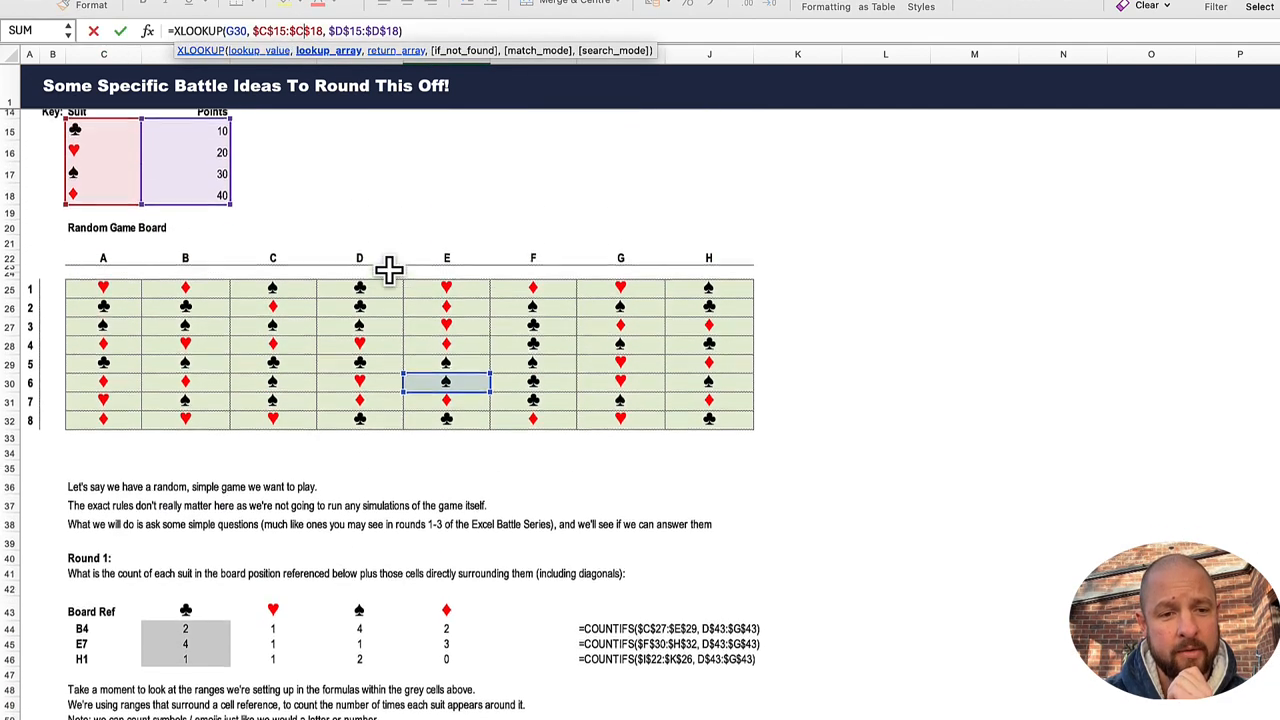
{"action": "scroll", "coordinate": [389, 269], "scroll_direction": "up", "scroll_amount": 2}
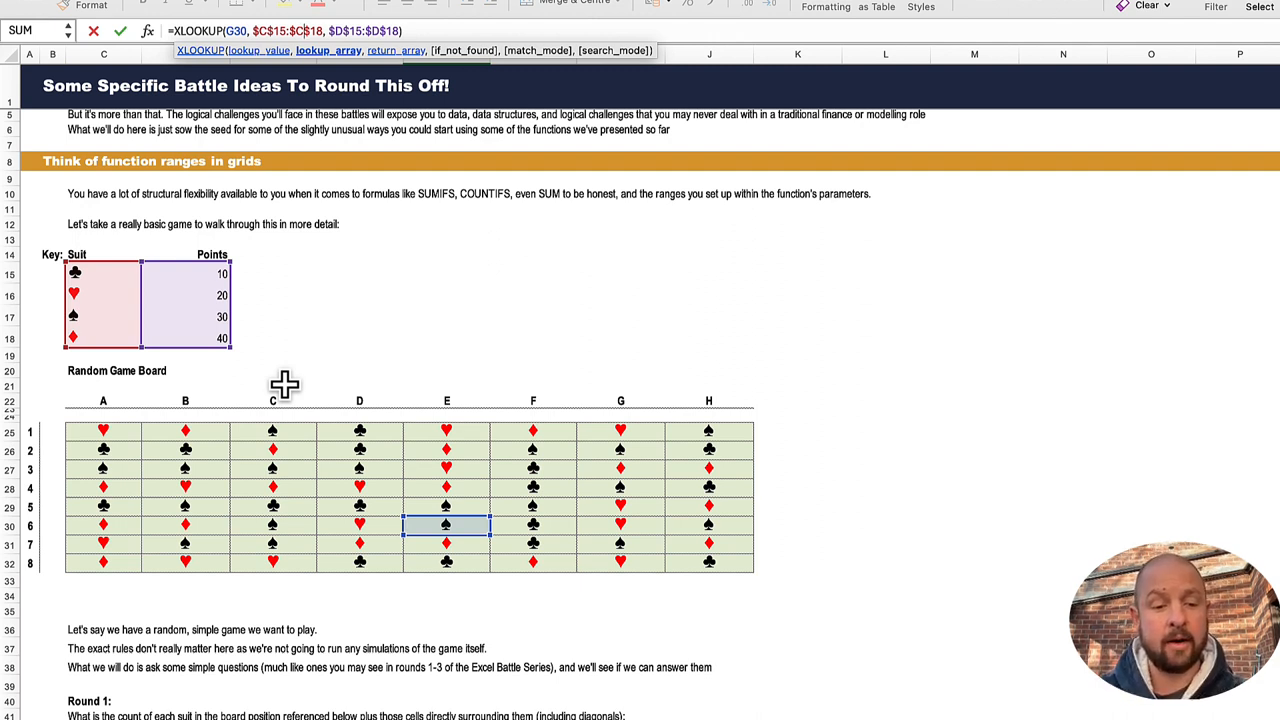
{"action": "key", "text": "Return"}
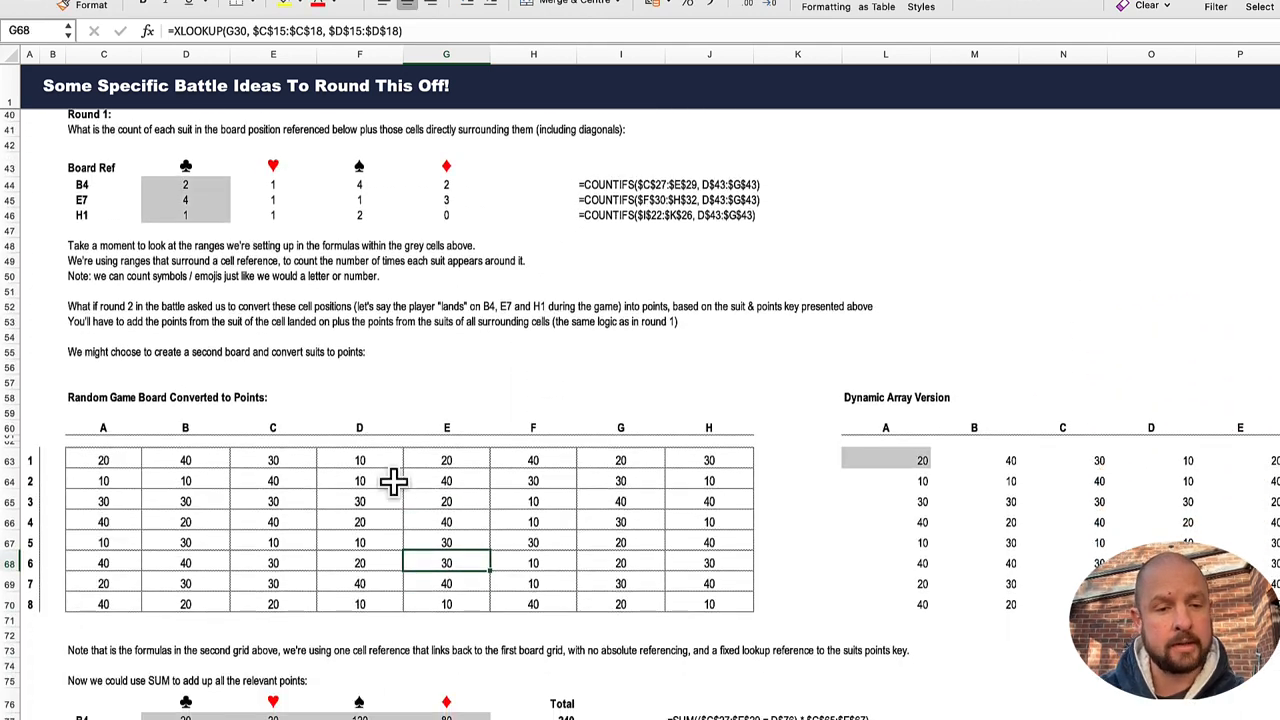
Step: Inspect the ranges of the dynamic array XLOOKUP formula in L63, including the full board C25:J32, without changing it
{"action": "left_click", "coordinate": [874, 458]}
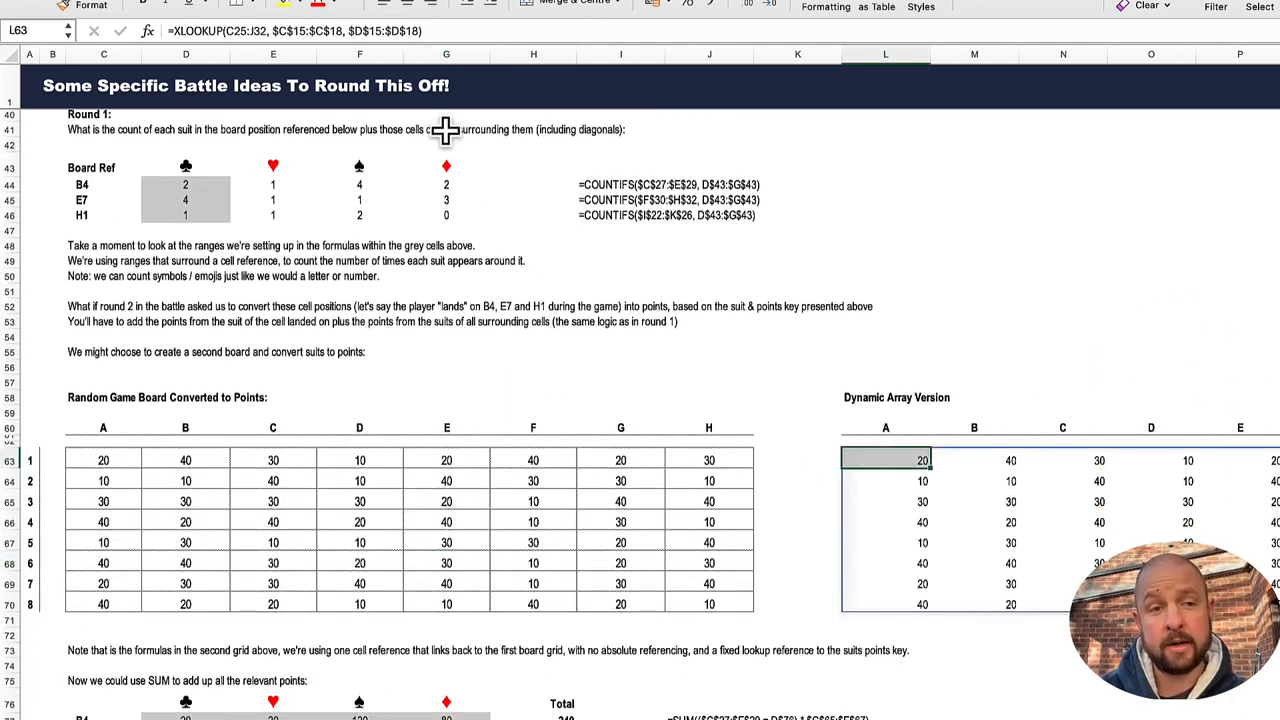
{"action": "left_click", "coordinate": [277, 23]}
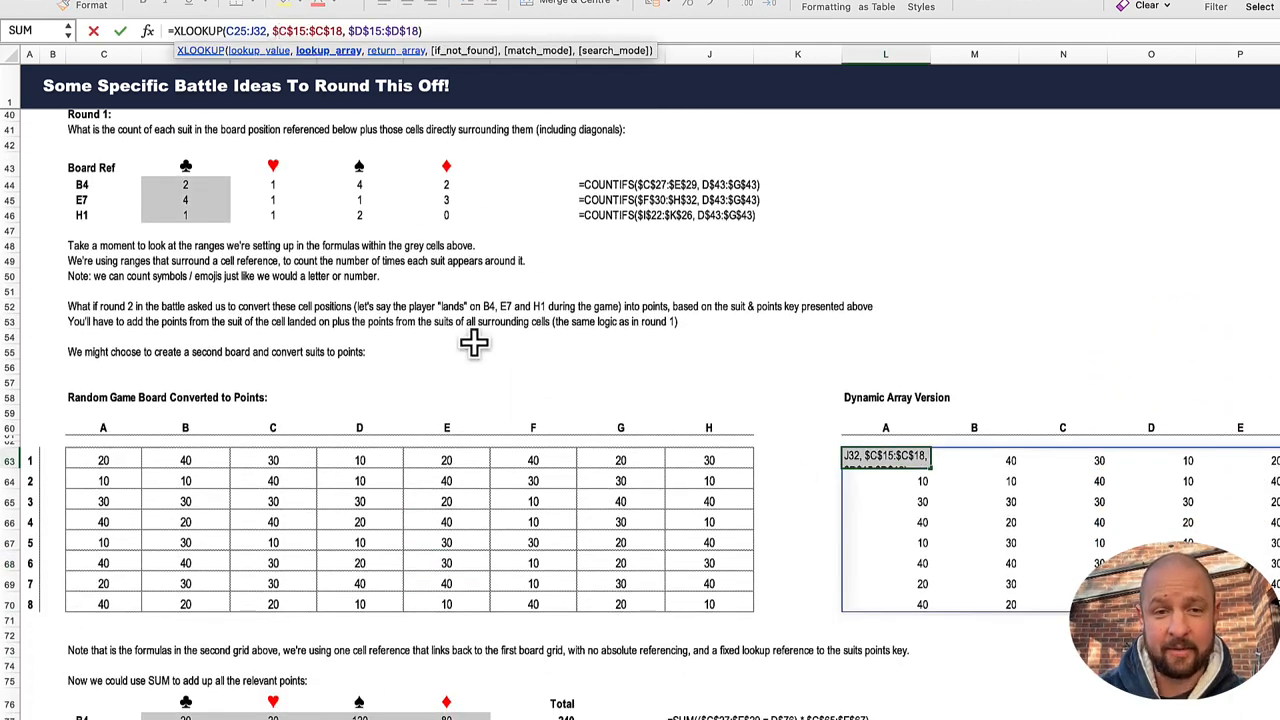
{"action": "scroll", "coordinate": [527, 383], "scroll_direction": "up", "scroll_amount": 10}
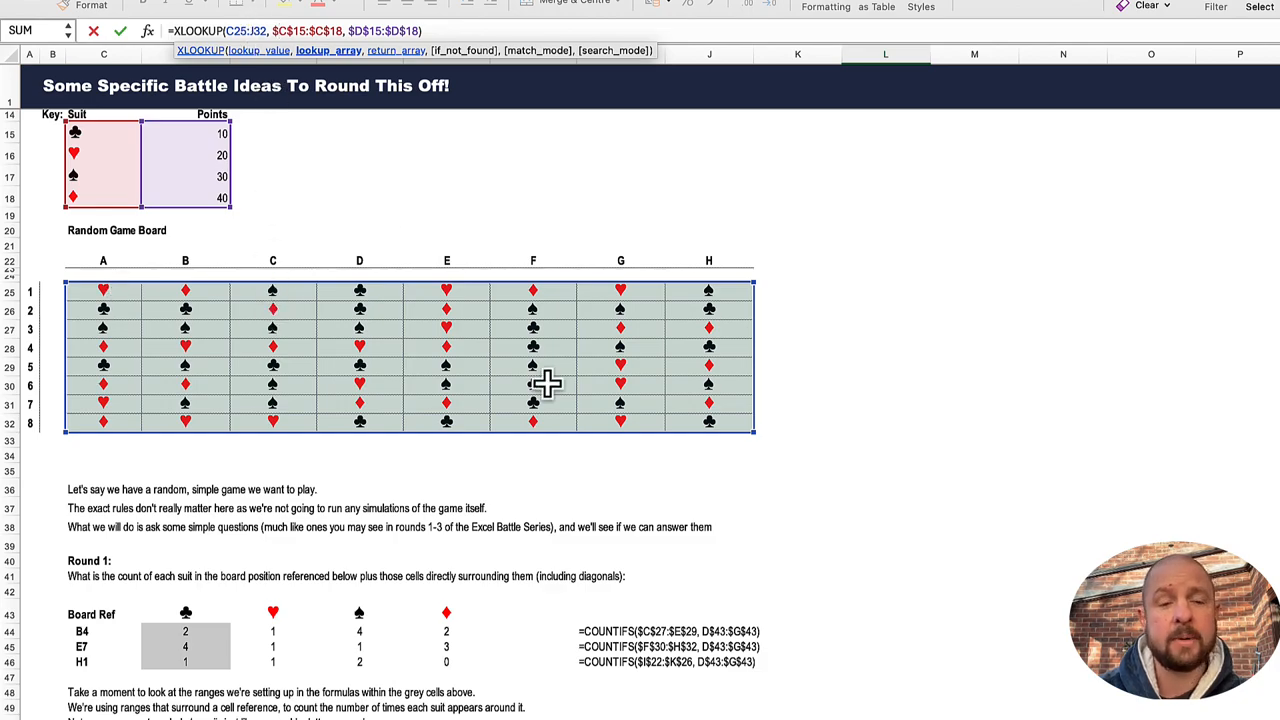
{"action": "scroll", "coordinate": [709, 451], "scroll_direction": "down", "scroll_amount": 10}
{"action": "scroll", "coordinate": [988, 463], "scroll_direction": "right", "scroll_amount": 2}
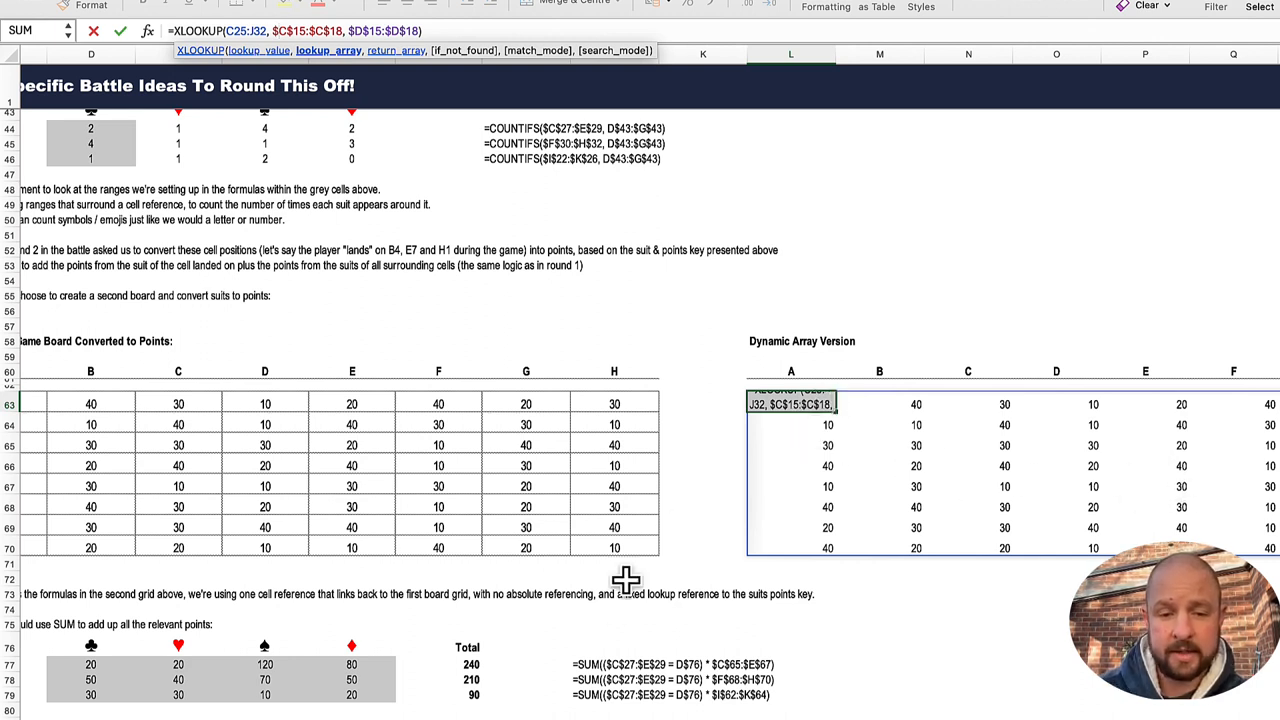
{"action": "key", "text": "Return"}
Step: Inspect the ranges referenced by the SUM formula in D77 for the clubs points at board reference B4, without changing it
{"action": "scroll", "coordinate": [615, 603], "scroll_direction": "left", "scroll_amount": 2}
{"action": "scroll", "coordinate": [615, 603], "scroll_direction": "down", "scroll_amount": 1}
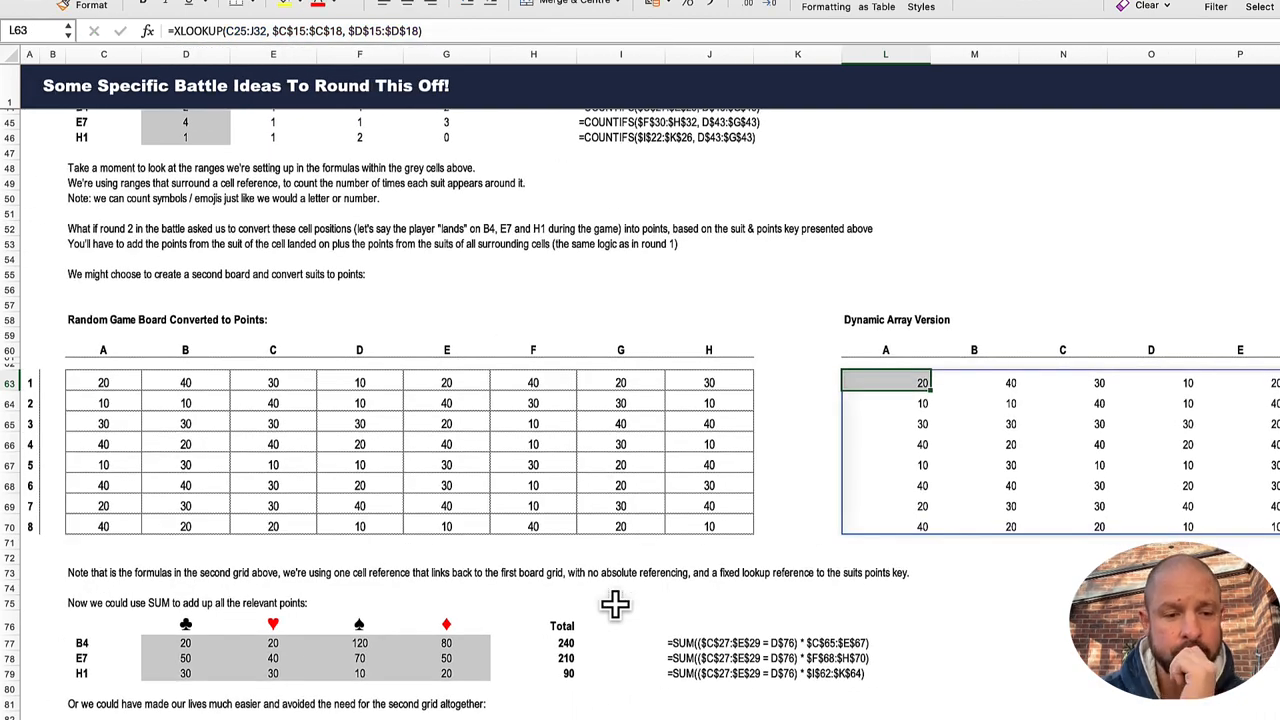
{"action": "scroll", "coordinate": [615, 603], "scroll_direction": "up", "scroll_amount": 3}
{"action": "scroll", "coordinate": [615, 603], "scroll_direction": "down", "scroll_amount": 4}
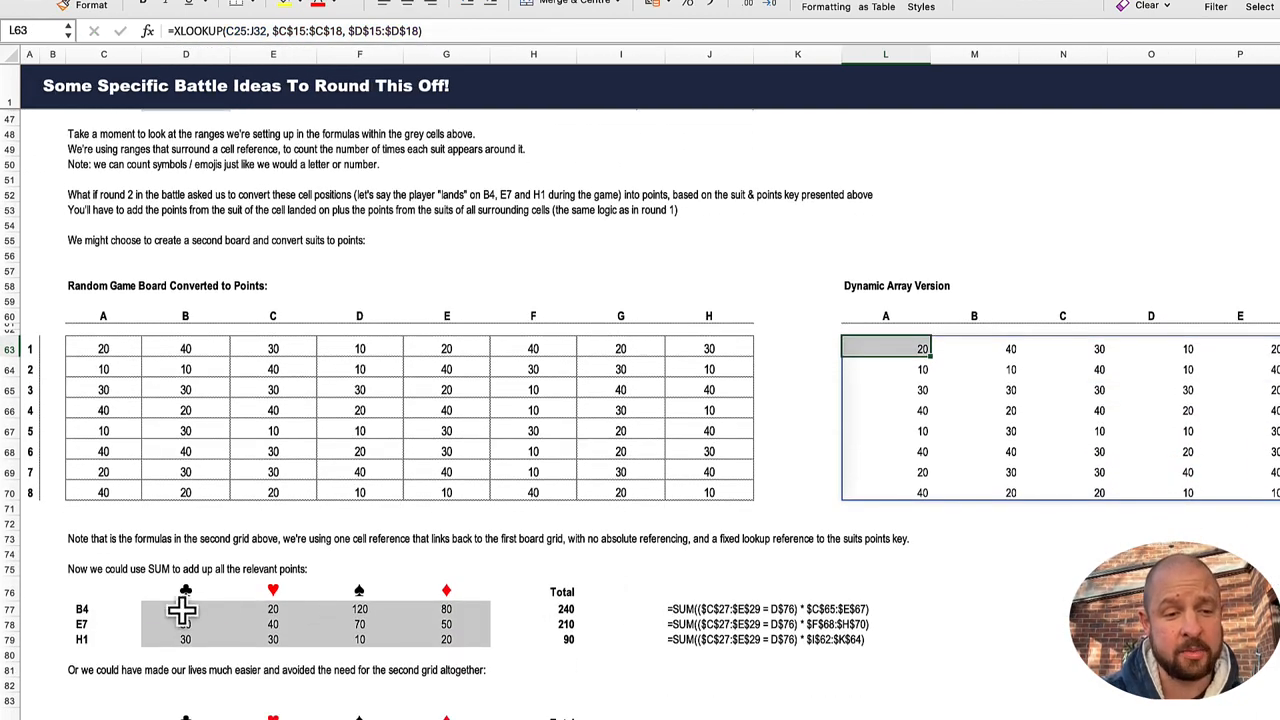
{"action": "left_click", "coordinate": [183, 608]}
{"action": "left_click", "coordinate": [303, 30]}
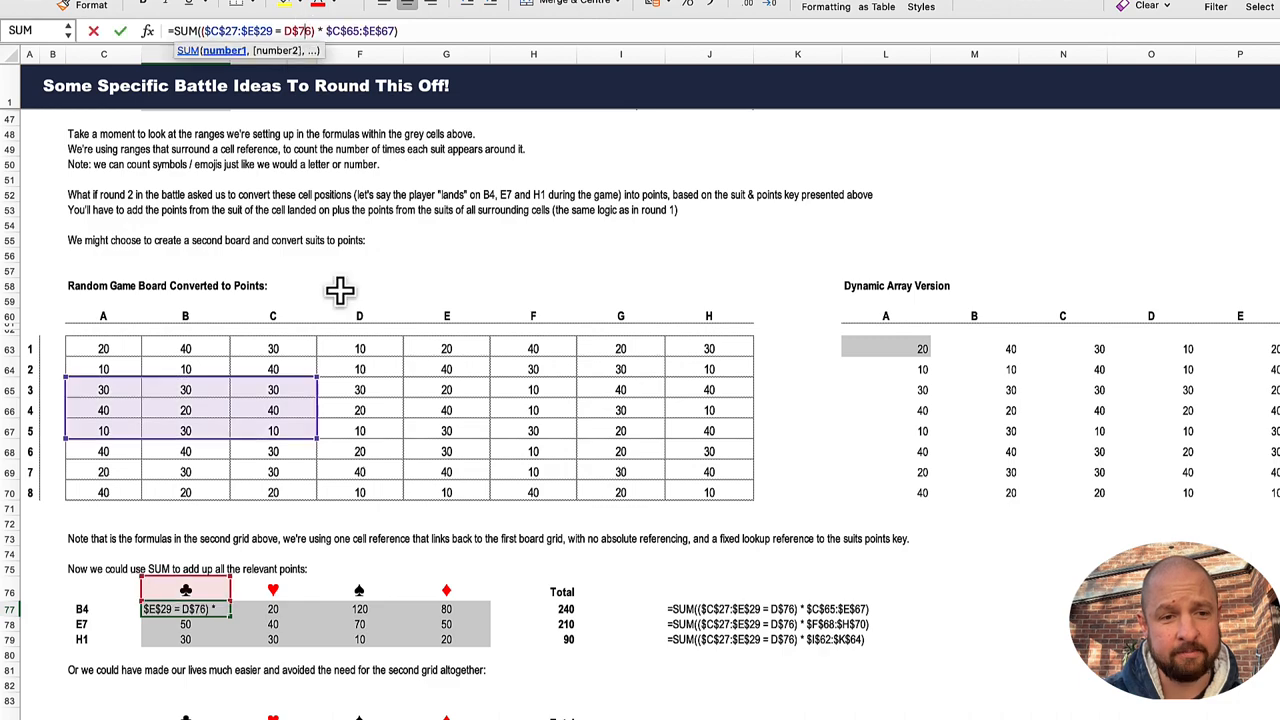
{"action": "scroll", "coordinate": [340, 290], "scroll_direction": "up", "scroll_amount": 5}
{"action": "scroll", "coordinate": [340, 208], "scroll_direction": "down", "scroll_amount": 4}
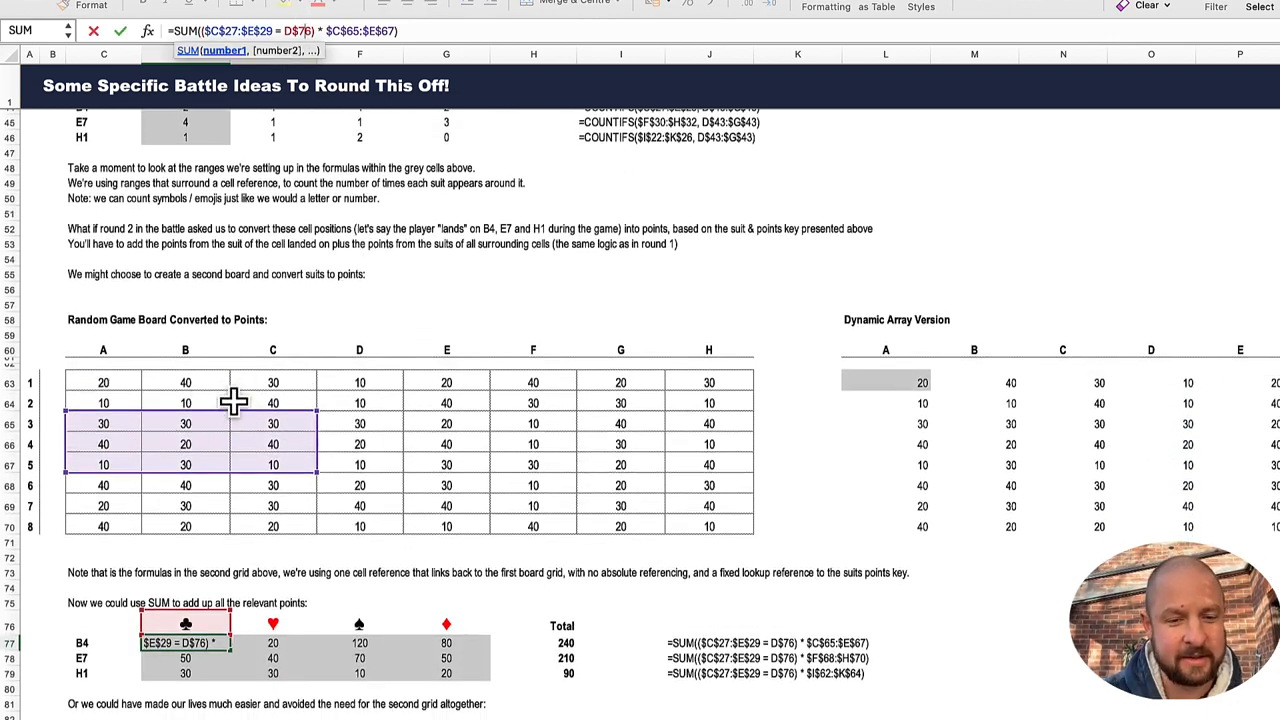
{"action": "scroll", "coordinate": [240, 520], "scroll_direction": "down", "scroll_amount": 2}
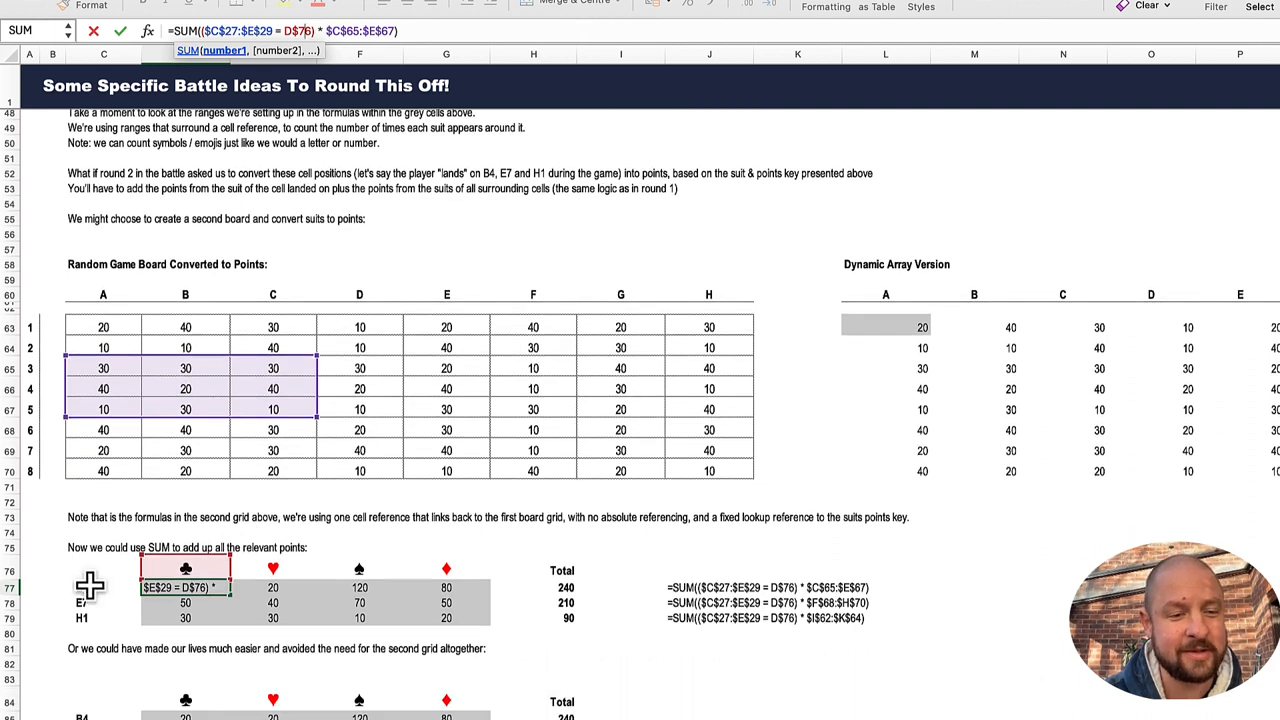
{"action": "key", "text": "Escape"}
Step: Select the board references in C77:C79 and recheck the ranges of the SUM formula in D77, leaving it unchanged
{"action": "left_click_drag", "start_coordinate": [89, 587], "coordinate": [88, 617]}
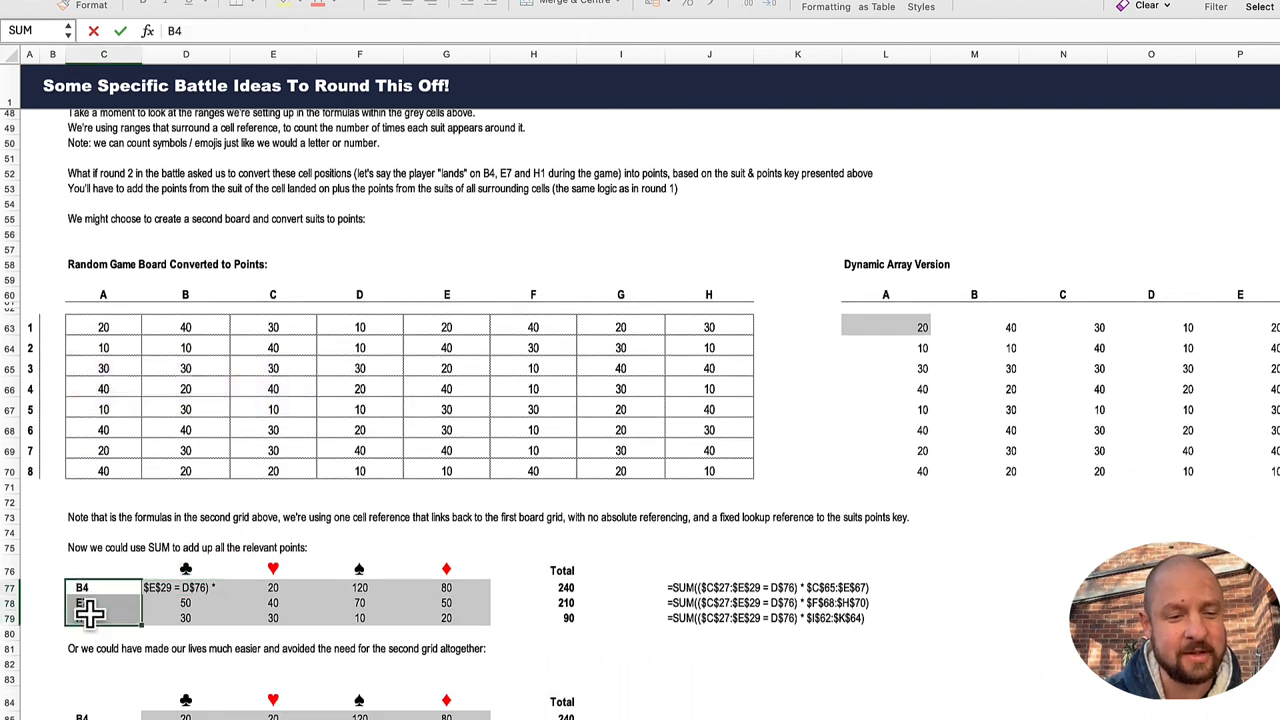
{"action": "left_click", "coordinate": [200, 590]}
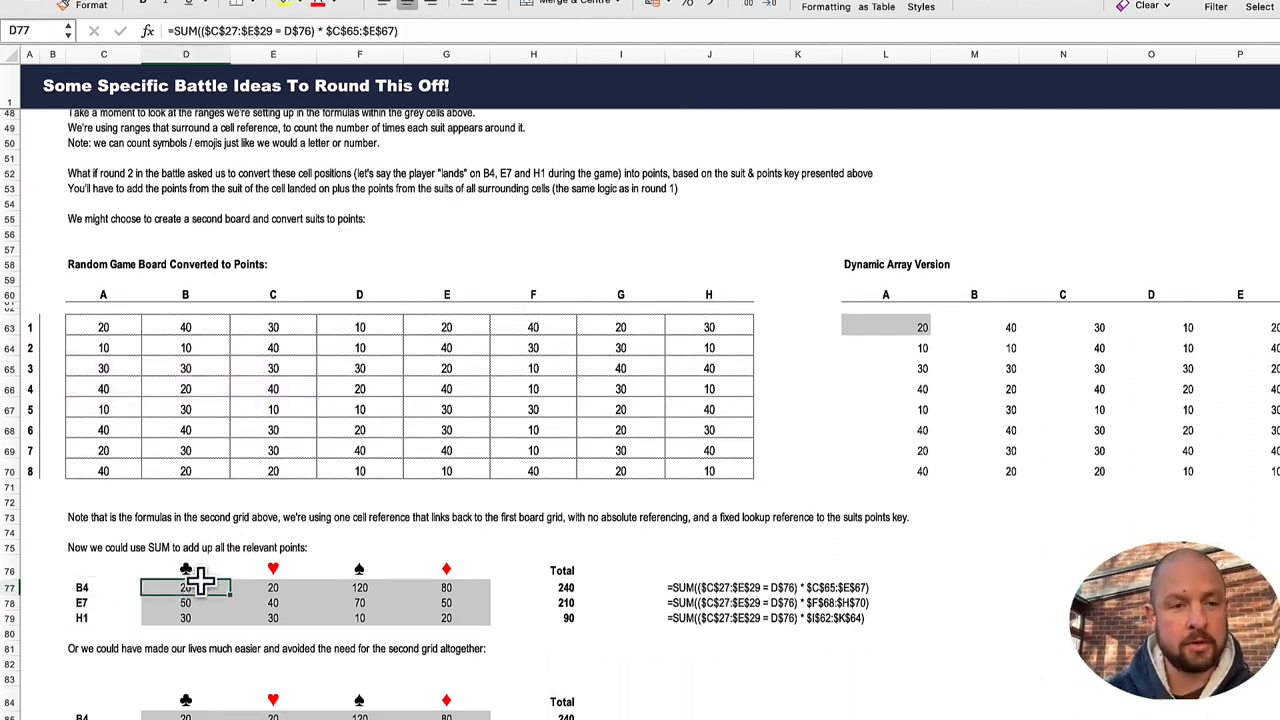
{"action": "left_click", "coordinate": [311, 30]}
{"action": "scroll", "coordinate": [311, 340], "scroll_direction": "down", "scroll_amount": 1}
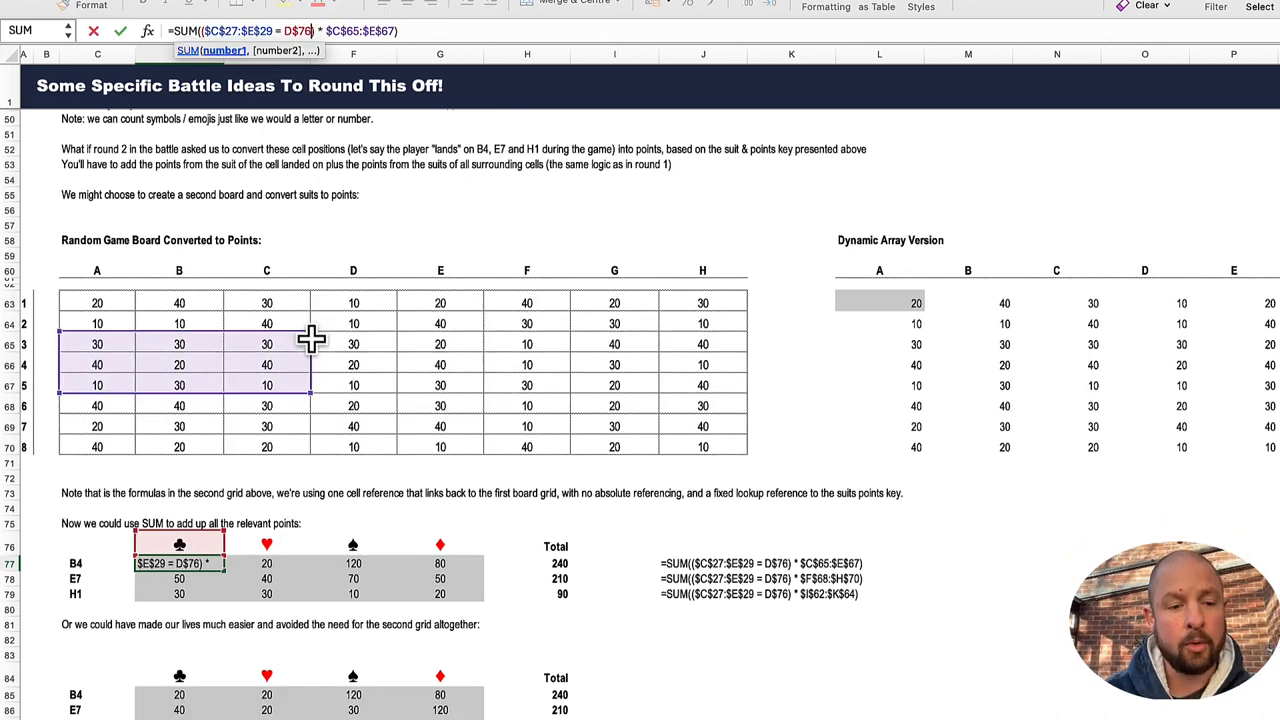
{"action": "scroll", "coordinate": [311, 340], "scroll_direction": "down", "scroll_amount": 3}
{"action": "key", "text": "Escape"}
Step: Inspect the XLOOKUP formula in D85 that multiplies the suit's points by the count in D44, leaving it as it is
{"action": "left_click", "coordinate": [175, 540]}
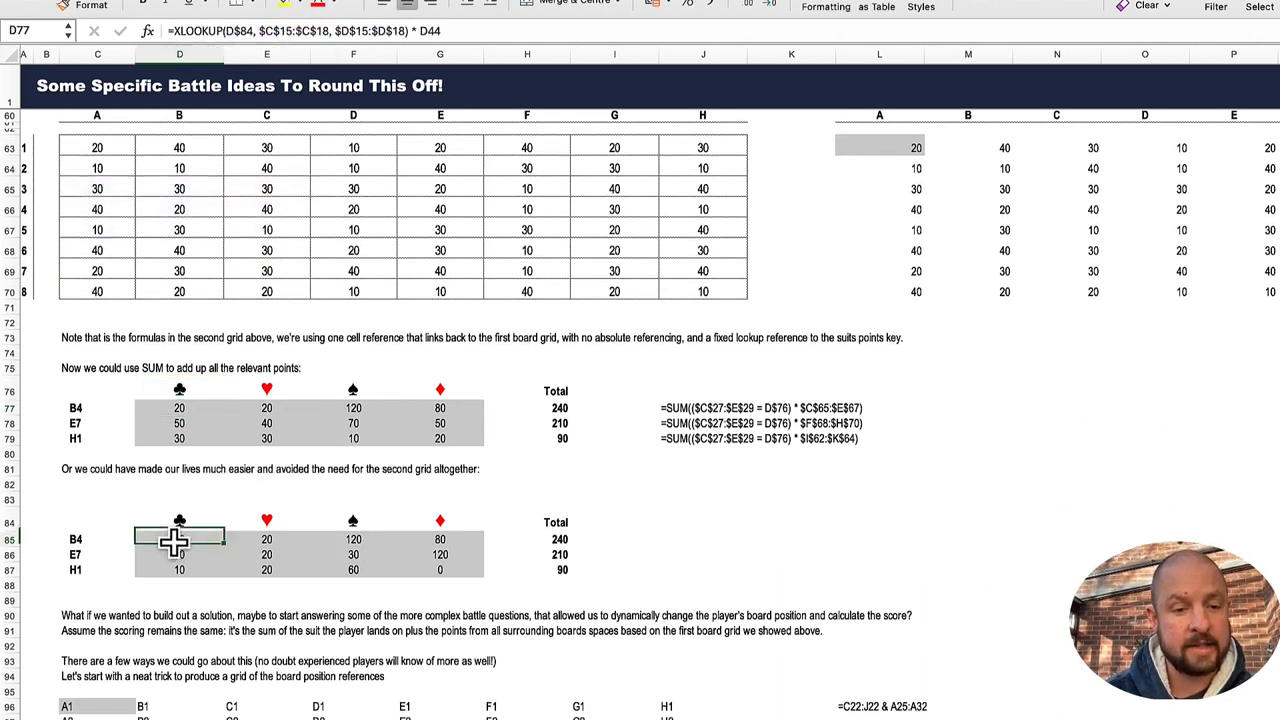
{"action": "left_click", "coordinate": [297, 31]}
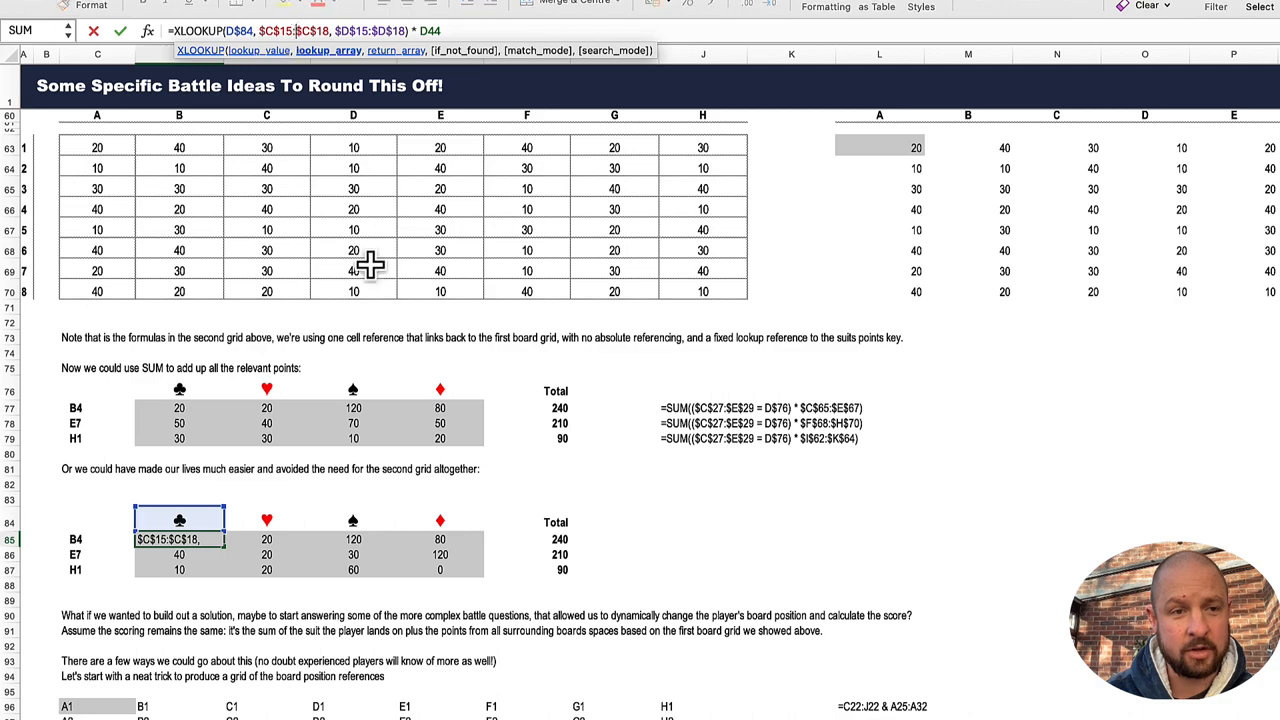
{"action": "scroll", "coordinate": [370, 263], "scroll_direction": "up", "scroll_amount": 15}
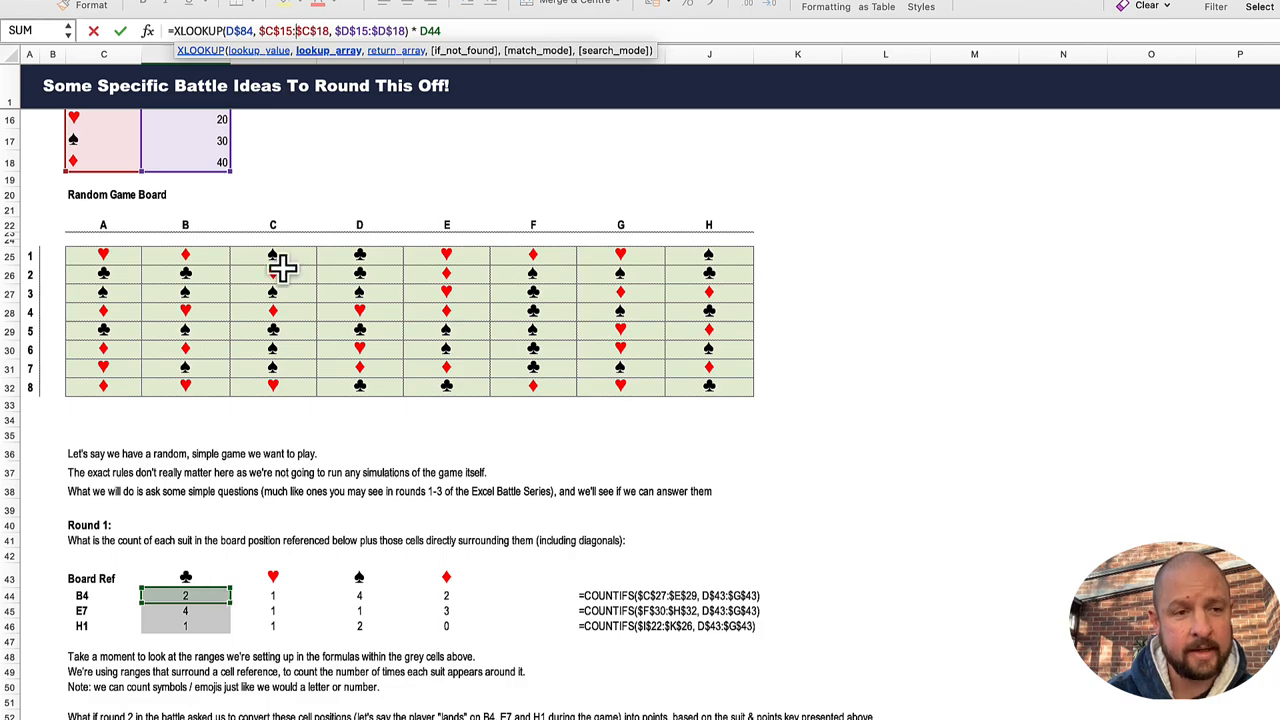
{"action": "scroll", "coordinate": [257, 240], "scroll_direction": "up", "scroll_amount": 3}
{"action": "scroll", "coordinate": [268, 294], "scroll_direction": "down", "scroll_amount": 3}
{"action": "scroll", "coordinate": [268, 295], "scroll_direction": "down", "scroll_amount": 10}
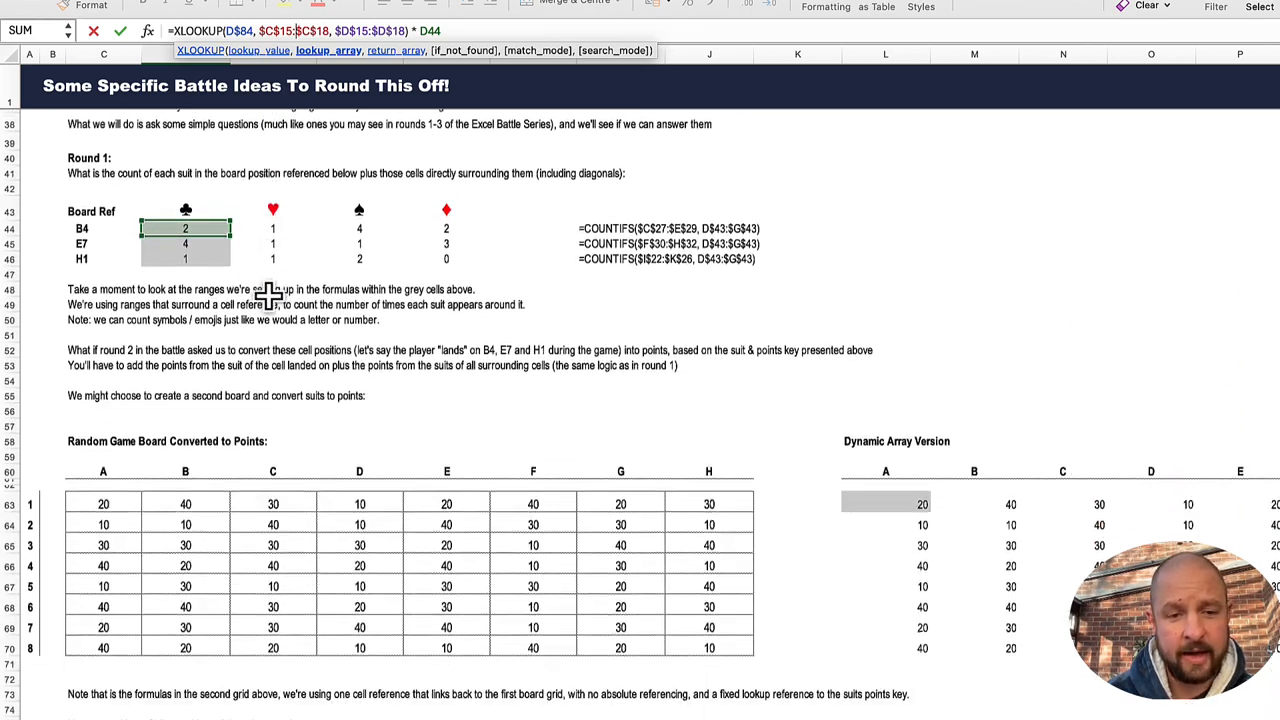
{"action": "key", "text": "Escape"}
Step: Read the section on dynamically changing the board position, including the position reference grid and the list of board references
{"action": "scroll", "coordinate": [313, 360], "scroll_direction": "down", "scroll_amount": 4}
{"action": "scroll", "coordinate": [313, 360], "scroll_direction": "down", "scroll_amount": 7}
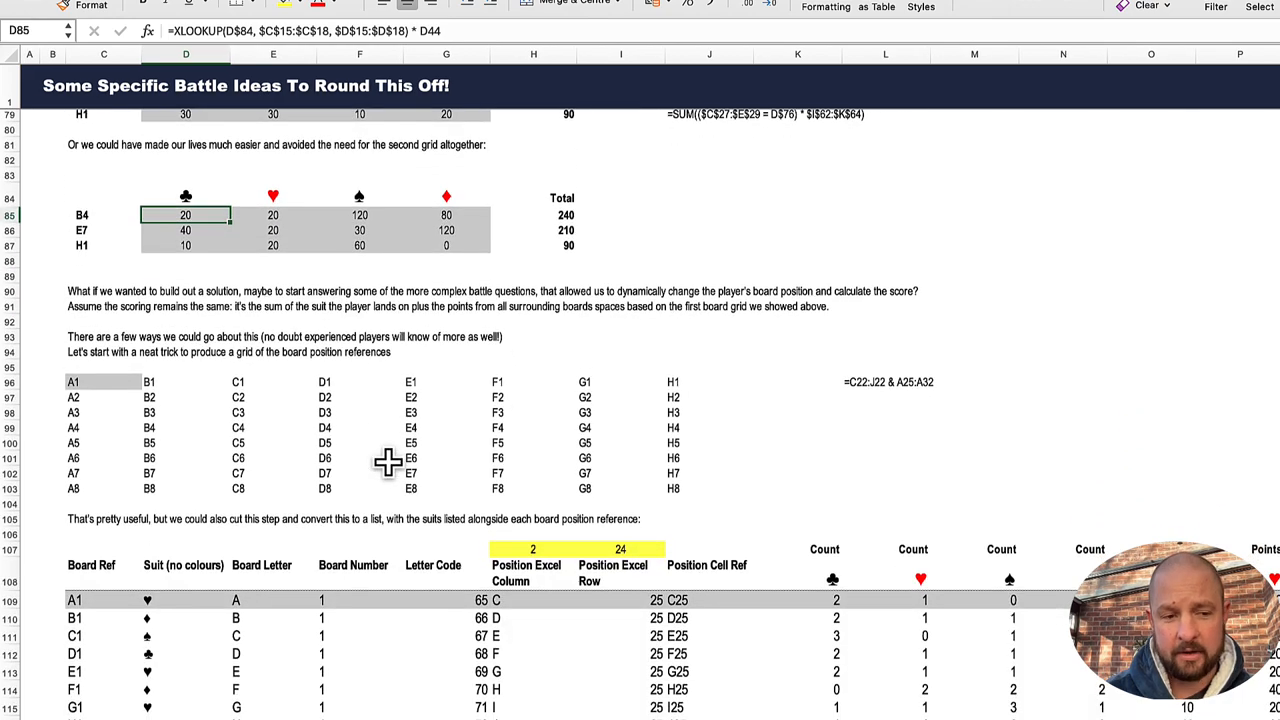
{"action": "scroll", "coordinate": [388, 461], "scroll_direction": "down", "scroll_amount": 3}
{"action": "scroll", "coordinate": [388, 461], "scroll_direction": "up", "scroll_amount": 3}
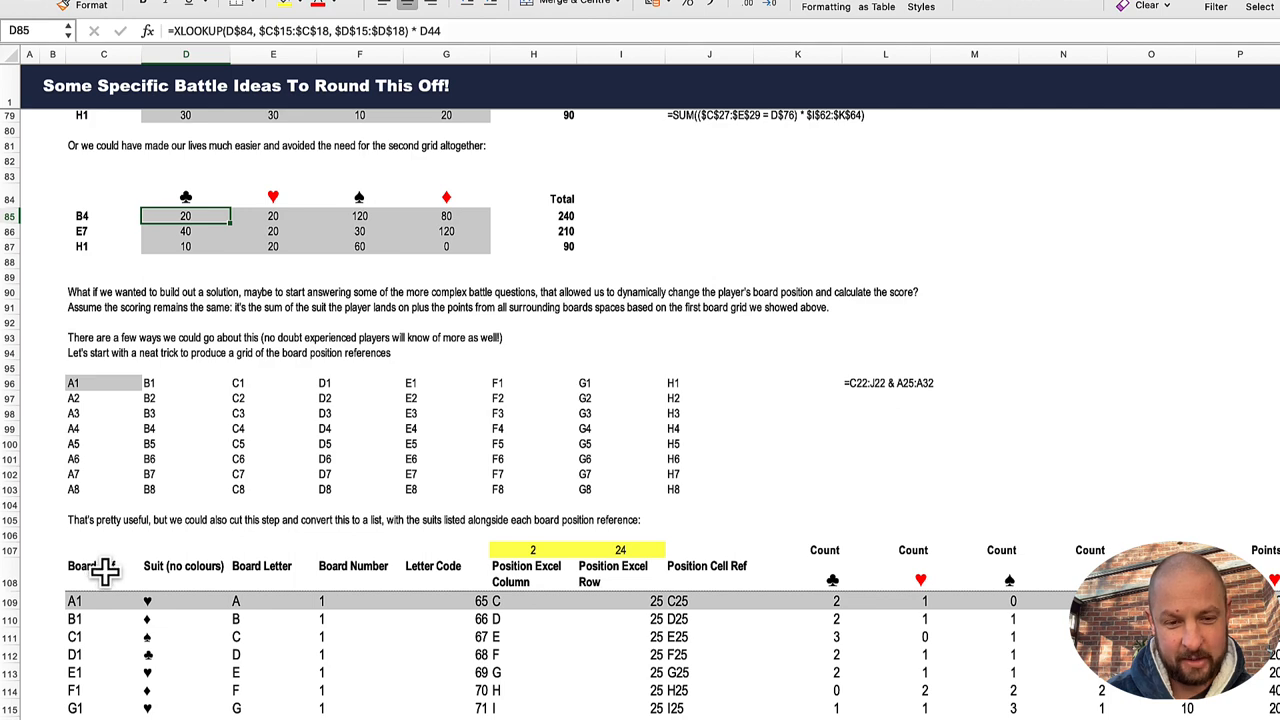
{"action": "scroll", "coordinate": [105, 570], "scroll_direction": "down", "scroll_amount": 3}
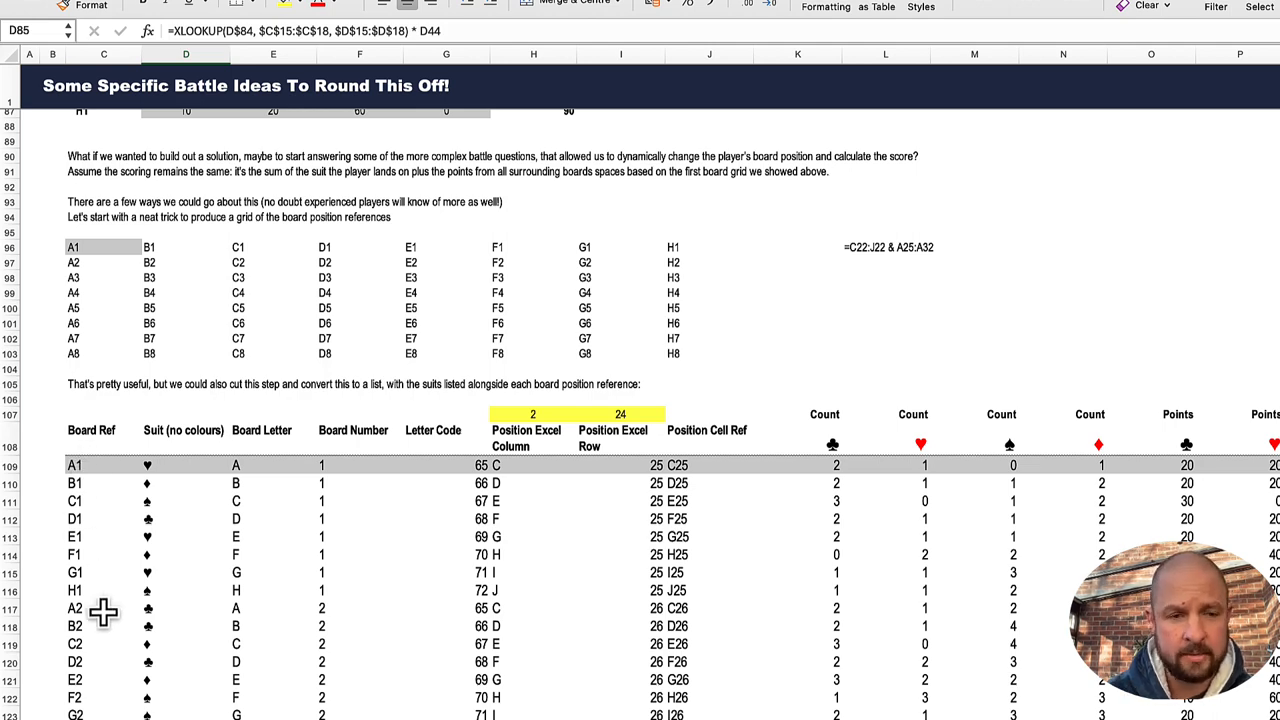
{"action": "scroll", "coordinate": [104, 610], "scroll_direction": "up", "scroll_amount": 4}
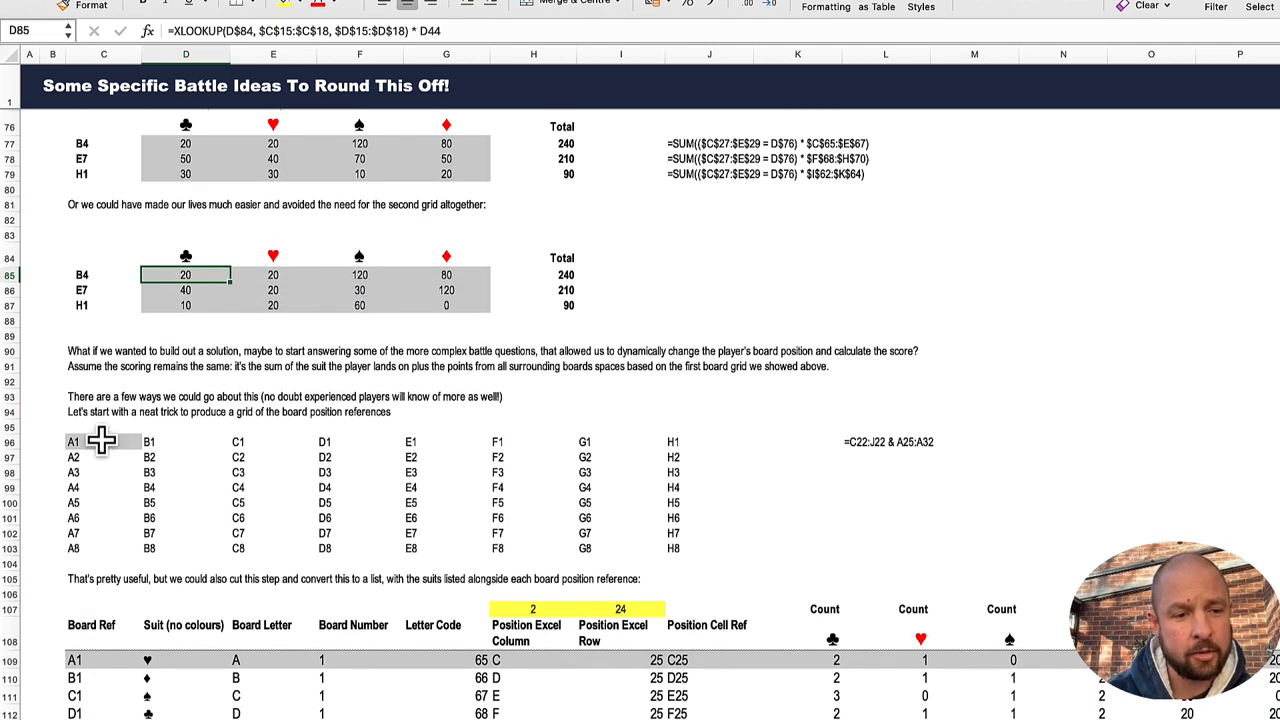
Step: Select C96 and compare its concatenation formula with the column letters and row numbers around the Random Game Board
{"action": "left_click", "coordinate": [101, 441]}
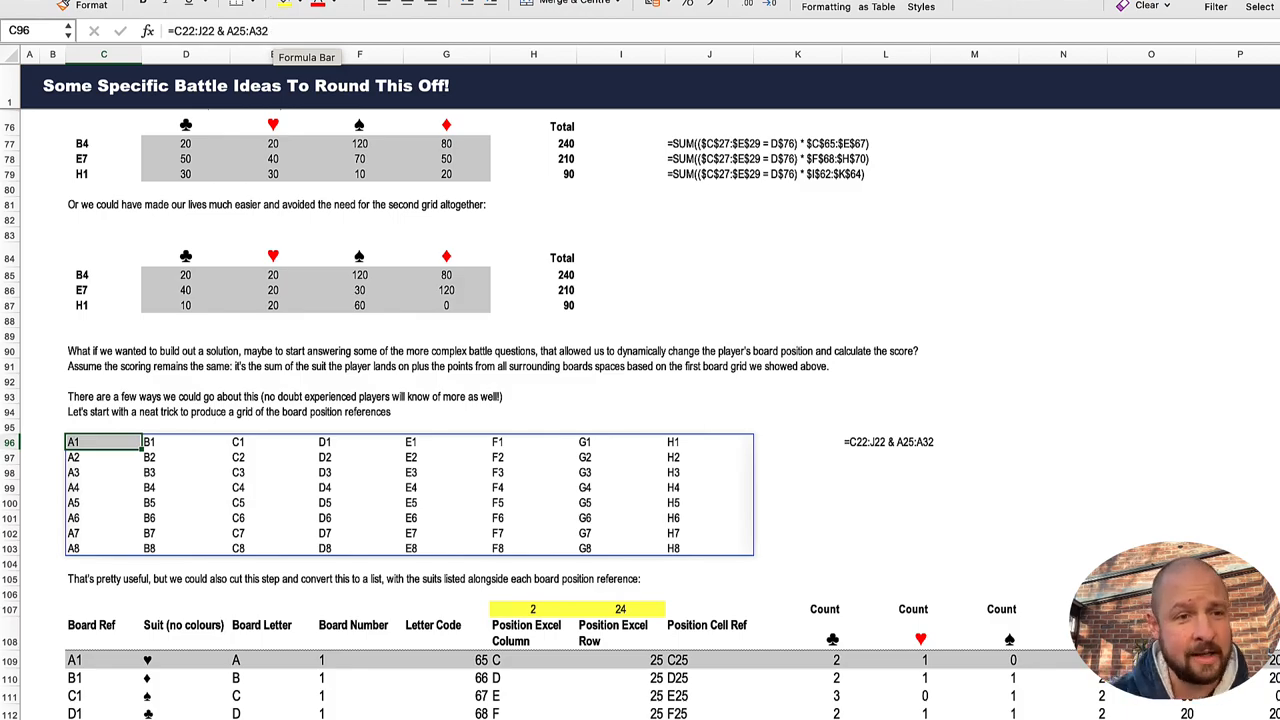
{"action": "scroll", "coordinate": [186, 263], "scroll_direction": "up", "scroll_amount": 15}
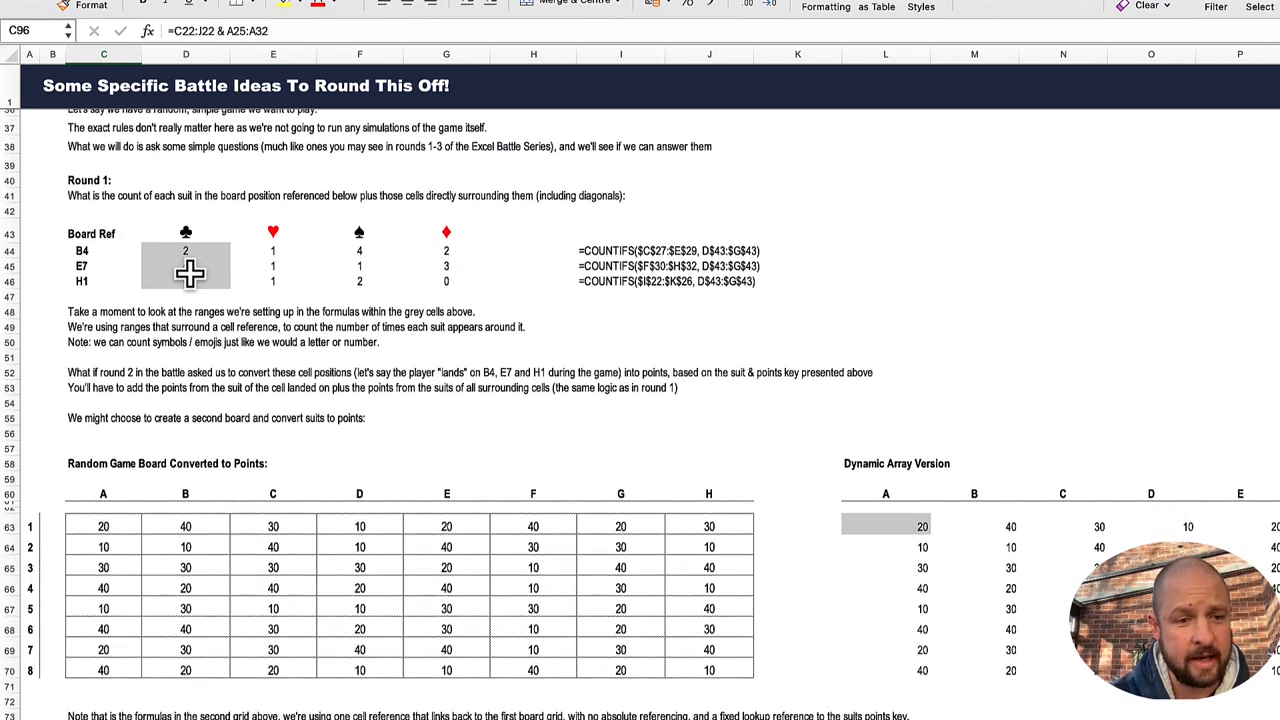
{"action": "scroll", "coordinate": [190, 272], "scroll_direction": "up", "scroll_amount": 14}
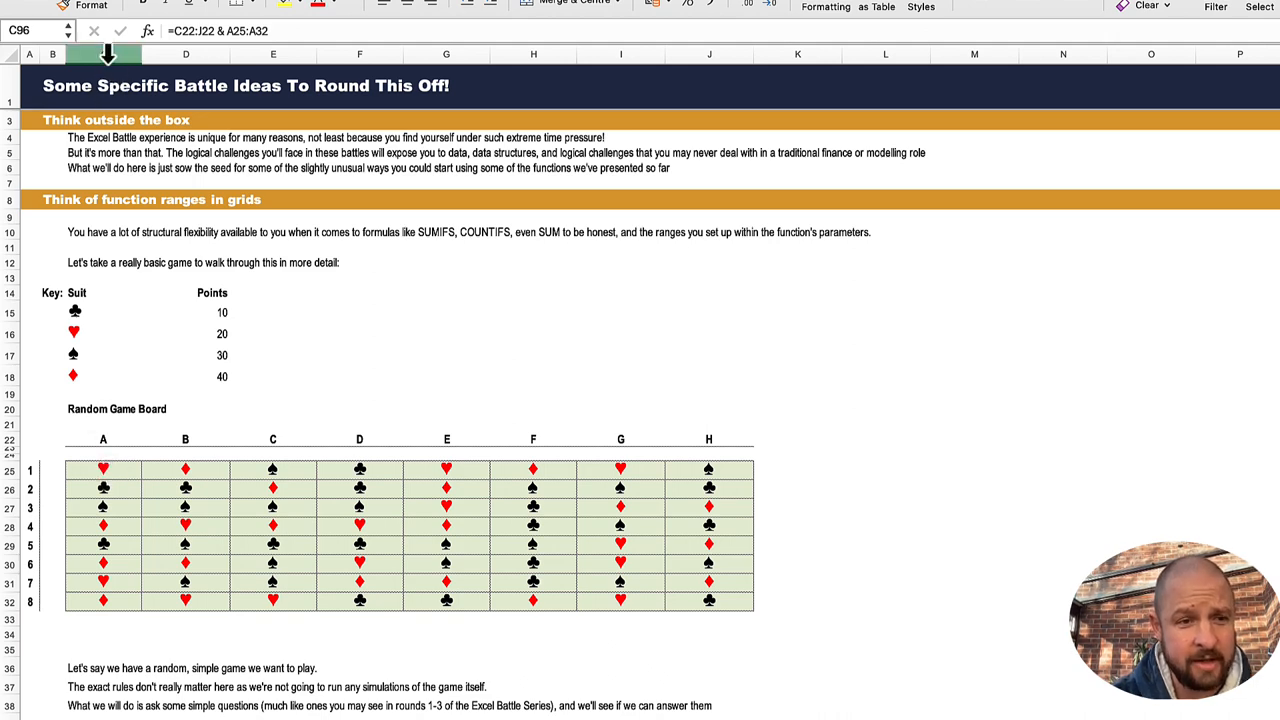
{"action": "scroll", "coordinate": [146, 471], "scroll_direction": "down", "scroll_amount": 5}
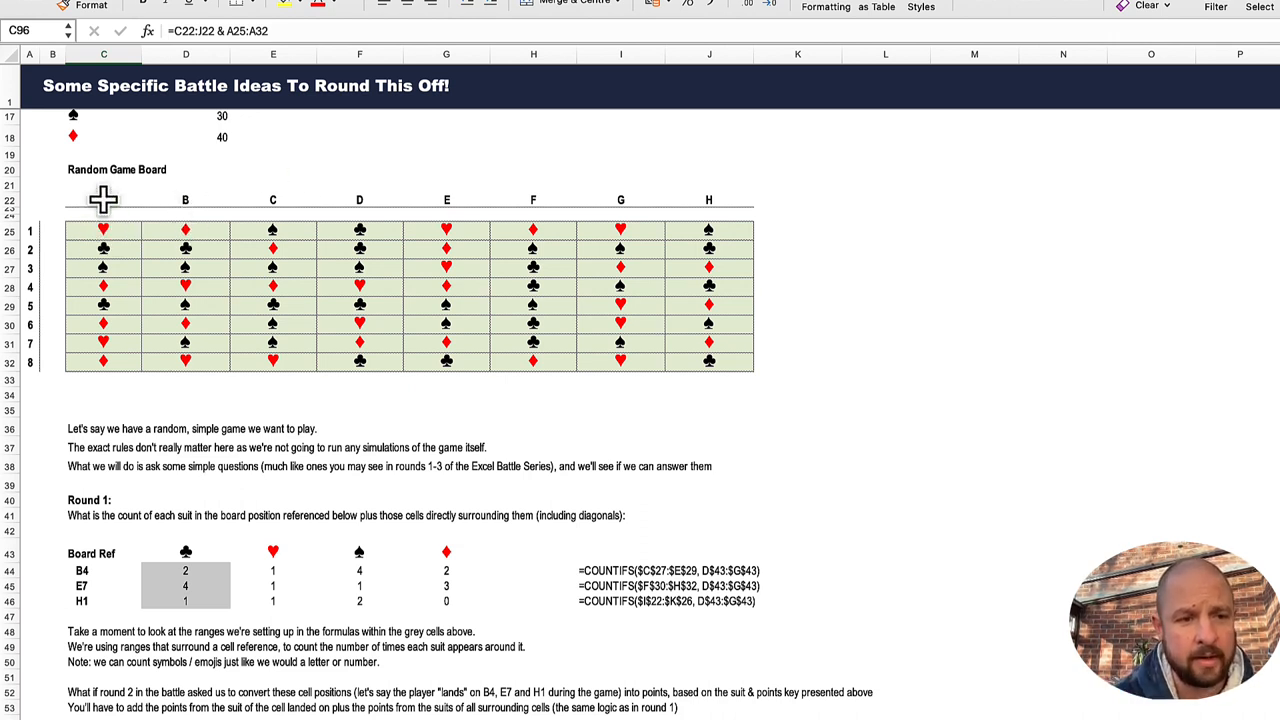
{"action": "scroll", "coordinate": [285, 400], "scroll_direction": "down", "scroll_amount": 5}
{"action": "scroll", "coordinate": [285, 450], "scroll_direction": "down", "scroll_amount": 6}
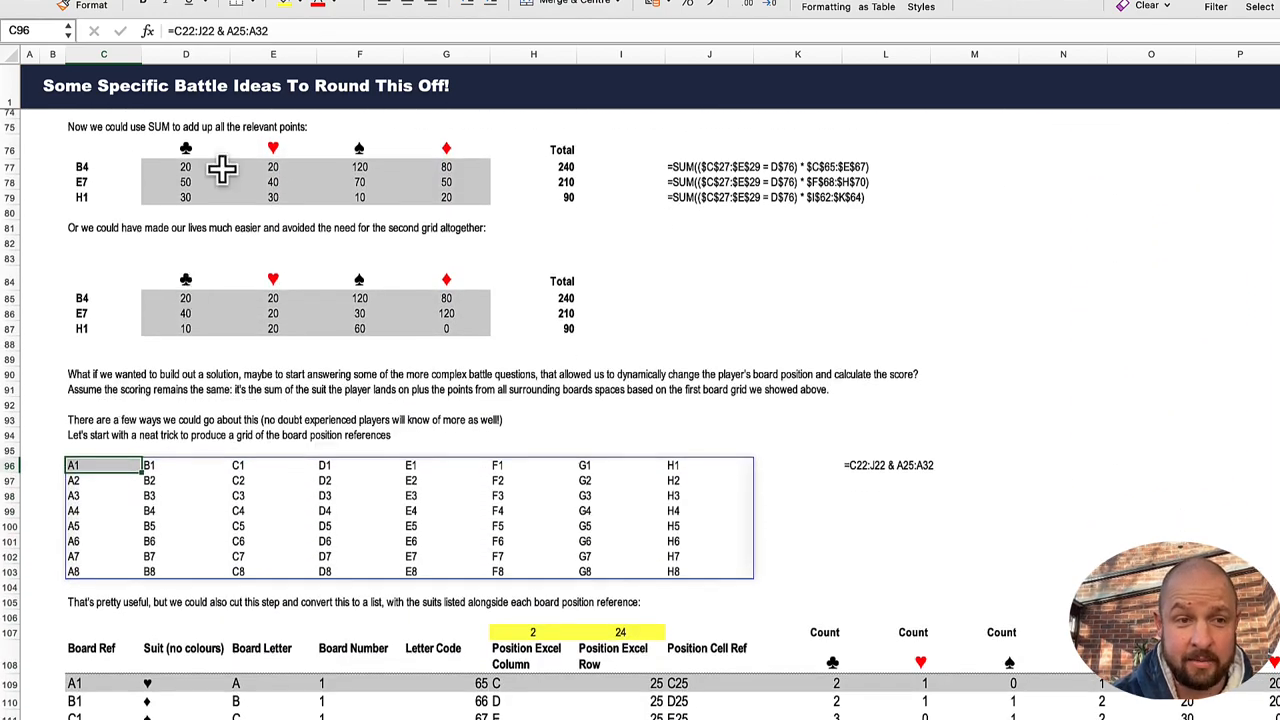
Step: Trace the two ranges referenced by the formula in C96 on the Random Game Board, keeping the formula as it is
{"action": "left_click", "coordinate": [268, 30]}
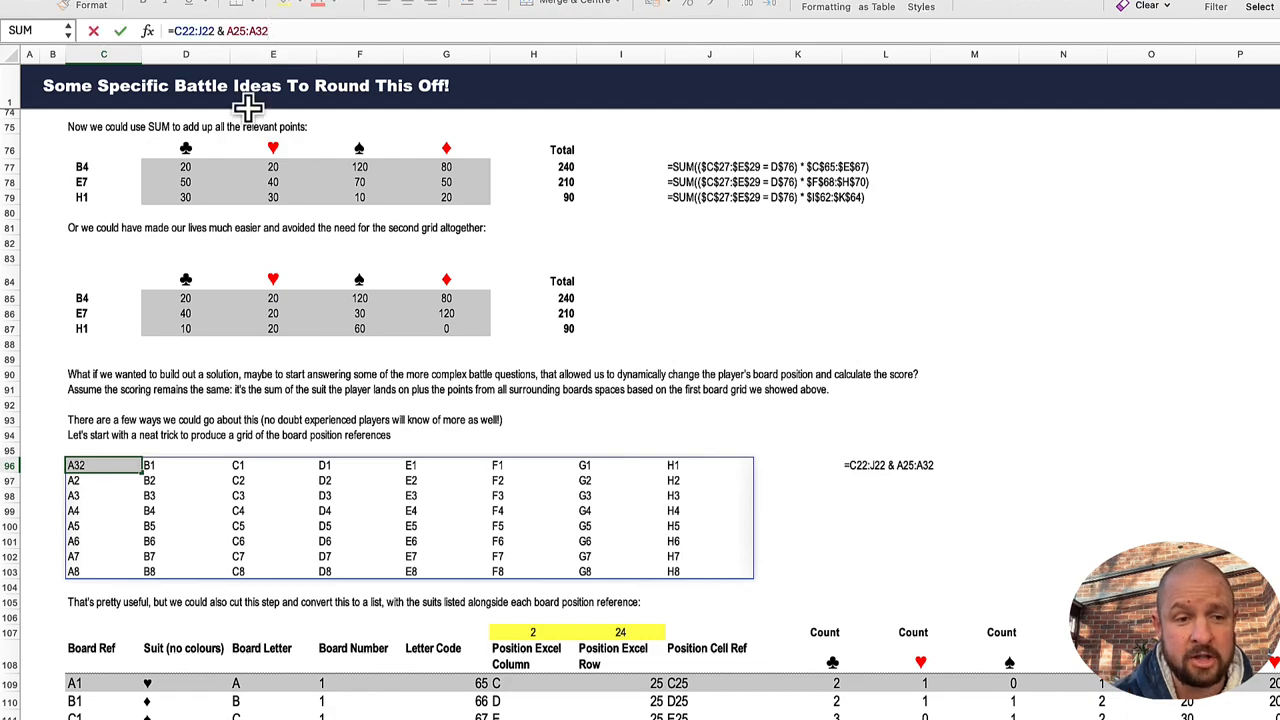
{"action": "scroll", "coordinate": [343, 157], "scroll_direction": "up", "scroll_amount": 12}
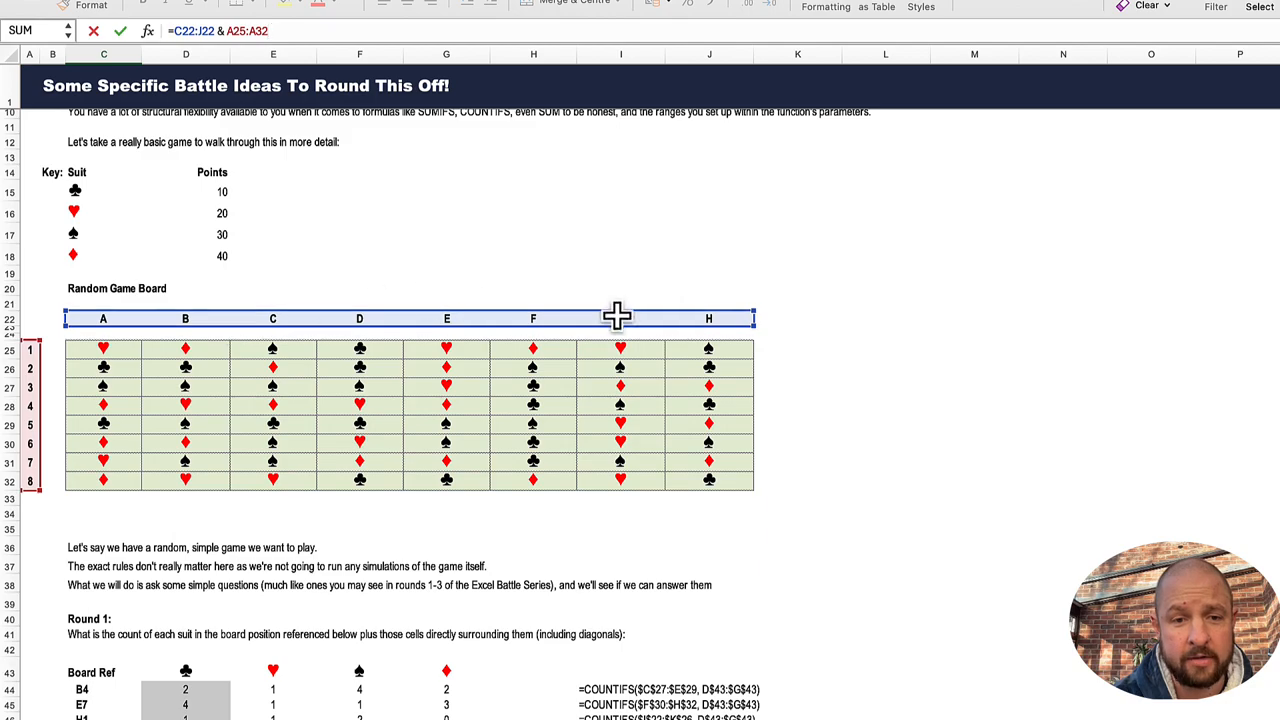
{"action": "scroll", "coordinate": [140, 474], "scroll_direction": "down", "scroll_amount": 10}
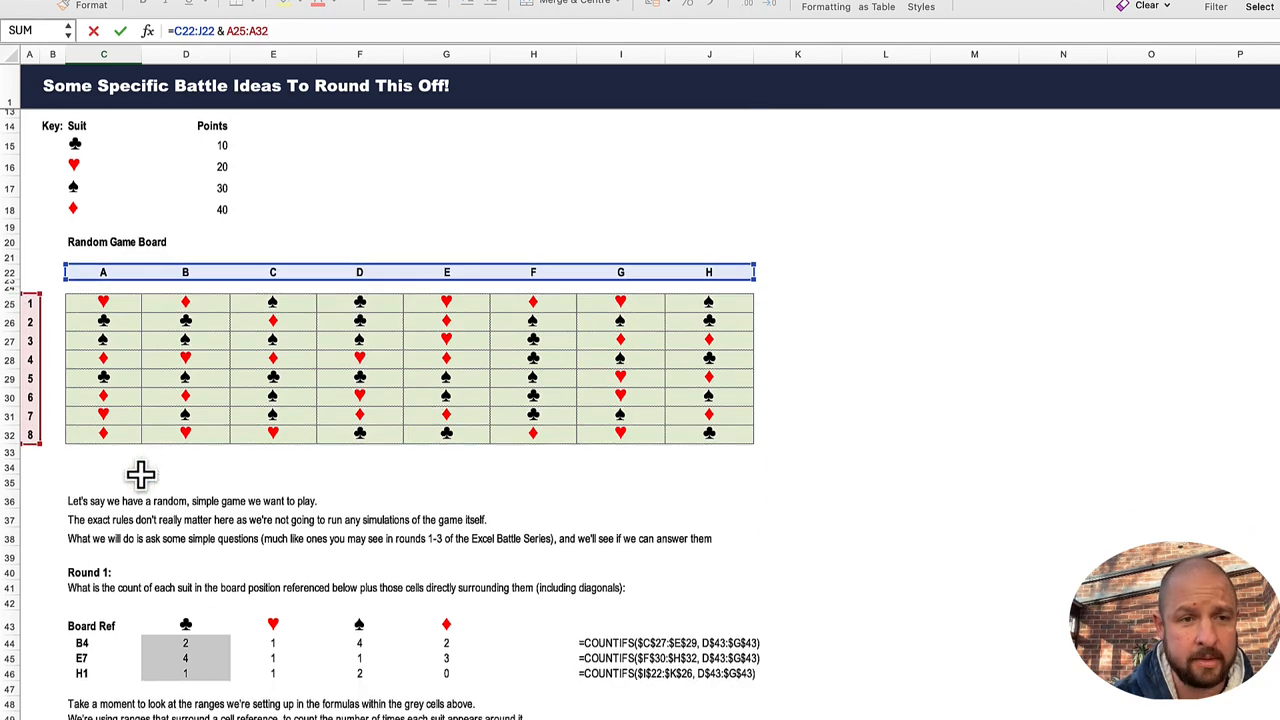
{"action": "scroll", "coordinate": [140, 474], "scroll_direction": "down", "scroll_amount": 10}
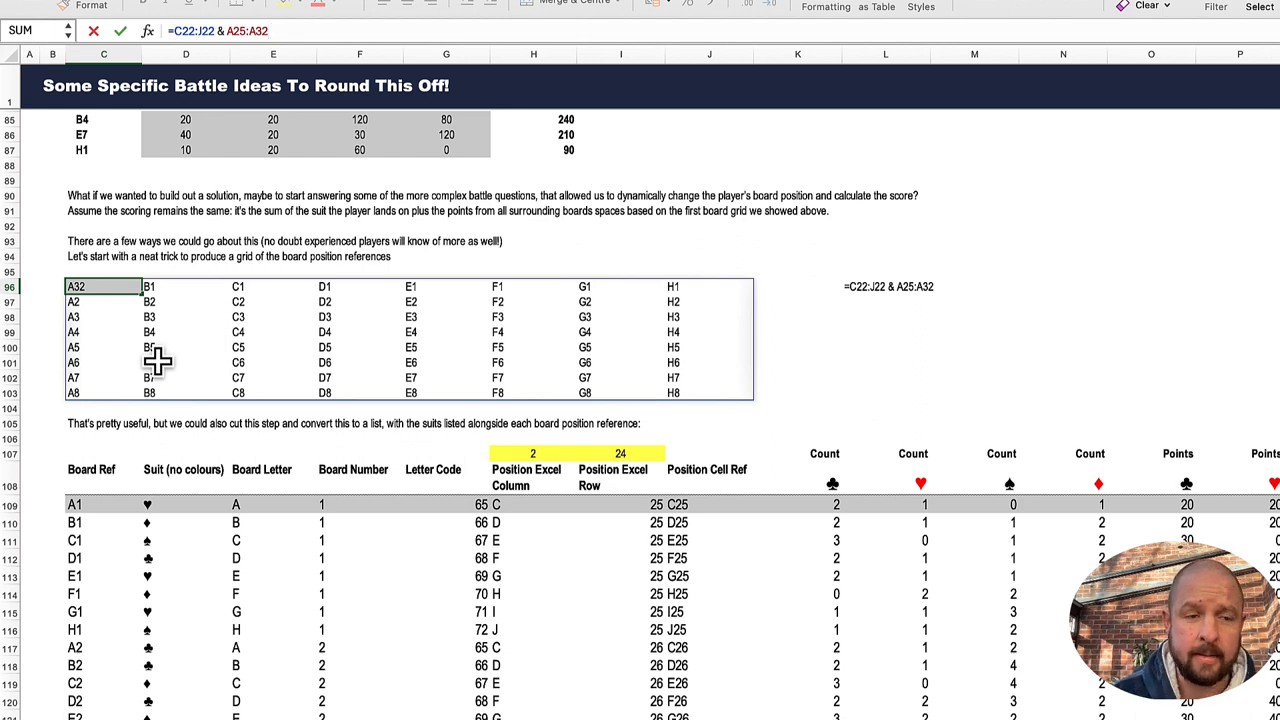
{"action": "key", "text": "ctrl+Return"}
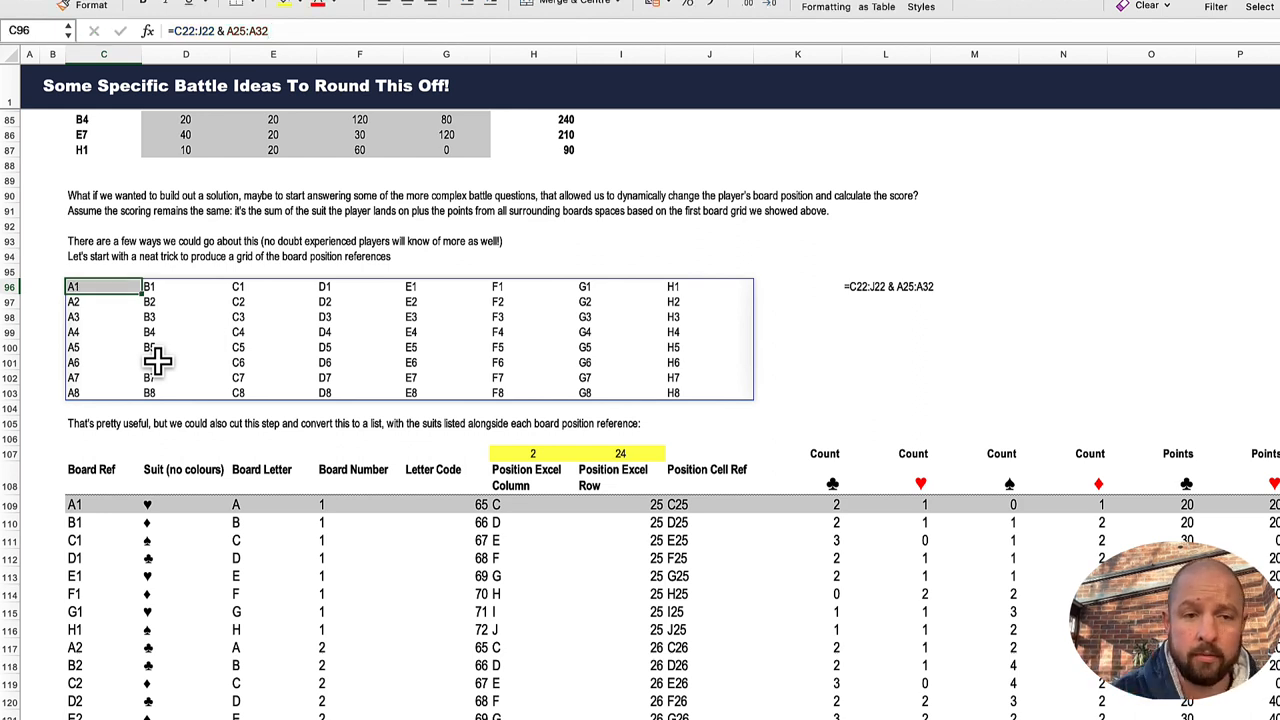
Step: Examine the TOCOL formula in C109 and trace its ranges on the game board that build the Board Ref list
{"action": "scroll", "coordinate": [250, 391], "scroll_direction": "down", "scroll_amount": 3}
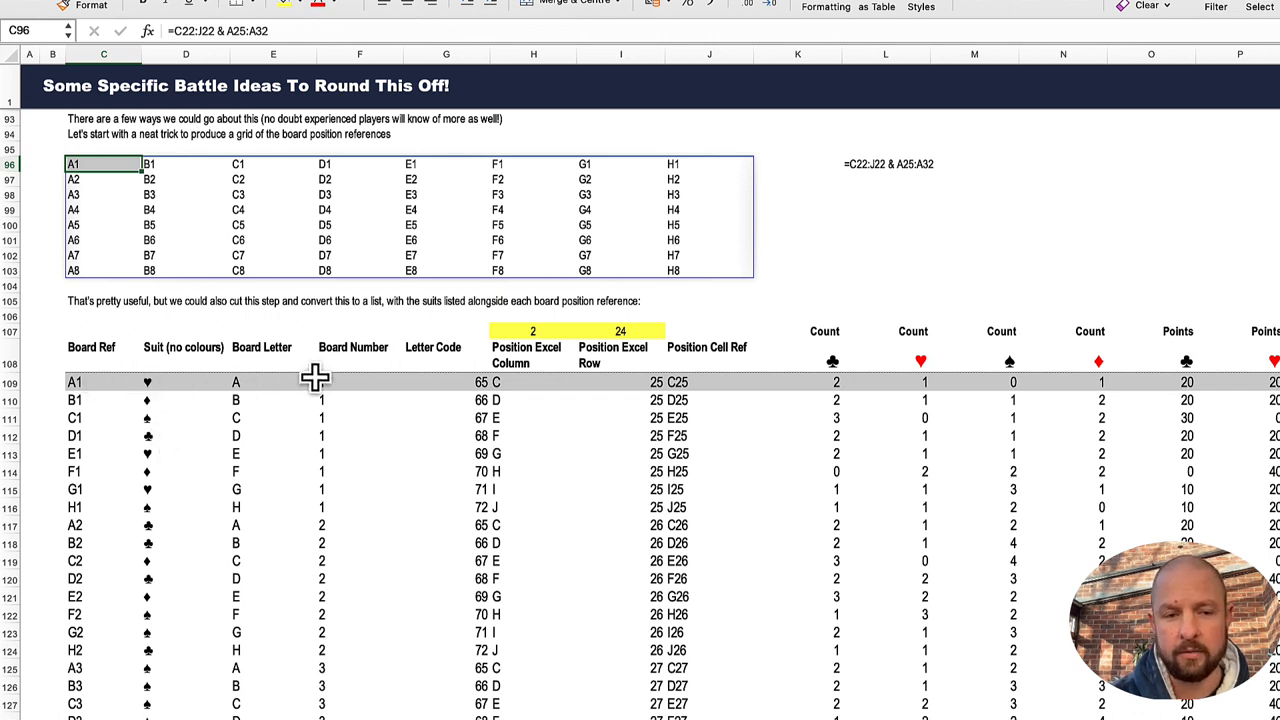
{"action": "scroll", "coordinate": [285, 400], "scroll_direction": "down", "scroll_amount": 1}
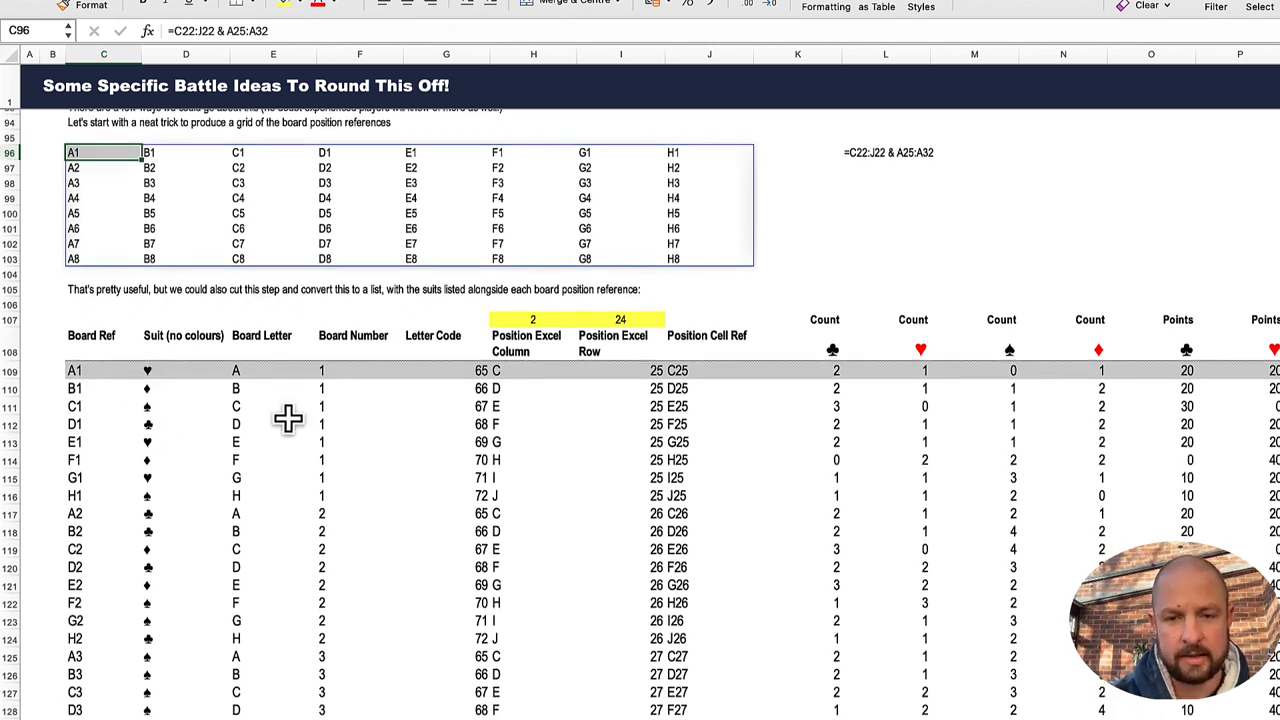
{"action": "left_click", "coordinate": [88, 368]}
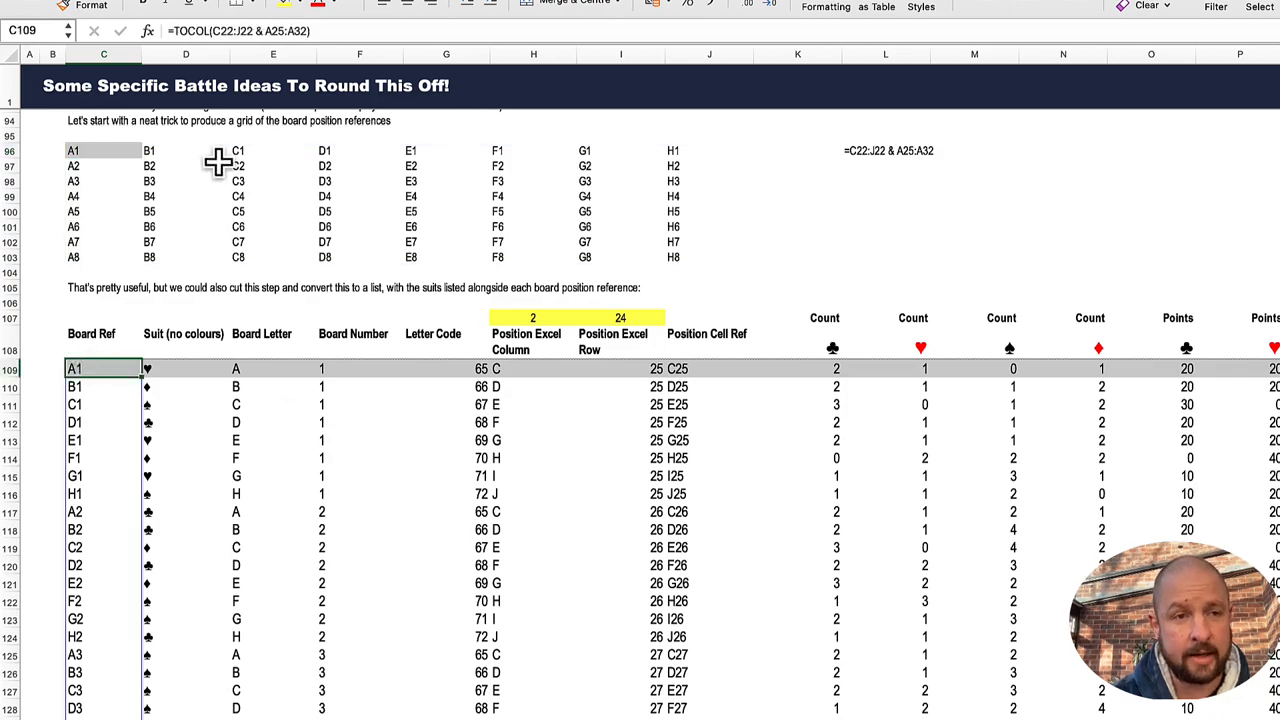
{"action": "left_click", "coordinate": [236, 30]}
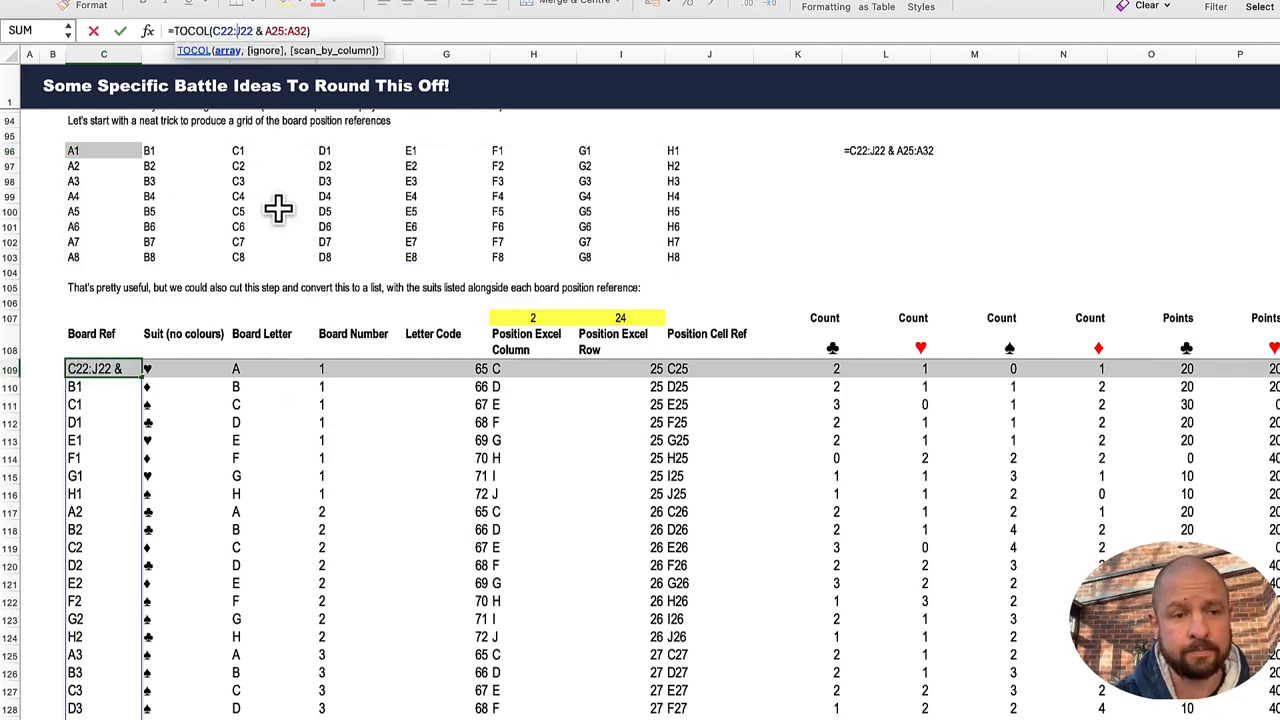
{"action": "scroll", "coordinate": [277, 206], "scroll_direction": "up", "scroll_amount": 20}
{"action": "scroll", "coordinate": [277, 206], "scroll_direction": "up", "scroll_amount": 5}
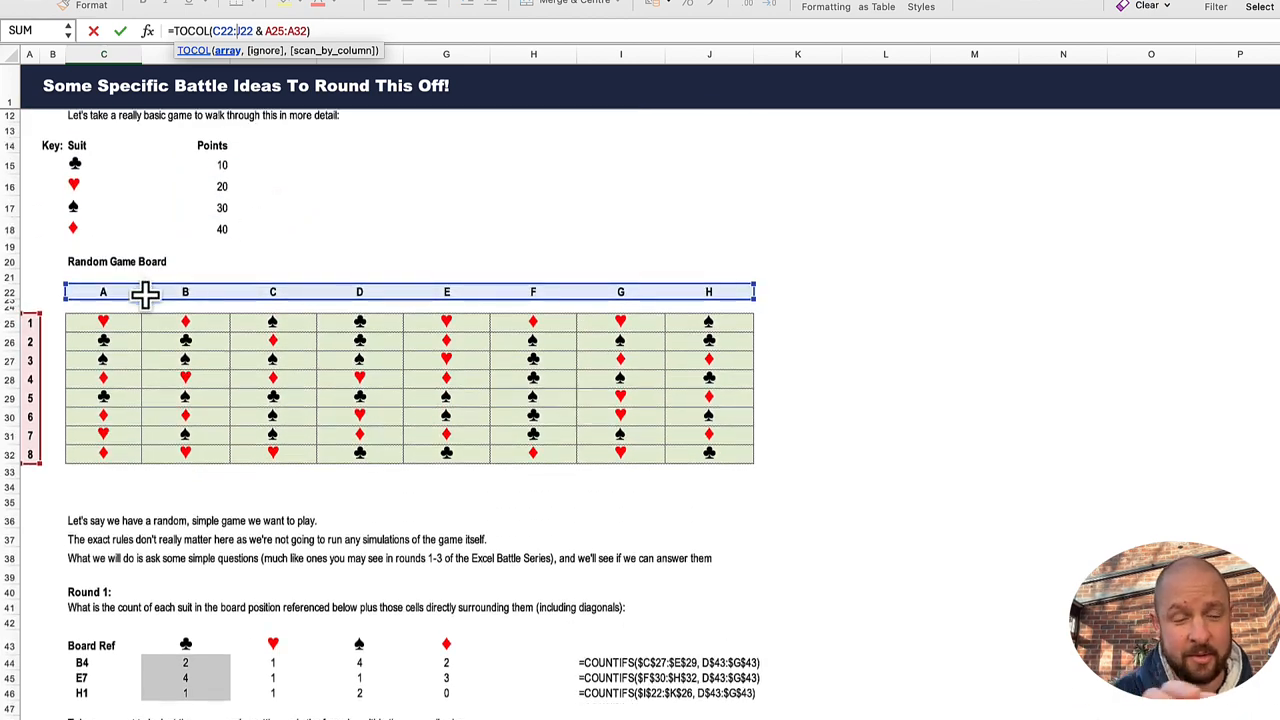
{"action": "scroll", "coordinate": [125, 314], "scroll_direction": "down", "scroll_amount": 15}
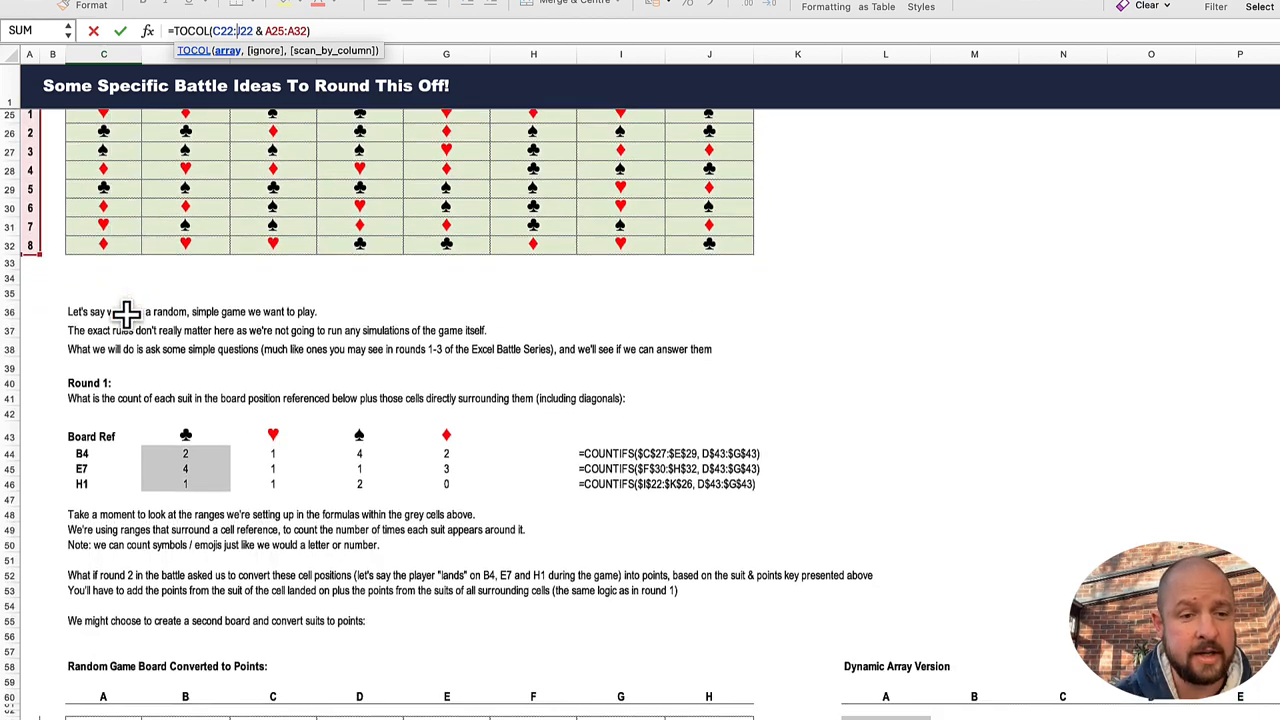
{"action": "scroll", "coordinate": [125, 314], "scroll_direction": "down", "scroll_amount": 12}
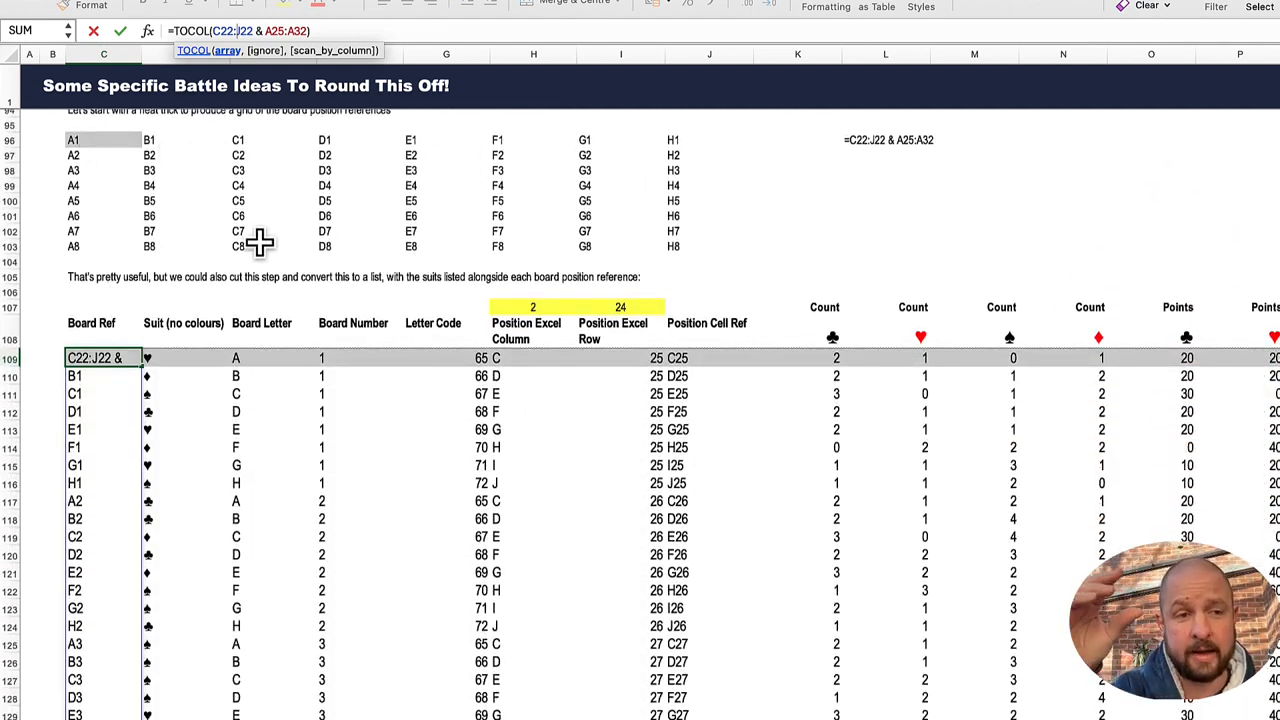
{"action": "key", "text": "Return"}
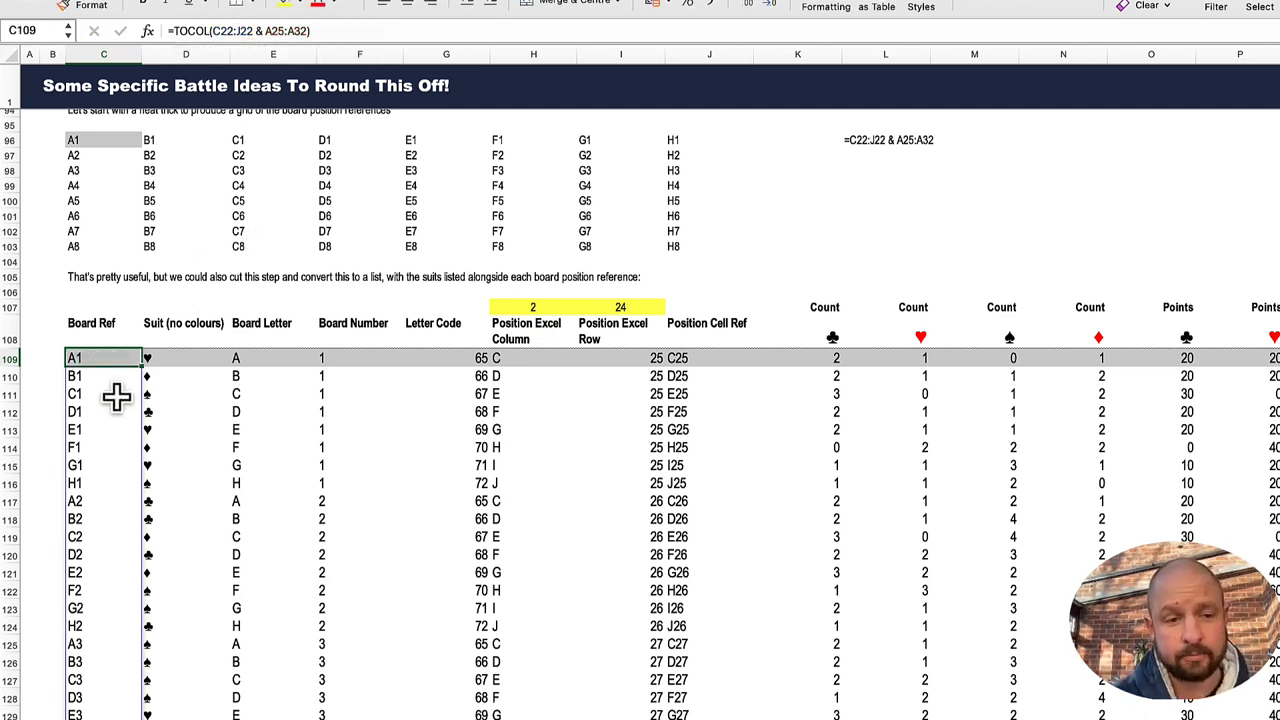
Step: Examine the TOCOL formula in D109 and trace its source range on the game board for the suit list
{"action": "left_click", "coordinate": [167, 358]}
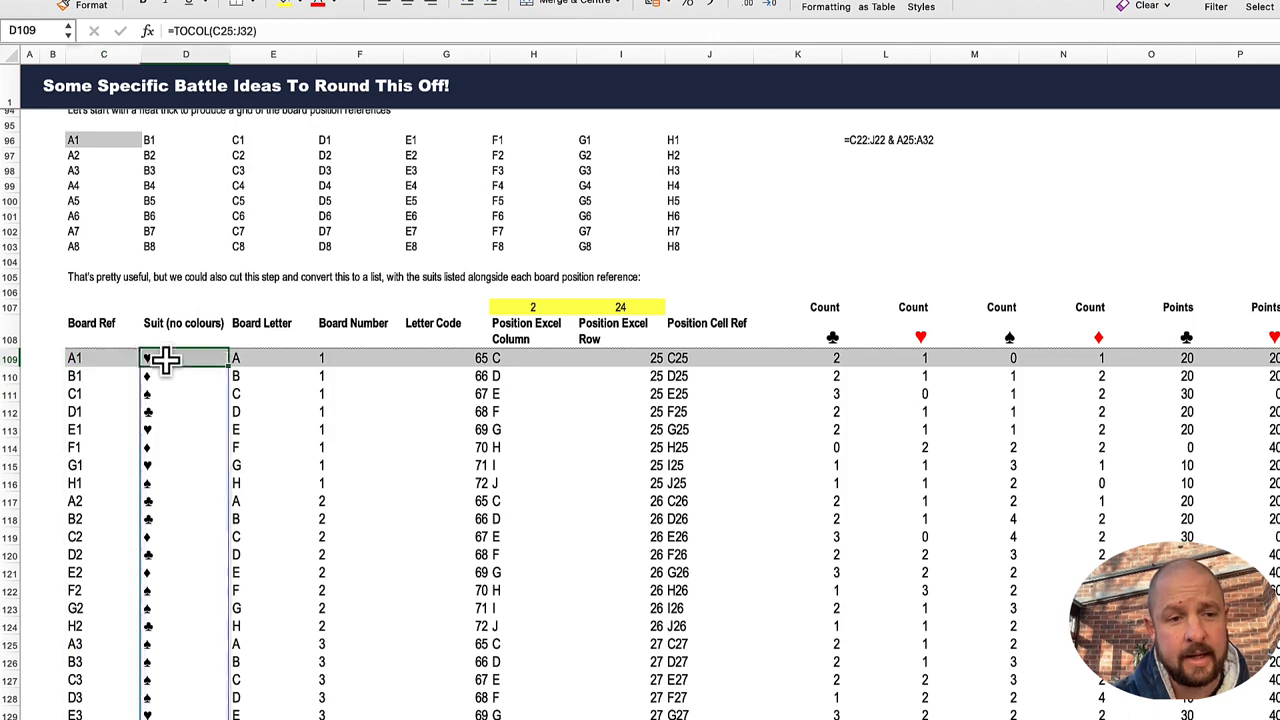
{"action": "left_click", "coordinate": [218, 31]}
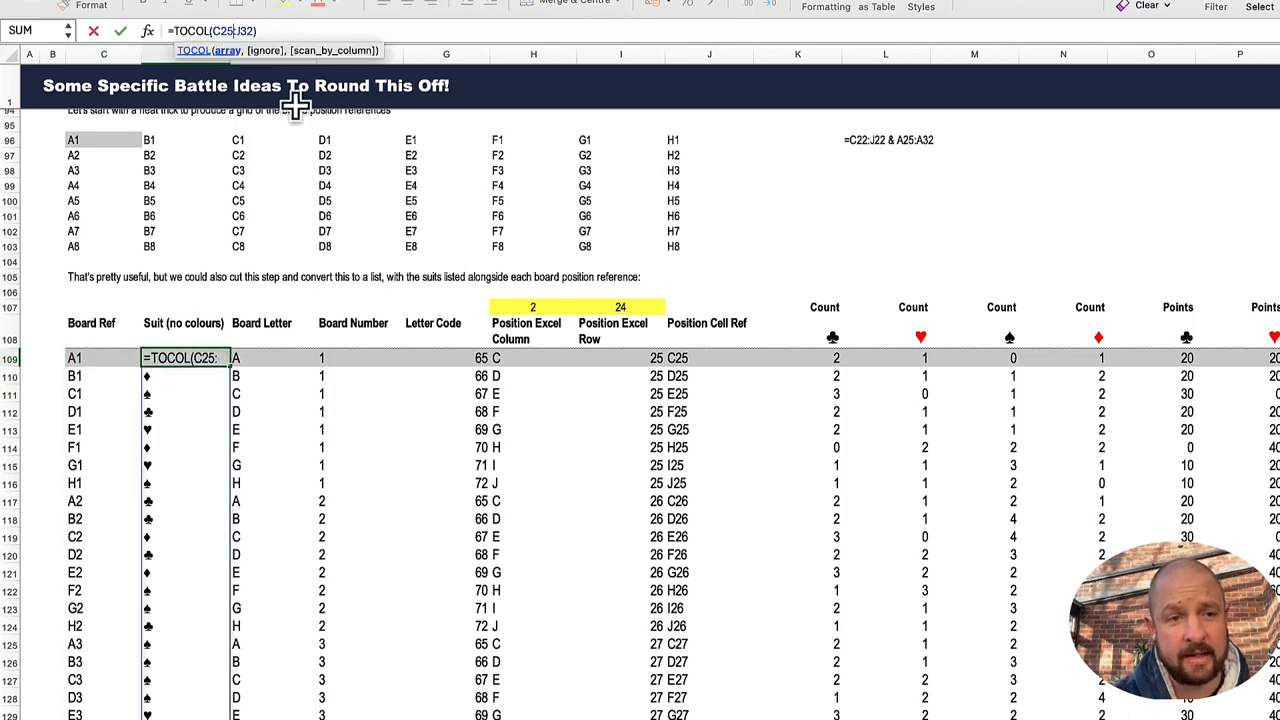
{"action": "scroll", "coordinate": [331, 222], "scroll_direction": "up", "scroll_amount": 5}
{"action": "scroll", "coordinate": [331, 222], "scroll_direction": "up", "scroll_amount": 15}
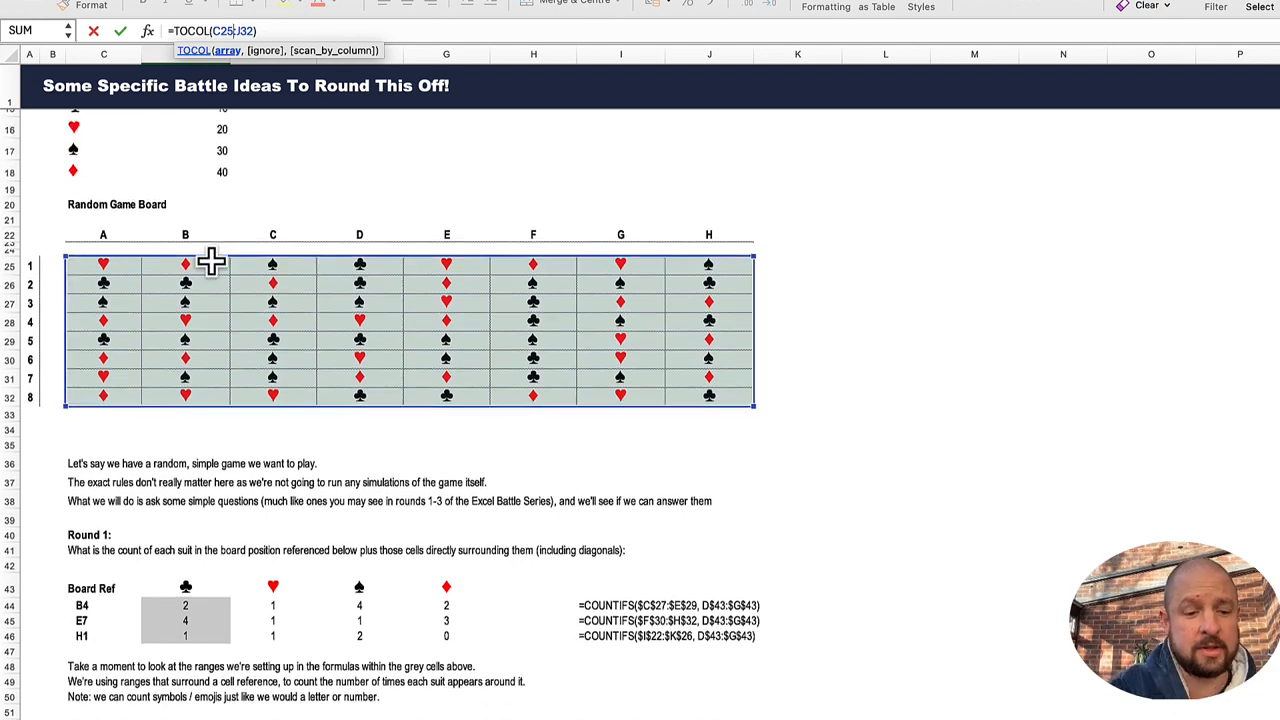
{"action": "key", "text": "Escape"}
{"action": "scroll", "coordinate": [300, 530], "scroll_direction": "down", "scroll_amount": 5}
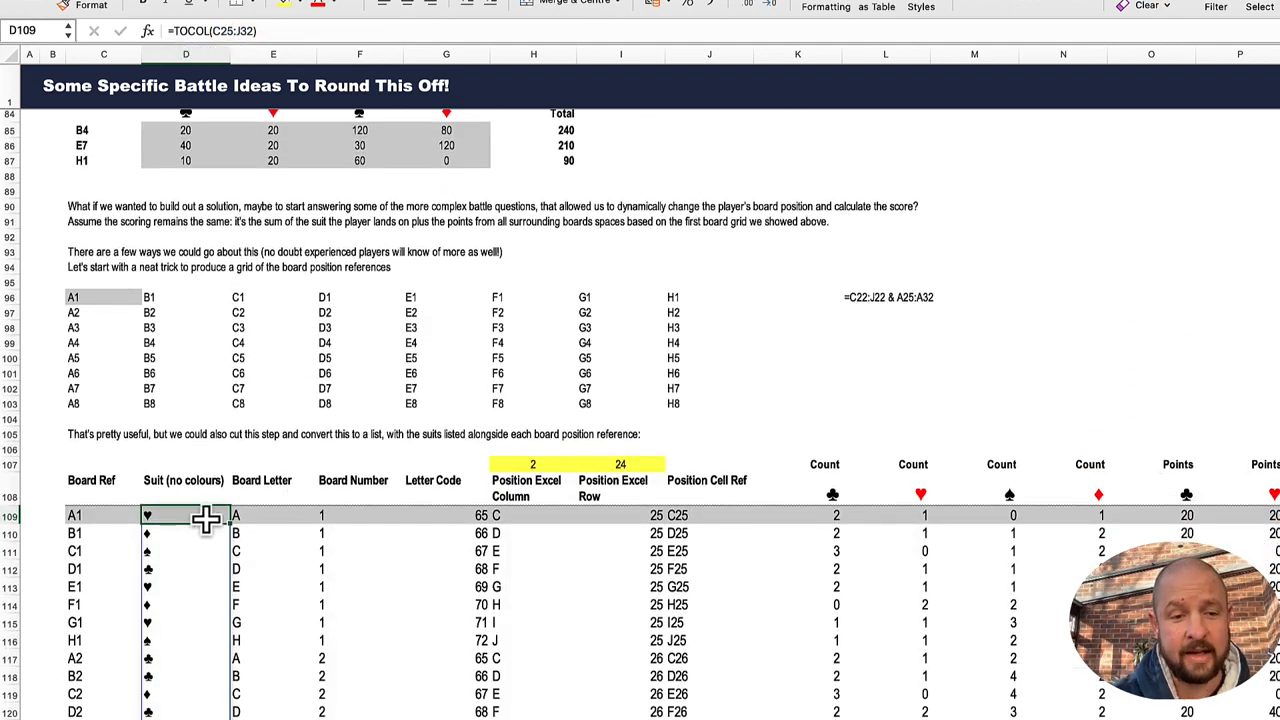
{"action": "scroll", "coordinate": [180, 520], "scroll_direction": "down", "scroll_amount": 2}
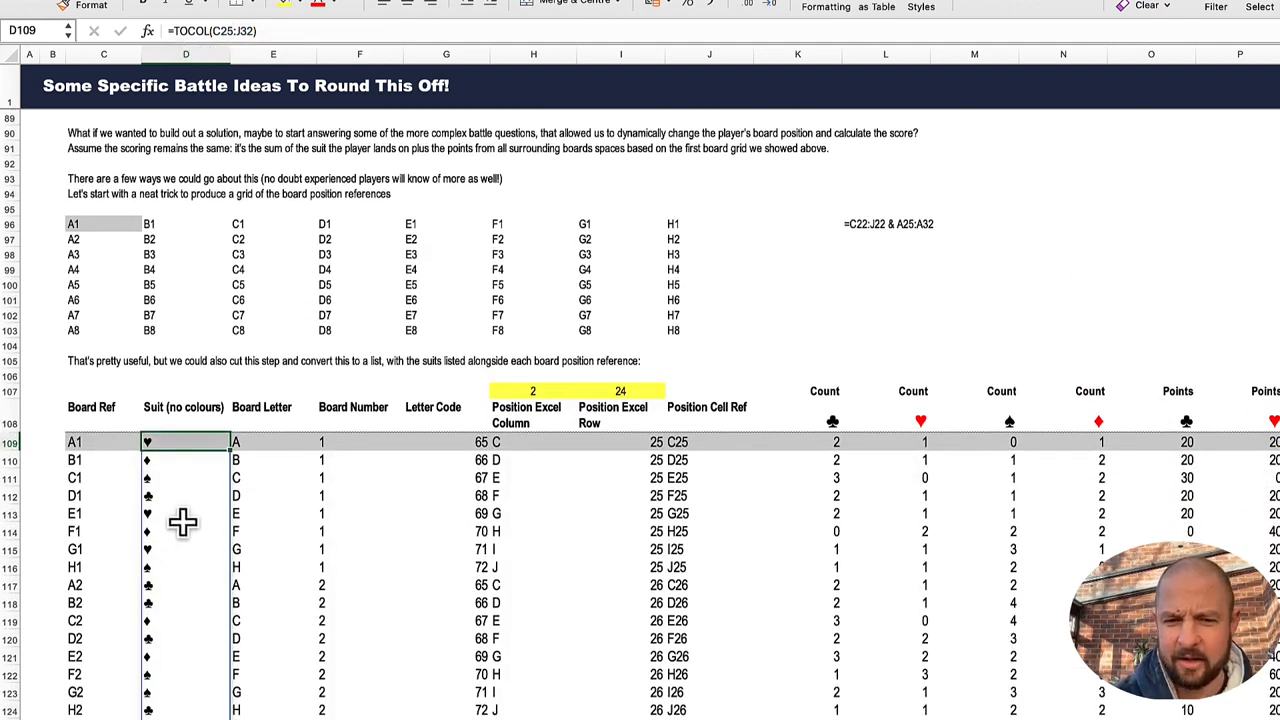
Step: Inspect the LEFT formula in E109 for the board letter and the RIGHT formula in F109 for the board number
{"action": "scroll", "coordinate": [243, 484], "scroll_direction": "up", "scroll_amount": 1}
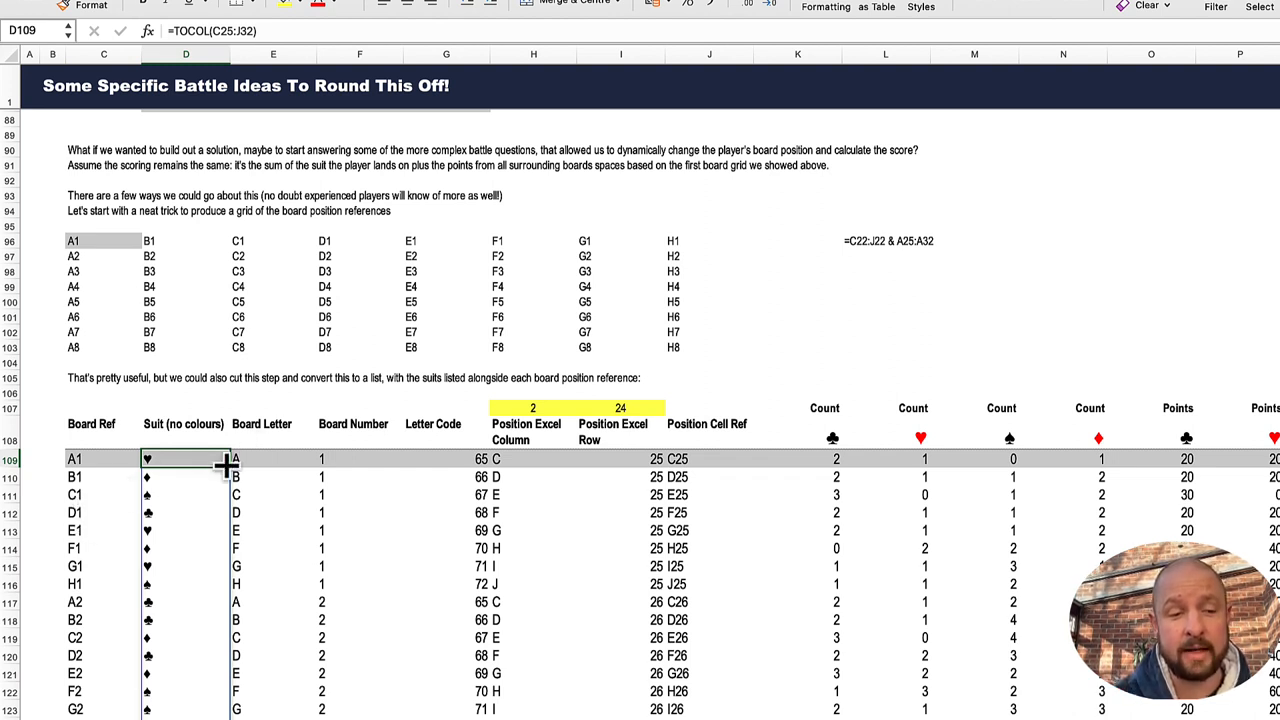
{"action": "left_click", "coordinate": [251, 459]}
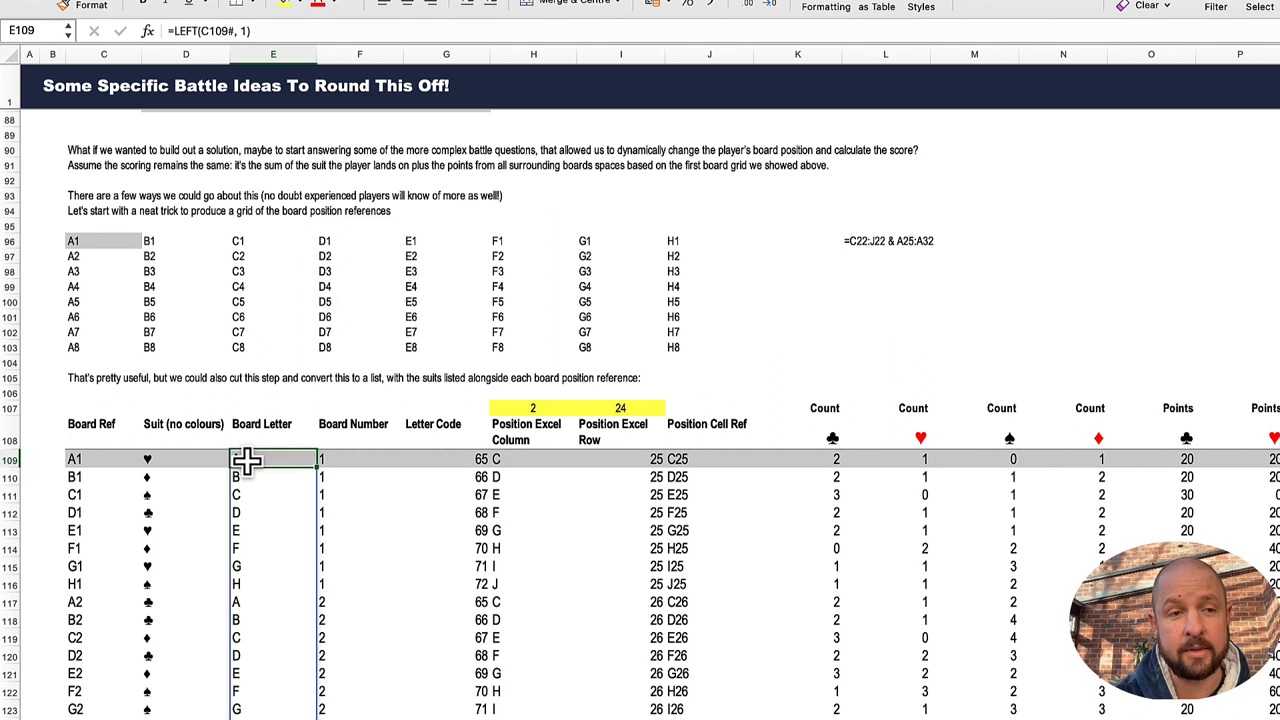
{"action": "left_click", "coordinate": [332, 460]}
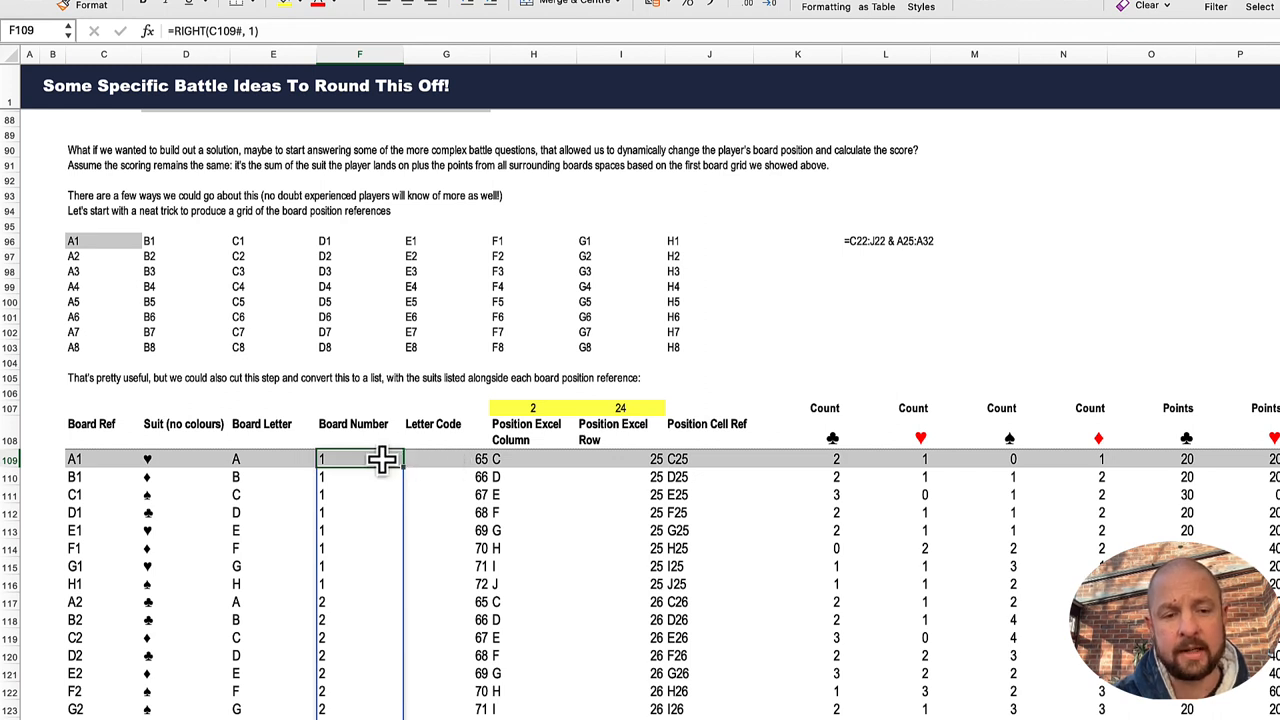
Step: Inspect the CODE formula in G109 and compare the game board's letters with the worksheet's own column letters
{"action": "left_click", "coordinate": [432, 458]}
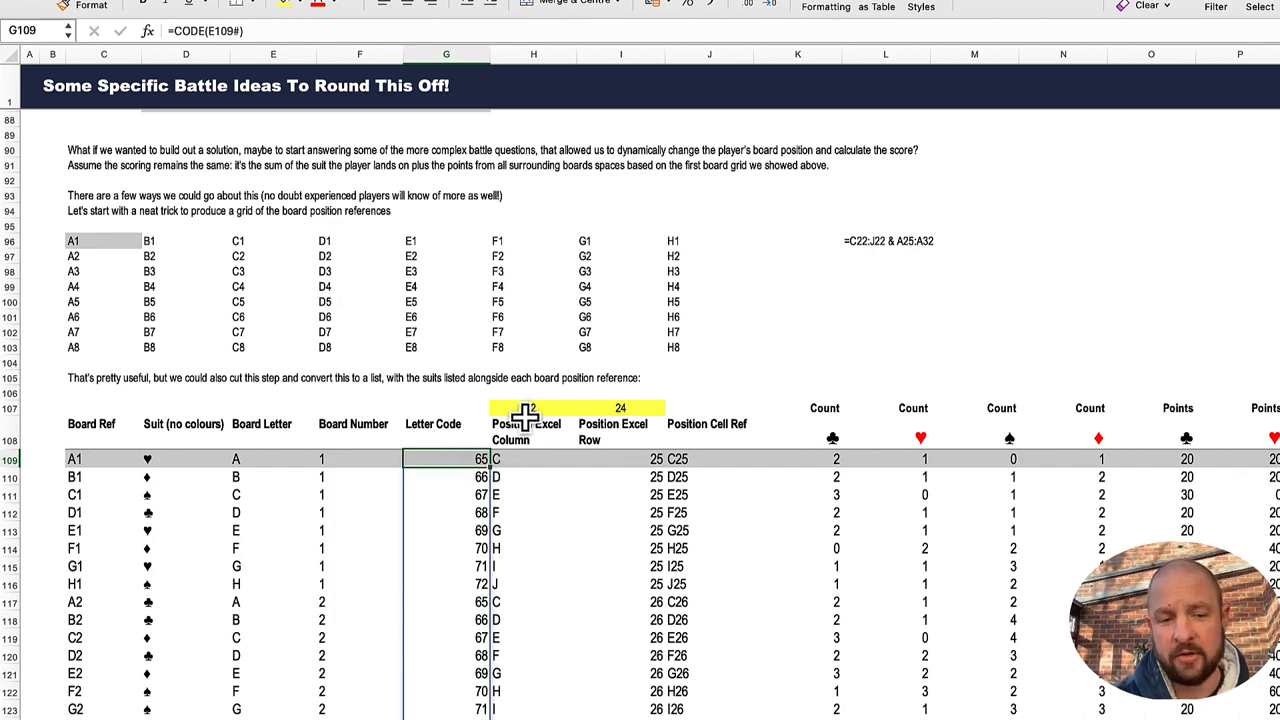
{"action": "scroll", "coordinate": [432, 430], "scroll_direction": "up", "scroll_amount": 20}
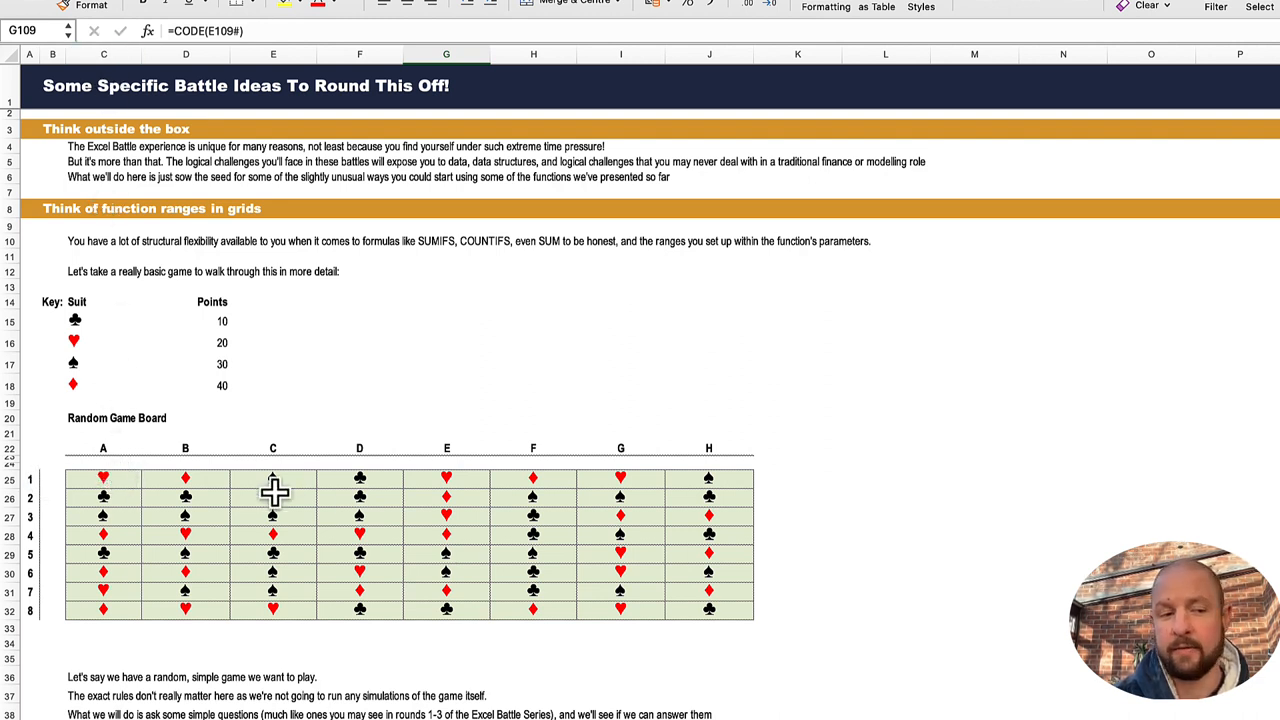
{"action": "scroll", "coordinate": [372, 580], "scroll_direction": "down", "scroll_amount": 15}
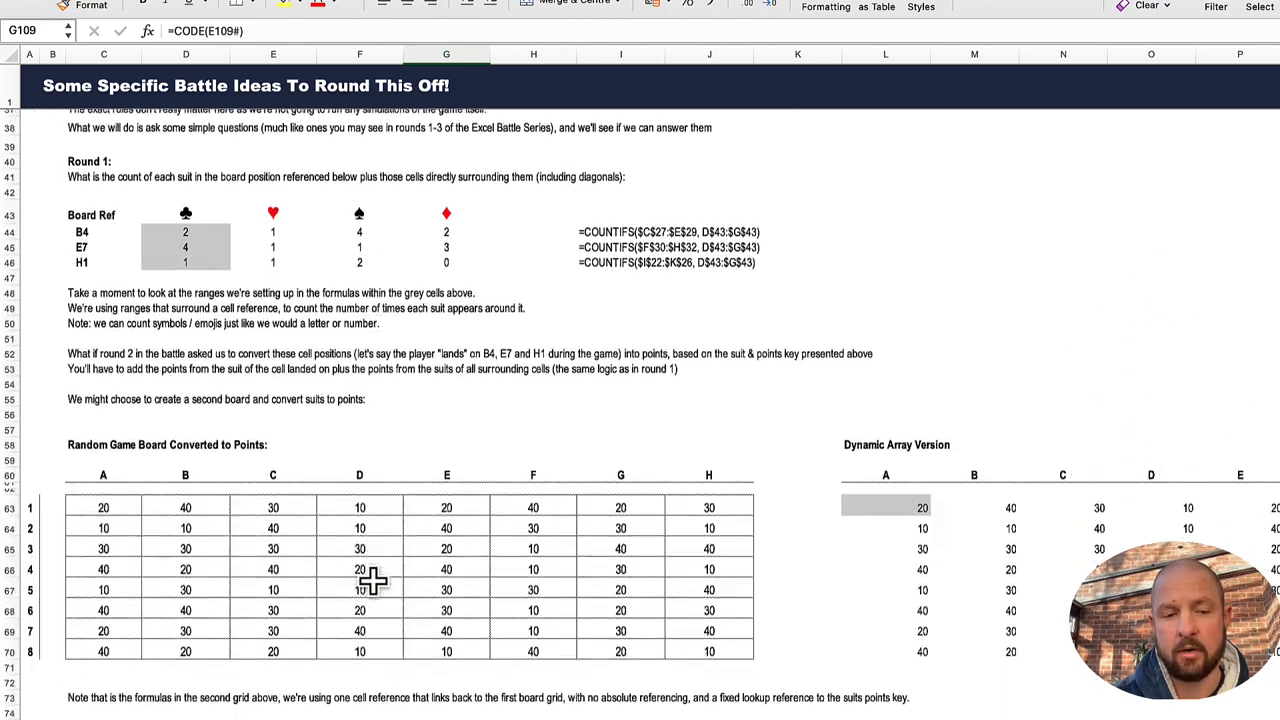
{"action": "scroll", "coordinate": [372, 580], "scroll_direction": "down", "scroll_amount": 12}
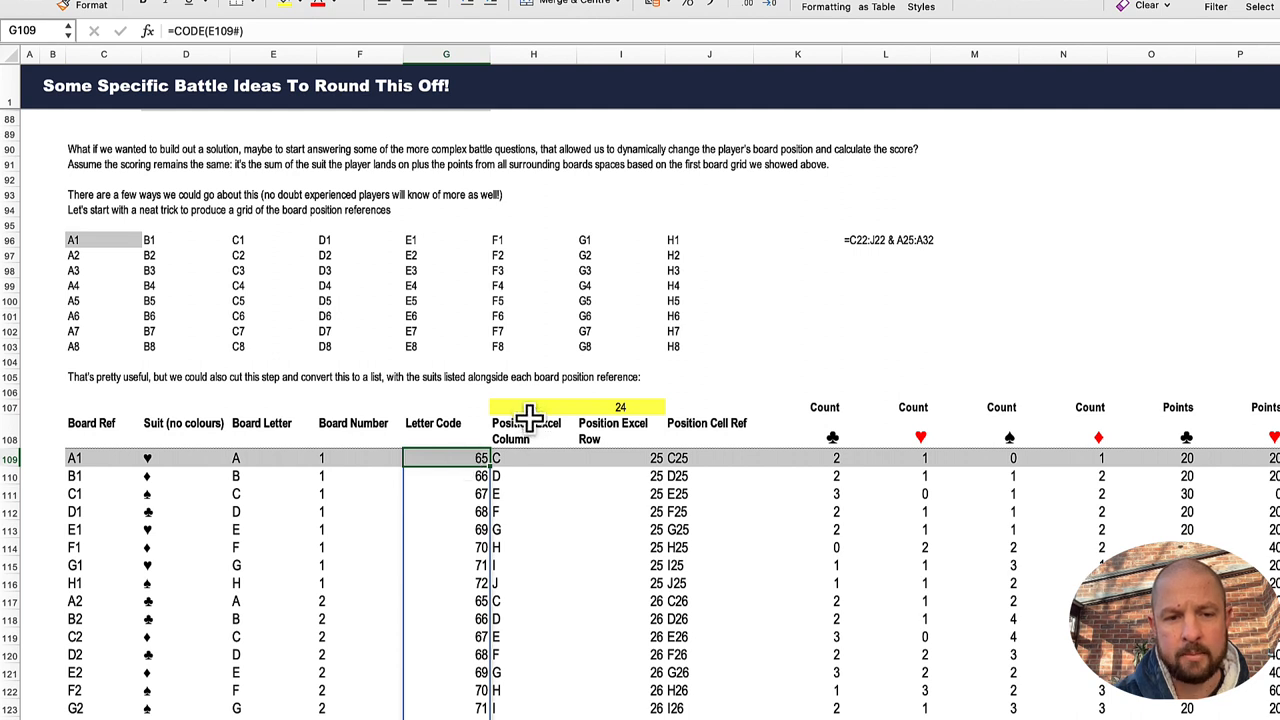
Step: Inspect the CHAR formula in H109, and trace the Position Excel Row formula in I109 against the game board's worksheet rows
{"action": "left_click", "coordinate": [520, 457]}
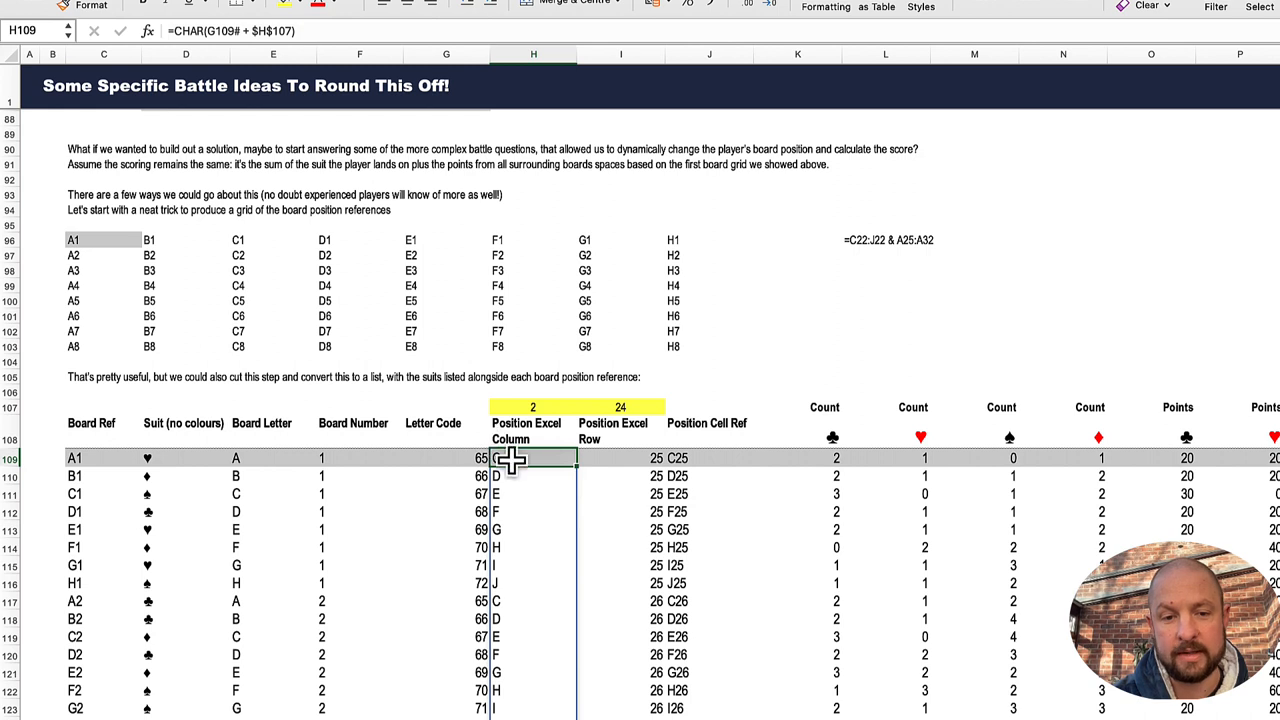
{"action": "left_click", "coordinate": [635, 458]}
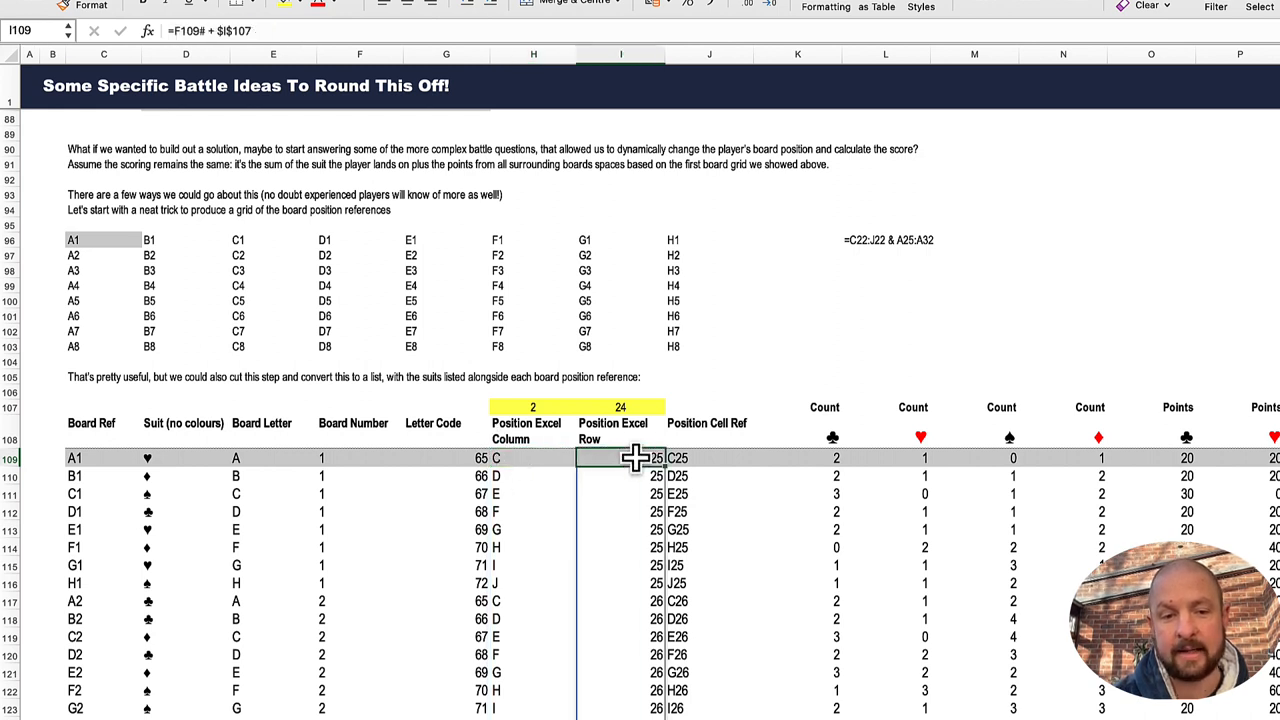
{"action": "left_click", "coordinate": [257, 31]}
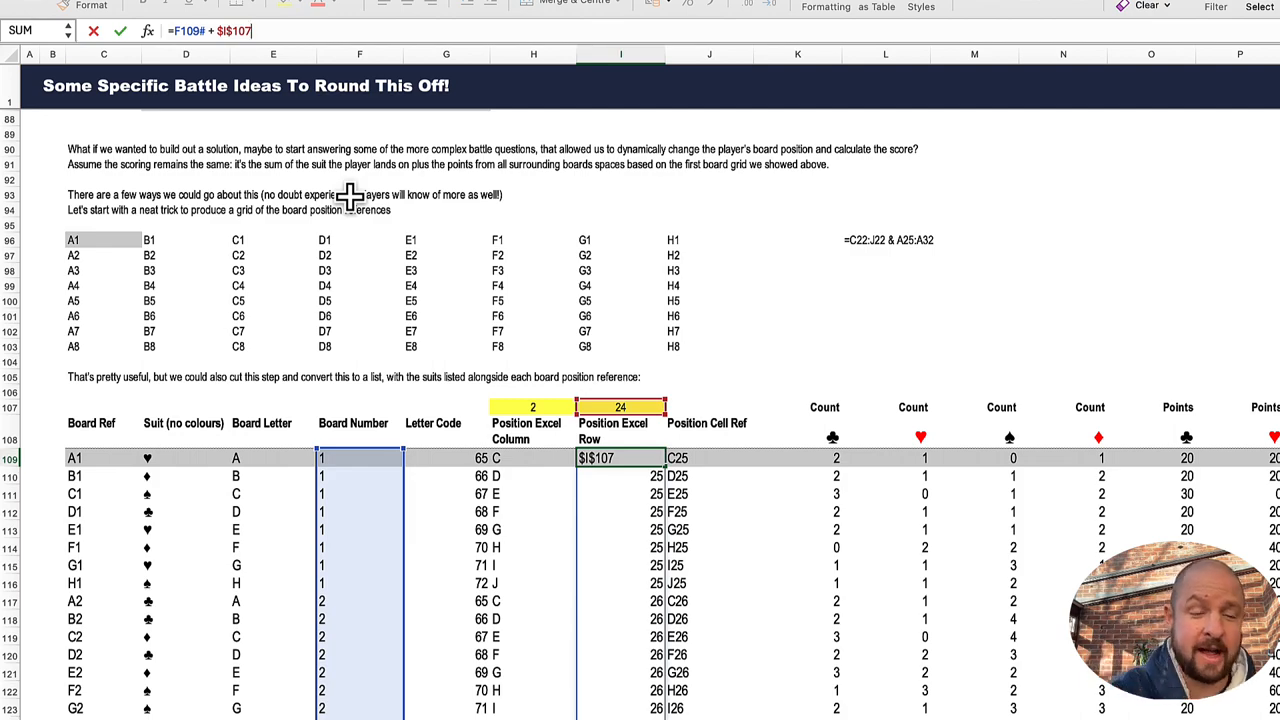
{"action": "key", "text": "Escape"}
{"action": "scroll", "coordinate": [190, 115], "scroll_direction": "up", "scroll_amount": 15}
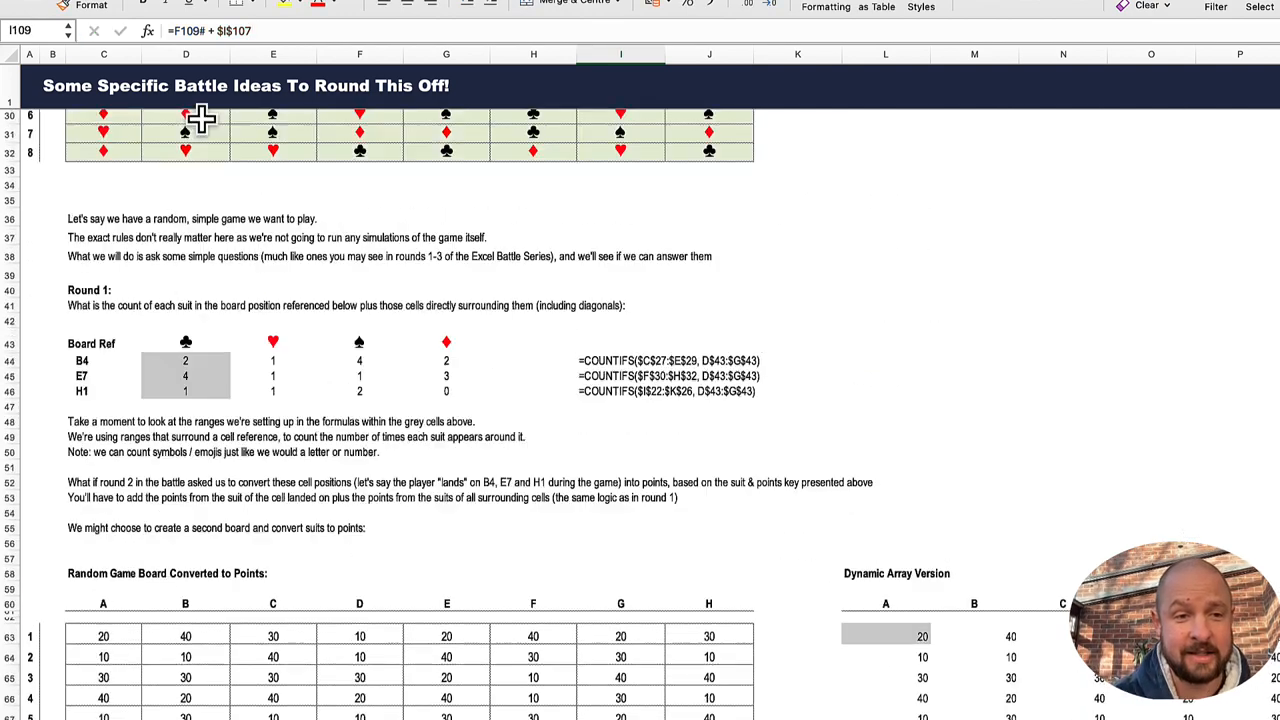
{"action": "scroll", "coordinate": [314, 271], "scroll_direction": "up", "scroll_amount": 5}
{"action": "scroll", "coordinate": [611, 520], "scroll_direction": "down", "scroll_amount": 15}
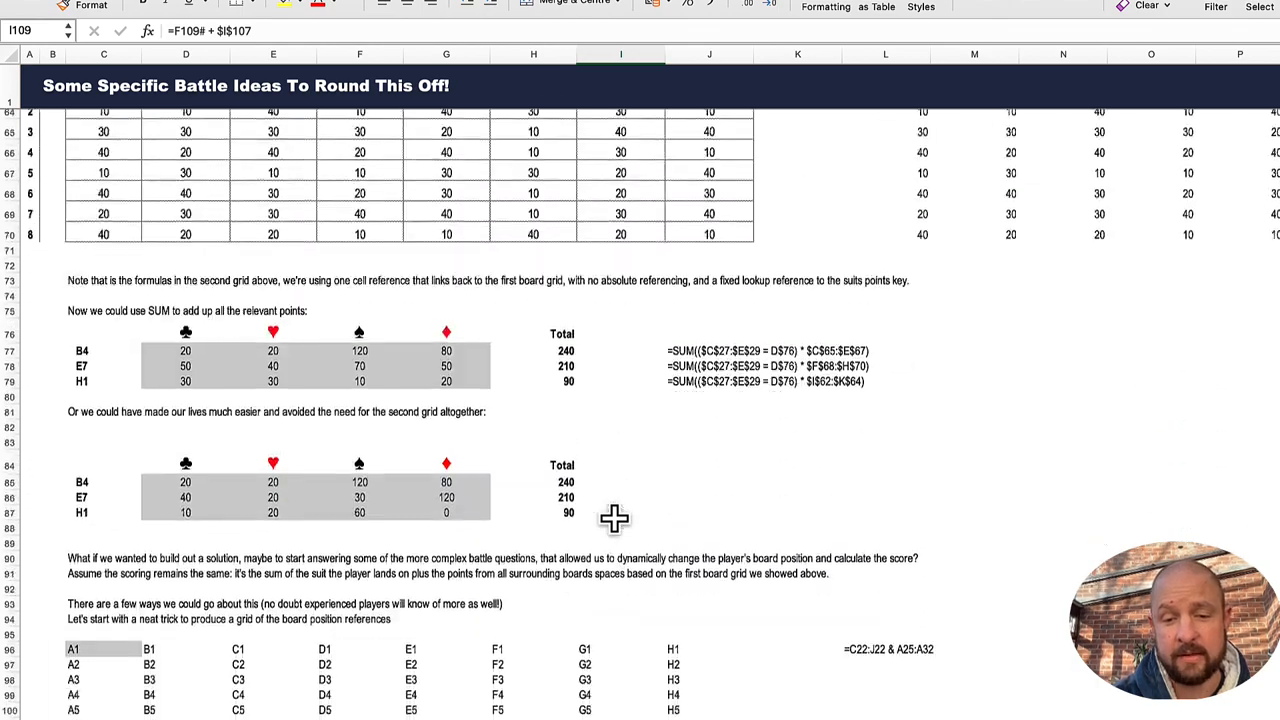
Step: Inspect the COUNTIFS formula with OFFSET and INDIRECT in K109 and trace the cells it references
{"action": "scroll", "coordinate": [612, 517], "scroll_direction": "down", "scroll_amount": 10}
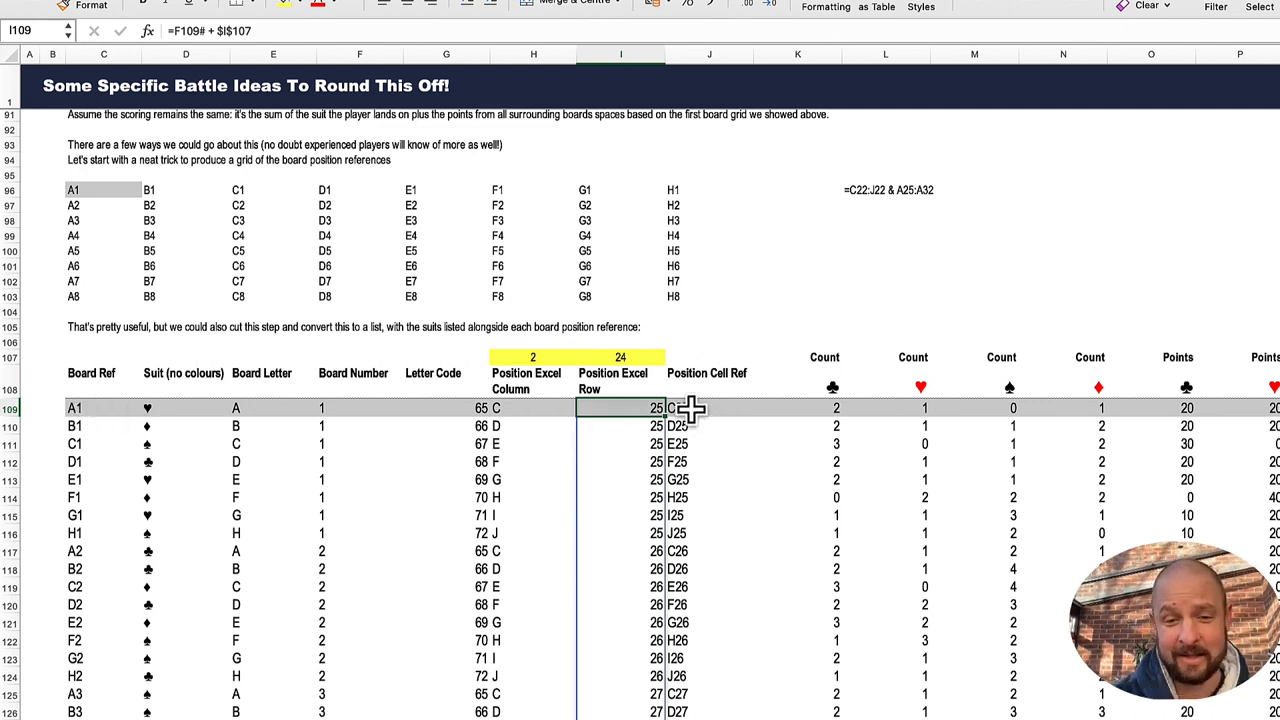
{"action": "left_click", "coordinate": [831, 408]}
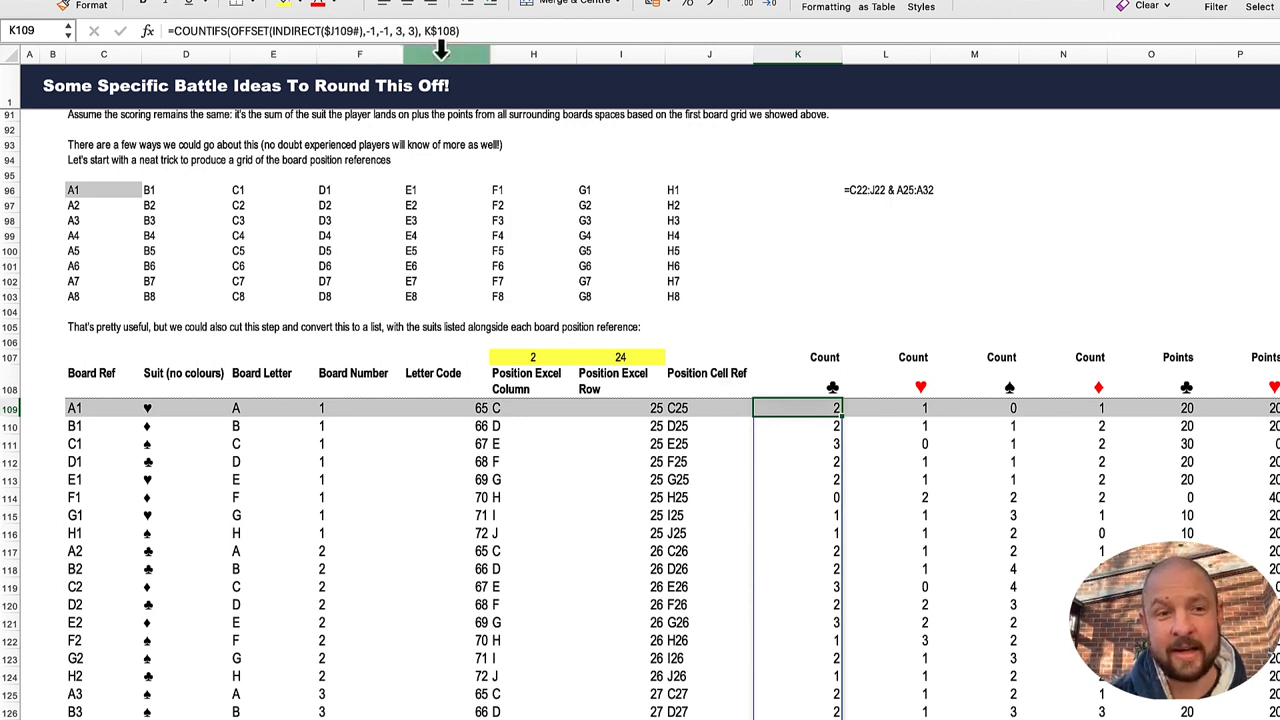
{"action": "left_click", "coordinate": [437, 30]}
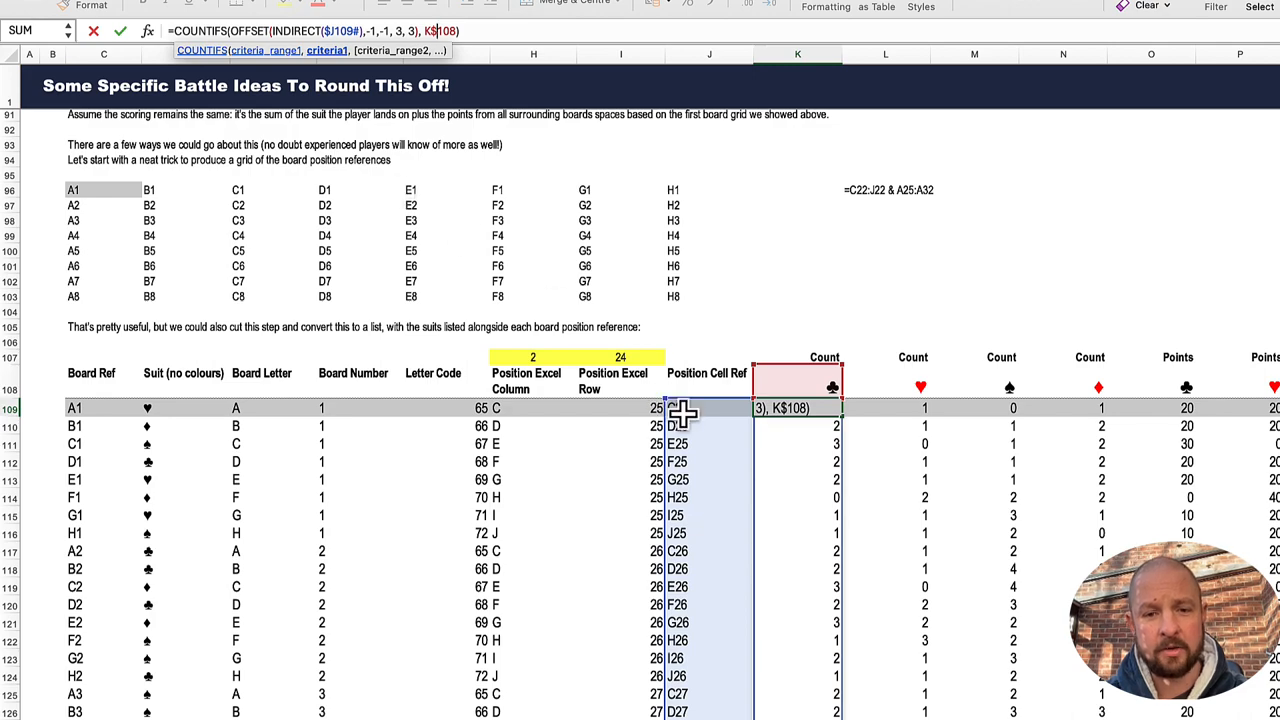
{"action": "key", "text": "Return"}
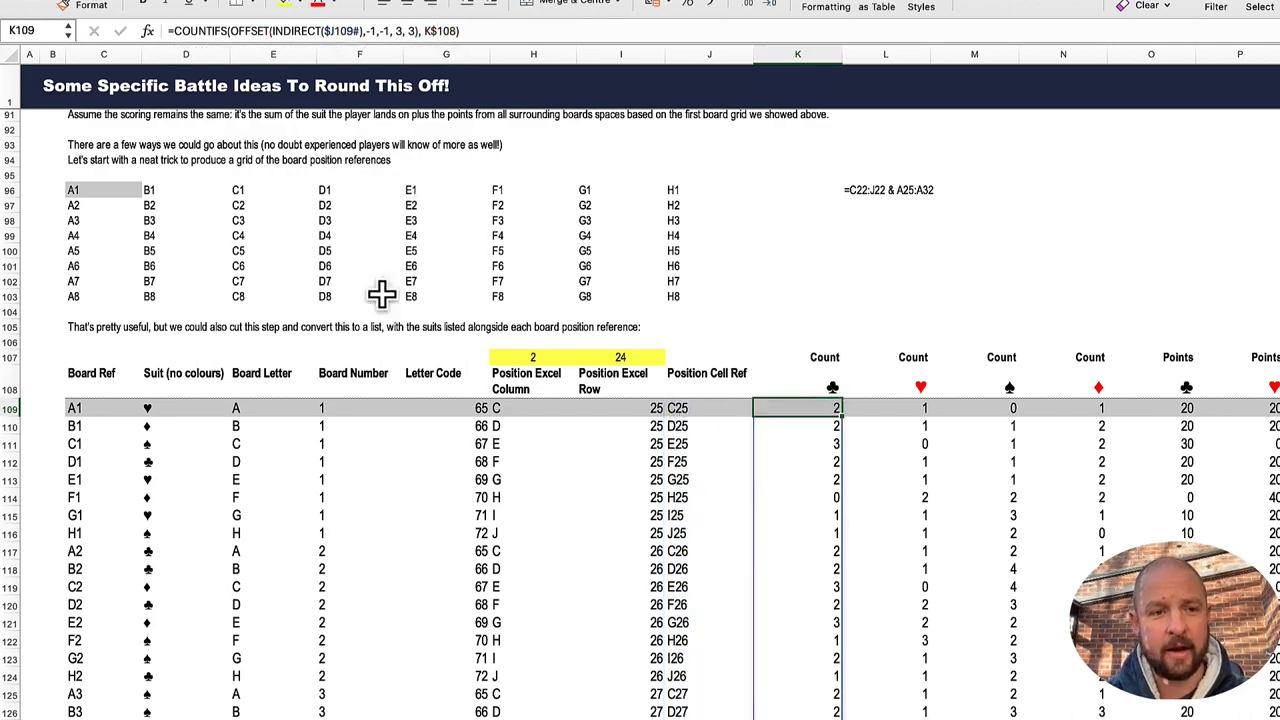
Step: Locate position A1 at C25 on the game board and highlight it together with its surrounding cells
{"action": "scroll", "coordinate": [380, 293], "scroll_direction": "up", "scroll_amount": 5}
{"action": "scroll", "coordinate": [380, 293], "scroll_direction": "up", "scroll_amount": 5}
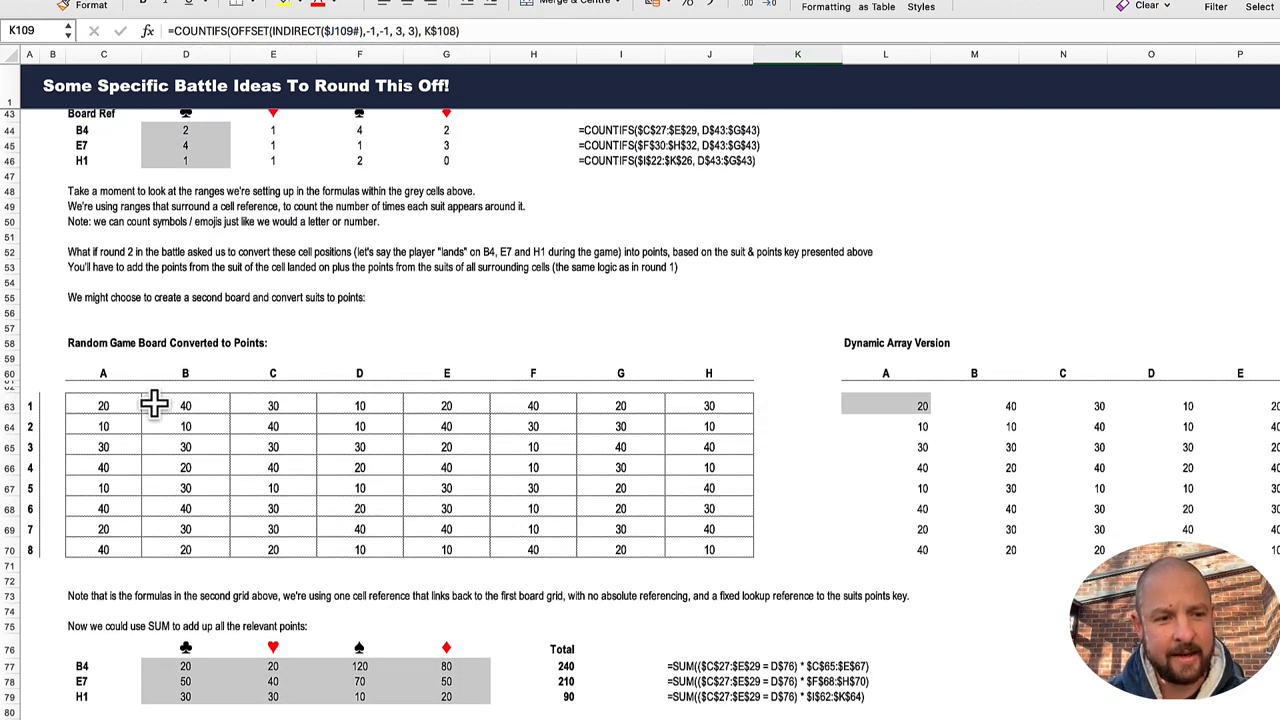
{"action": "scroll", "coordinate": [153, 400], "scroll_direction": "up", "scroll_amount": 5}
{"action": "scroll", "coordinate": [153, 400], "scroll_direction": "up", "scroll_amount": 5}
{"action": "left_click", "coordinate": [113, 377]}
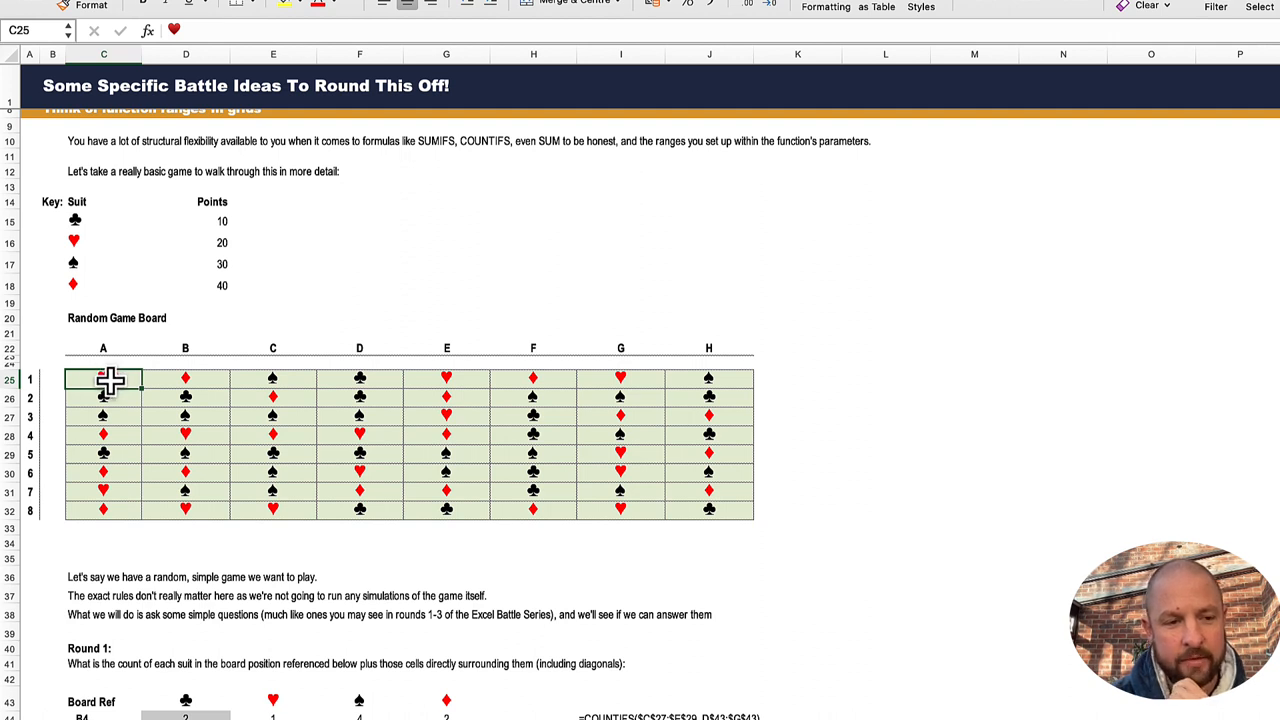
{"action": "left_click_drag", "start_coordinate": [57, 363], "coordinate": [149, 400]}
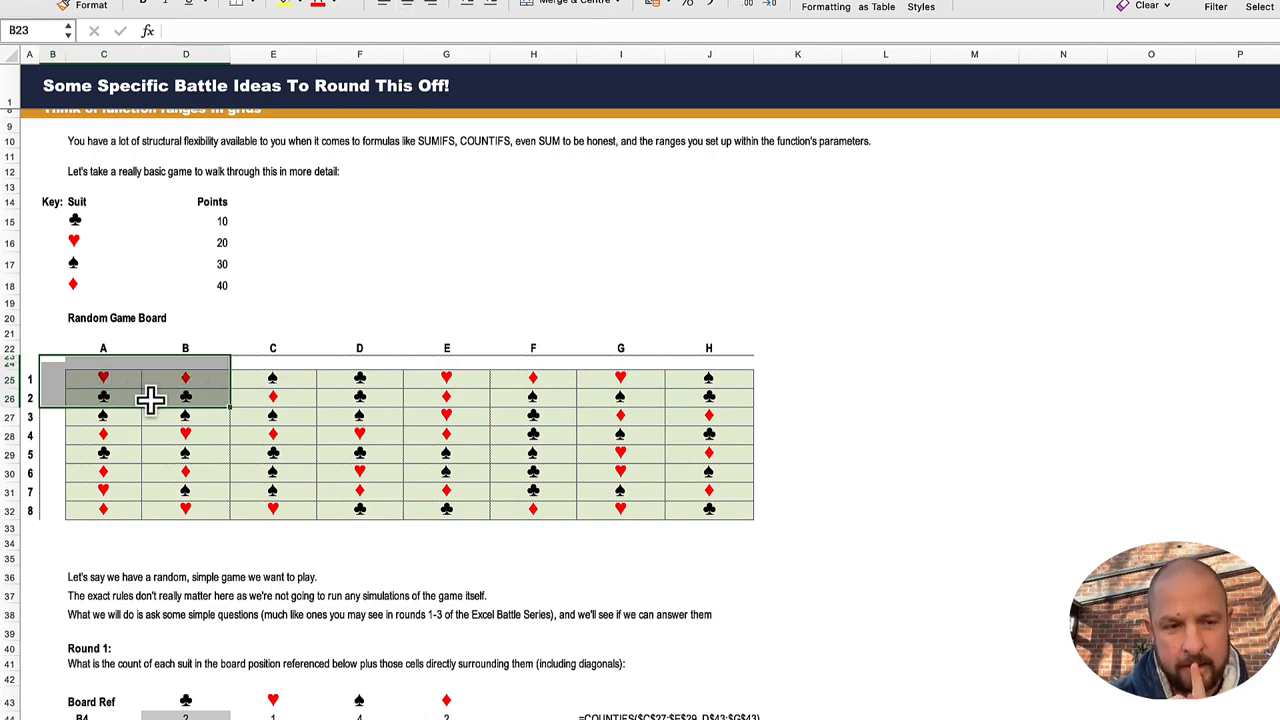
Step: Review the OFFSET arguments -1, -1, 3, 3 in K109 and highlight the matching block B24:D26 around C25 on the game board
{"action": "scroll", "coordinate": [314, 489], "scroll_direction": "down", "scroll_amount": 15}
{"action": "scroll", "coordinate": [314, 489], "scroll_direction": "down", "scroll_amount": 6}
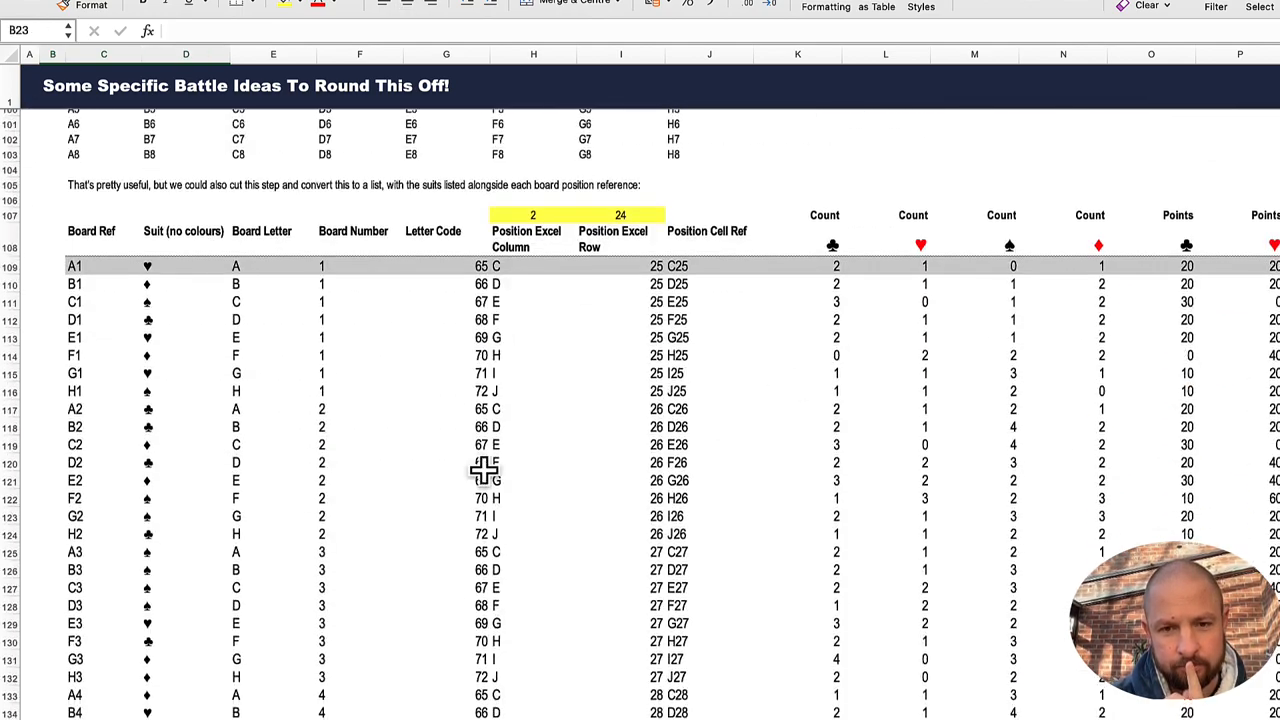
{"action": "left_click", "coordinate": [836, 266]}
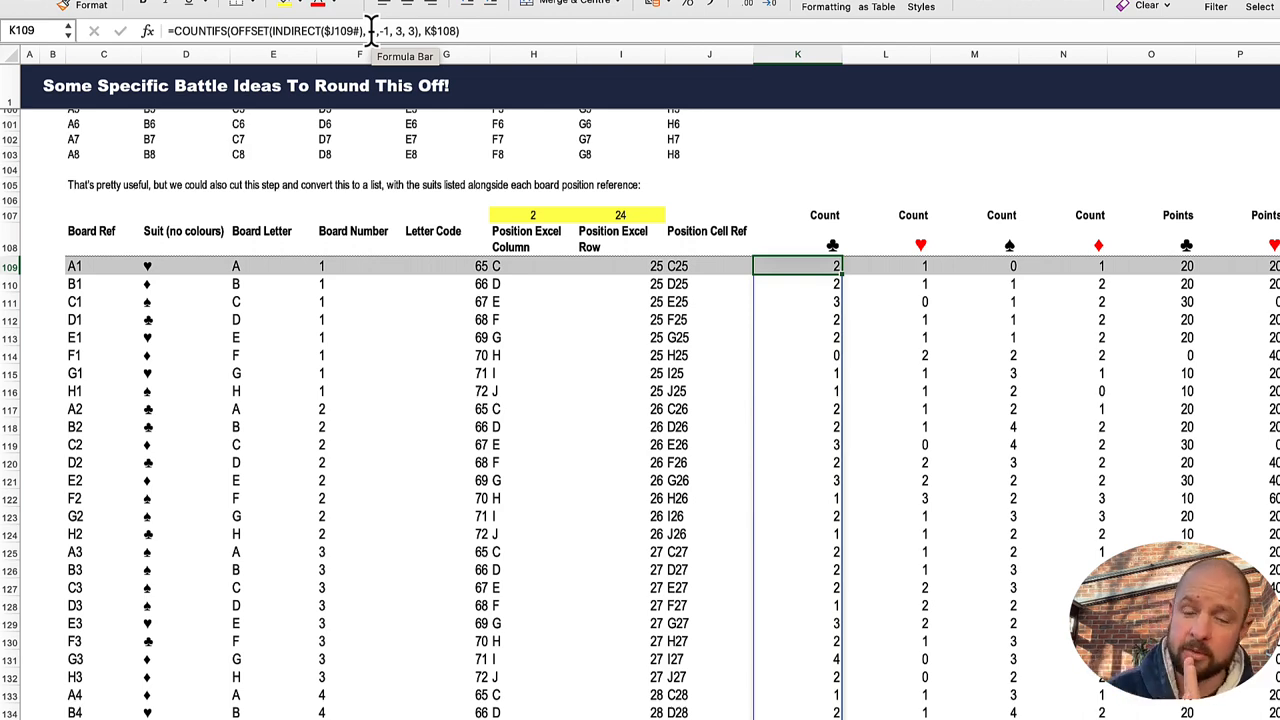
{"action": "scroll", "coordinate": [545, 158], "scroll_direction": "up", "scroll_amount": 15}
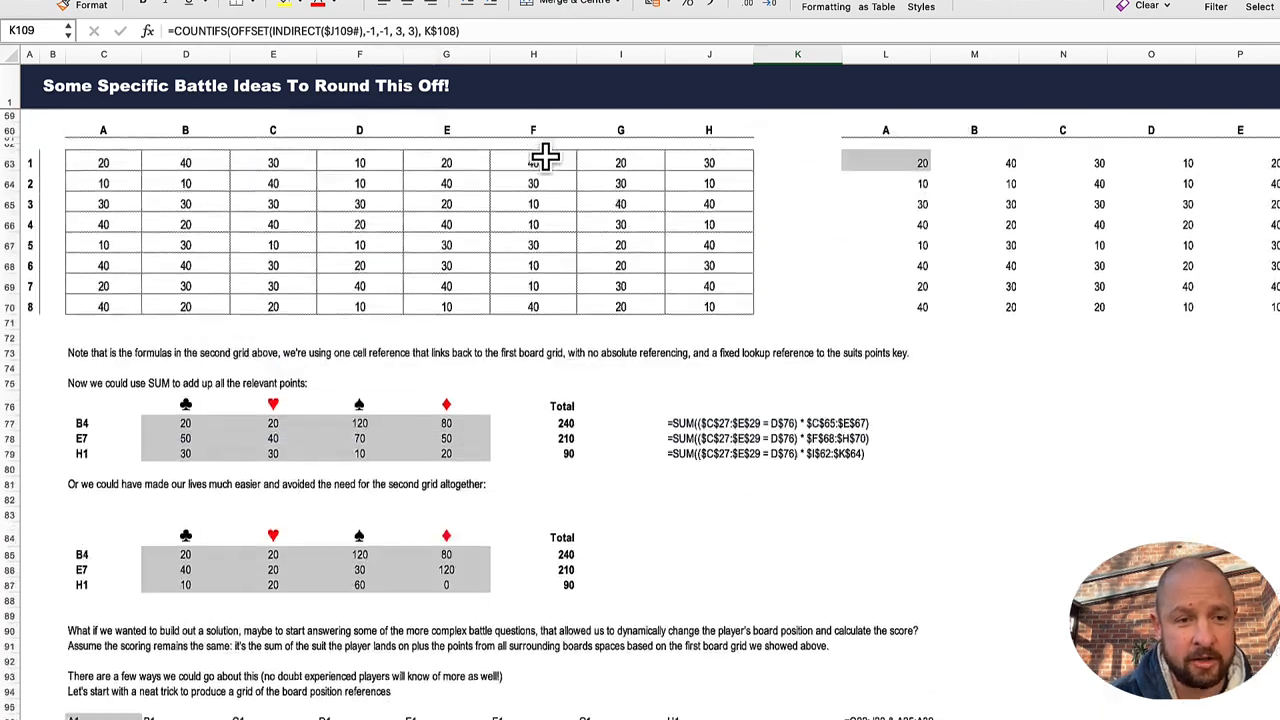
{"action": "scroll", "coordinate": [545, 158], "scroll_direction": "up", "scroll_amount": 8}
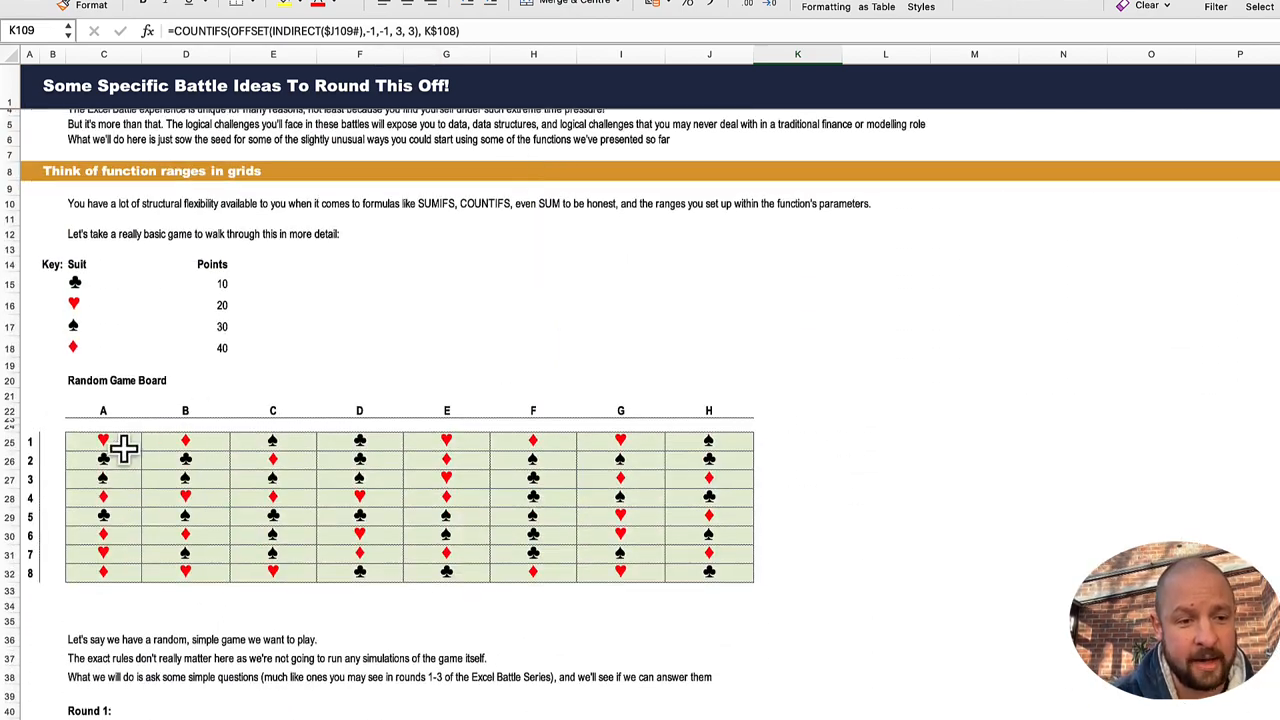
{"action": "left_click", "coordinate": [121, 444]}
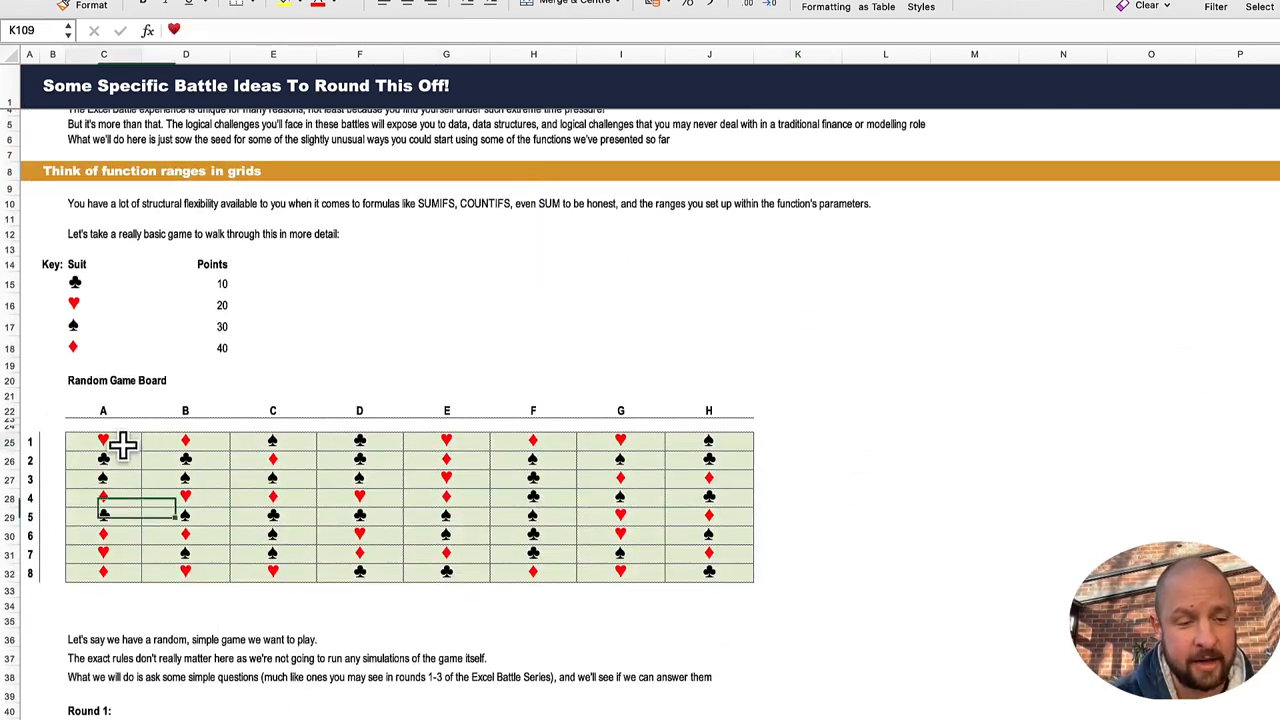
{"action": "left_click", "coordinate": [54, 428]}
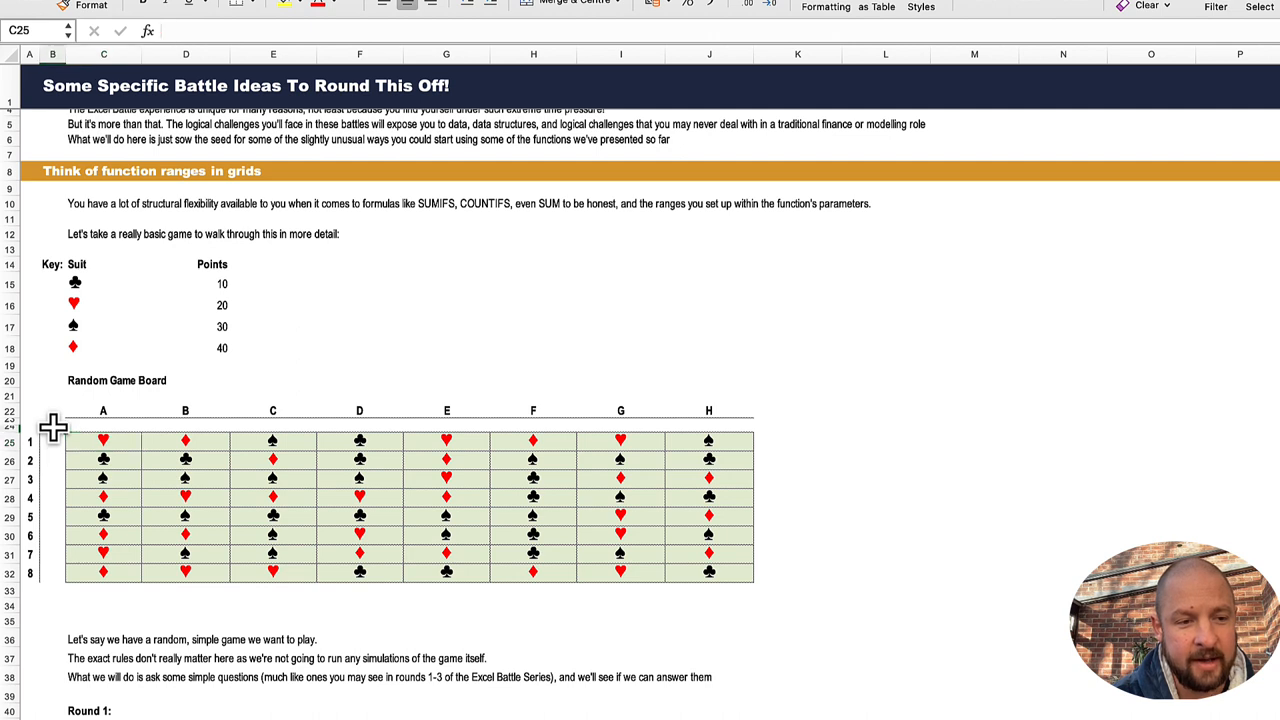
{"action": "left_click_drag", "start_coordinate": [54, 428], "coordinate": [168, 459]}
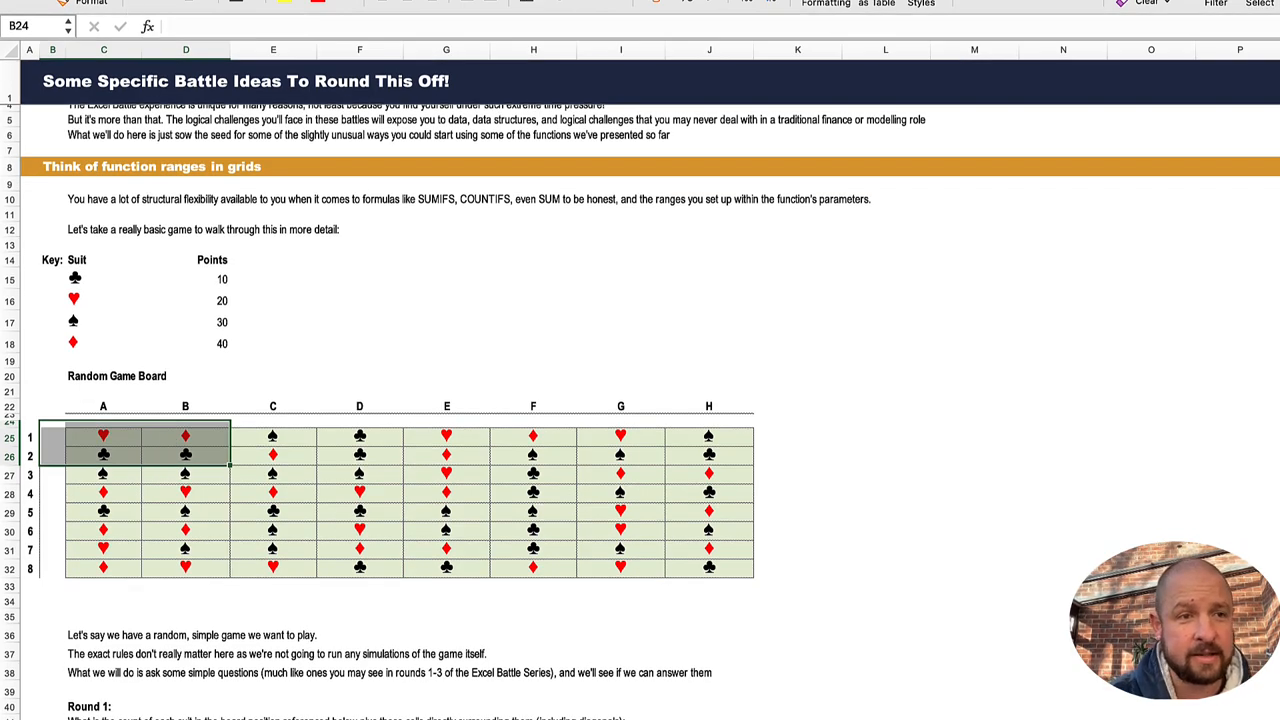
Step: Trace the K$108 suit criterion and the $J109# range in K109's COUNTIFS formula, leaving the formula as is
{"action": "scroll", "coordinate": [630, 418], "scroll_direction": "down", "scroll_amount": 20}
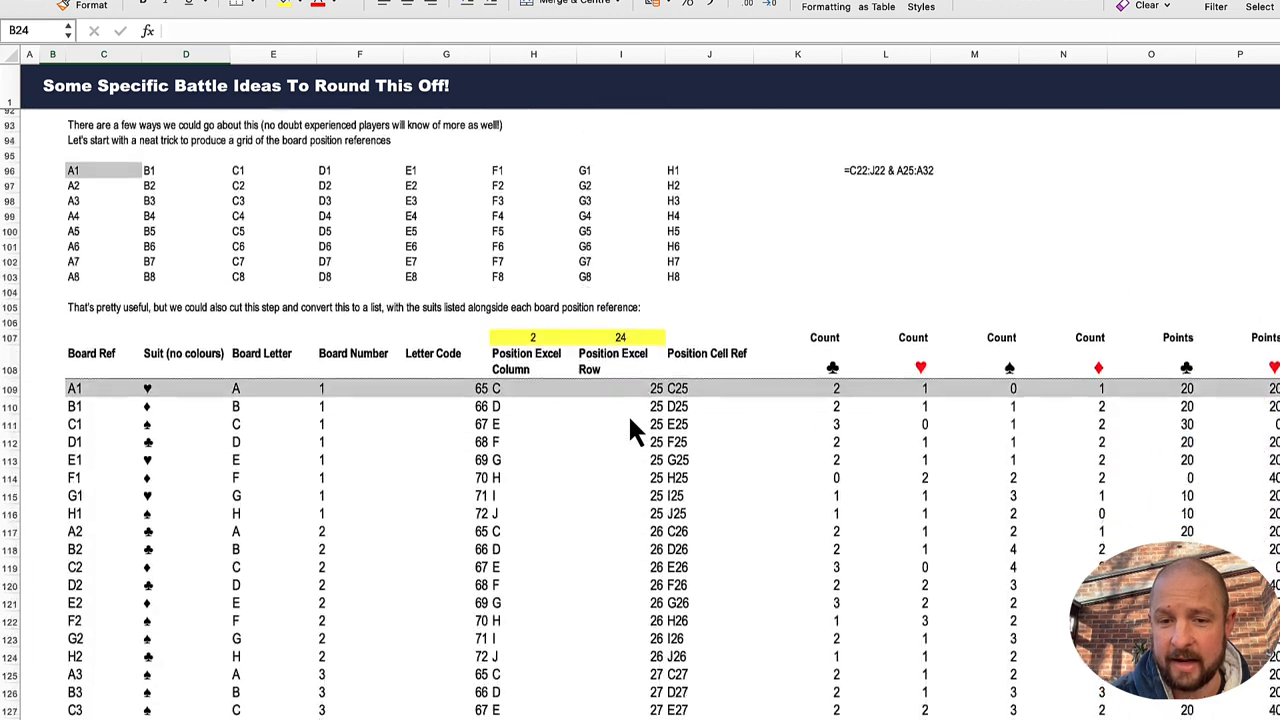
{"action": "scroll", "coordinate": [630, 420], "scroll_direction": "down", "scroll_amount": 2}
{"action": "left_click", "coordinate": [836, 296]}
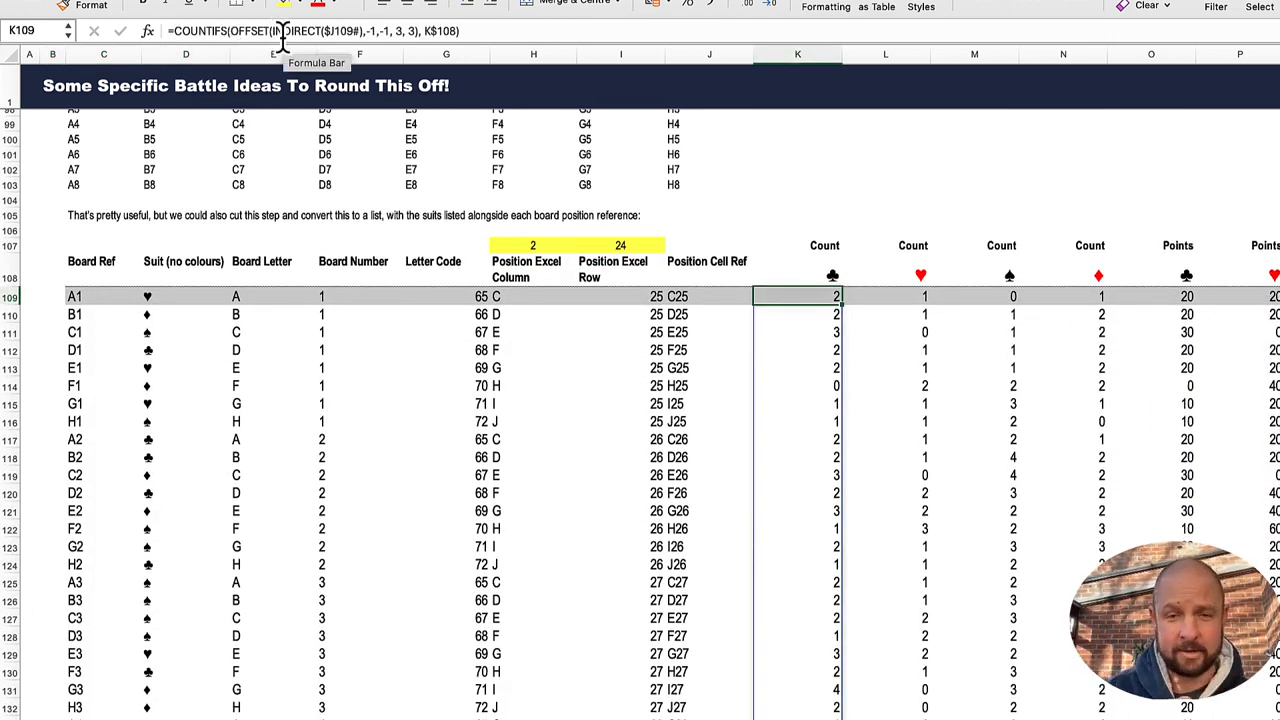
{"action": "left_click", "coordinate": [443, 31]}
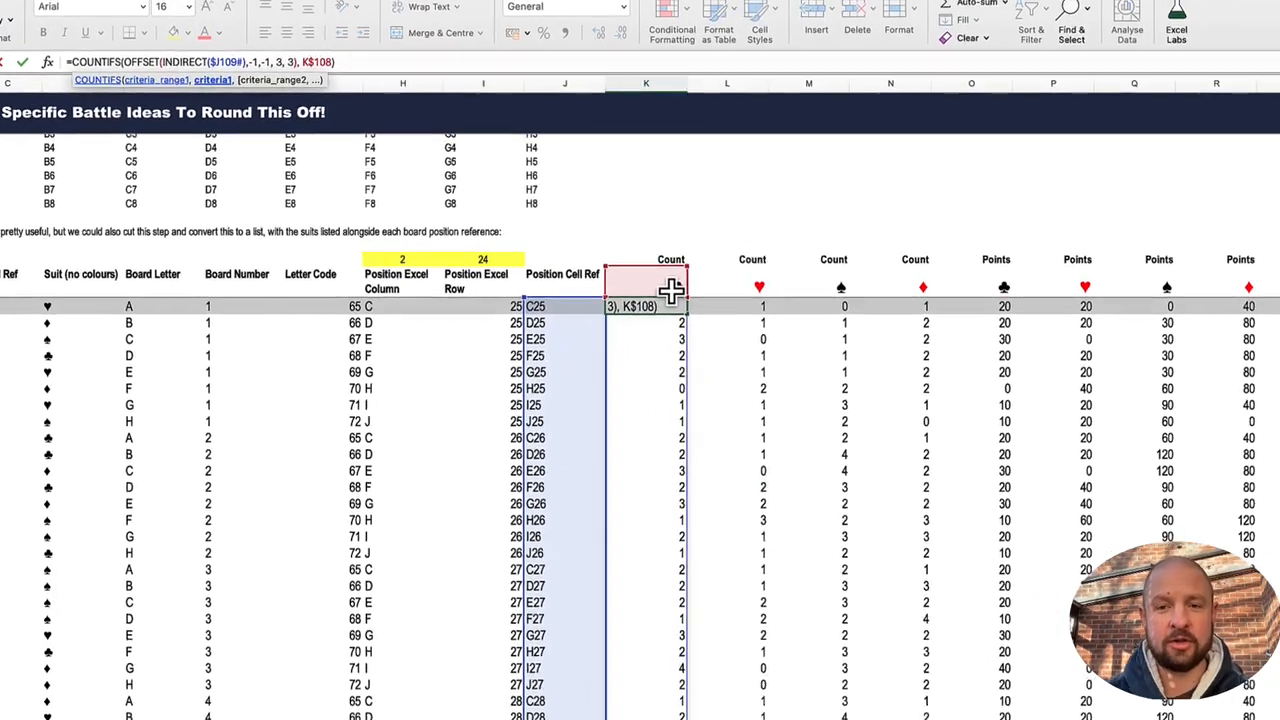
{"action": "key", "text": "Escape"}
Step: Inspect the XLOOKUP formula in O109 and trace how it multiplies the suit's points by the K109# counts
{"action": "key", "text": "Right"}
{"action": "key", "text": "Right"}
{"action": "key", "text": "Right"}
{"action": "key", "text": "Right"}
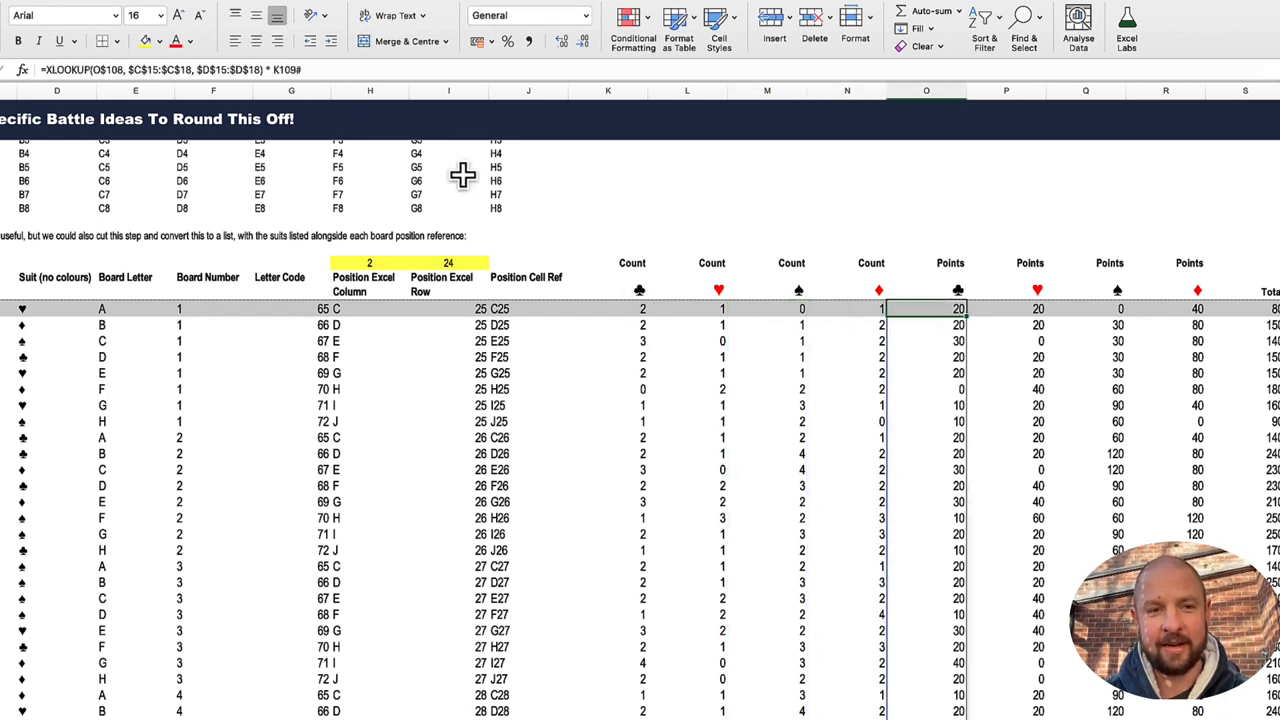
{"action": "left_click", "coordinate": [270, 70]}
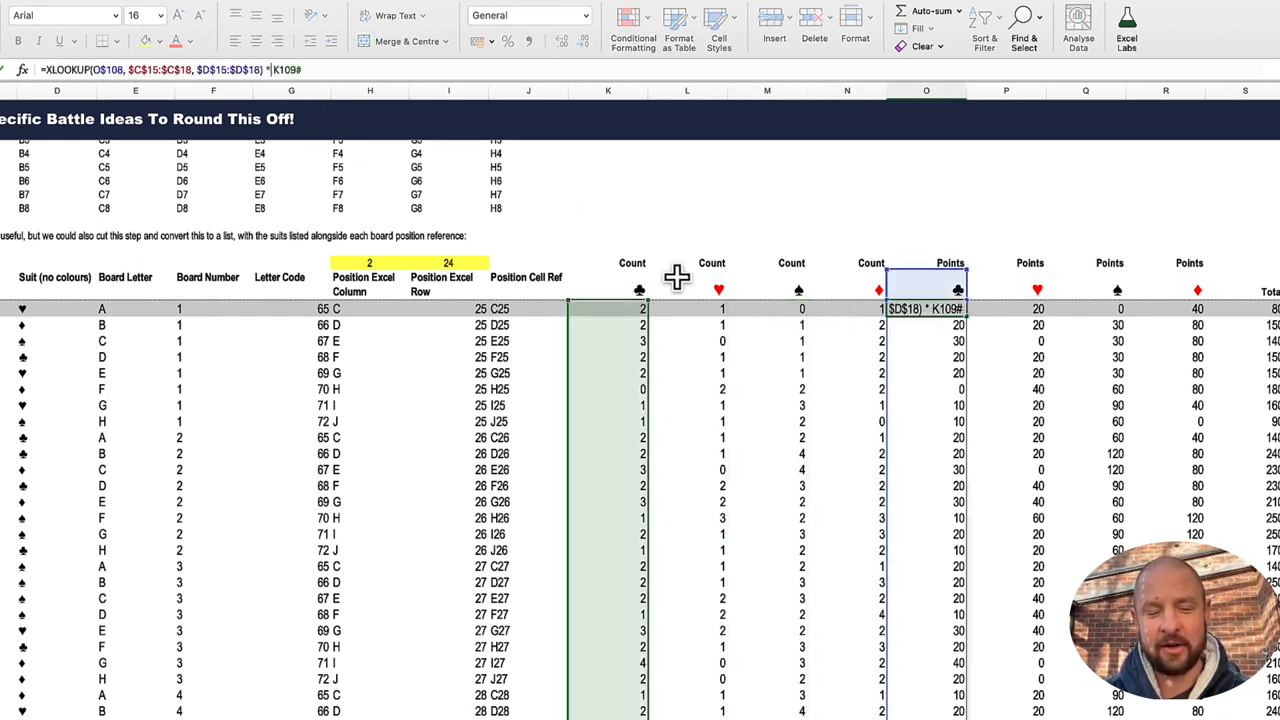
{"action": "key", "text": "Escape"}
Step: Examine the BYROW formula in the Total cell S109, tracing its O109#:R109 array and its LAMBDA row-sum function
{"action": "key", "text": "Right"}
{"action": "key", "text": "Right"}
{"action": "key", "text": "Right"}
{"action": "key", "text": "Right"}
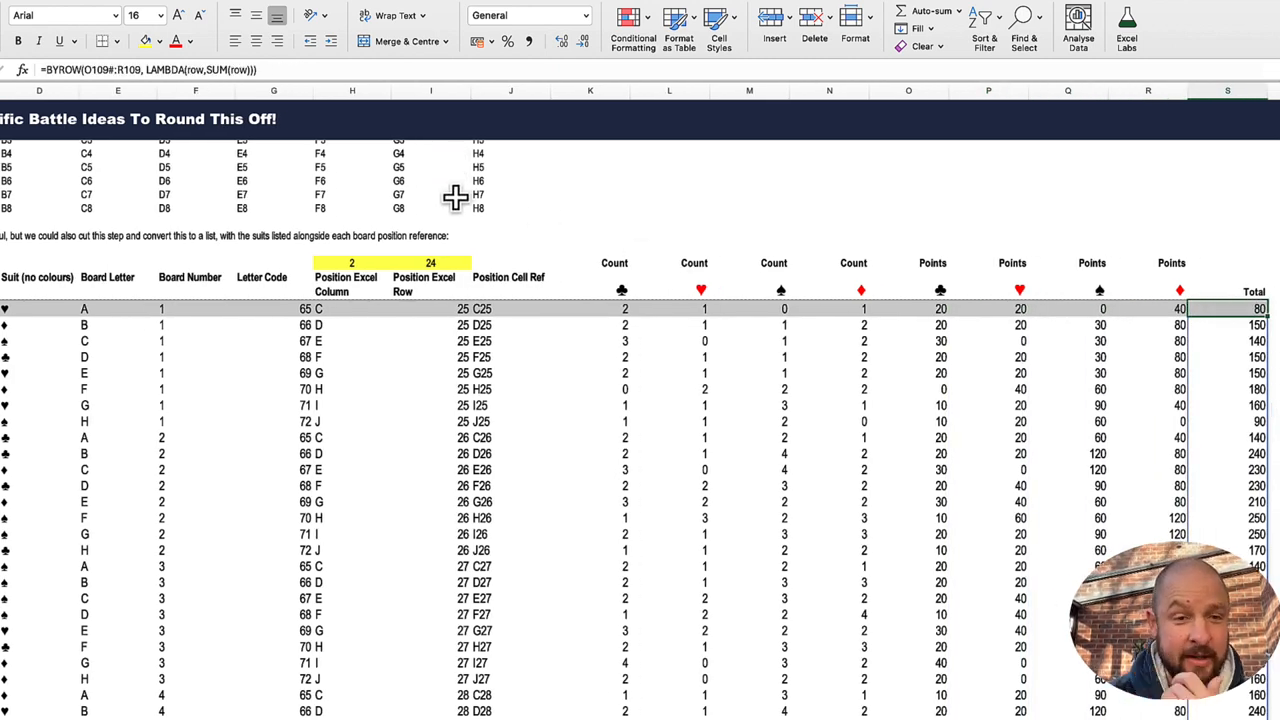
{"action": "left_click", "coordinate": [82, 70]}
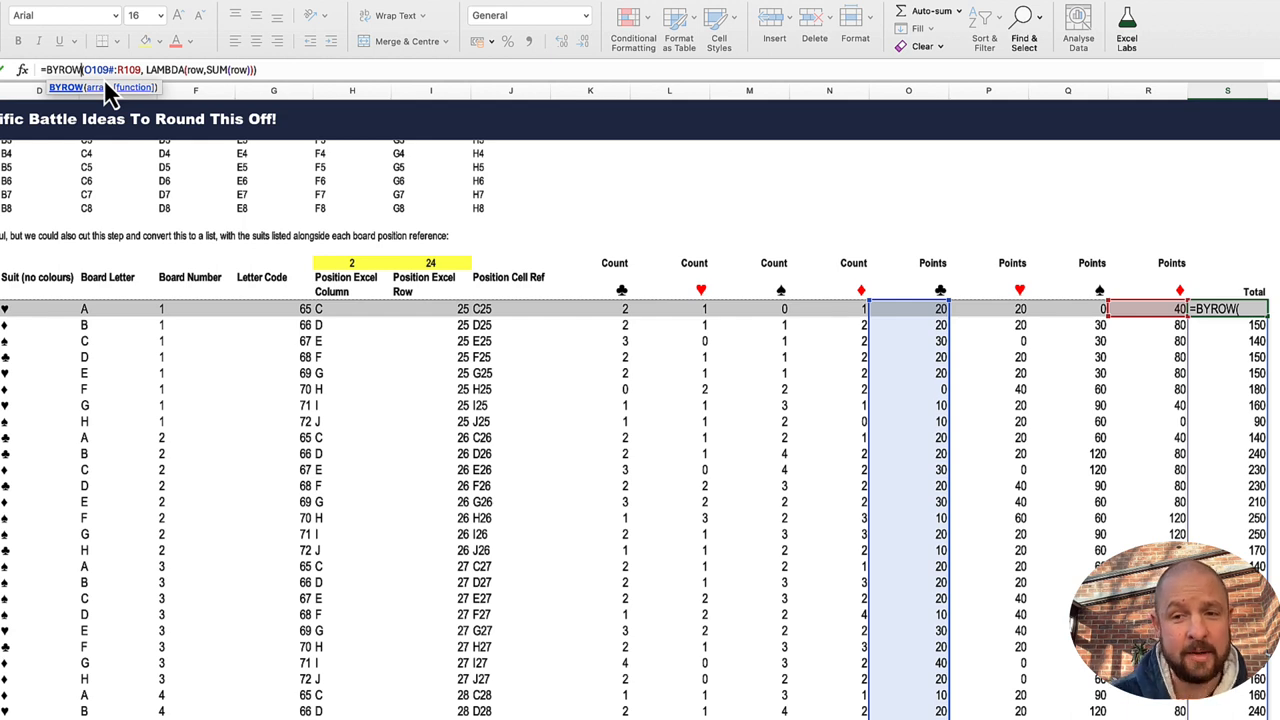
{"action": "key", "text": "ctrl+Return"}
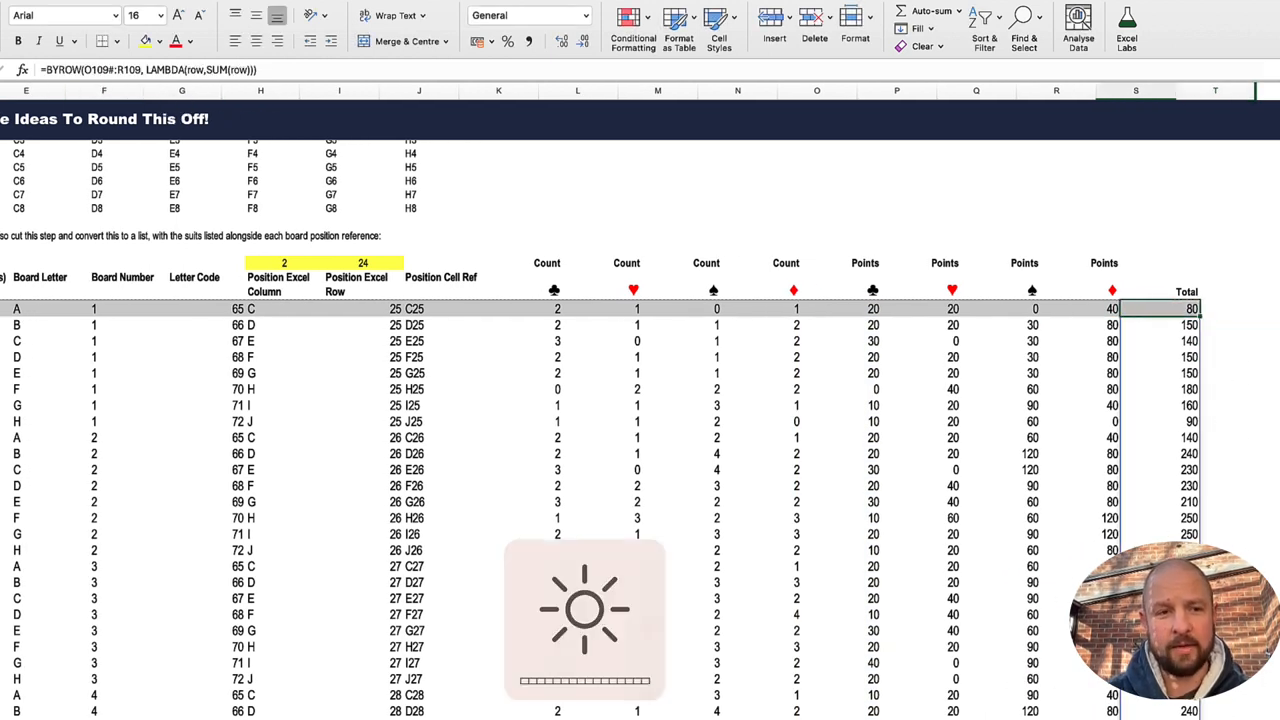
{"action": "left_click", "coordinate": [125, 70]}
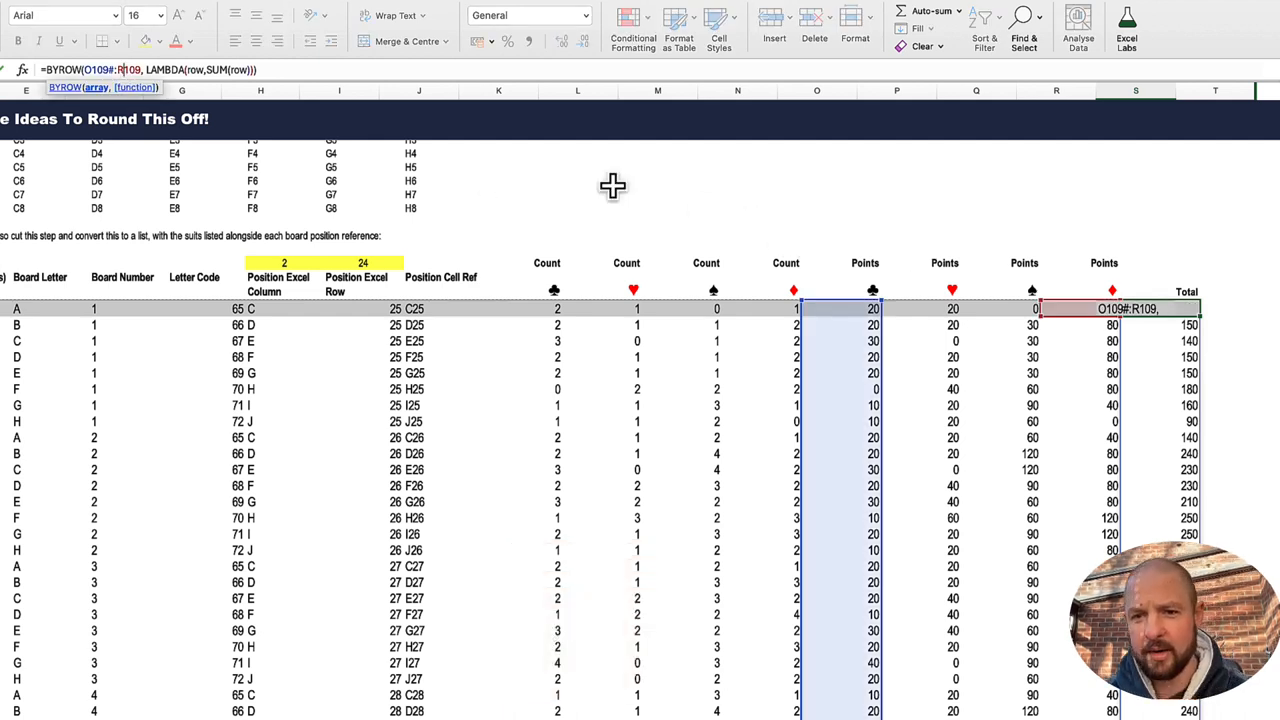
{"action": "left_click", "coordinate": [203, 71]}
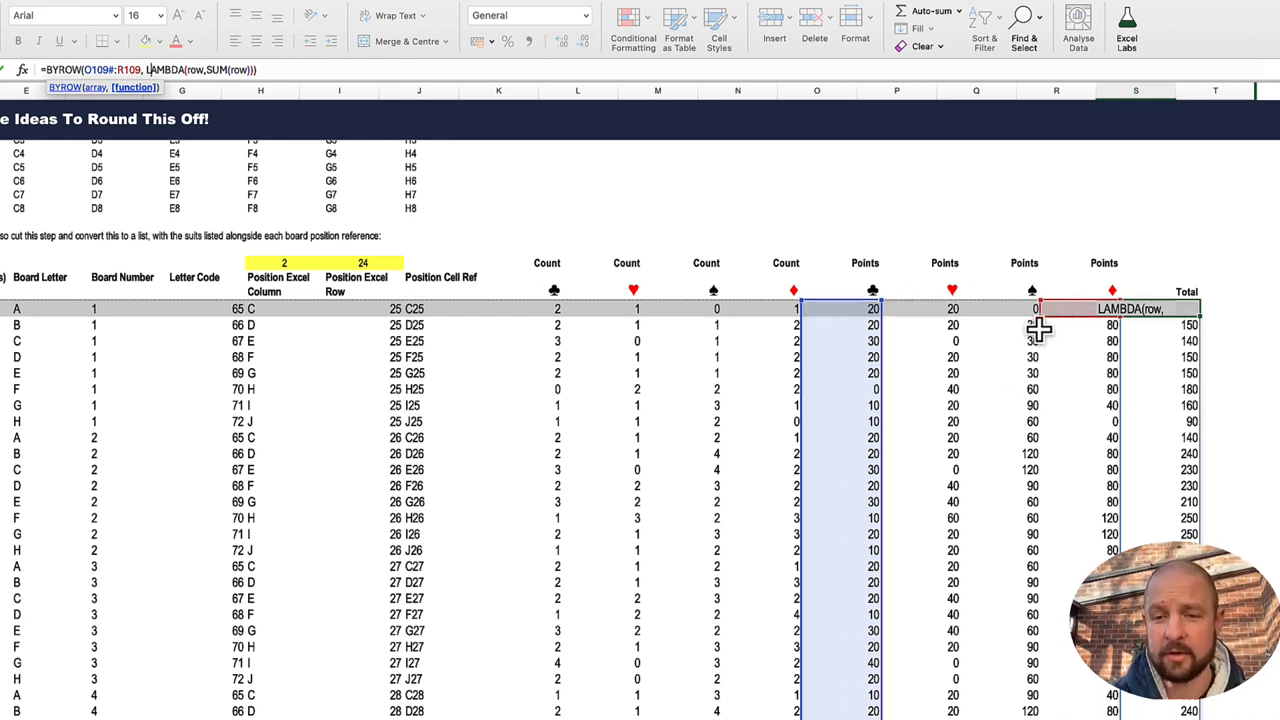
{"action": "key", "text": "Return"}
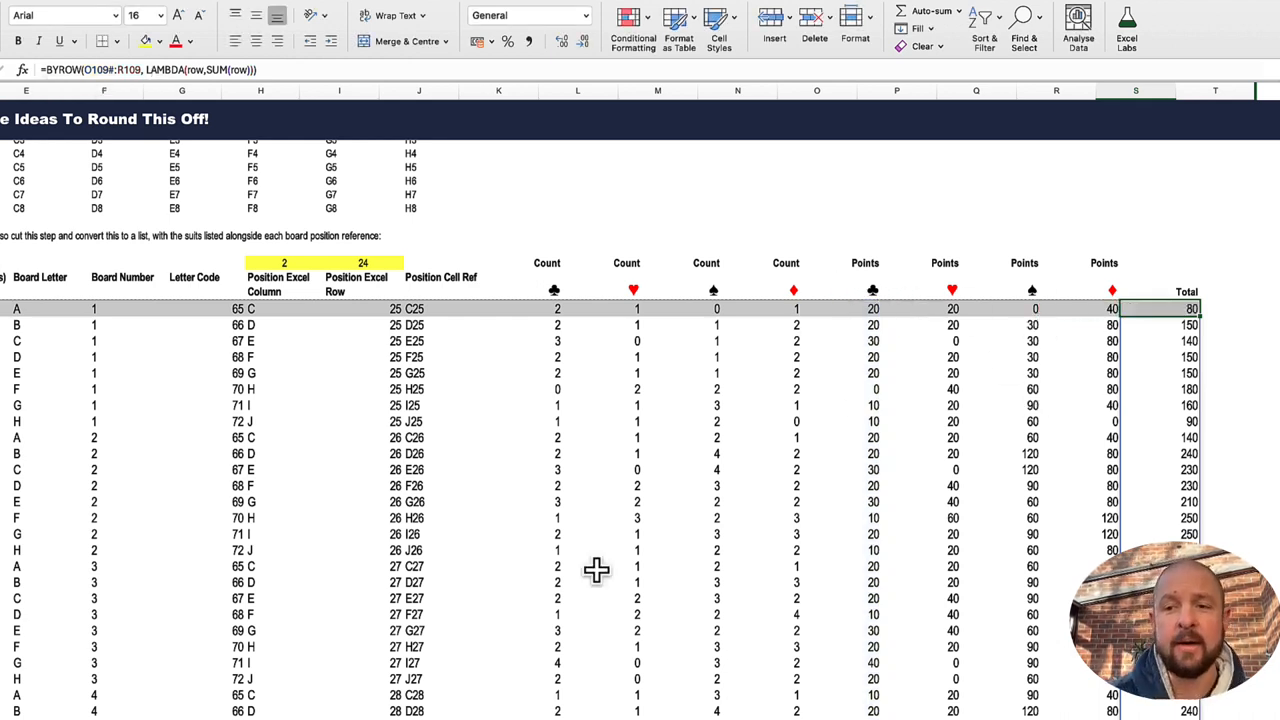
Step: Look through the full board position list and the single-position calculation beneath it at row 177
{"action": "scroll", "coordinate": [596, 569], "scroll_direction": "left", "scroll_amount": 2}
{"action": "scroll", "coordinate": [596, 569], "scroll_direction": "down", "scroll_amount": 10}
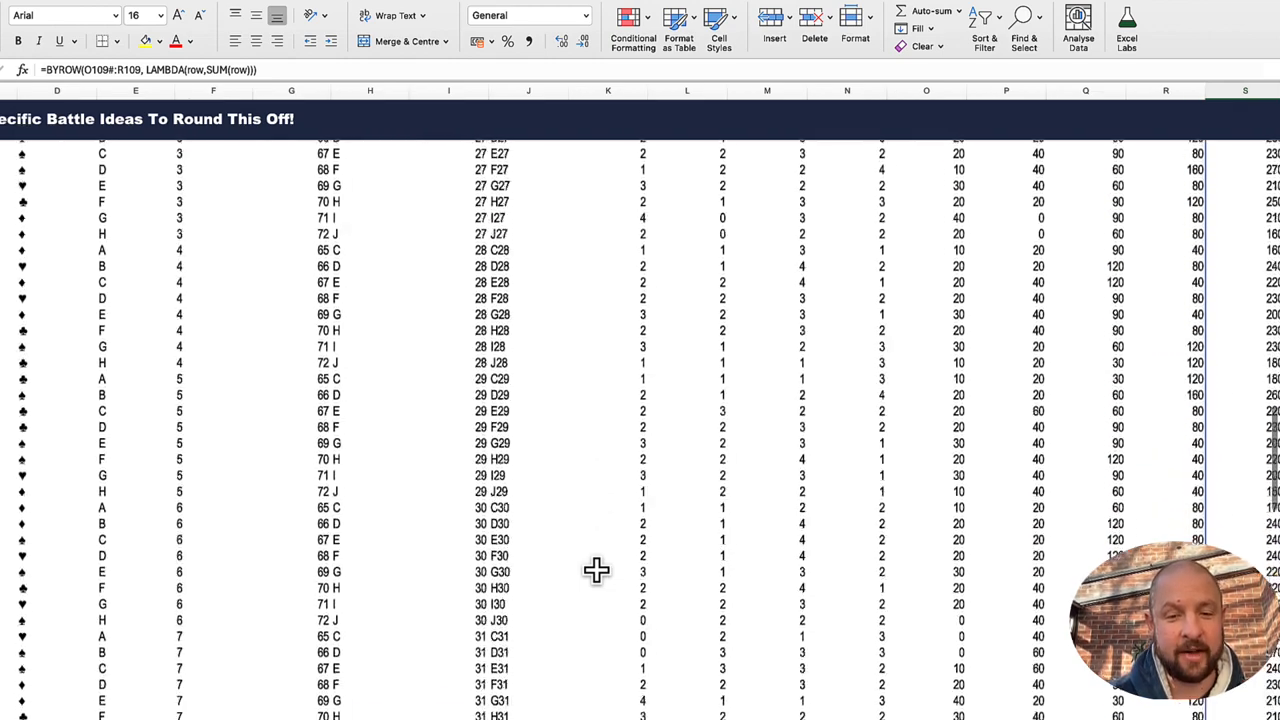
{"action": "scroll", "coordinate": [596, 569], "scroll_direction": "up", "scroll_amount": 12}
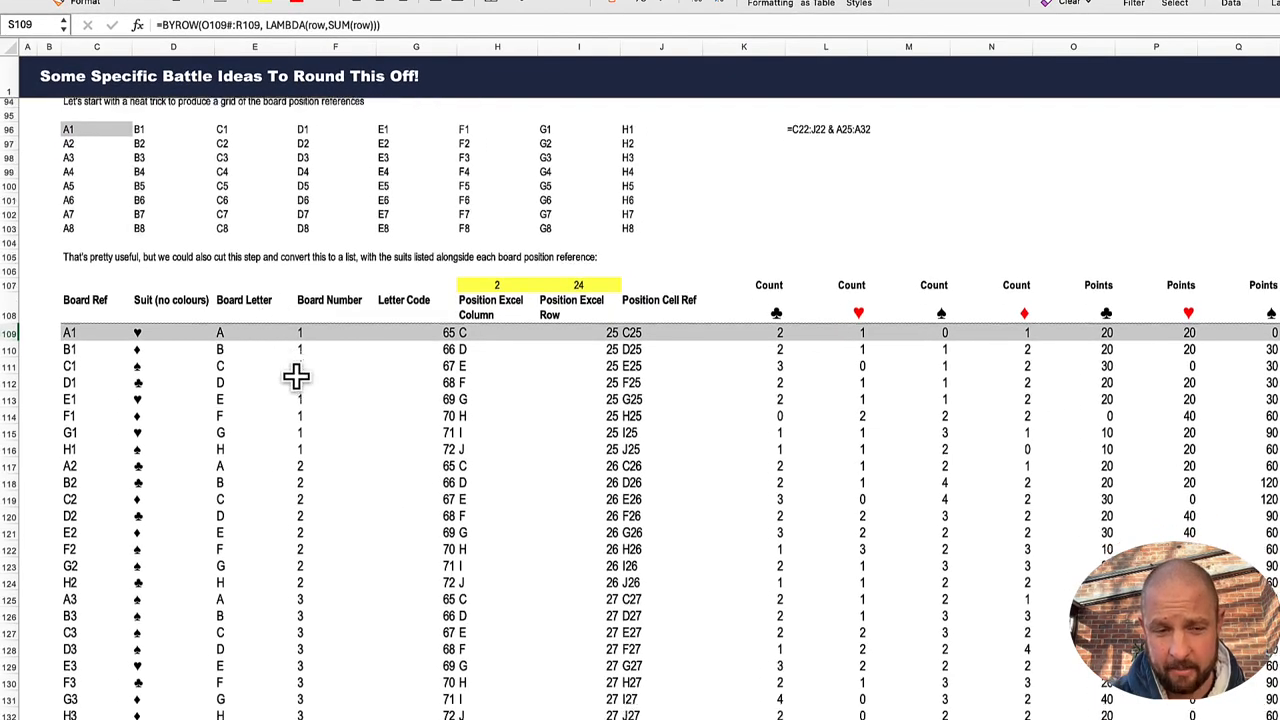
{"action": "scroll", "coordinate": [296, 376], "scroll_direction": "down", "scroll_amount": 15}
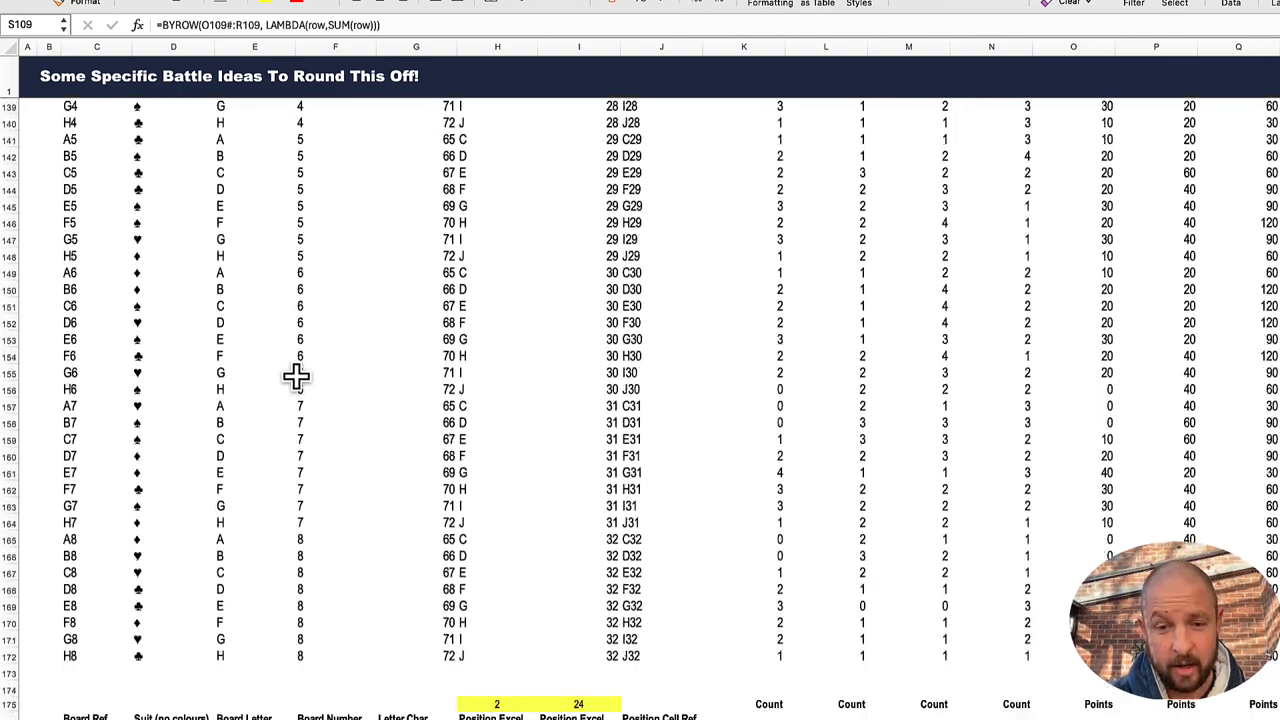
{"action": "scroll", "coordinate": [296, 376], "scroll_direction": "down", "scroll_amount": 8}
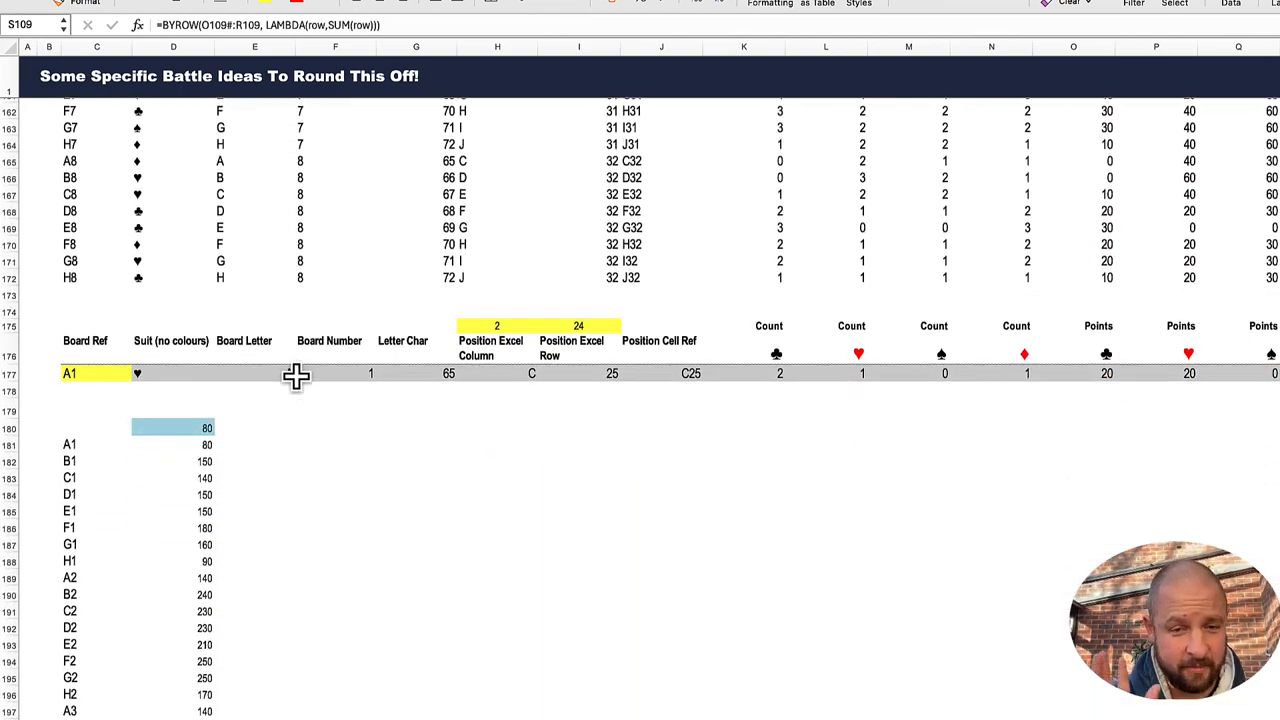
{"action": "left_click", "coordinate": [196, 407]}
Step: Review the list's first-row formulas in row 109, from the Board Ref TOCOL through to the Position Excel Column CHAR
{"action": "scroll", "coordinate": [192, 365], "scroll_direction": "up", "scroll_amount": 20}
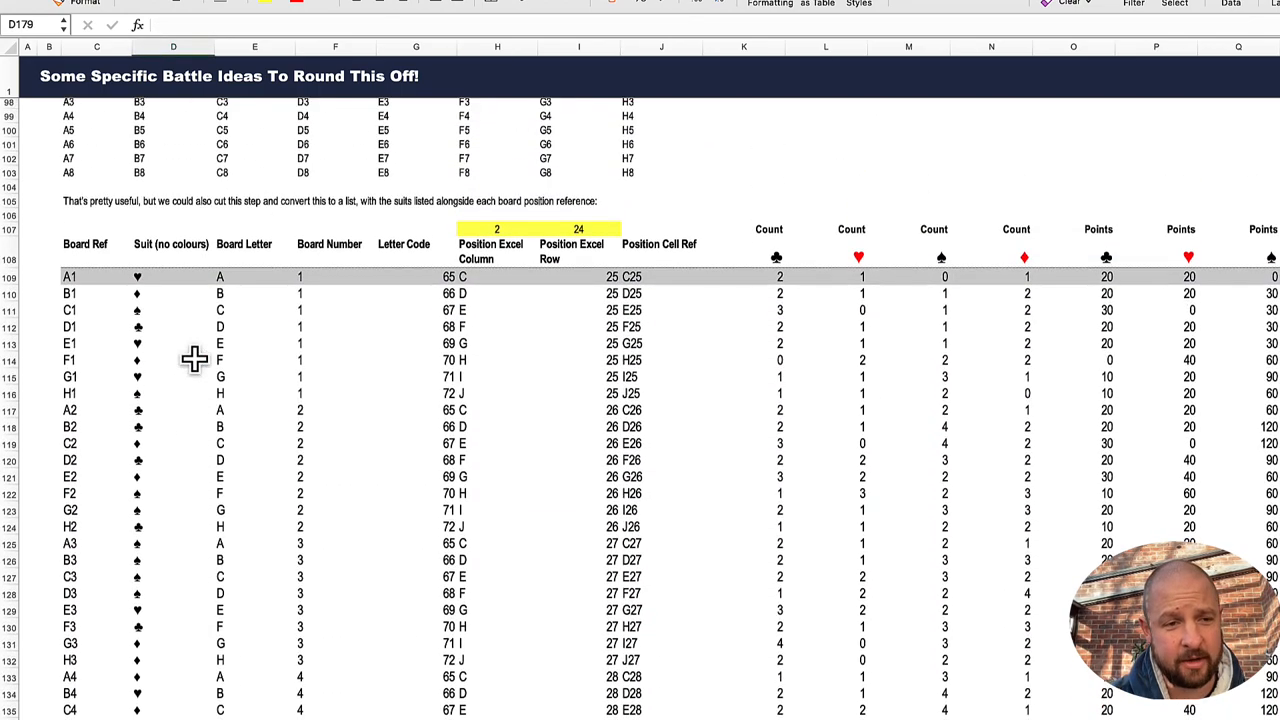
{"action": "left_click", "coordinate": [88, 278]}
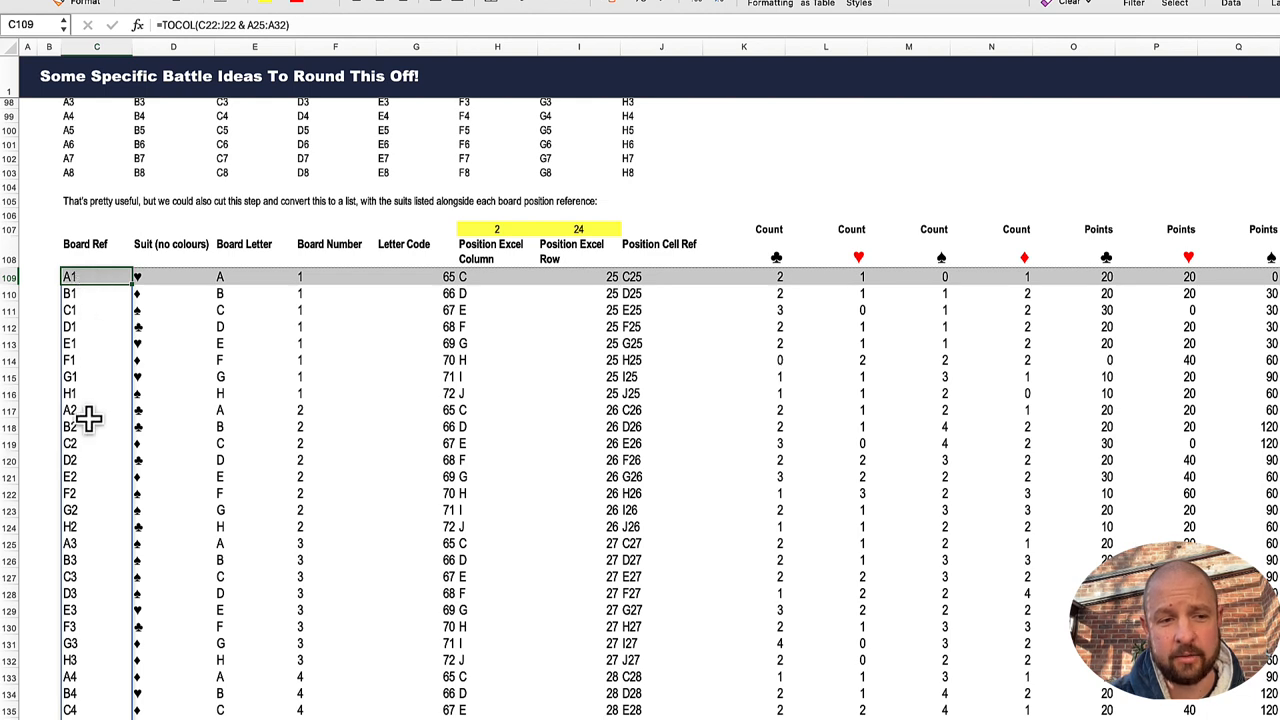
{"action": "left_click", "coordinate": [160, 282]}
{"action": "left_click", "coordinate": [223, 284]}
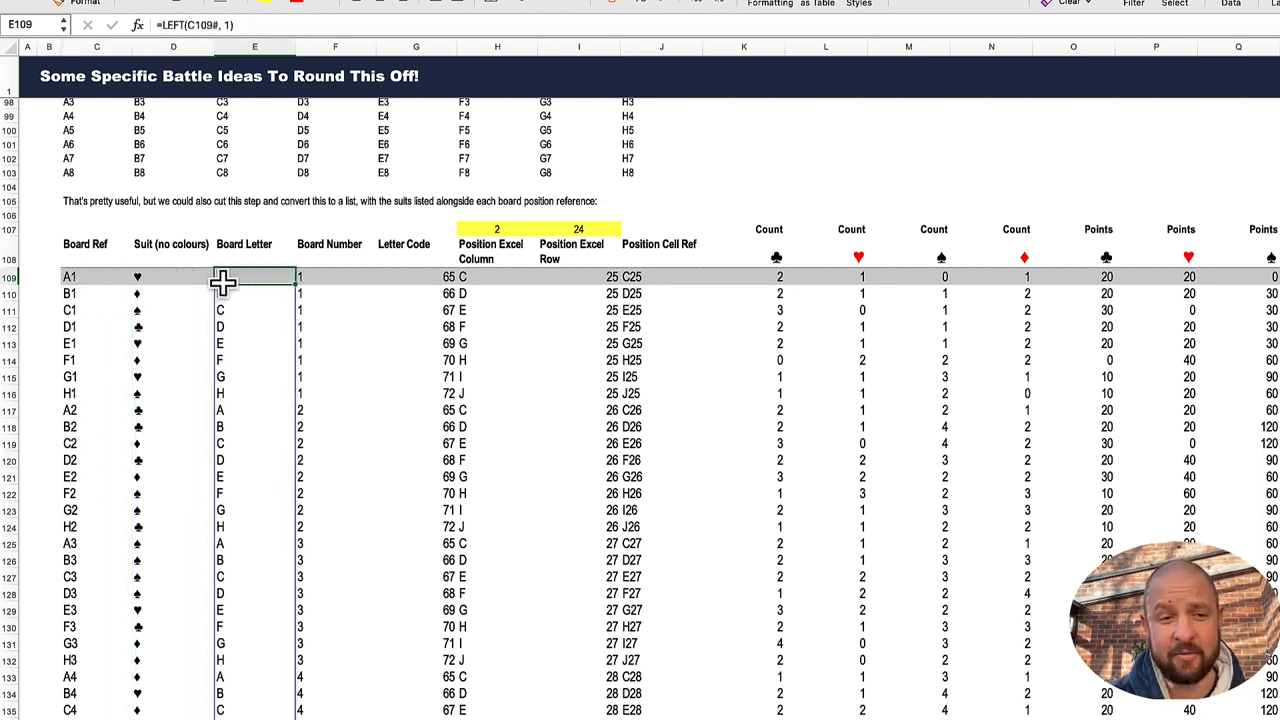
{"action": "left_click", "coordinate": [337, 284]}
{"action": "left_click", "coordinate": [465, 281]}
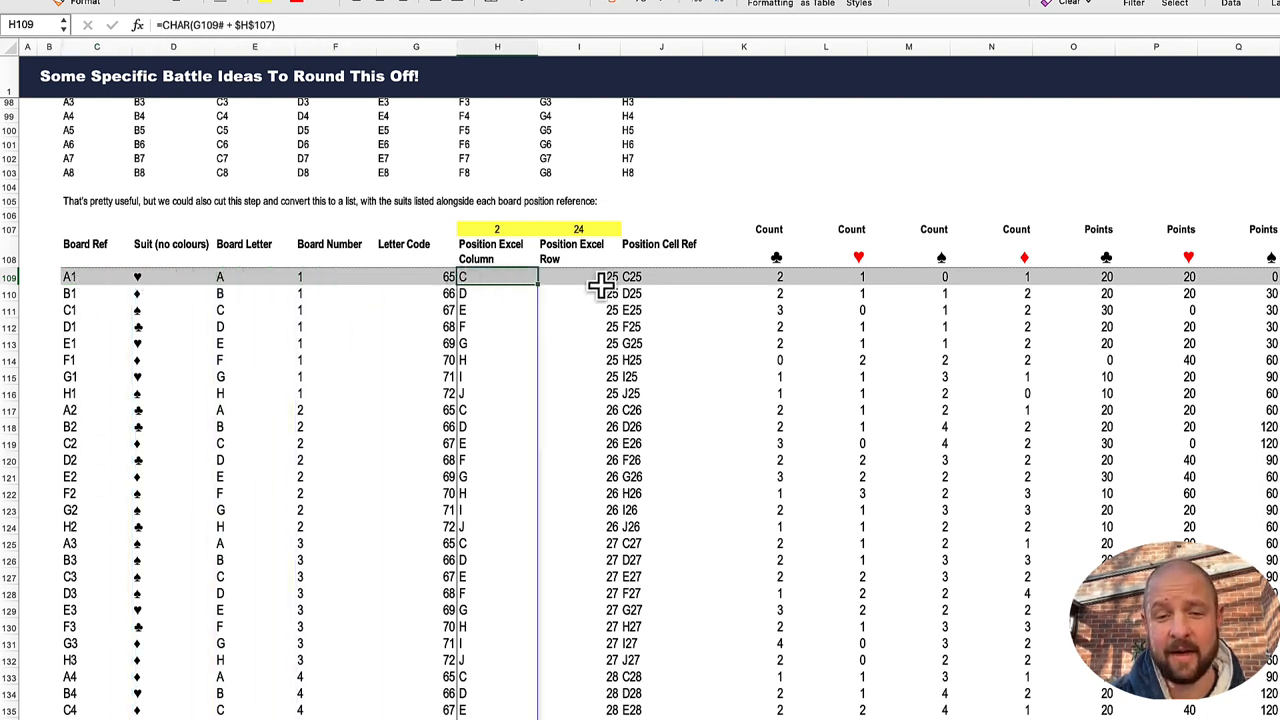
Step: Review the single-position calculation in row 177, from the Board Ref in C177 through the INDIRECT and COUNTIFS formulas to the SUM Total in S177
{"action": "scroll", "coordinate": [597, 335], "scroll_direction": "down", "scroll_amount": 20}
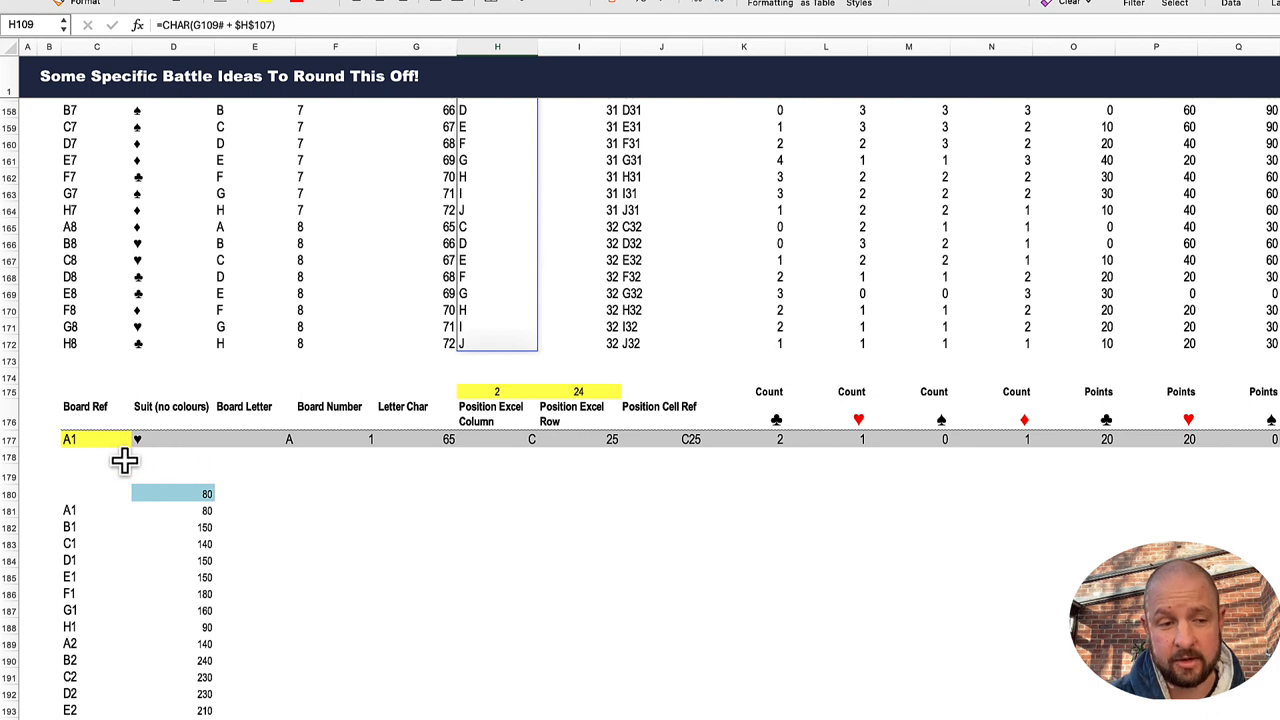
{"action": "left_click", "coordinate": [103, 441]}
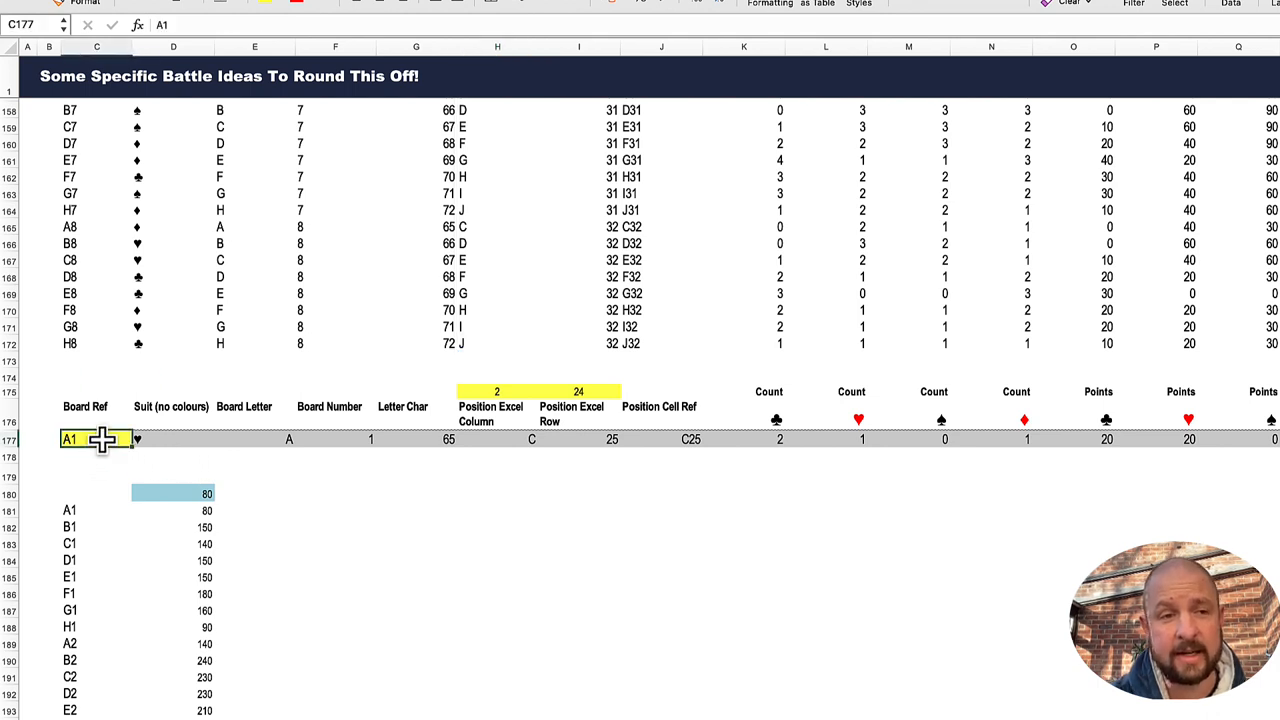
{"action": "key", "text": "Right"}
{"action": "key", "text": "Right"}
{"action": "key", "text": "Right"}
{"action": "key", "text": "Right"}
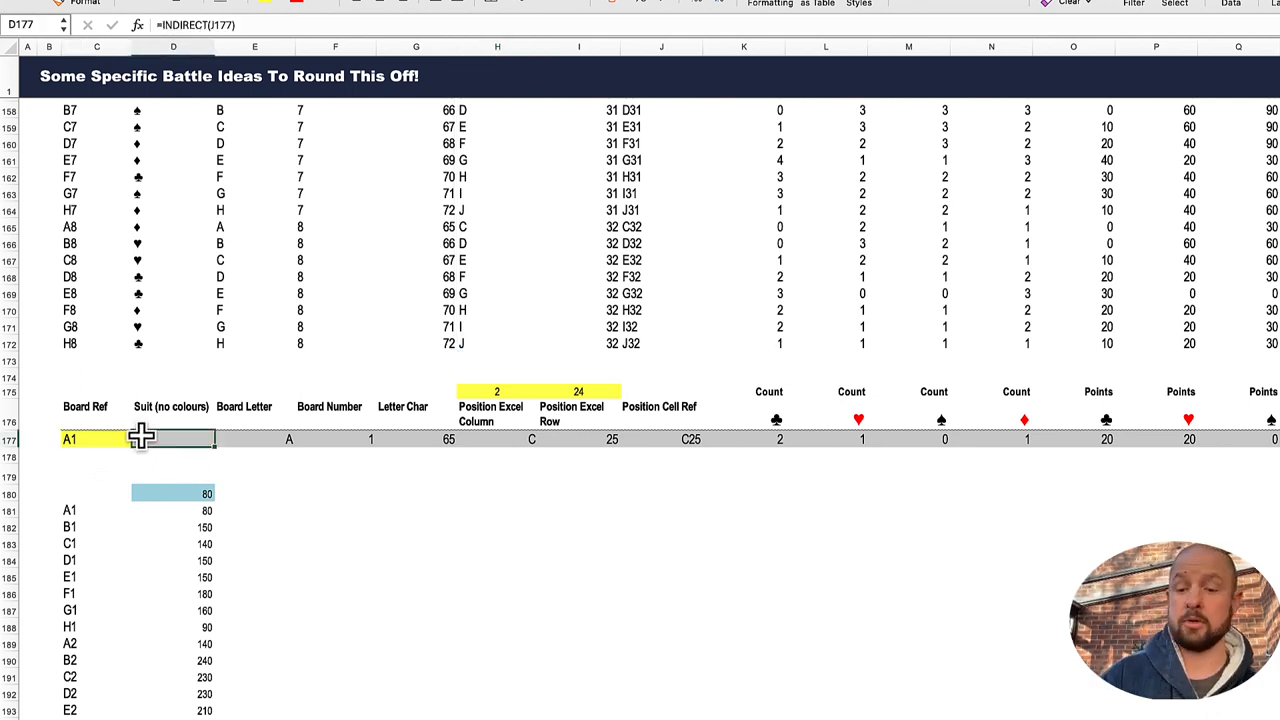
{"action": "key", "text": "Right"}
{"action": "key", "text": "Right"}
{"action": "key", "text": "Right"}
{"action": "key", "text": "Right"}
{"action": "key", "text": "Right"}
{"action": "key", "text": "Right"}
{"action": "key", "text": "Right"}
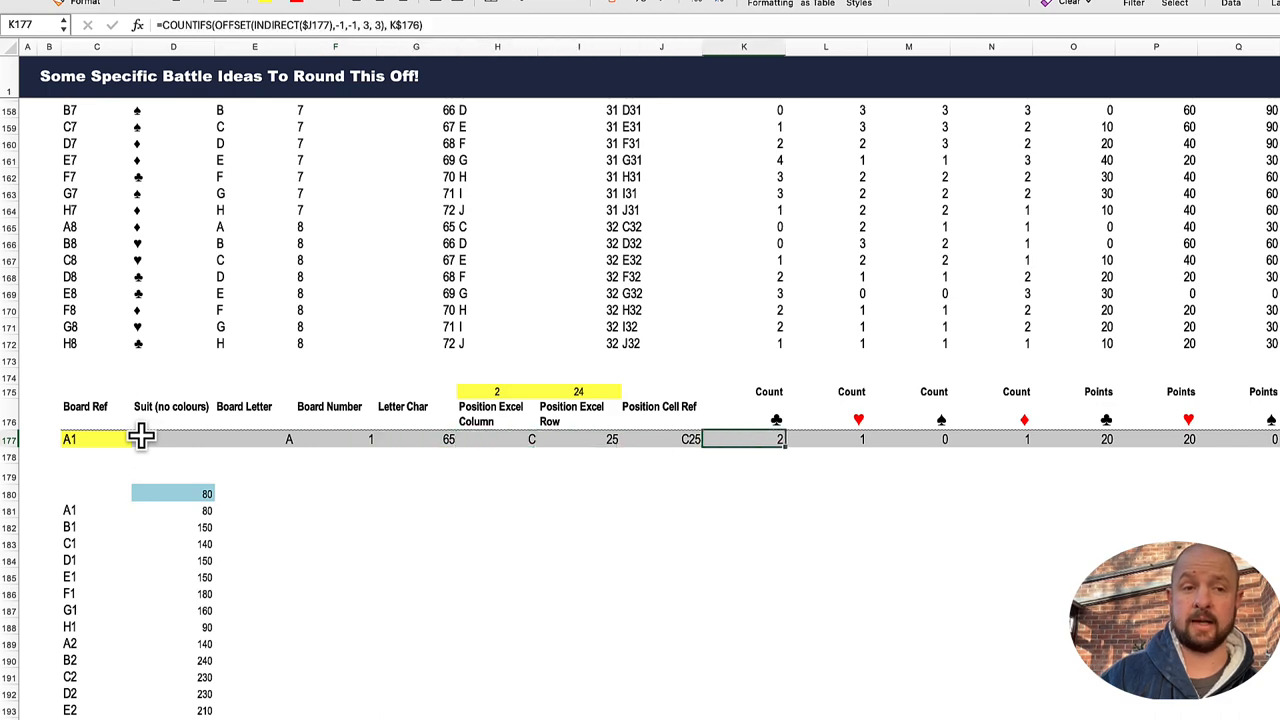
{"action": "key", "text": "Right"}
{"action": "key", "text": "Right"}
{"action": "key", "text": "Right"}
{"action": "key", "text": "Right"}
{"action": "key", "text": "Right"}
{"action": "key", "text": "Right"}
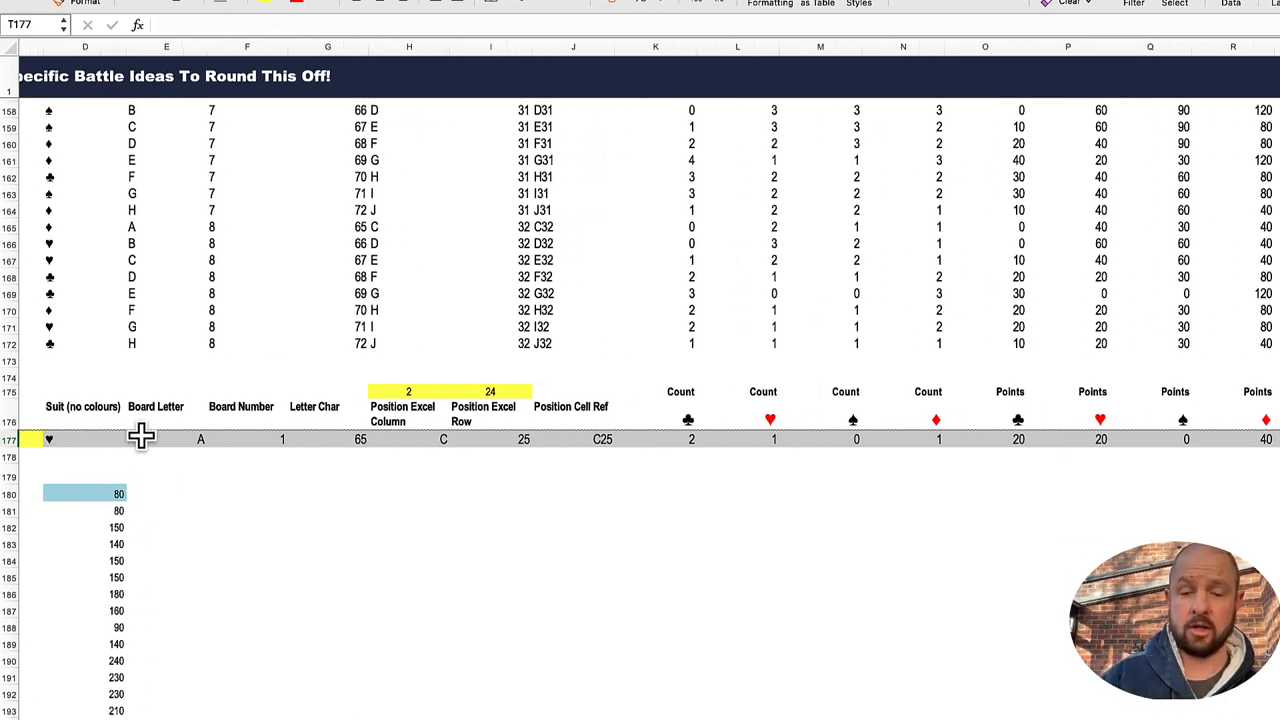
{"action": "key", "text": "Left"}
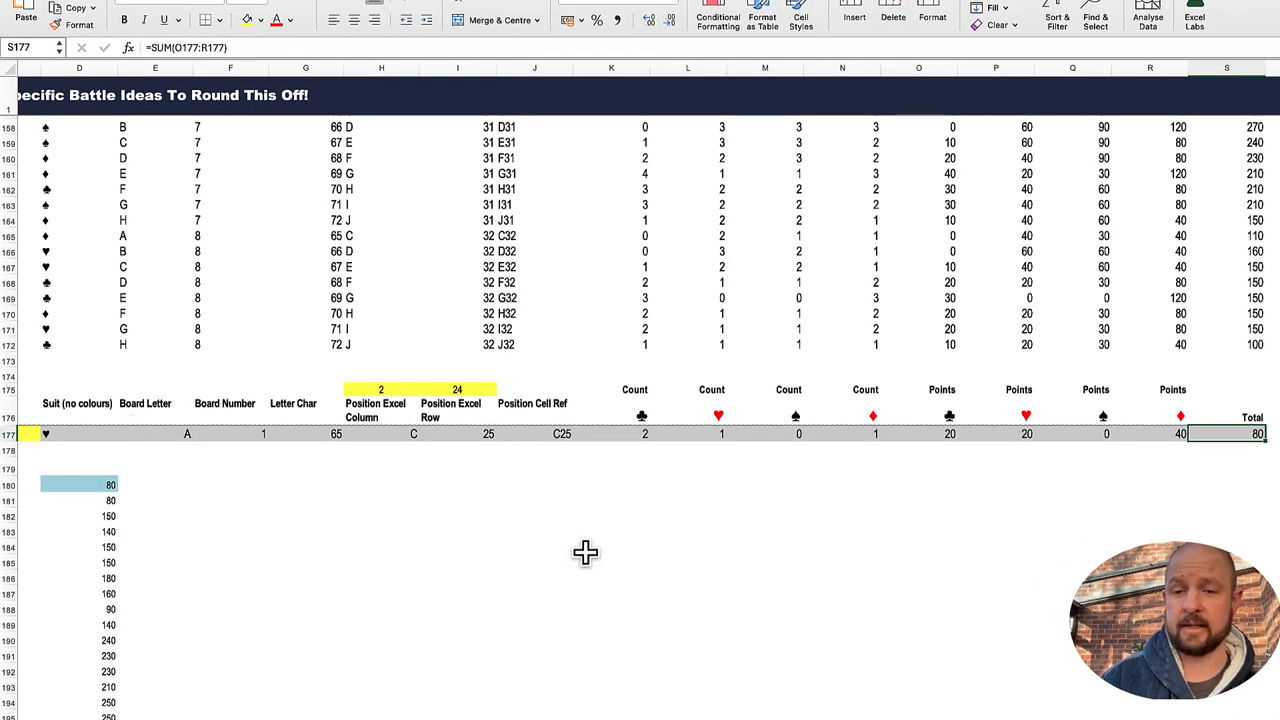
Step: Compare the full list's BYROW Total formula in S109 with the single-position calculation and locate the score list below it
{"action": "scroll", "coordinate": [1243, 310], "scroll_direction": "up", "scroll_amount": 10}
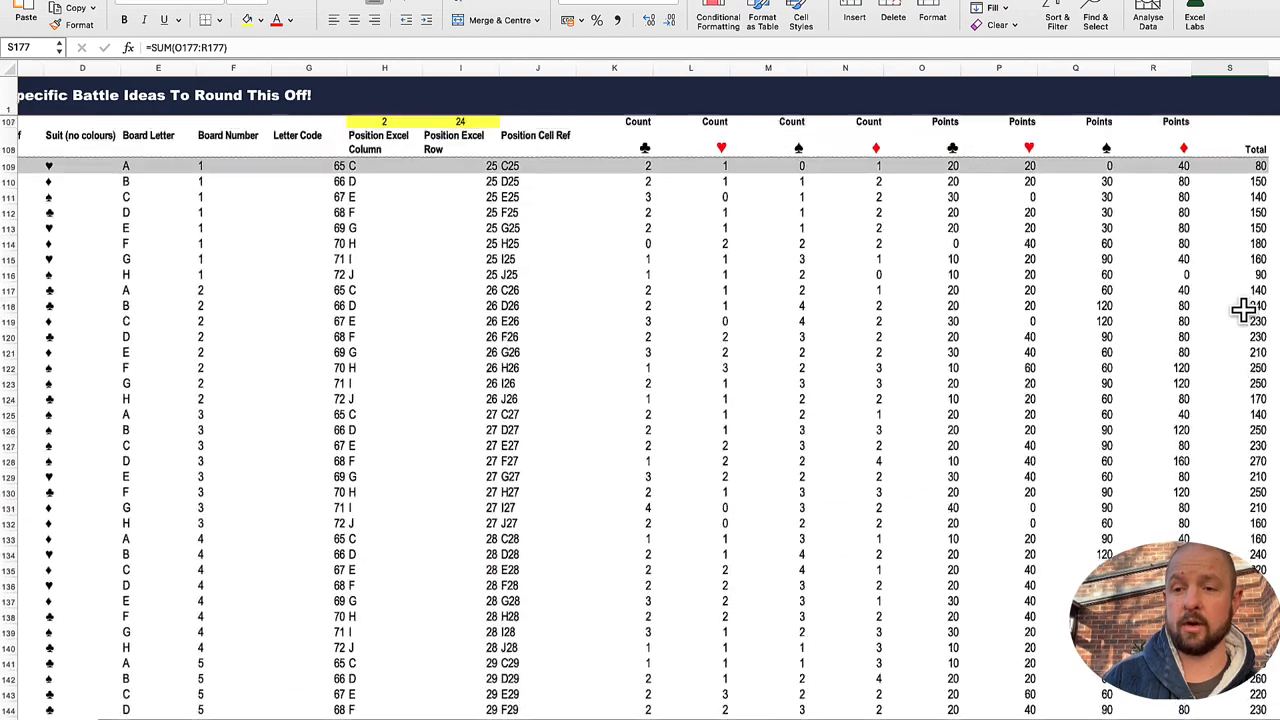
{"action": "left_click", "coordinate": [1253, 272]}
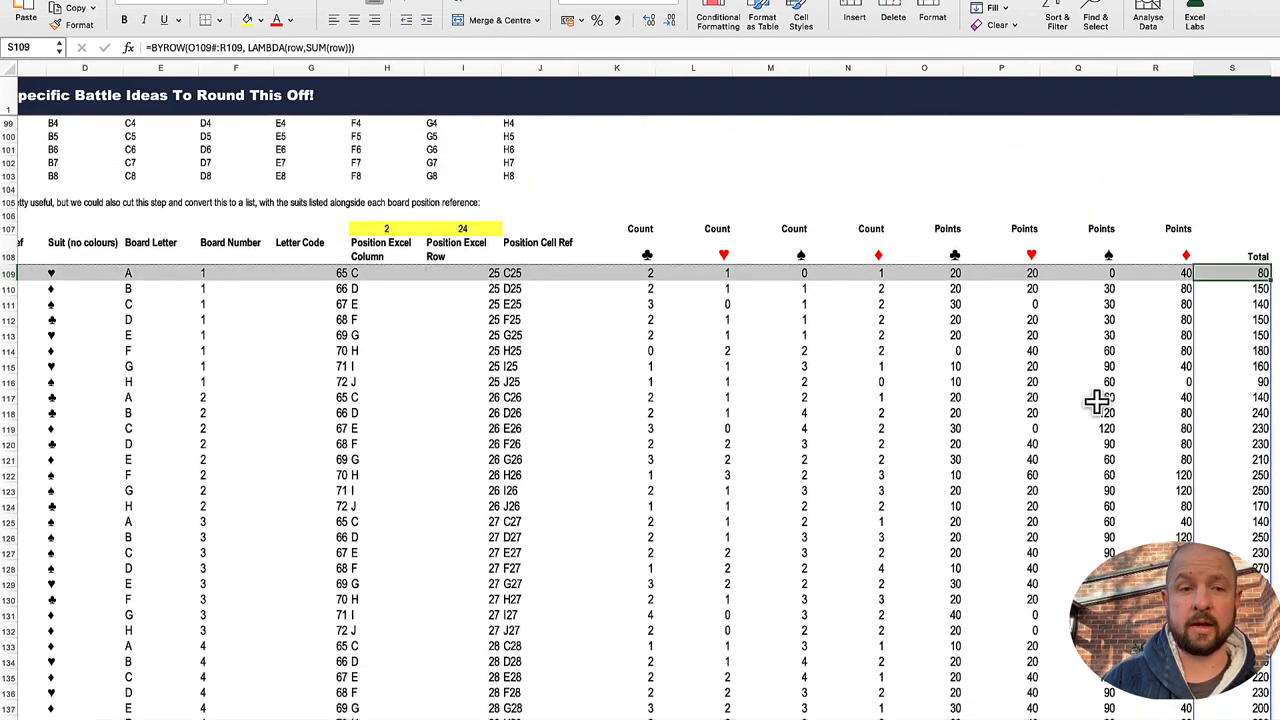
{"action": "scroll", "coordinate": [1096, 401], "scroll_direction": "left", "scroll_amount": 3}
{"action": "scroll", "coordinate": [1096, 401], "scroll_direction": "down", "scroll_amount": 20}
{"action": "scroll", "coordinate": [1096, 401], "scroll_direction": "up", "scroll_amount": 3}
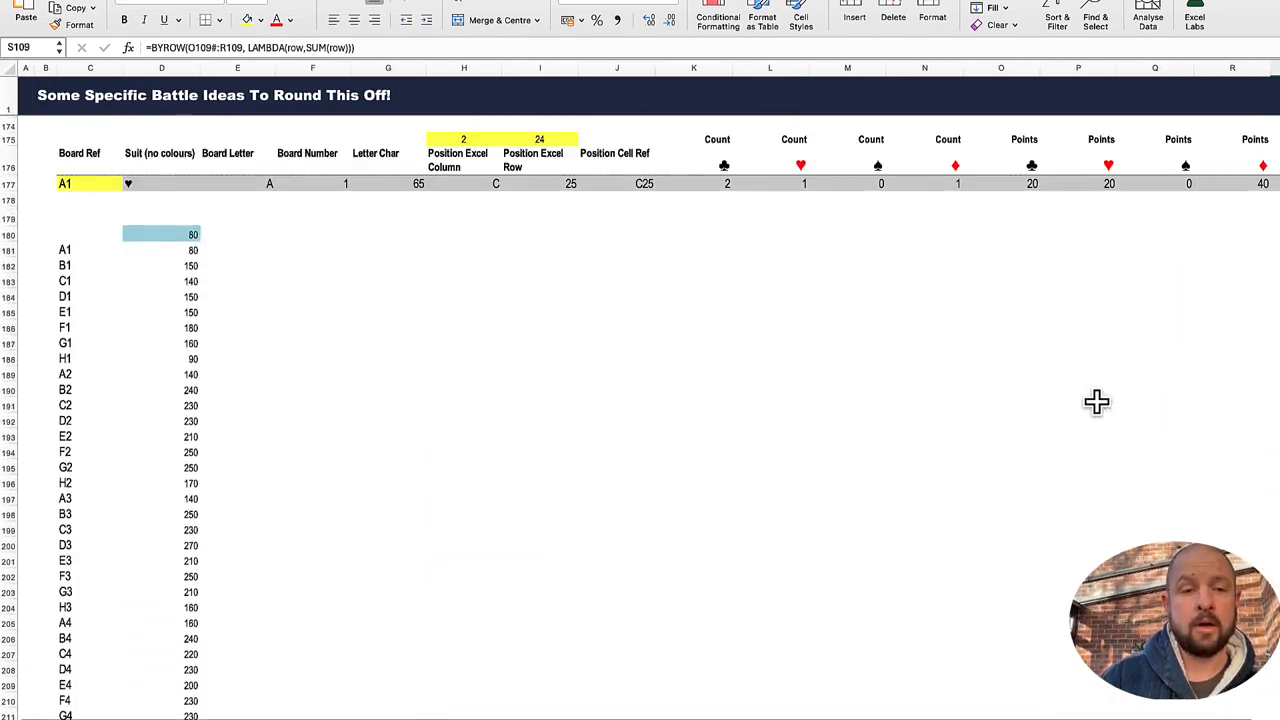
{"action": "left_click", "coordinate": [306, 433]}
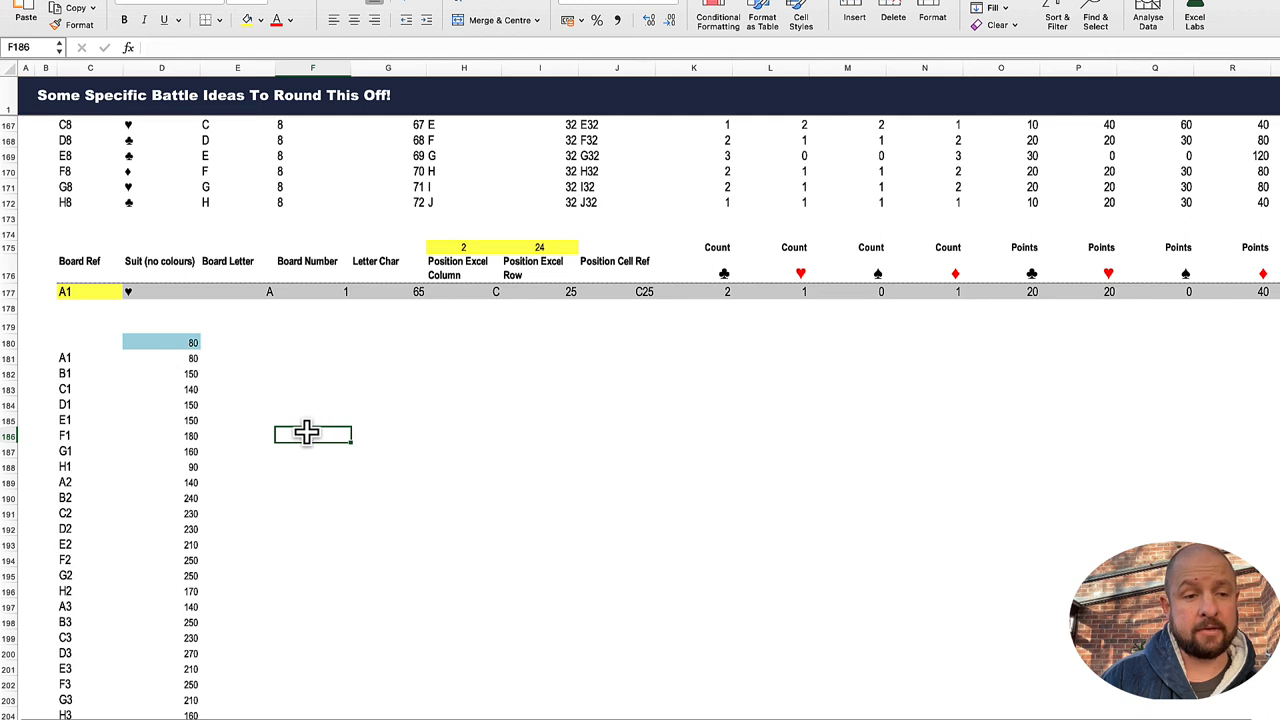
Step: Trace D180's link to the Total in S177, checking the TOCOL board references in C181 and the Board Ref input in C177
{"action": "left_click", "coordinate": [171, 344]}
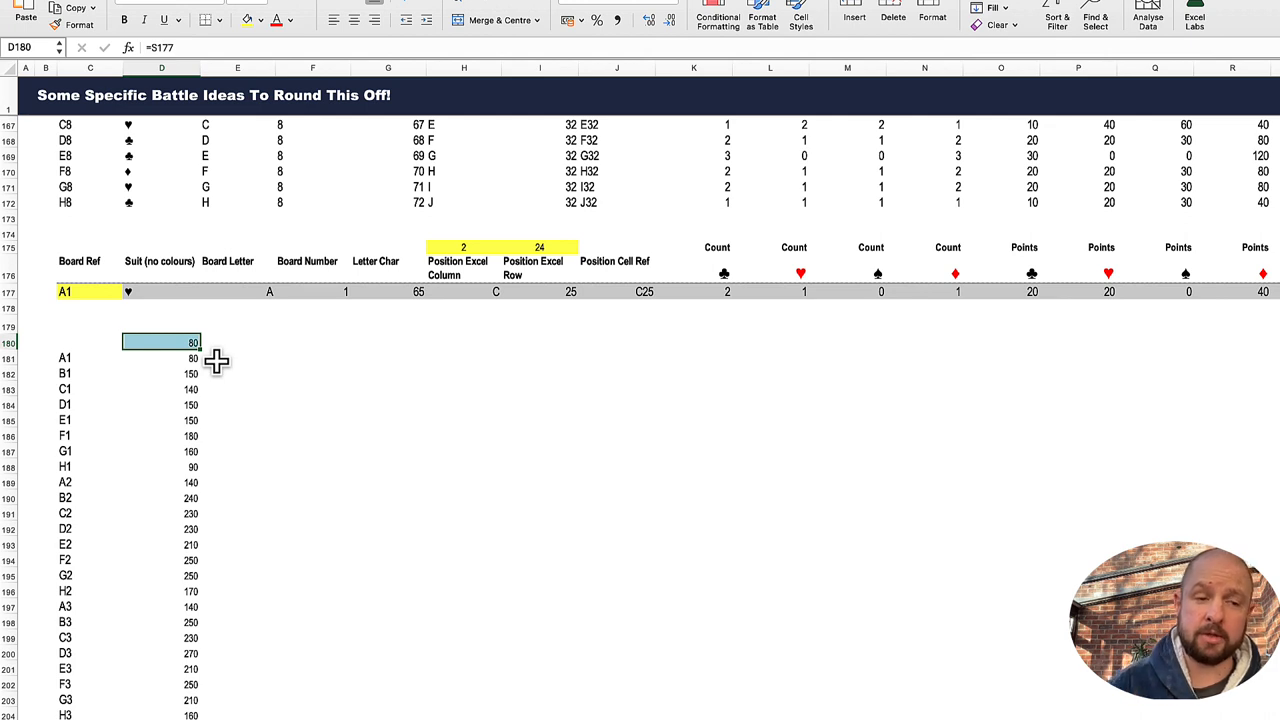
{"action": "left_click", "coordinate": [85, 362]}
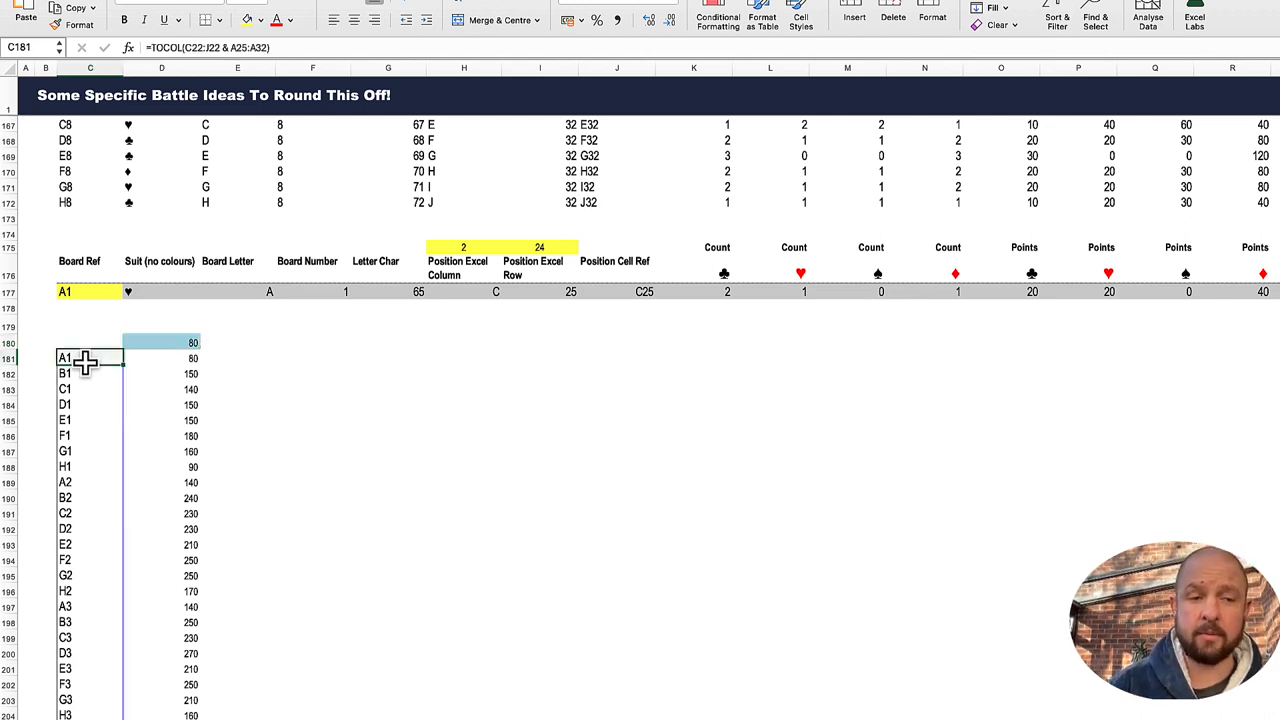
{"action": "left_click", "coordinate": [92, 292]}
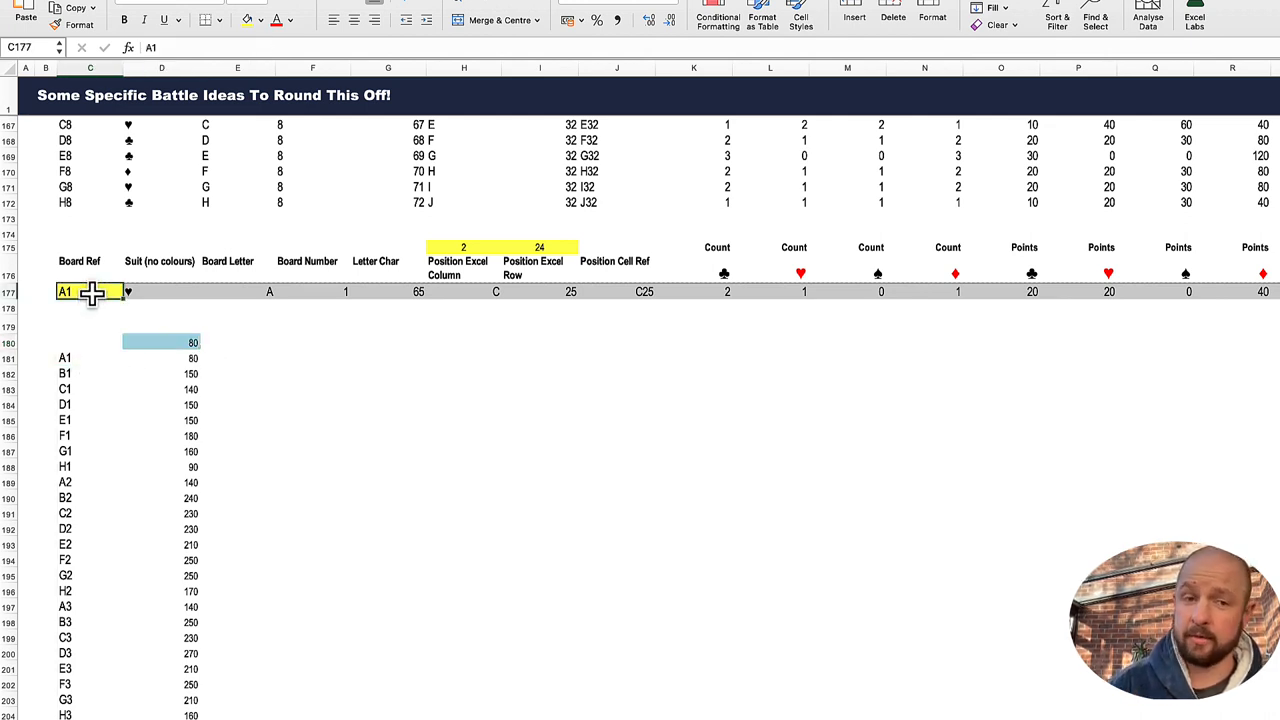
{"action": "left_click", "coordinate": [186, 343]}
{"action": "scroll", "coordinate": [743, 323], "scroll_direction": "right", "scroll_amount": 2}
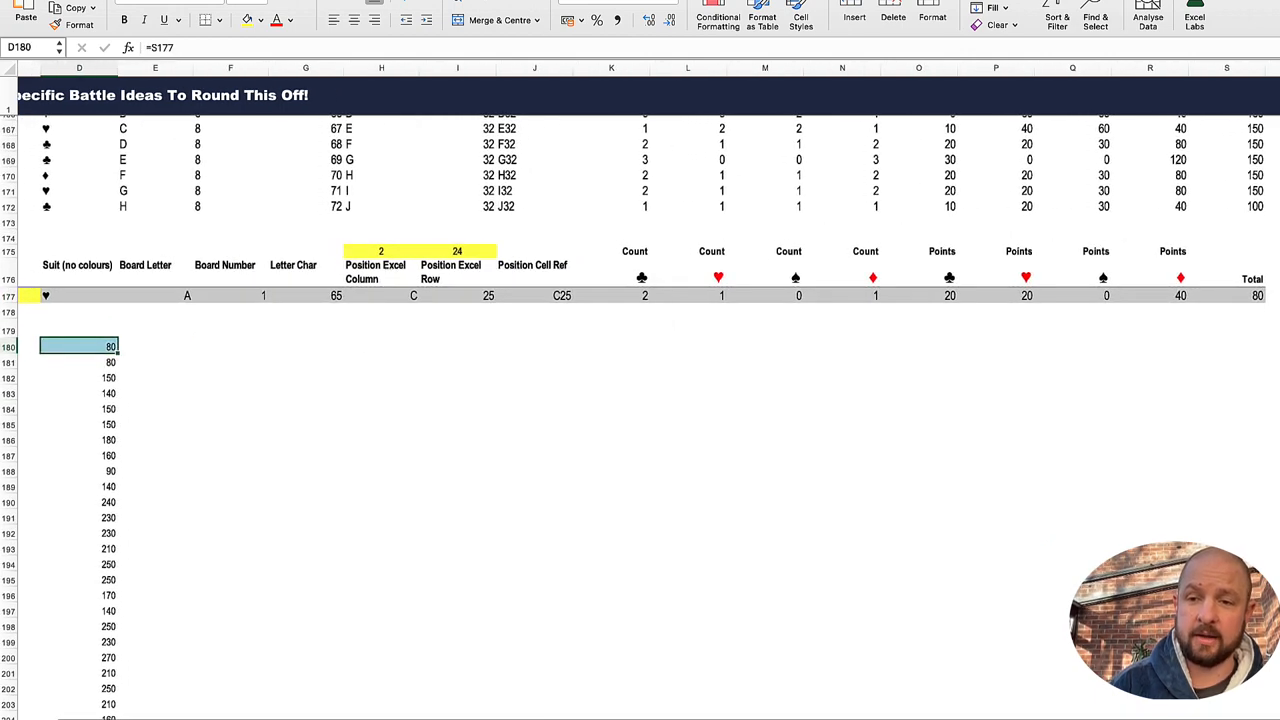
{"action": "left_click", "coordinate": [1252, 299]}
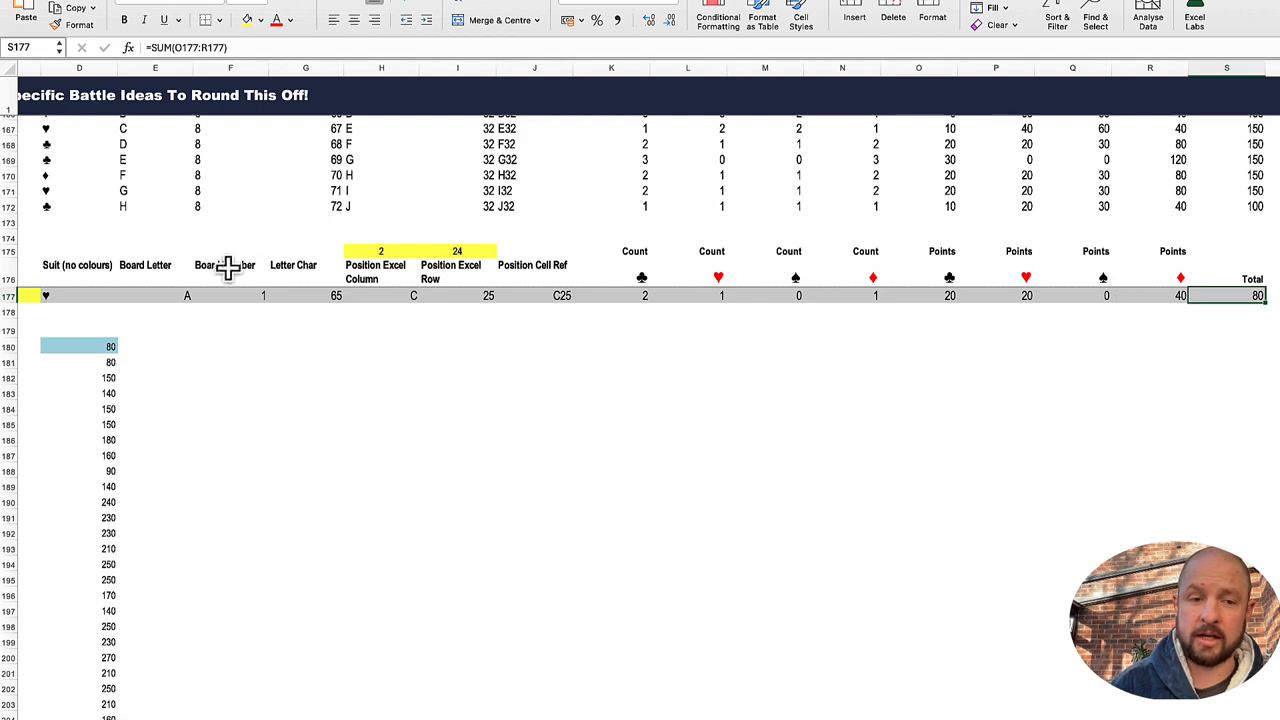
Step: Inspect the Board Ref input in C177 and the TABLE array formula in D181 that depends on it
{"action": "scroll", "coordinate": [220, 278], "scroll_direction": "up", "scroll_amount": 3}
{"action": "scroll", "coordinate": [300, 278], "scroll_direction": "left", "scroll_amount": 2}
{"action": "scroll", "coordinate": [180, 343], "scroll_direction": "down", "scroll_amount": 1}
{"action": "left_click", "coordinate": [114, 391]}
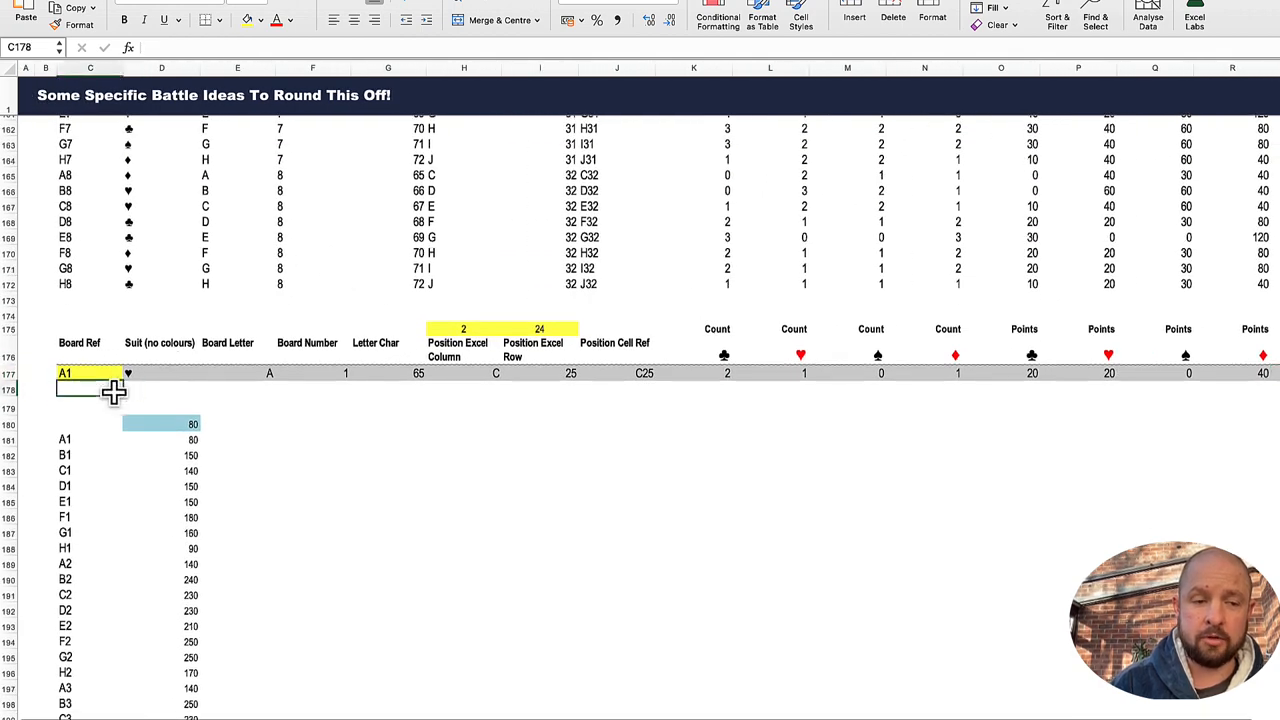
{"action": "scroll", "coordinate": [114, 391], "scroll_direction": "down", "scroll_amount": 1}
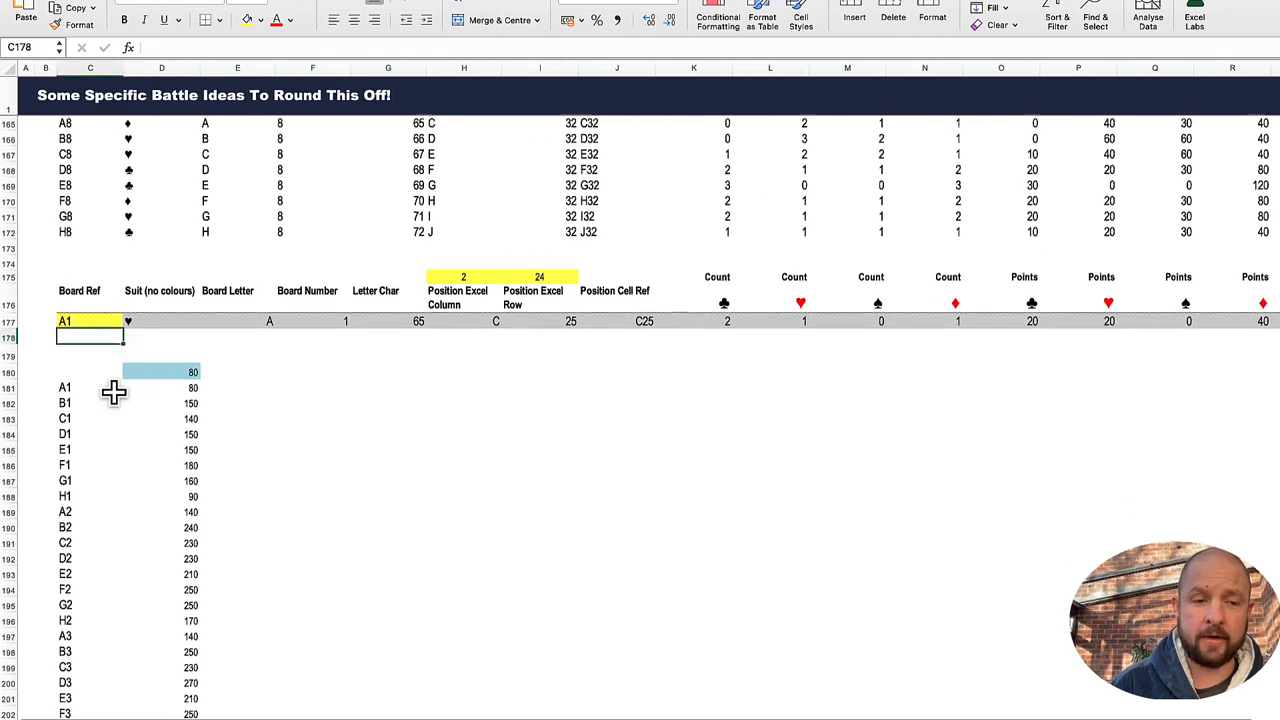
{"action": "left_click", "coordinate": [87, 314]}
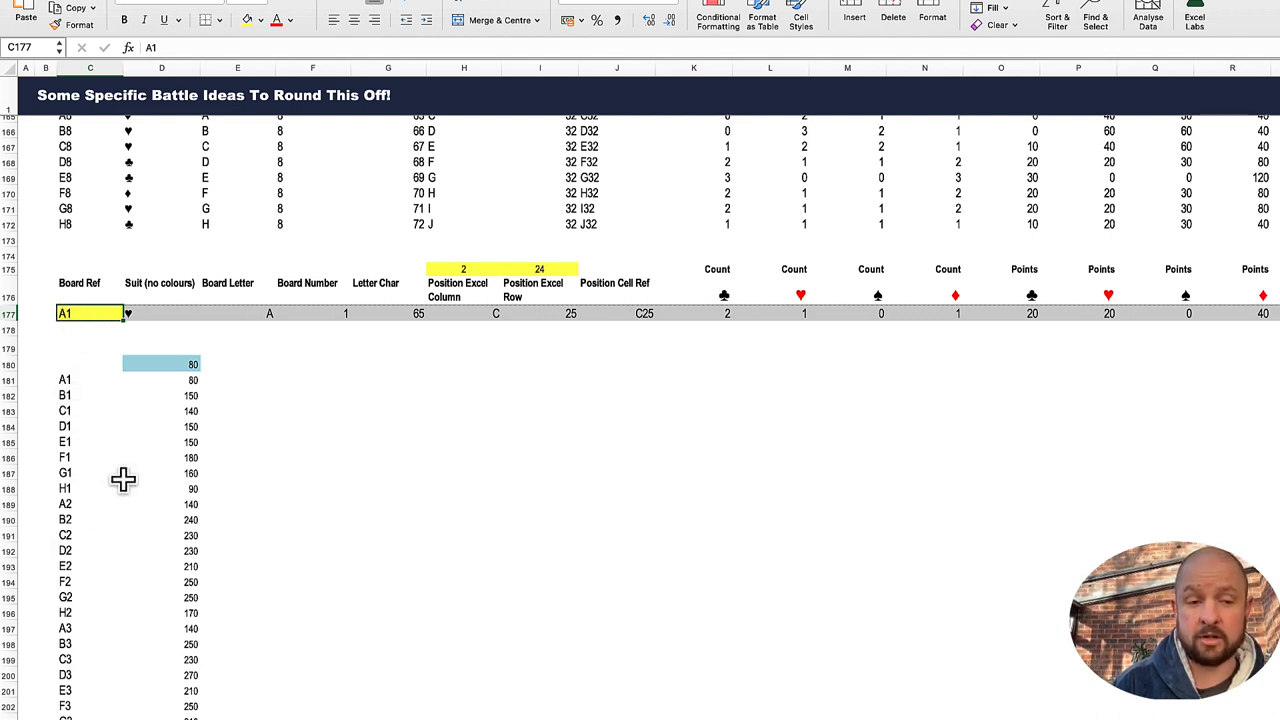
{"action": "left_click", "coordinate": [189, 378]}
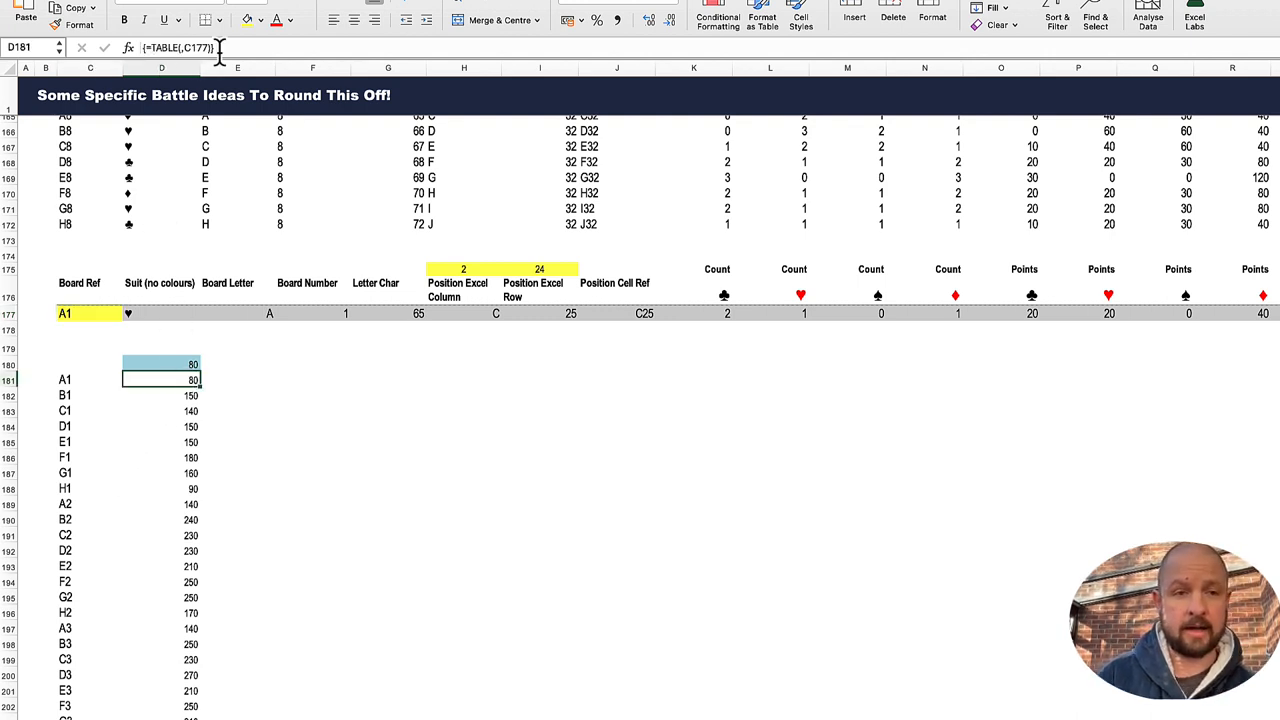
Step: Clear all the data table results from D181 down, keeping the linked total in D180
{"action": "key", "text": "ctrl+shift+Down"}
{"action": "key", "text": "Delete"}
{"action": "key", "text": "ctrl+Up"}
{"action": "key", "text": "ctrl+Up"}
{"action": "key", "text": "ctrl+Up"}
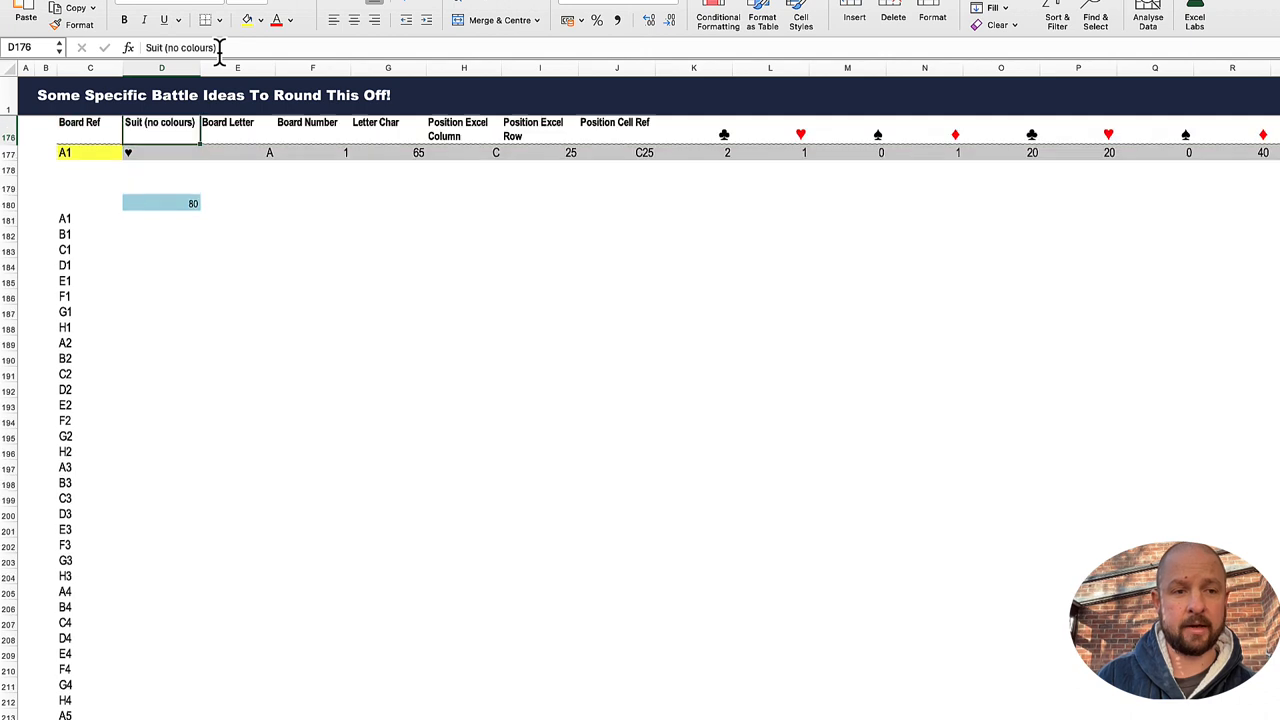
Step: Create a What-If Data Table over C180:D244 using $C$177 as the column input cell and no row input cell
{"action": "key", "text": "Up"}
{"action": "key", "text": "Down"}
{"action": "key", "text": "Down"}
{"action": "key", "text": "Down"}
{"action": "key", "text": "Down"}
{"action": "key", "text": "Down"}
{"action": "key", "text": "Down"}
{"action": "key", "text": "Left"}
{"action": "key", "text": "Up"}
{"action": "key", "text": "shift+Right"}
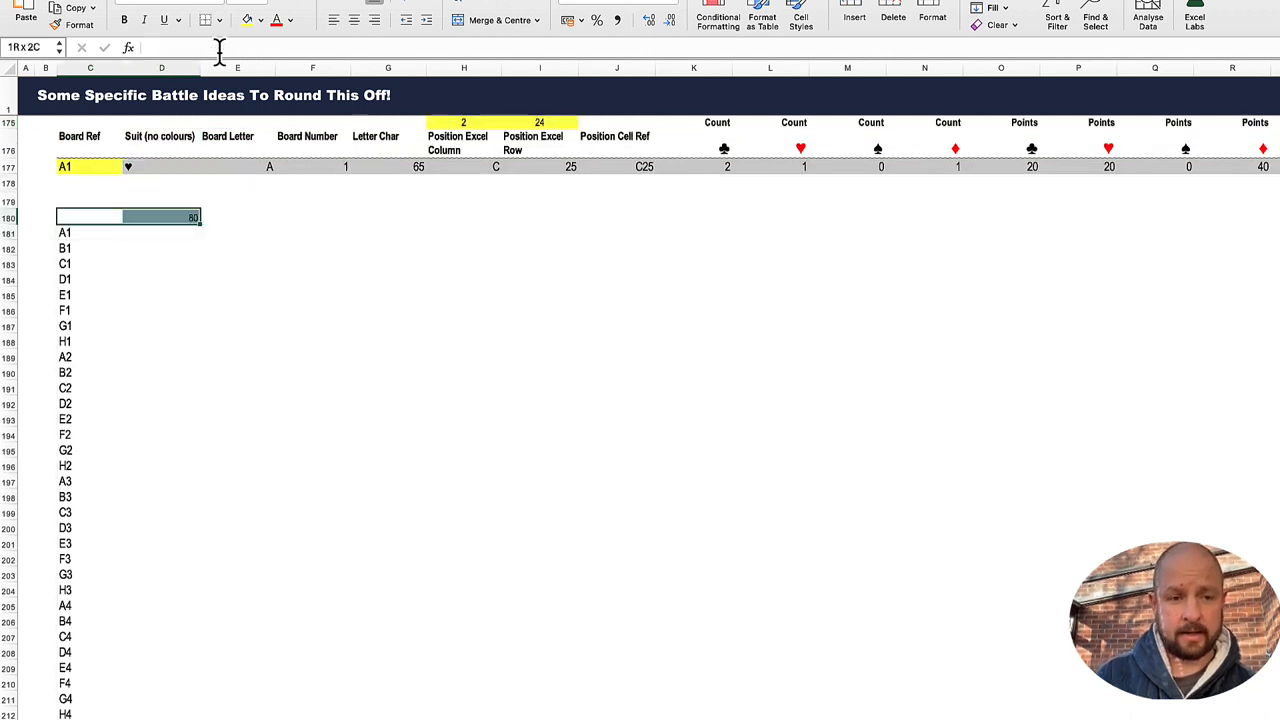
{"action": "key", "text": "shift+Down"}
{"action": "key", "text": "shift+Down"}
{"action": "key", "text": "shift+Down"}
{"action": "key", "text": "shift+Down"}
{"action": "key", "text": "shift+Down"}
{"action": "key", "text": "shift+Down"}
{"action": "key", "text": "shift+Down"}
{"action": "key", "text": "shift+Down"}
{"action": "key", "text": "shift+Down"}
{"action": "key", "text": "shift+Down"}
{"action": "key", "text": "shift+Down"}
{"action": "key", "text": "shift+Down"}
{"action": "key", "text": "shift+Down"}
{"action": "key", "text": "shift+Down"}
{"action": "key", "text": "shift+Down"}
{"action": "key", "text": "shift+Down"}
{"action": "key", "text": "shift+Down"}
{"action": "key", "text": "shift+Down"}
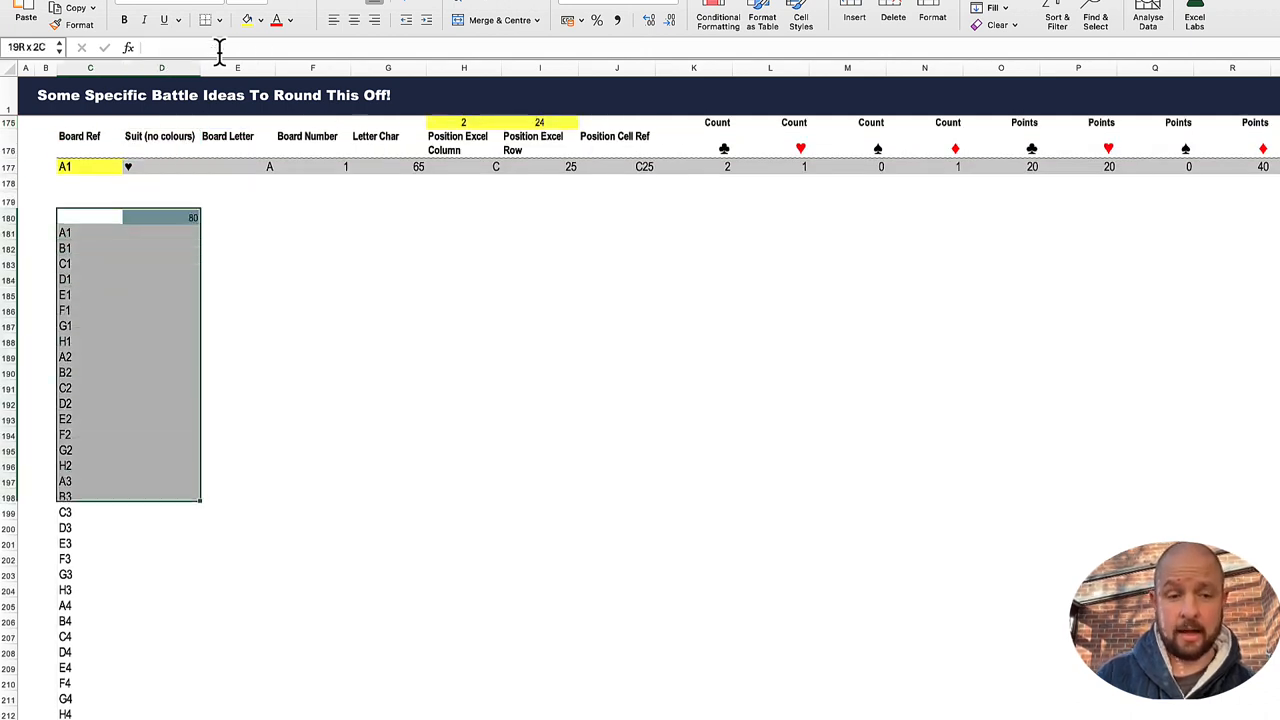
{"action": "key", "text": "shift+Down"}
{"action": "key", "text": "shift+Down"}
{"action": "key", "text": "shift+Down"}
{"action": "key", "text": "shift+Down"}
{"action": "key", "text": "shift+Down"}
{"action": "key", "text": "shift+Down"}
{"action": "key", "text": "shift+Down"}
{"action": "key", "text": "shift+Down"}
{"action": "key", "text": "shift+Down"}
{"action": "key", "text": "shift+Down"}
{"action": "key", "text": "shift+Down"}
{"action": "key", "text": "shift+Down"}
{"action": "key", "text": "shift+Down"}
{"action": "key", "text": "shift+Down"}
{"action": "key", "text": "shift+Down"}
{"action": "key", "text": "shift+Down"}
{"action": "key", "text": "shift+Down"}
{"action": "key", "text": "shift+Down"}
{"action": "key", "text": "shift+Down"}
{"action": "key", "text": "shift+Down"}
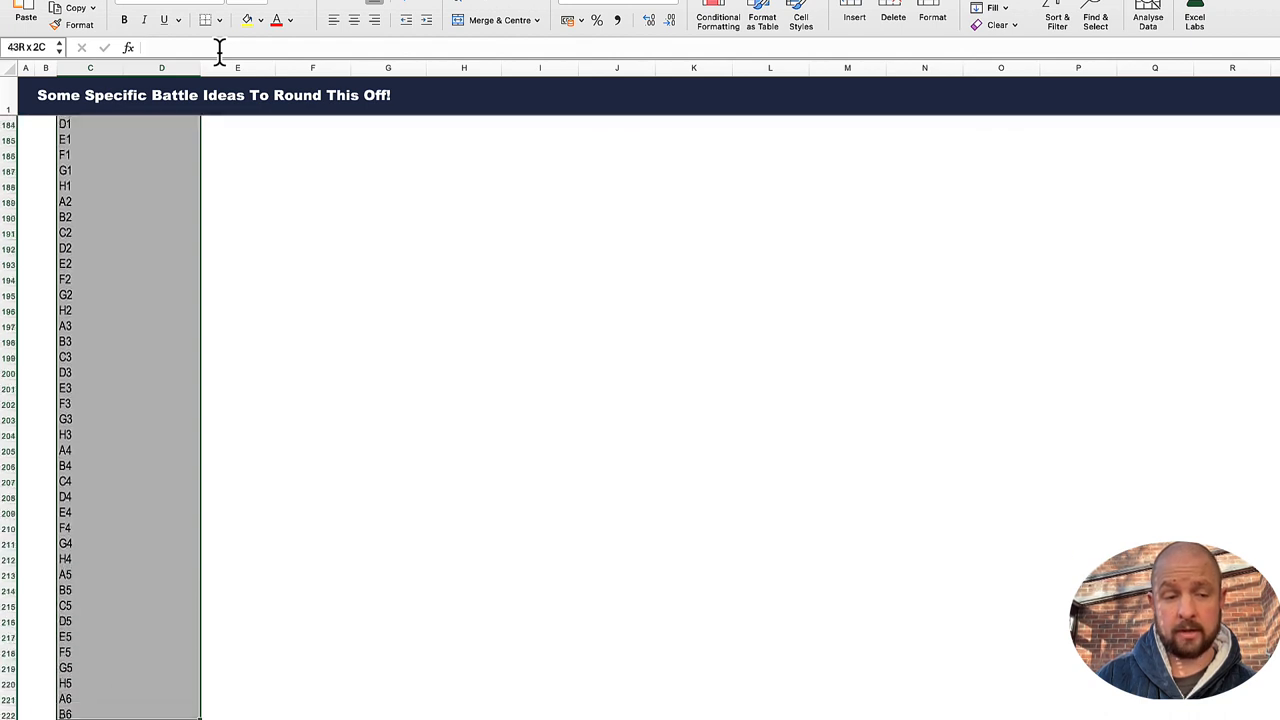
{"action": "key", "text": "shift+Down"}
{"action": "key", "text": "shift+Down"}
{"action": "key", "text": "shift+Down"}
{"action": "key", "text": "shift+Down"}
{"action": "key", "text": "shift+Down"}
{"action": "key", "text": "shift+Down"}
{"action": "key", "text": "shift+Down"}
{"action": "key", "text": "shift+Down"}
{"action": "key", "text": "shift+Down"}
{"action": "key", "text": "shift+Down"}
{"action": "key", "text": "shift+Down"}
{"action": "key", "text": "shift+Down"}
{"action": "key", "text": "shift+Down"}
{"action": "key", "text": "shift+Down"}
{"action": "key", "text": "shift+Down"}
{"action": "key", "text": "shift+Down"}
{"action": "key", "text": "shift+Down"}
{"action": "key", "text": "shift+Down"}
{"action": "key", "text": "shift+Down"}
{"action": "key", "text": "shift+Down"}
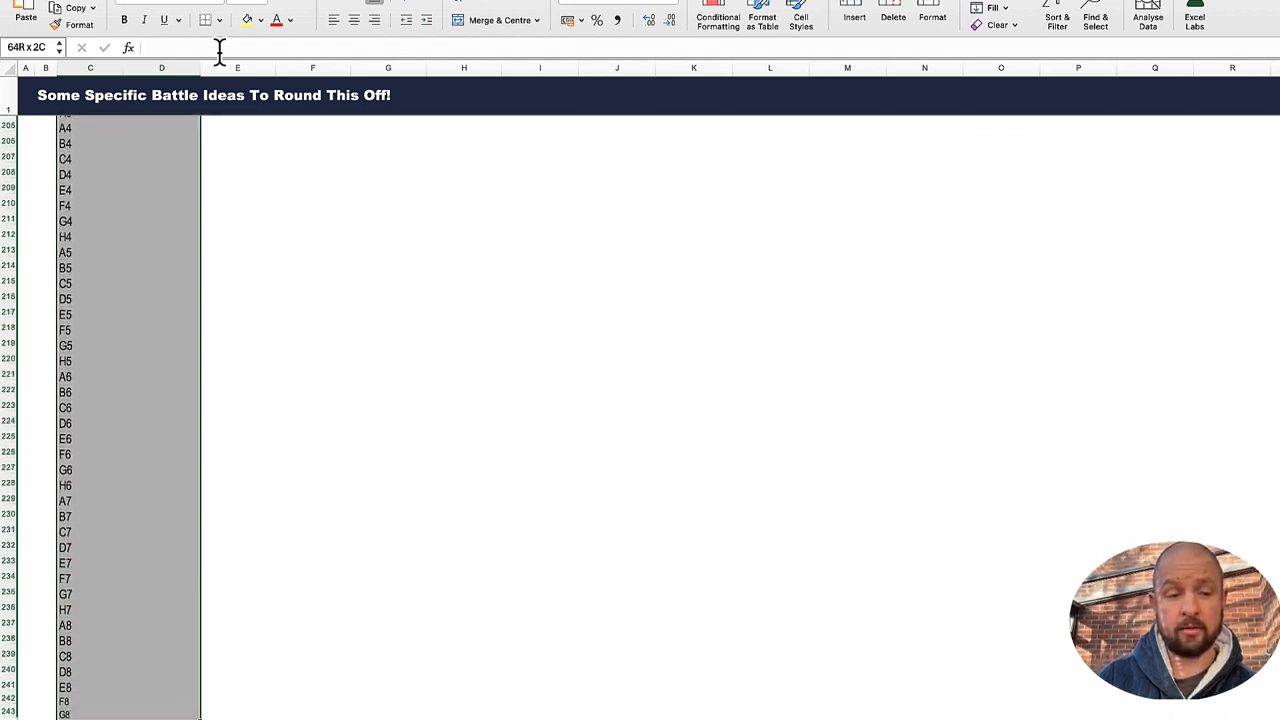
{"action": "key", "text": "shift+Down"}
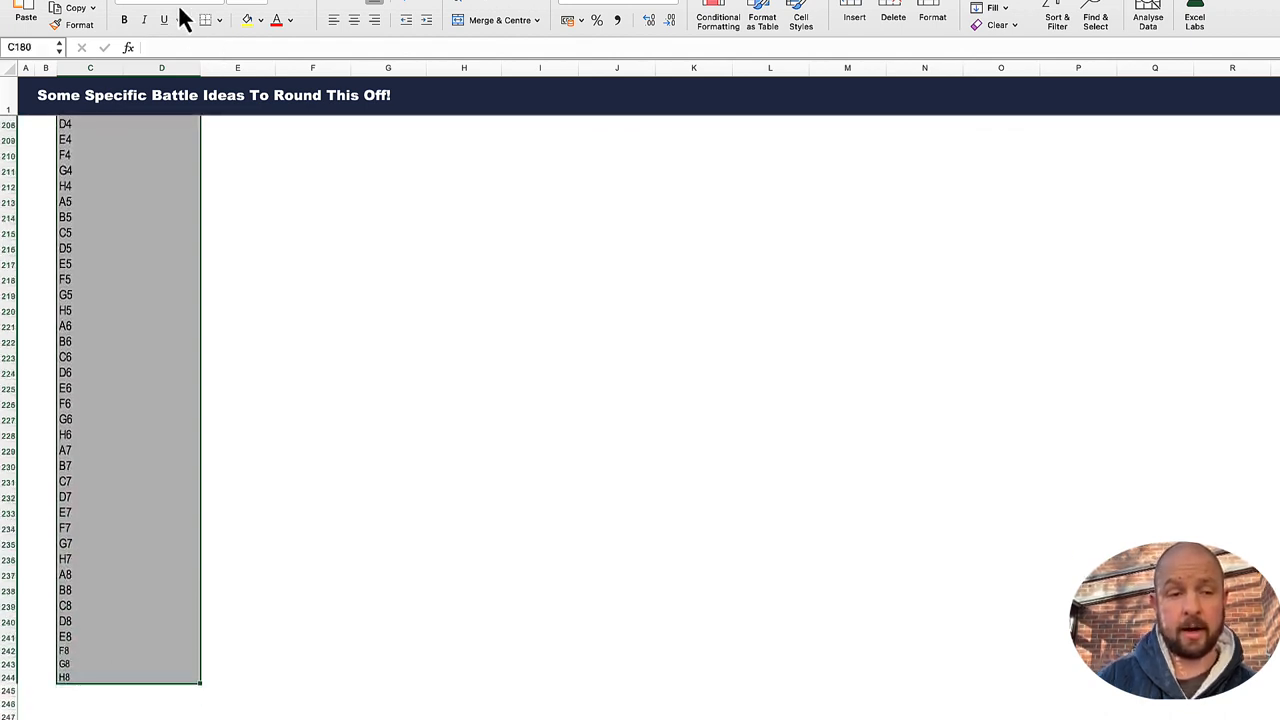
{"action": "scroll", "coordinate": [177, 251], "scroll_direction": "up", "scroll_amount": 13}
{"action": "scroll", "coordinate": [120, 255], "scroll_direction": "down", "scroll_amount": 2}
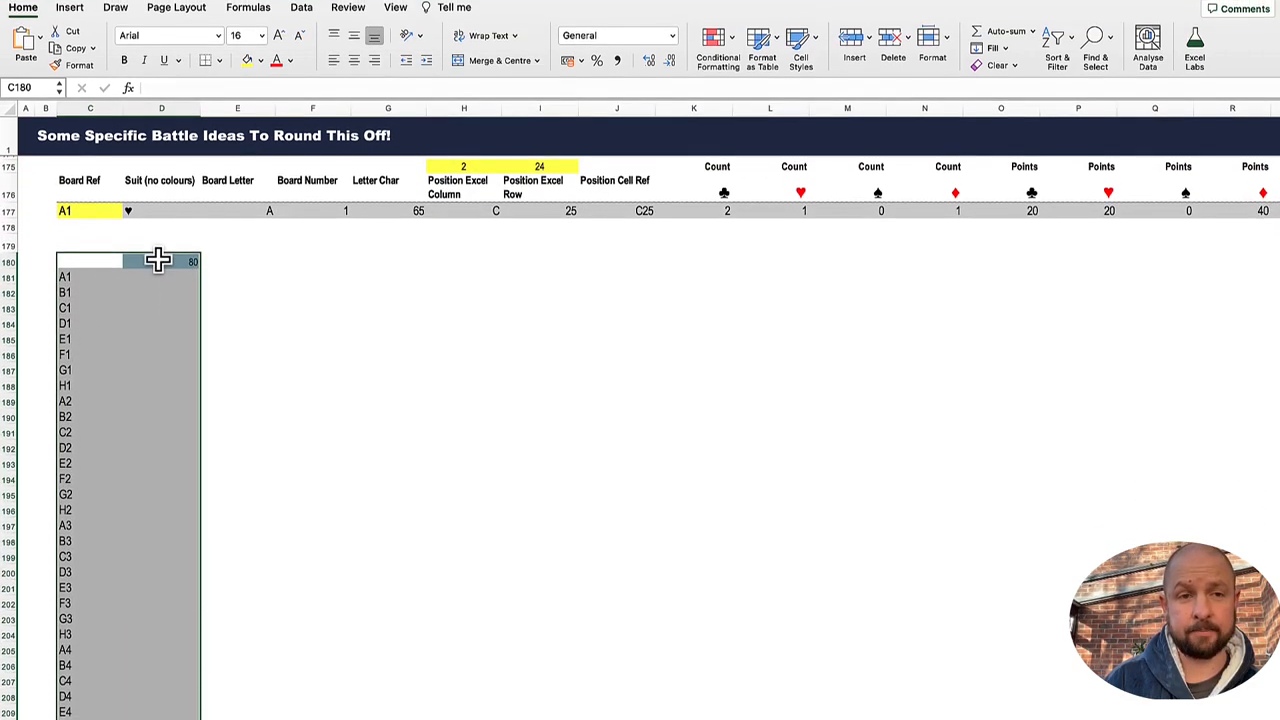
{"action": "left_click", "coordinate": [302, 9]}
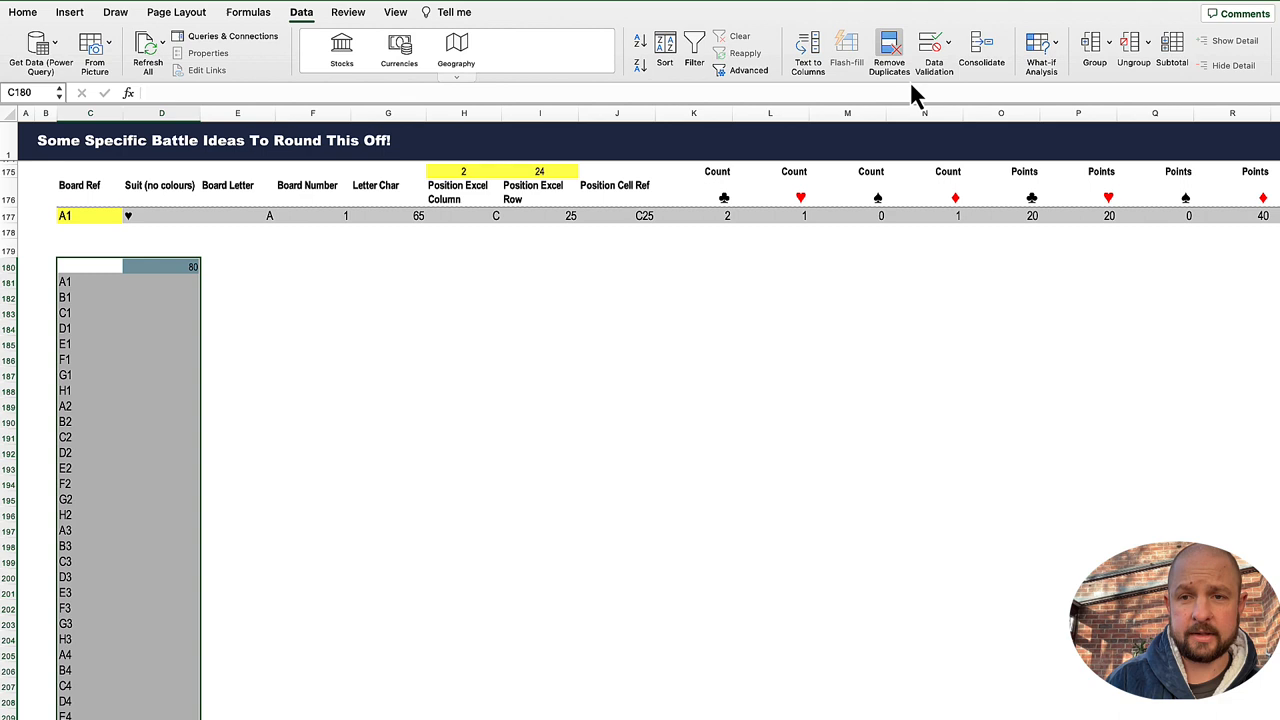
{"action": "left_click", "coordinate": [1052, 41]}
{"action": "left_click", "coordinate": [1066, 106]}
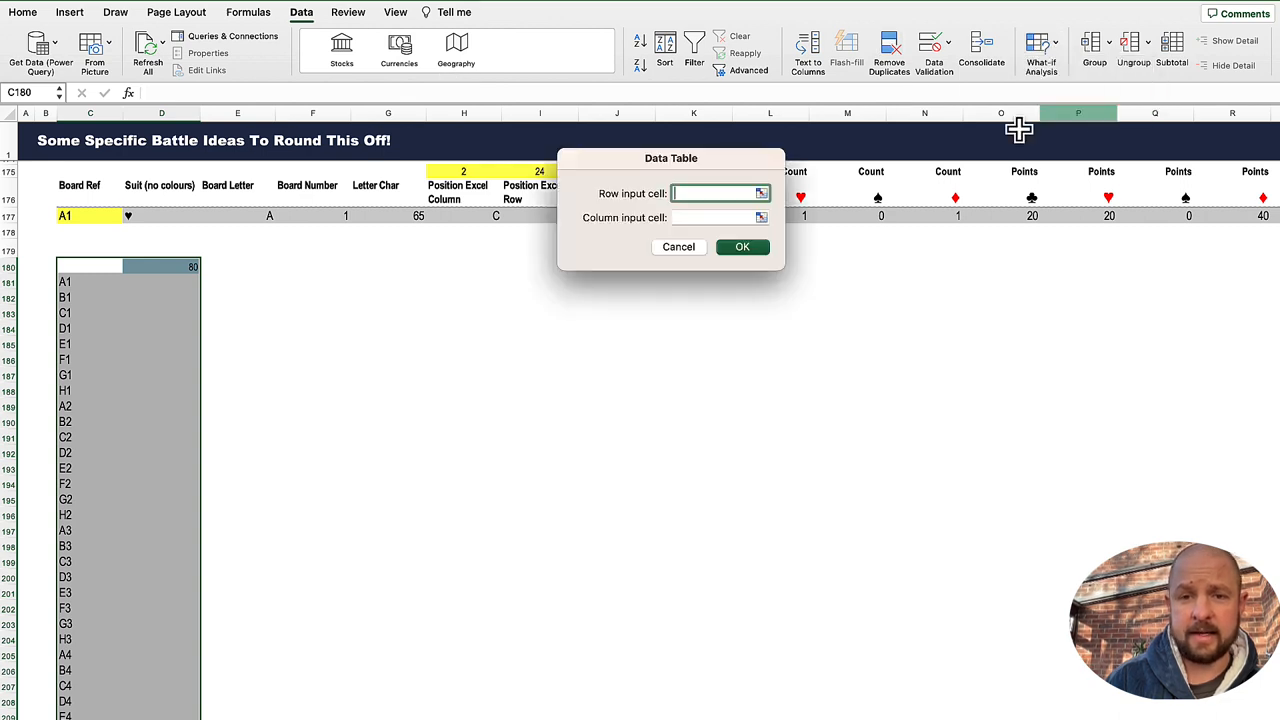
{"action": "left_click", "coordinate": [696, 218]}
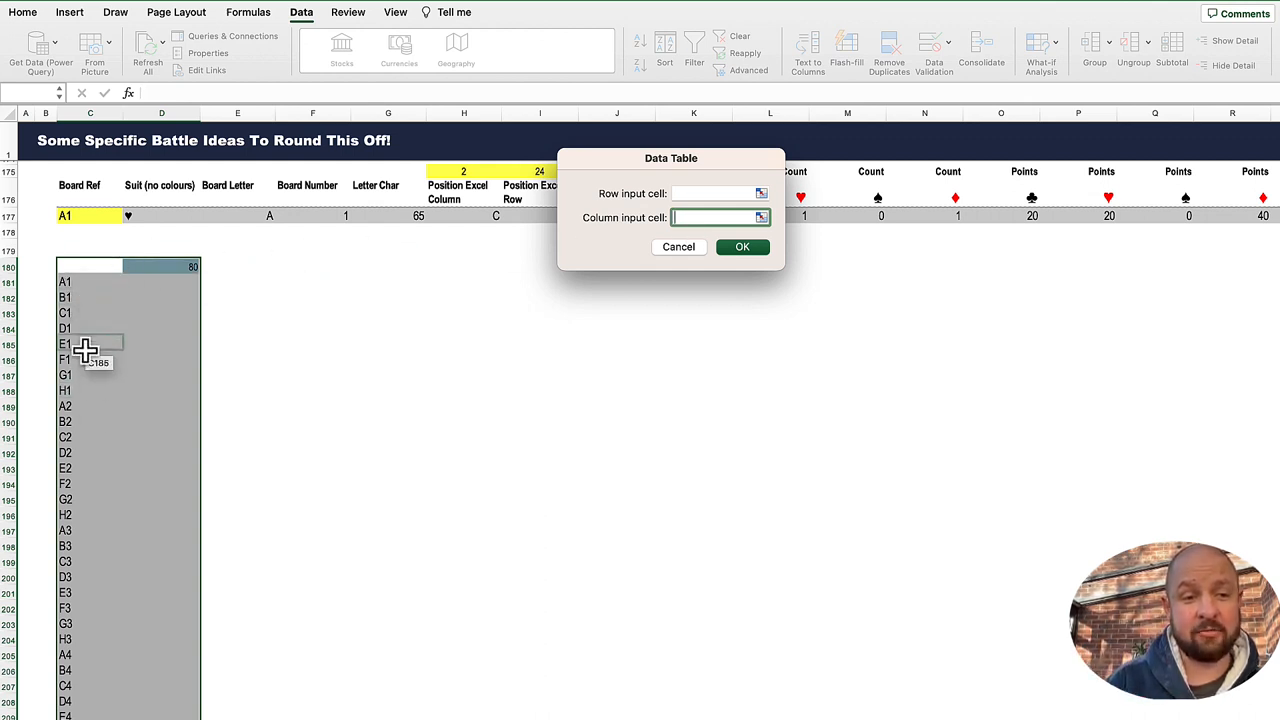
{"action": "left_click", "coordinate": [87, 214]}
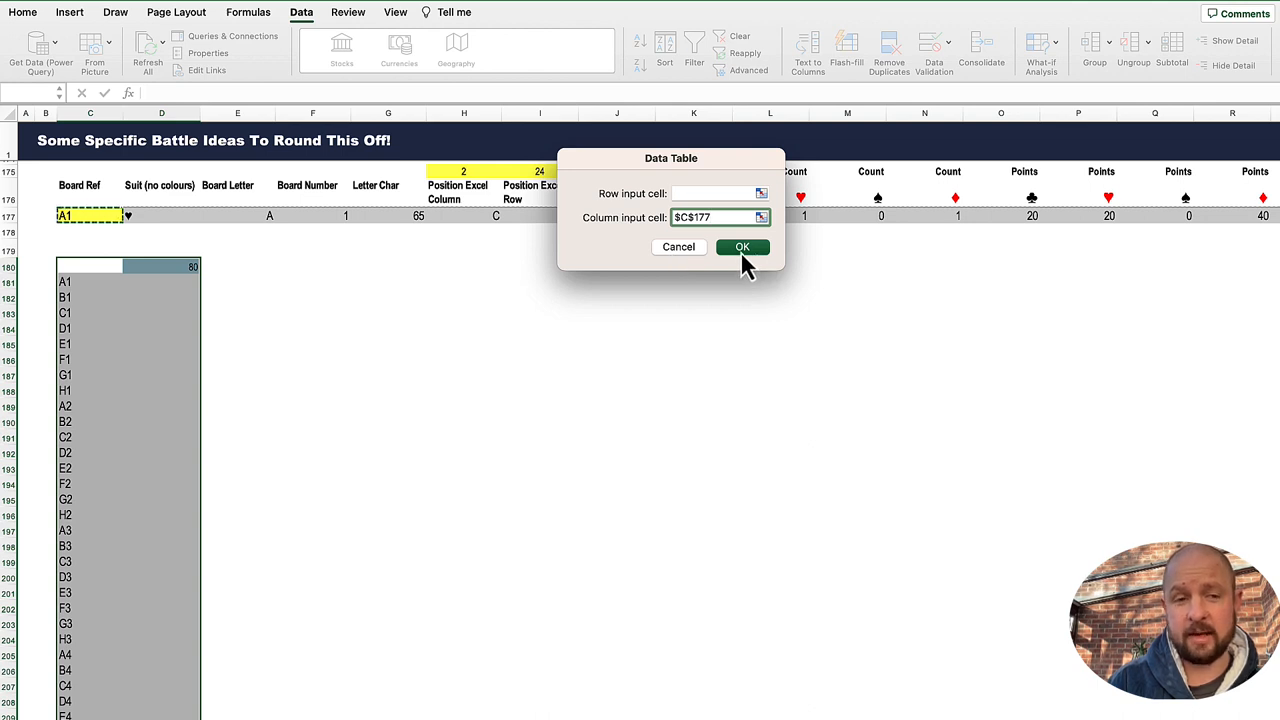
{"action": "left_click", "coordinate": [741, 248]}
{"action": "left_click", "coordinate": [334, 314]}
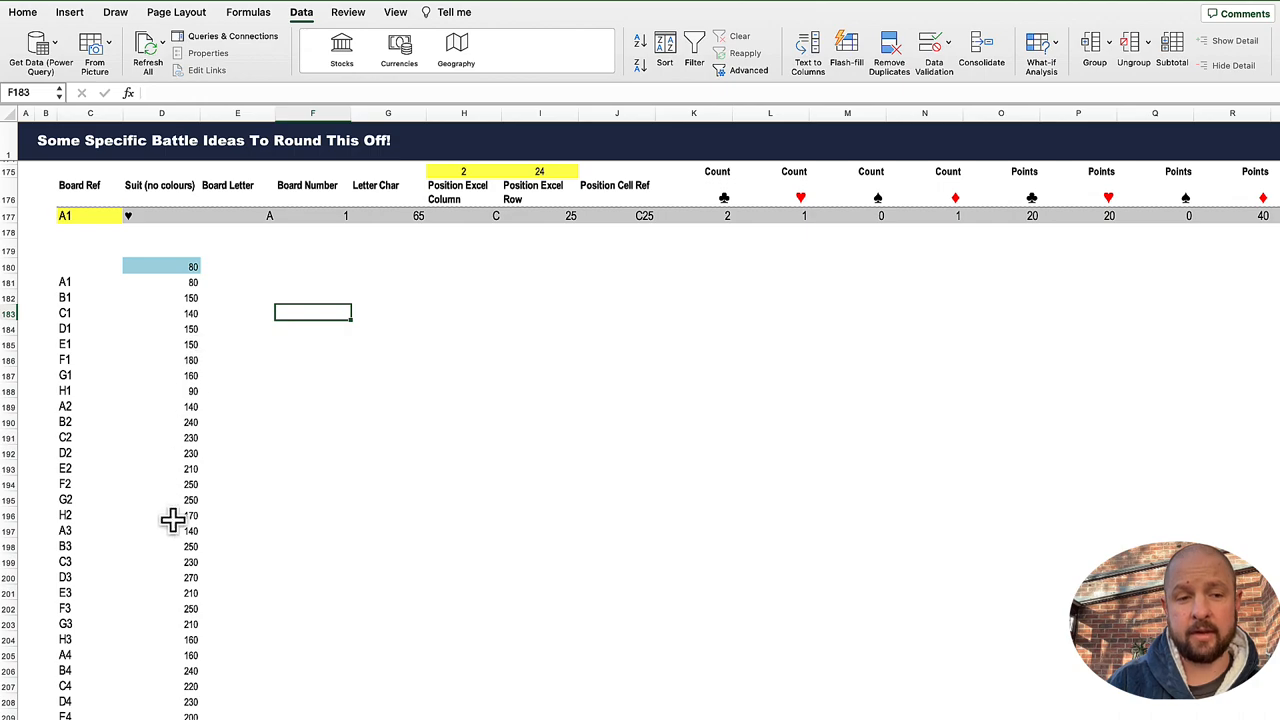
Step: Compare the data table scores with the full list's Total column and look back over the earlier scoring grids
{"action": "scroll", "coordinate": [172, 520], "scroll_direction": "up", "scroll_amount": 5}
{"action": "scroll", "coordinate": [706, 331], "scroll_direction": "right", "scroll_amount": 2}
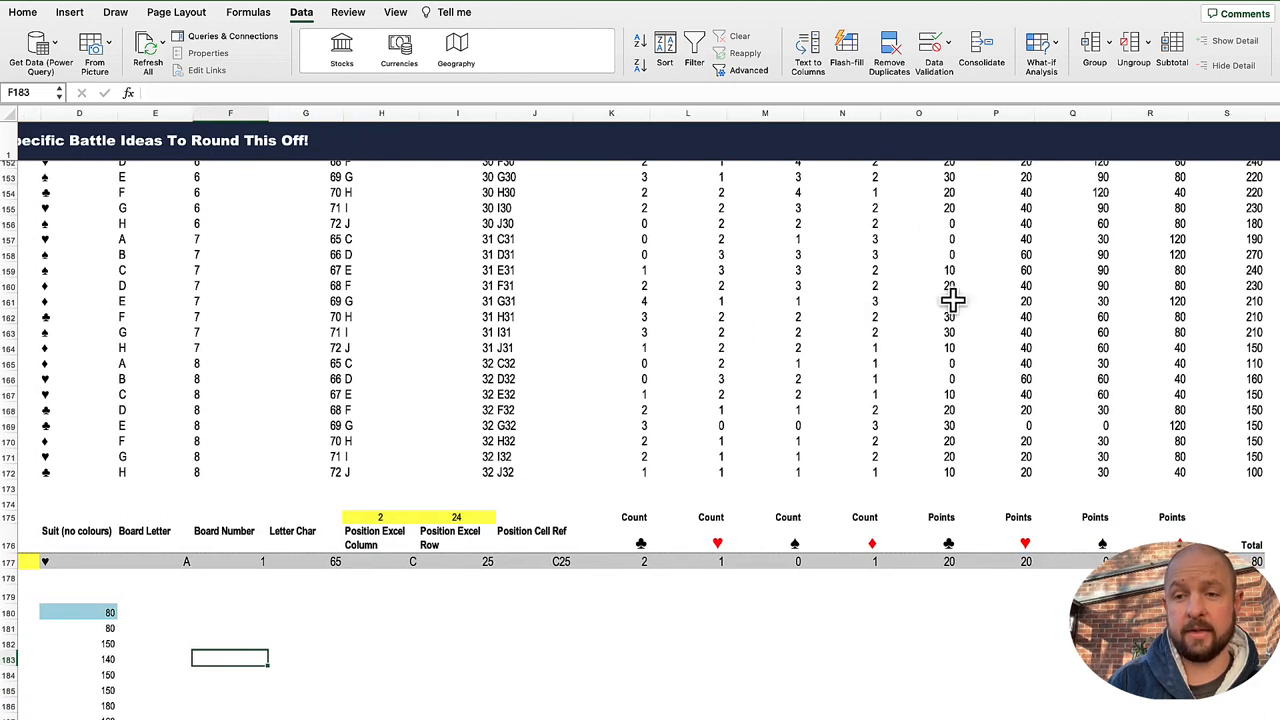
{"action": "scroll", "coordinate": [1017, 416], "scroll_direction": "left", "scroll_amount": 2}
{"action": "scroll", "coordinate": [1017, 416], "scroll_direction": "down", "scroll_amount": 5}
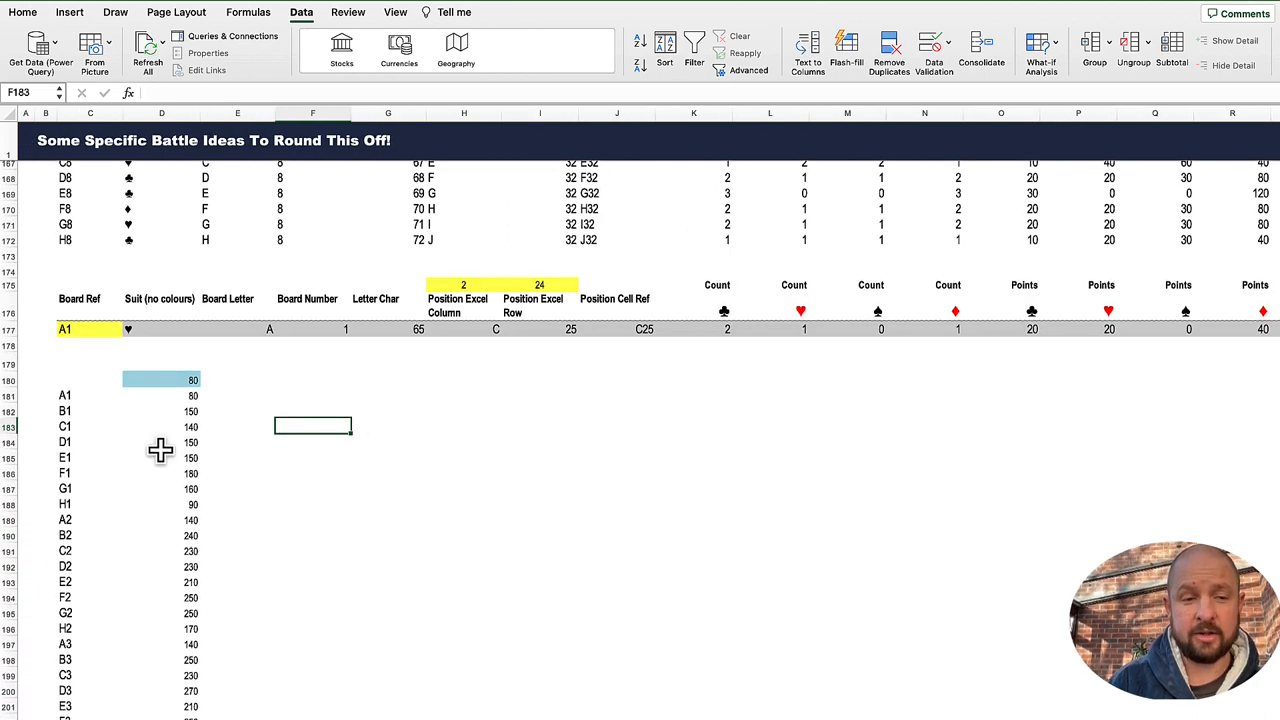
{"action": "scroll", "coordinate": [188, 437], "scroll_direction": "up", "scroll_amount": 15}
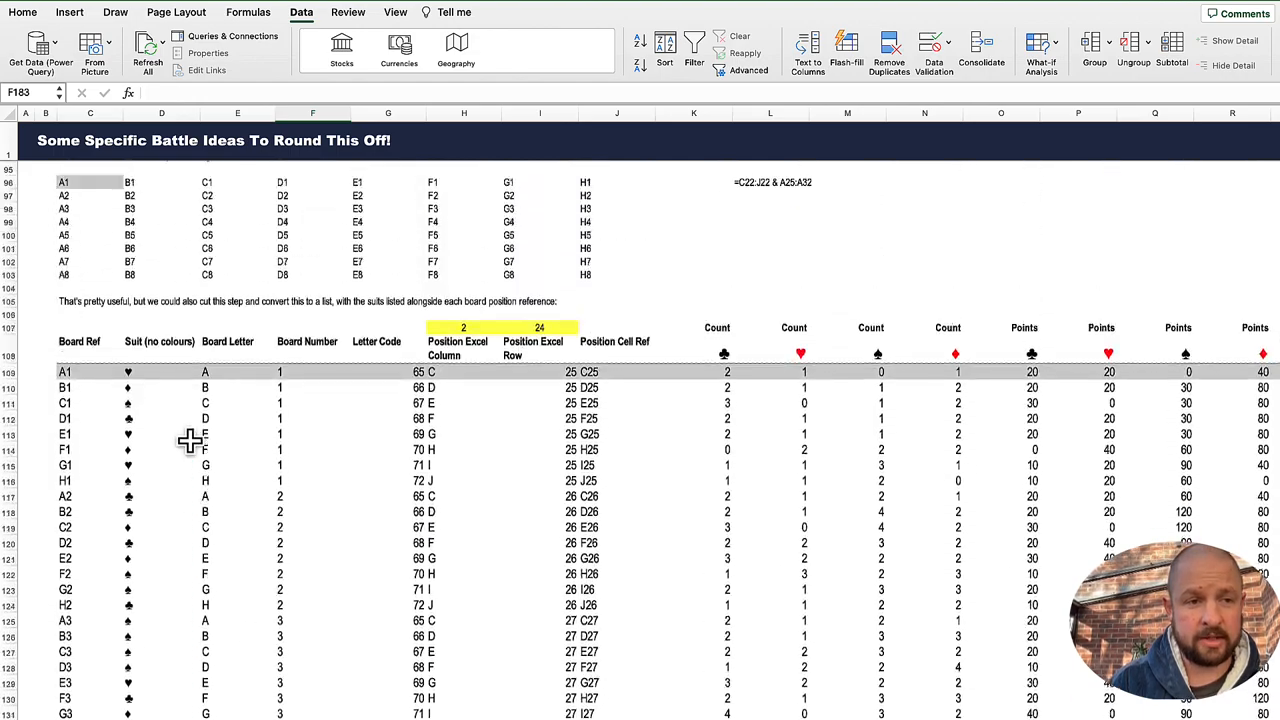
{"action": "scroll", "coordinate": [190, 440], "scroll_direction": "up", "scroll_amount": 8}
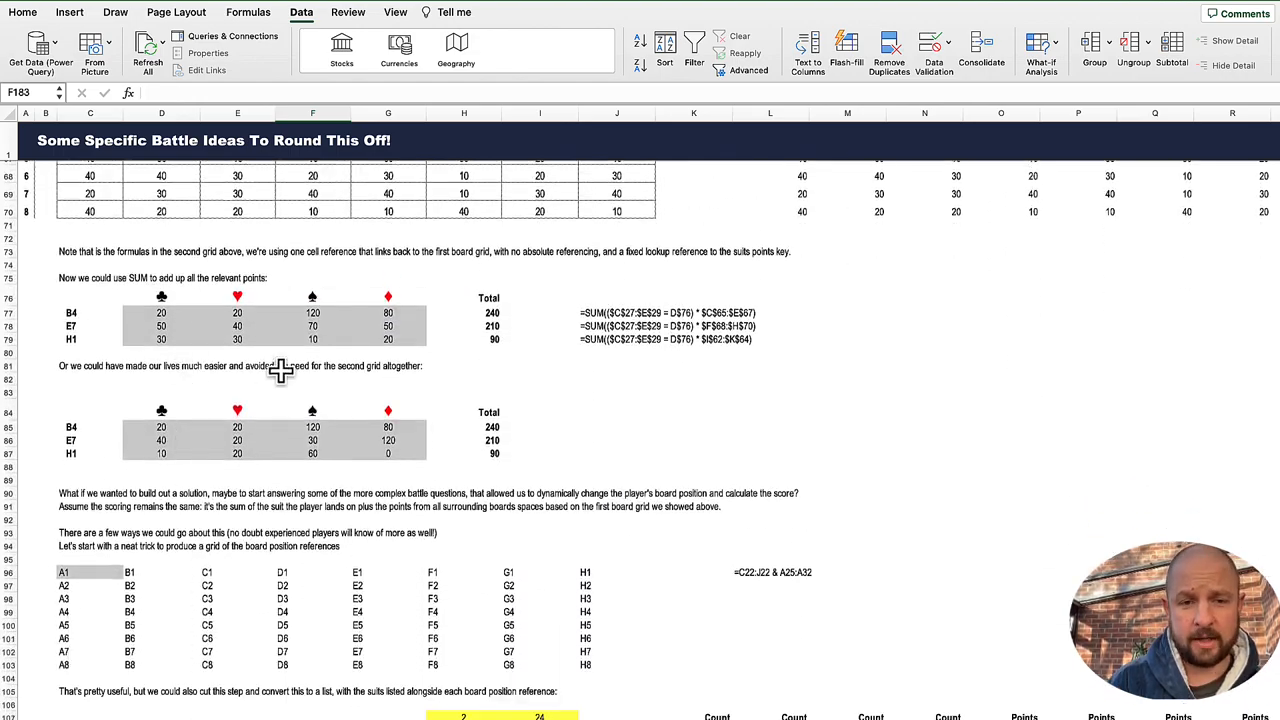
Step: Compare board position B4's total in H77 with its score in the data table at D206
{"action": "left_click", "coordinate": [70, 315]}
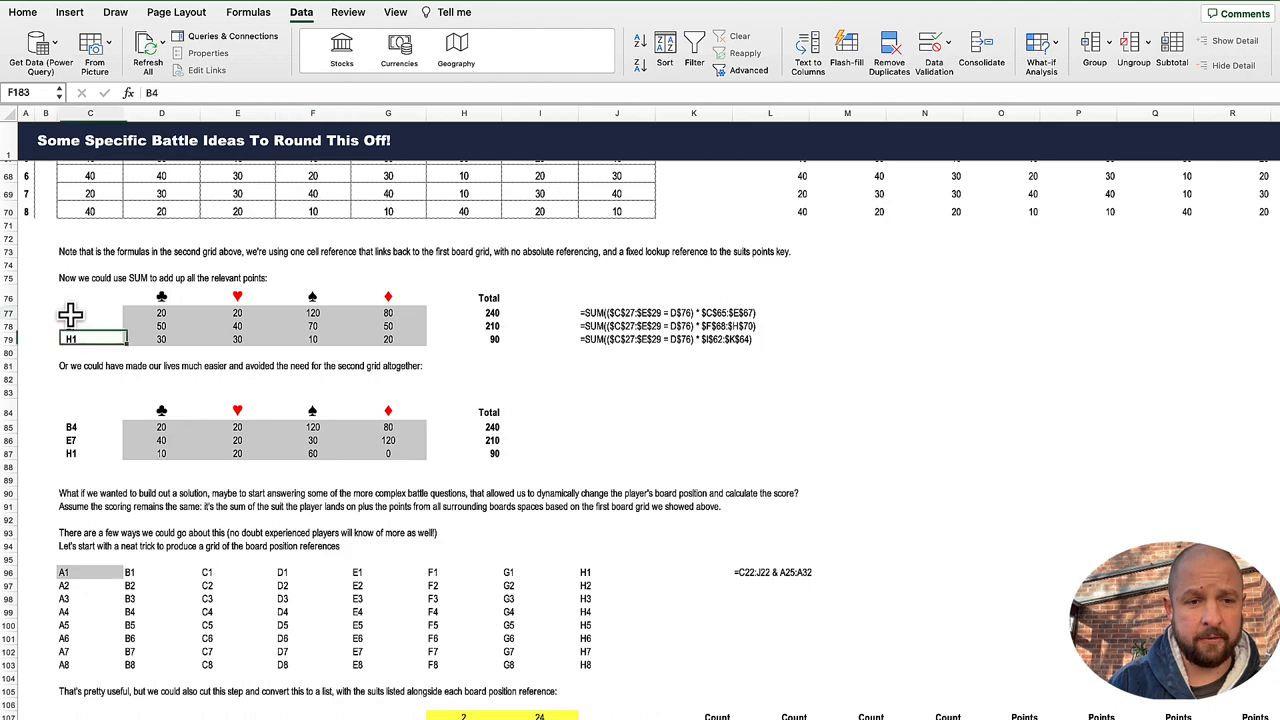
{"action": "left_click", "coordinate": [492, 313]}
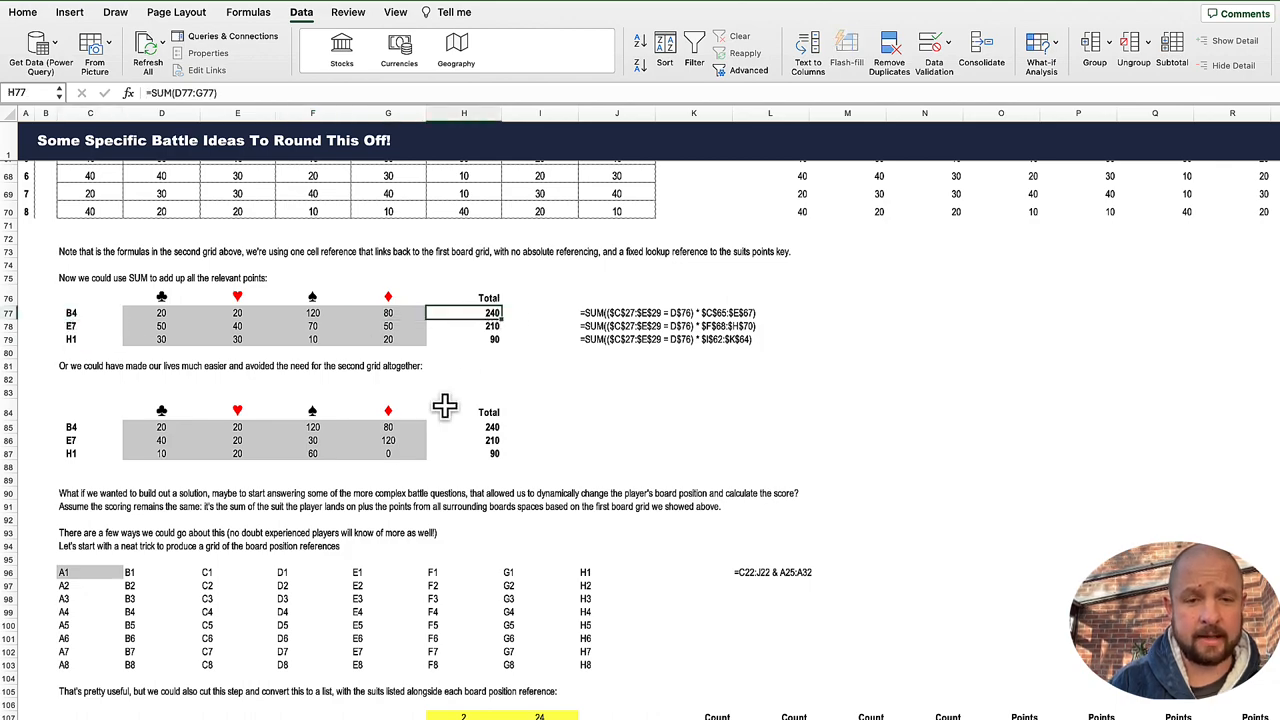
{"action": "scroll", "coordinate": [414, 460], "scroll_direction": "down", "scroll_amount": 20}
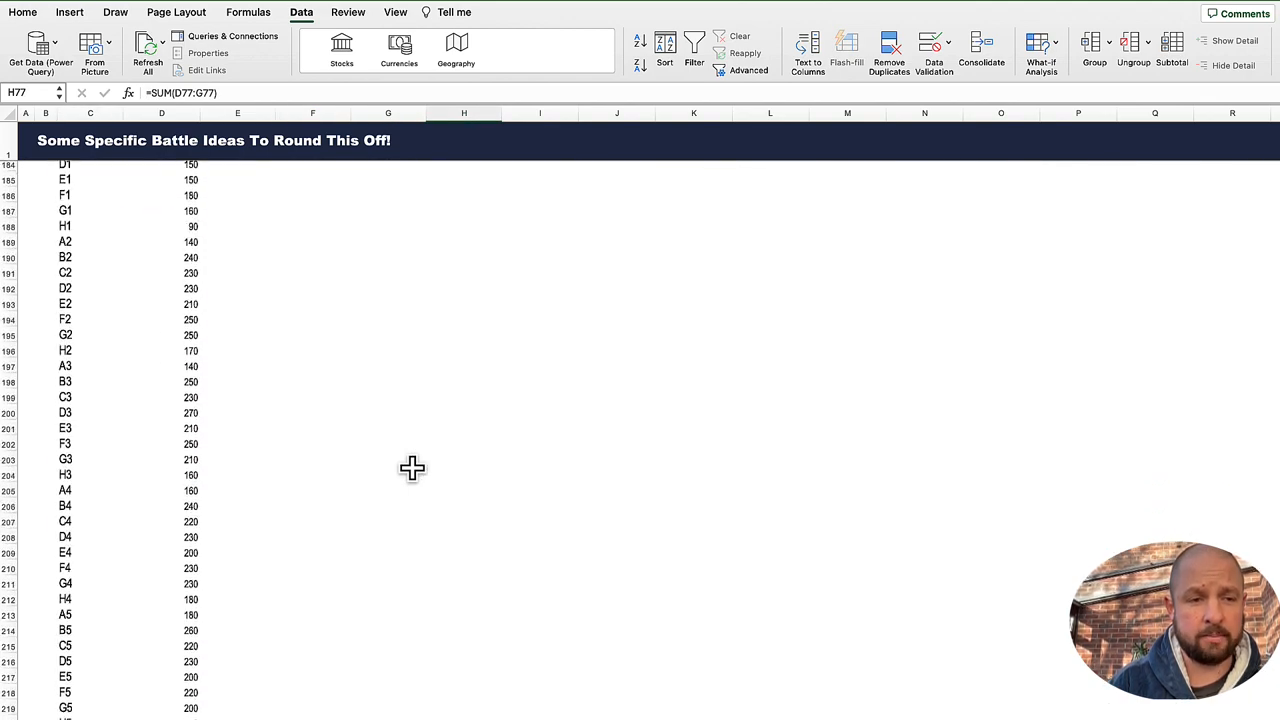
{"action": "left_click", "coordinate": [68, 506]}
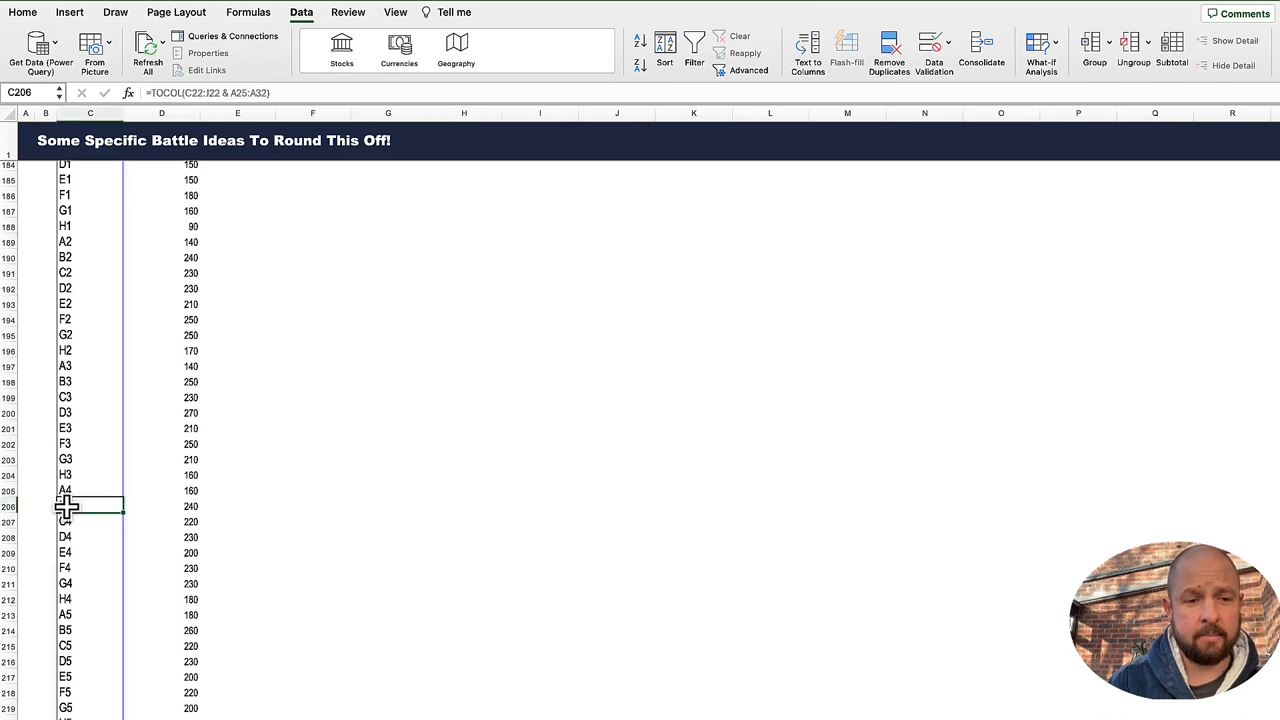
{"action": "left_click", "coordinate": [177, 506]}
{"action": "scroll", "coordinate": [588, 411], "scroll_direction": "up", "scroll_amount": 9}
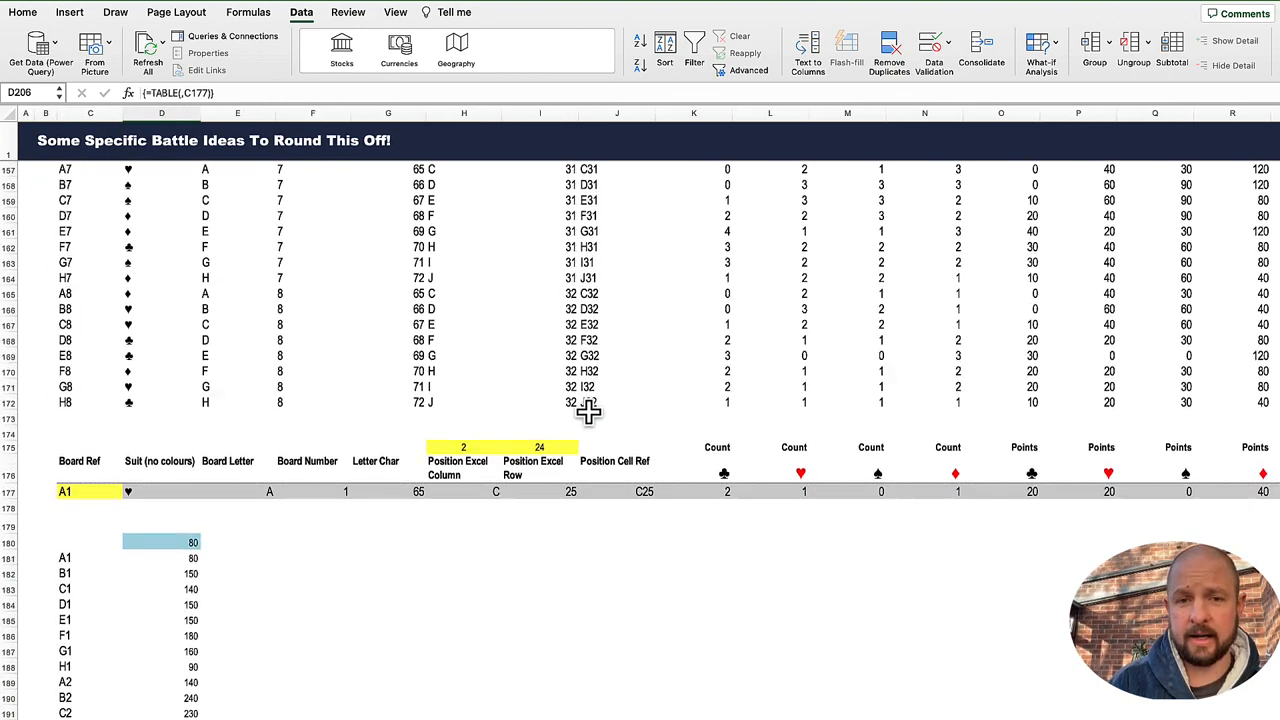
Step: Check B4's BYROW total in S134 of the full list and look back over the list's columns
{"action": "scroll", "coordinate": [588, 411], "scroll_direction": "up", "scroll_amount": 8}
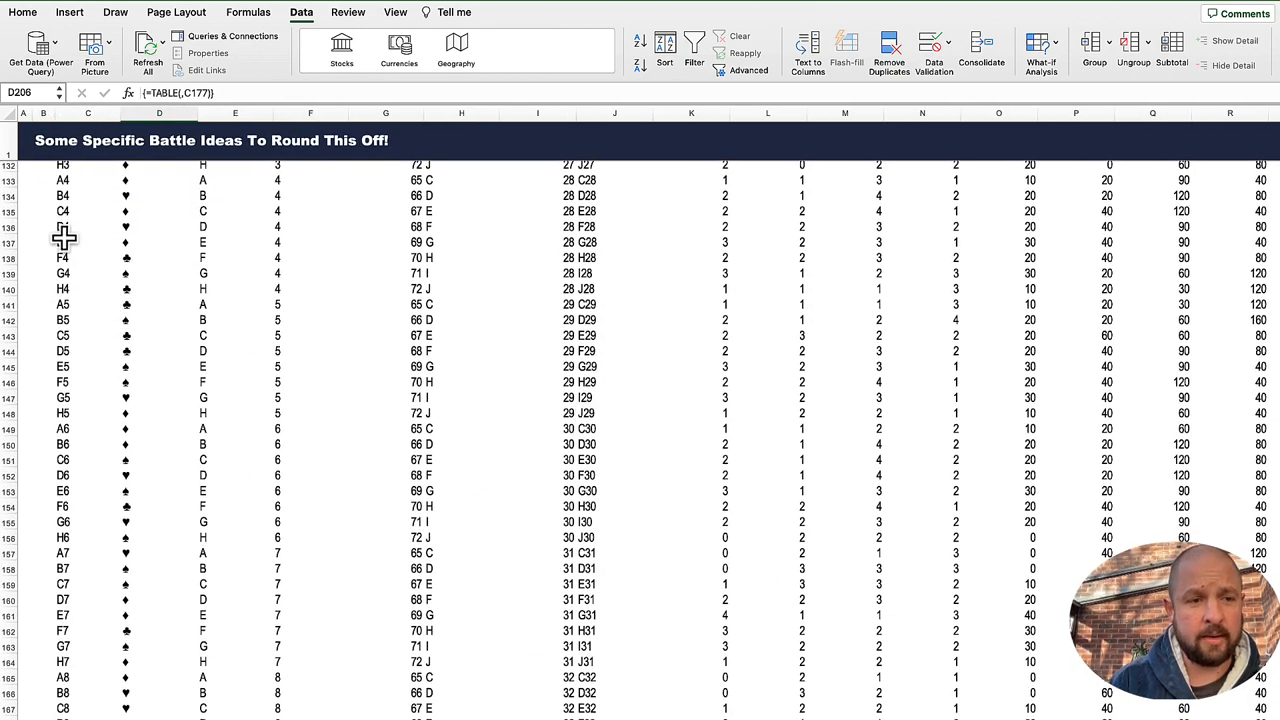
{"action": "left_click", "coordinate": [63, 201]}
{"action": "key", "text": "ctrl+Right"}
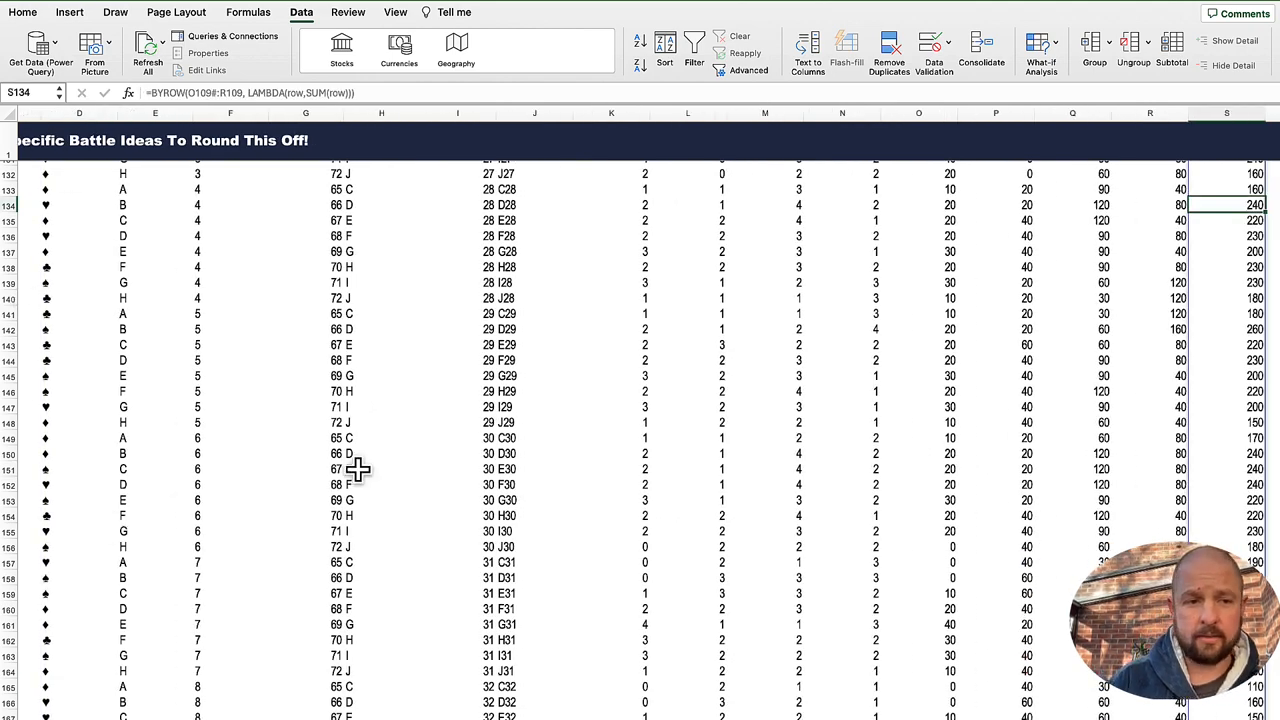
{"action": "scroll", "coordinate": [358, 469], "scroll_direction": "left", "scroll_amount": 3}
{"action": "scroll", "coordinate": [358, 469], "scroll_direction": "up", "scroll_amount": 10}
{"action": "scroll", "coordinate": [358, 469], "scroll_direction": "up", "scroll_amount": 1}
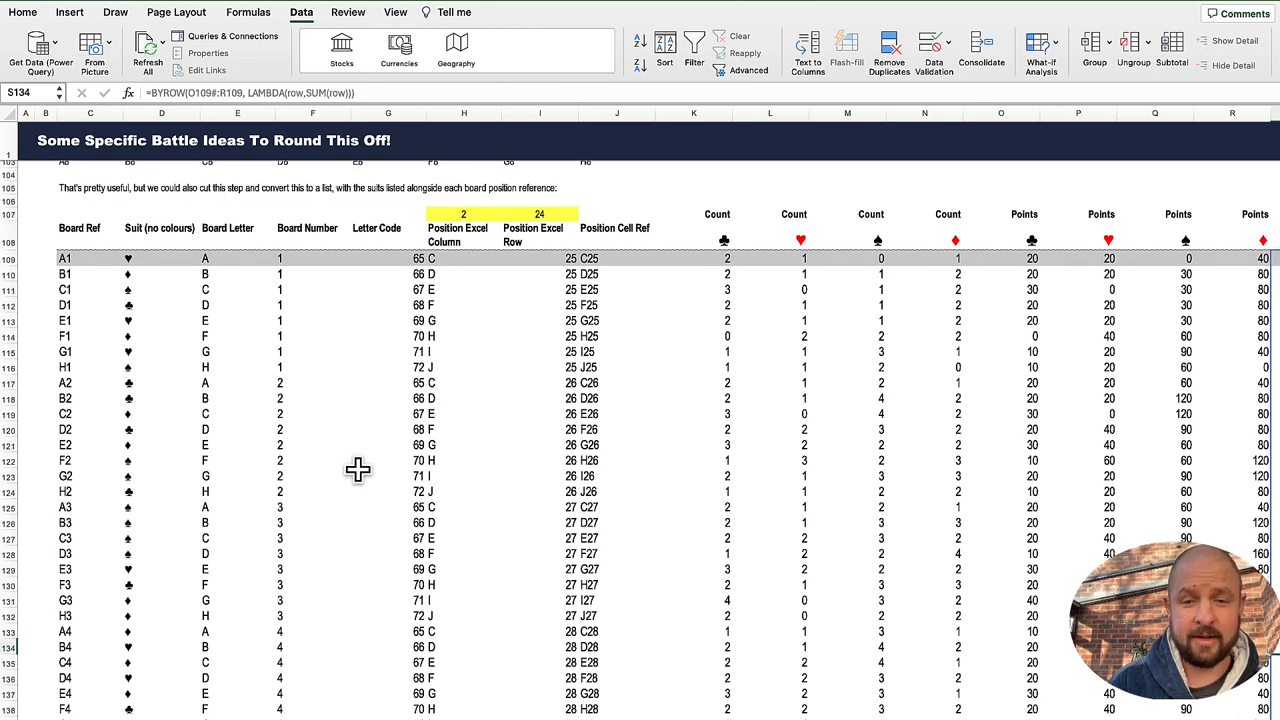
{"action": "scroll", "coordinate": [400, 425], "scroll_direction": "up", "scroll_amount": 2}
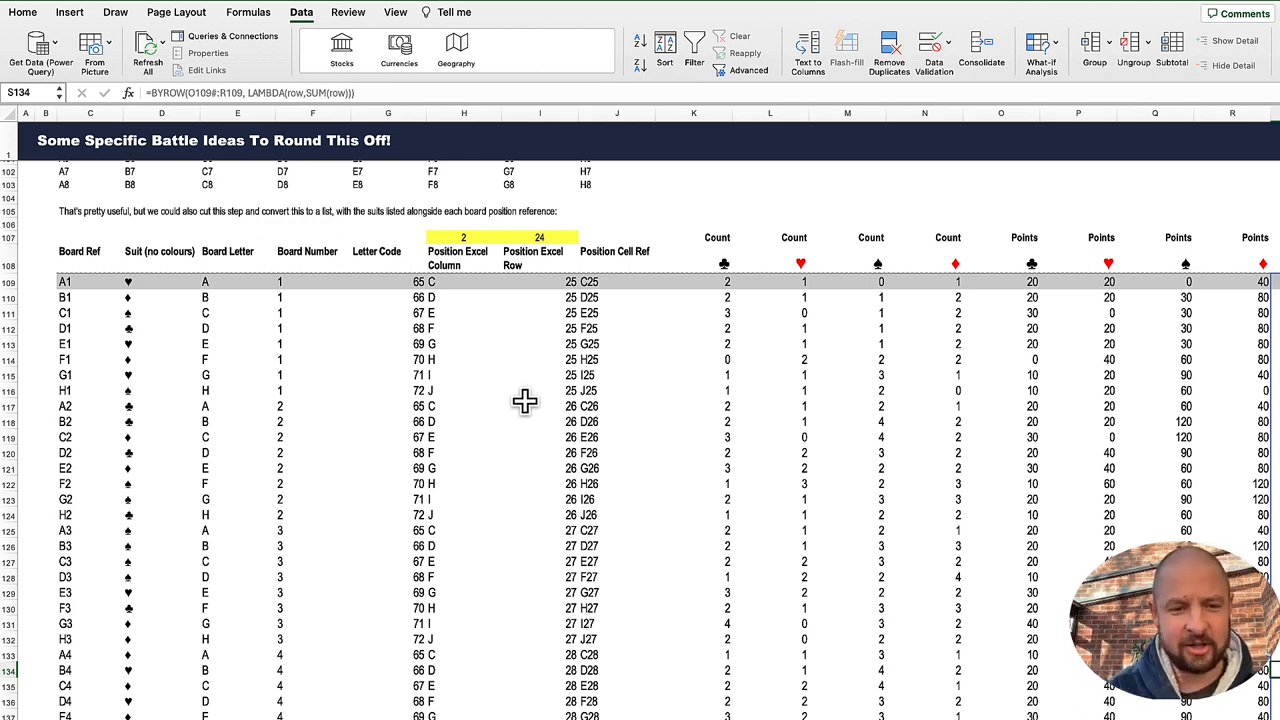
{"action": "scroll", "coordinate": [505, 497], "scroll_direction": "down", "scroll_amount": 20}
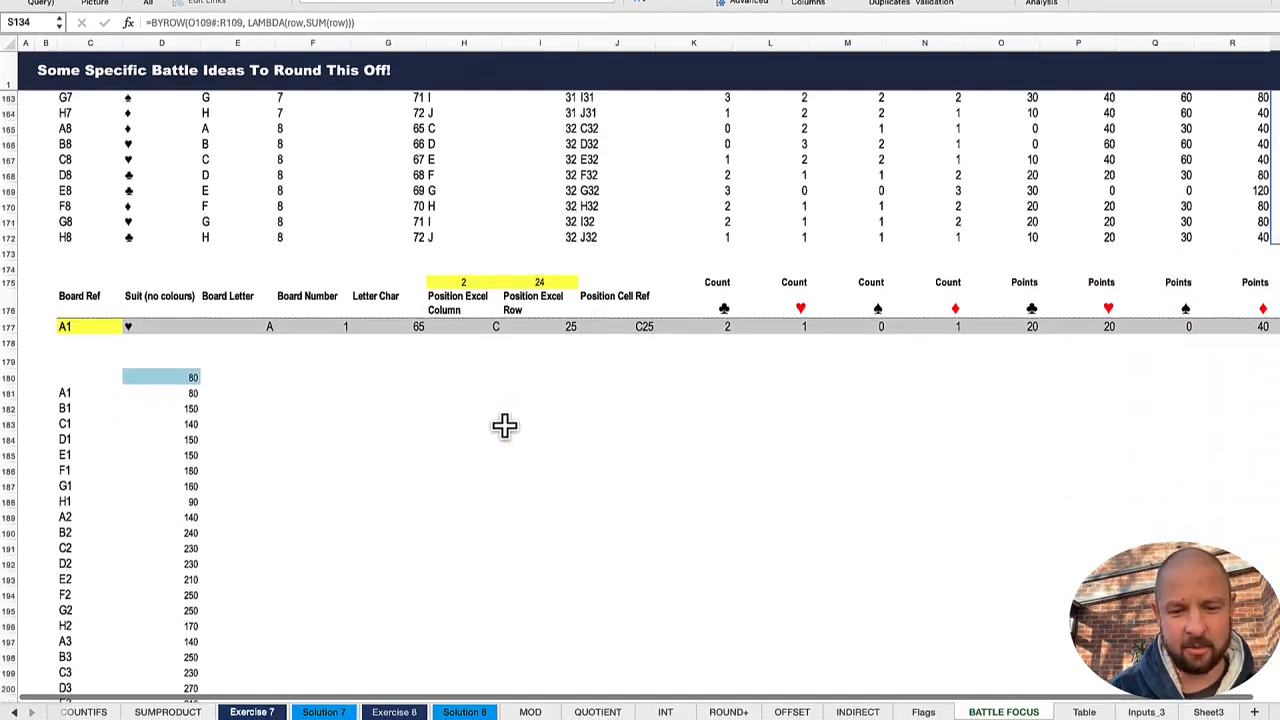
Step: Look over the Table sheet's sales data and inspect the total revenue formula in K22 of the SUMPRODUCT sheet
{"action": "left_click", "coordinate": [1083, 712]}
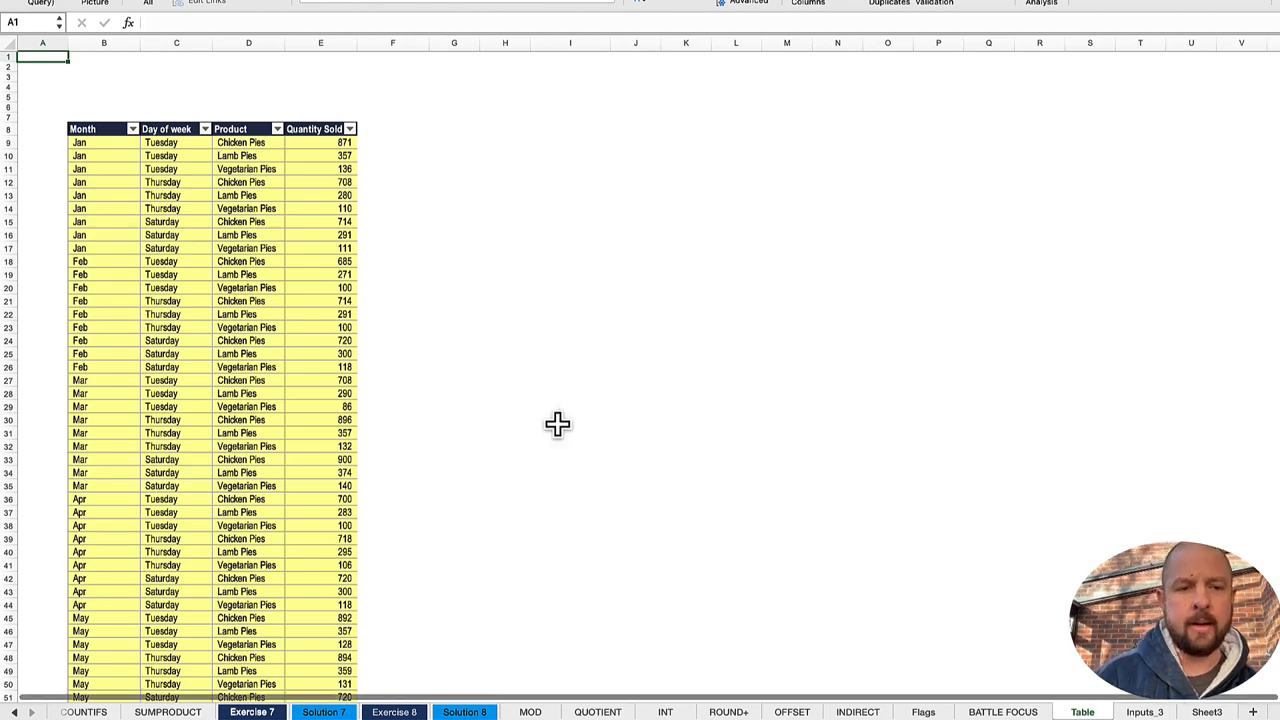
{"action": "left_click", "coordinate": [238, 221]}
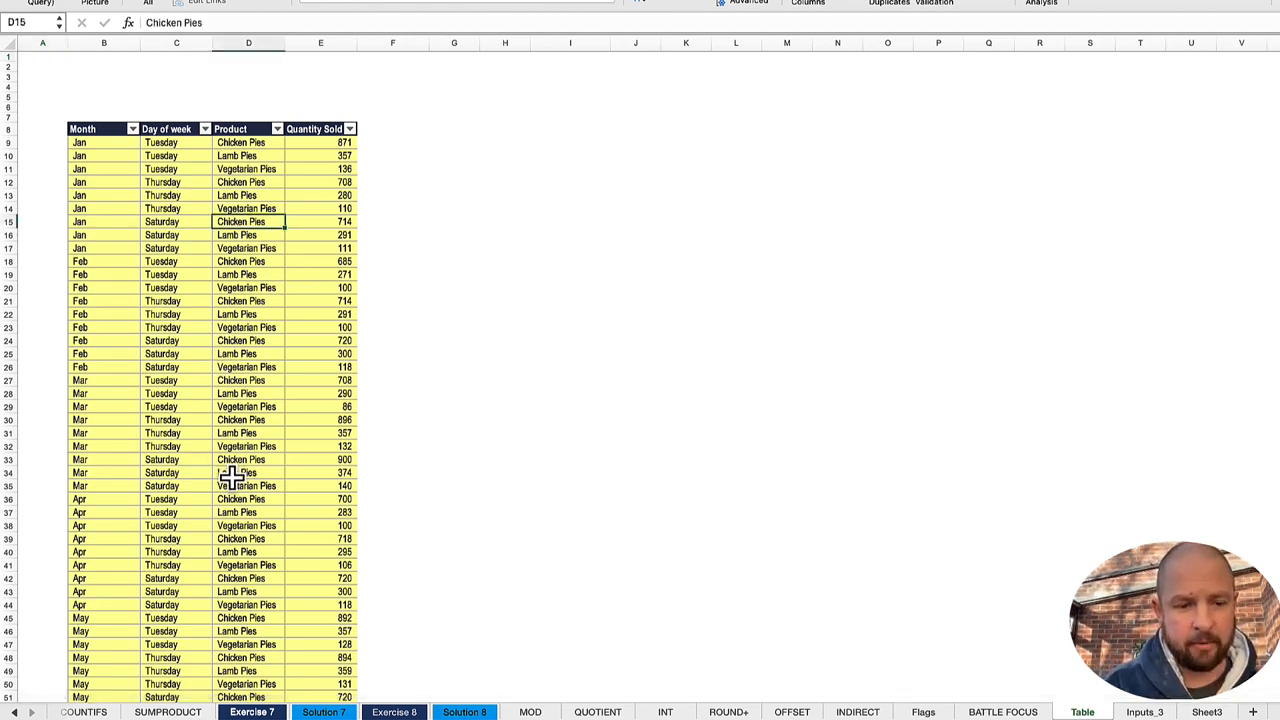
{"action": "left_click", "coordinate": [178, 711]}
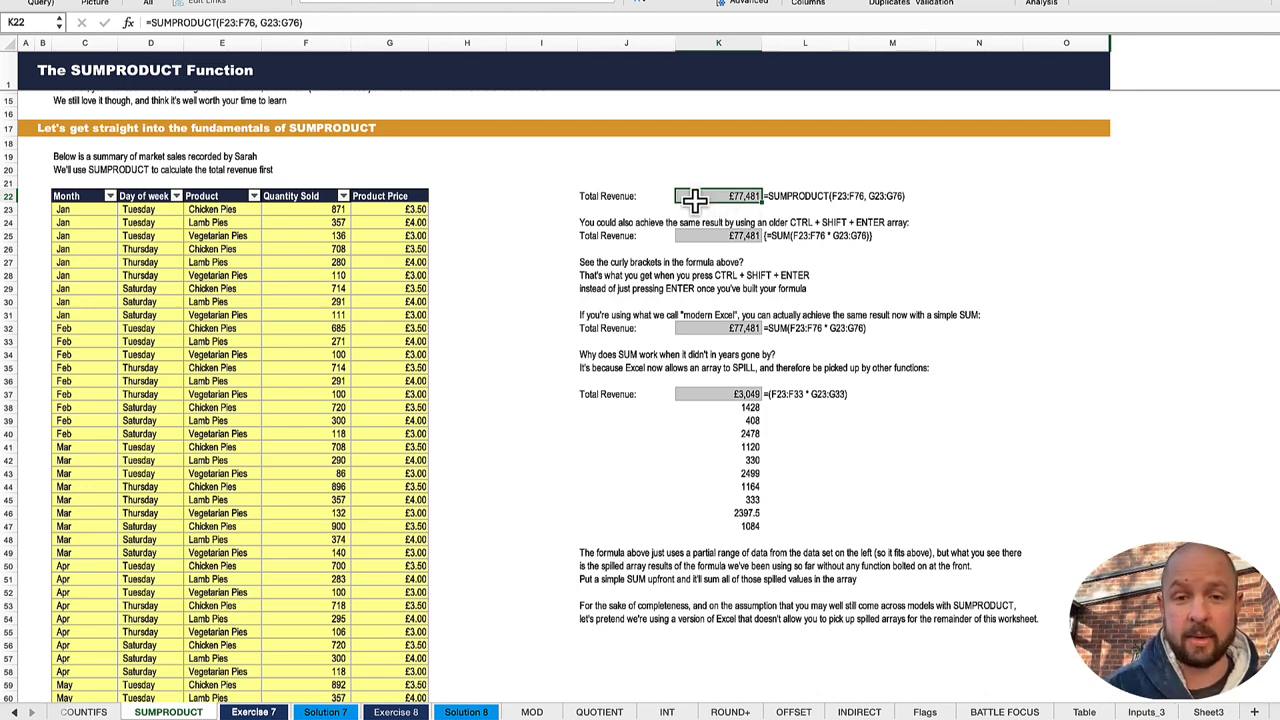
{"action": "left_click", "coordinate": [386, 22]}
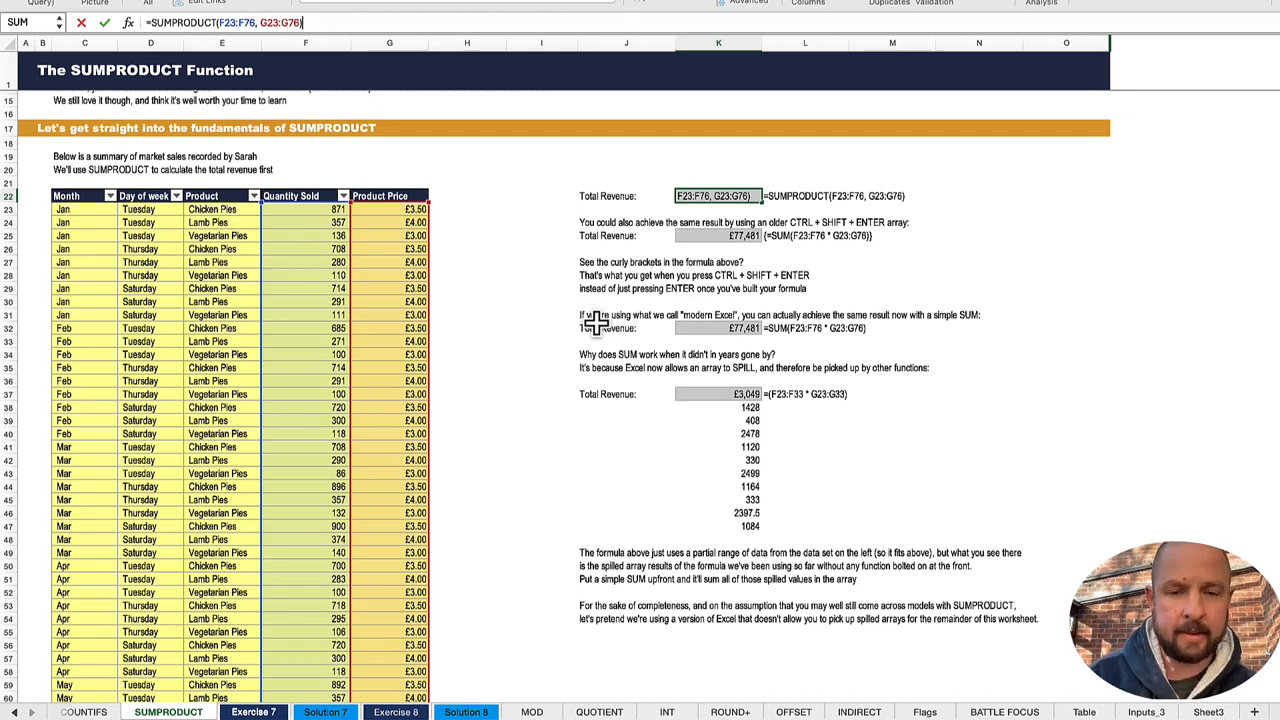
{"action": "key", "text": "ctrl+Return"}
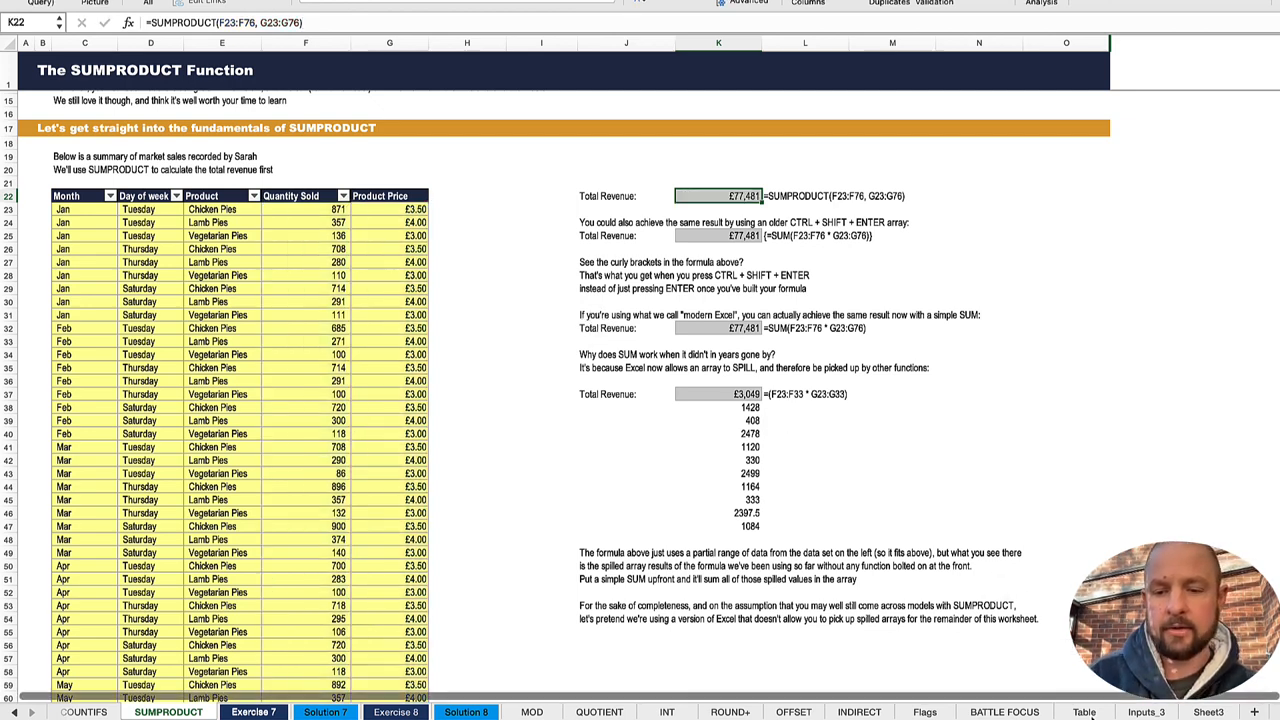
Step: Copy the three product names from D9:D11 on the Table sheet into I9:I11
{"action": "left_click", "coordinate": [1084, 712]}
{"action": "left_click", "coordinate": [582, 187]}
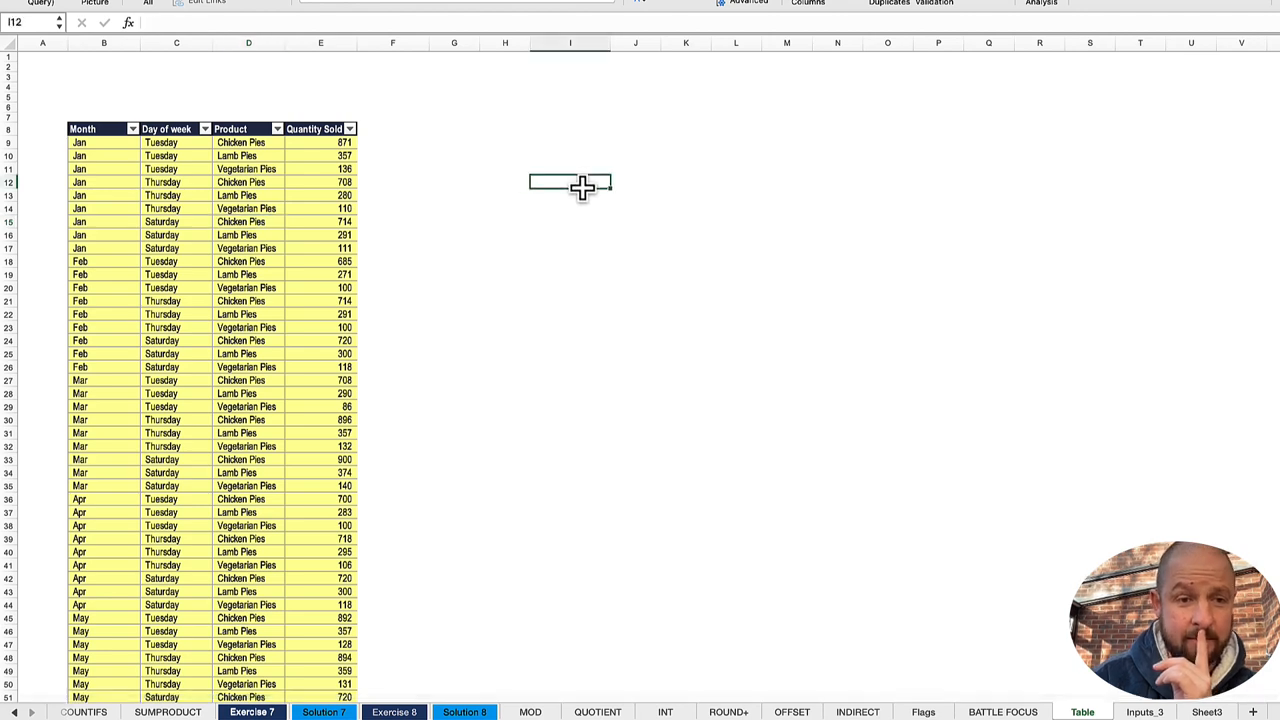
{"action": "key", "text": "Left"}
{"action": "key", "text": "Up"}
{"action": "key", "text": "Left"}
{"action": "key", "text": "Up"}
{"action": "key", "text": "Left"}
{"action": "key", "text": "Up"}
{"action": "key", "text": "Left"}
{"action": "key", "text": "Left"}
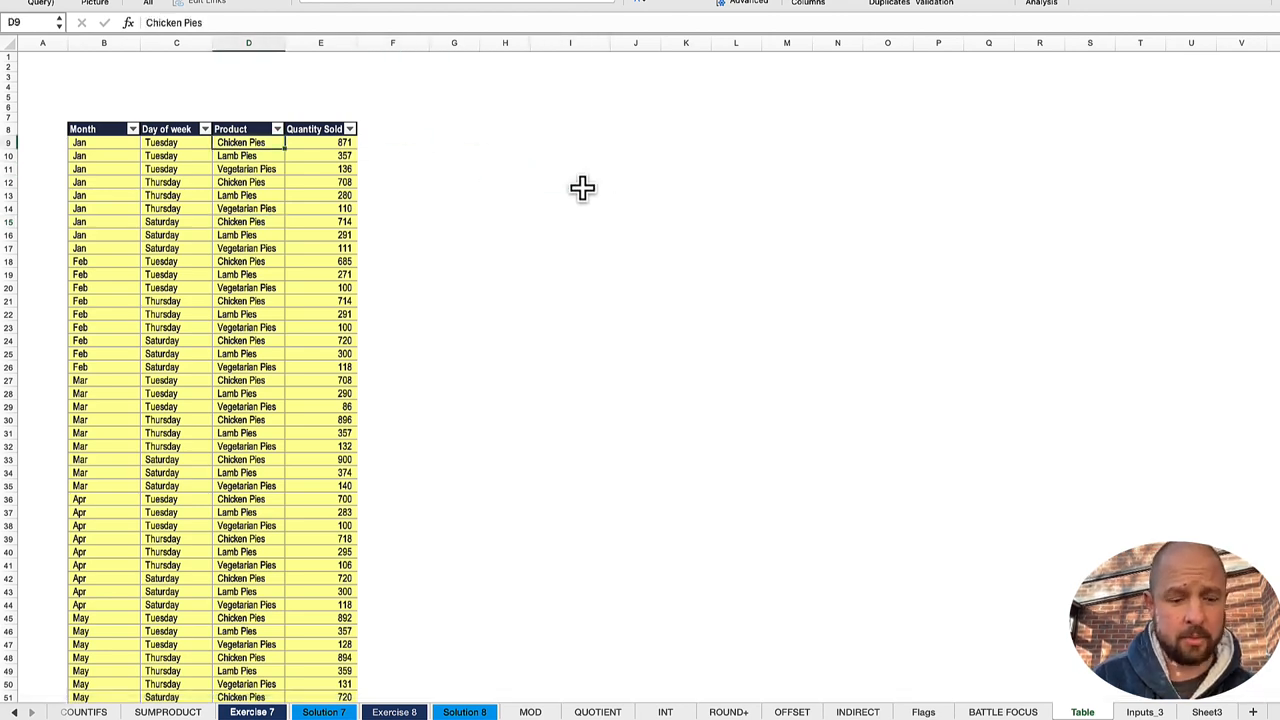
{"action": "key", "text": "shift+Down"}
{"action": "key", "text": "shift+Down"}
{"action": "key", "text": "ctrl+c"}
{"action": "key", "text": "Right"}
{"action": "key", "text": "Right"}
{"action": "key", "text": "Right"}
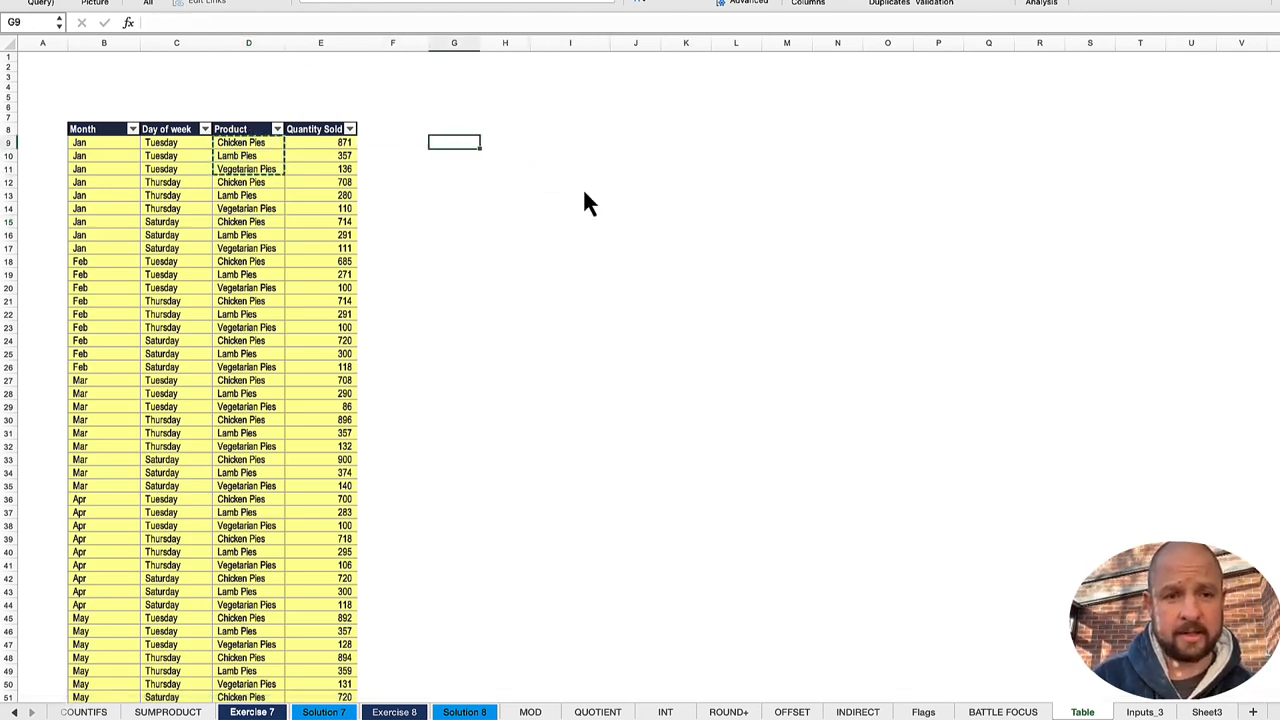
{"action": "key", "text": "Right"}
Step: Start a SUMIFS formula in J9 with tbl_data[Quantity Sold] as the sum range
{"action": "key", "text": "Right"}
{"action": "key", "text": "ctrl+v"}
{"action": "key", "text": "Right"}
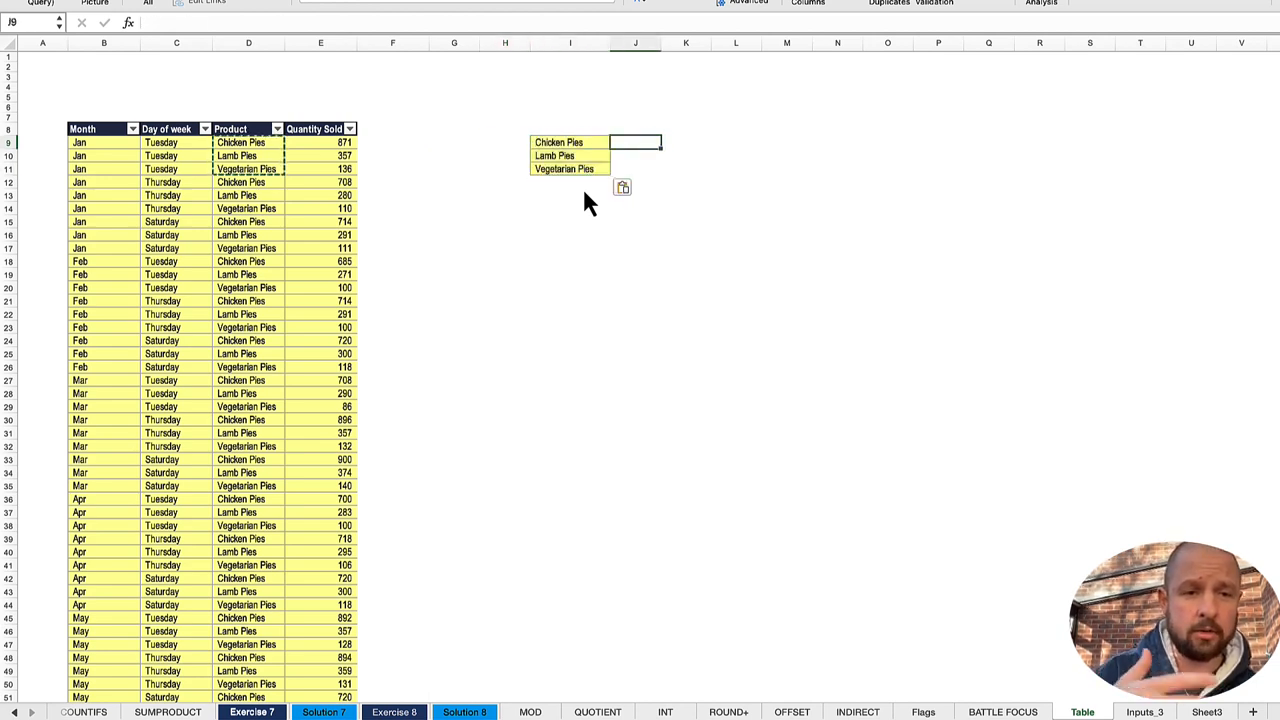
{"action": "type", "text": "=sumifs("}
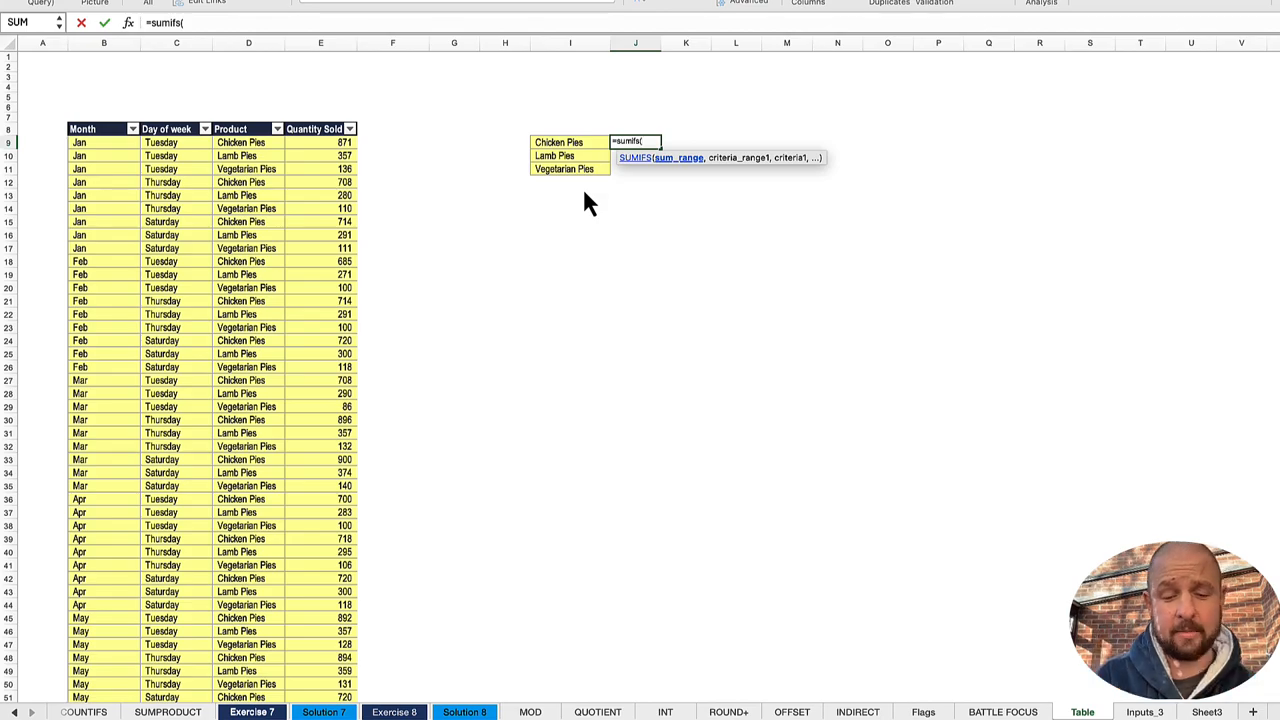
{"action": "type", "text": "tbl"}
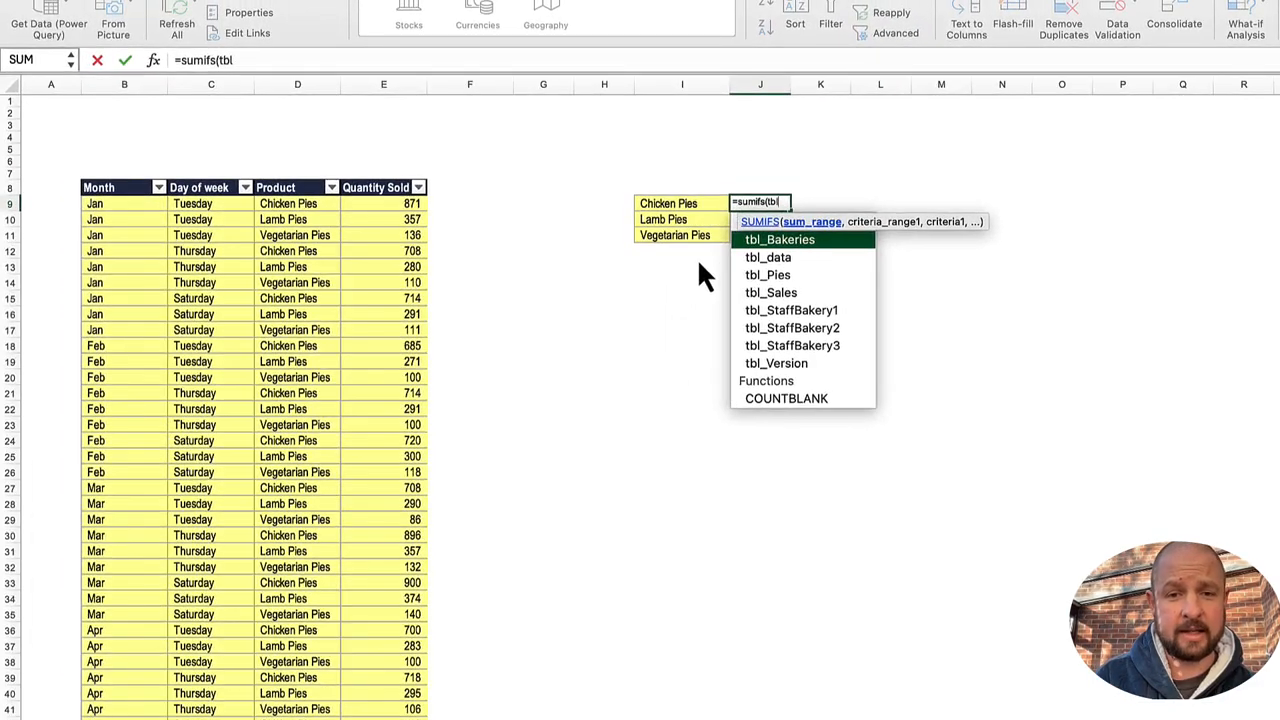
{"action": "key", "text": "Down"}
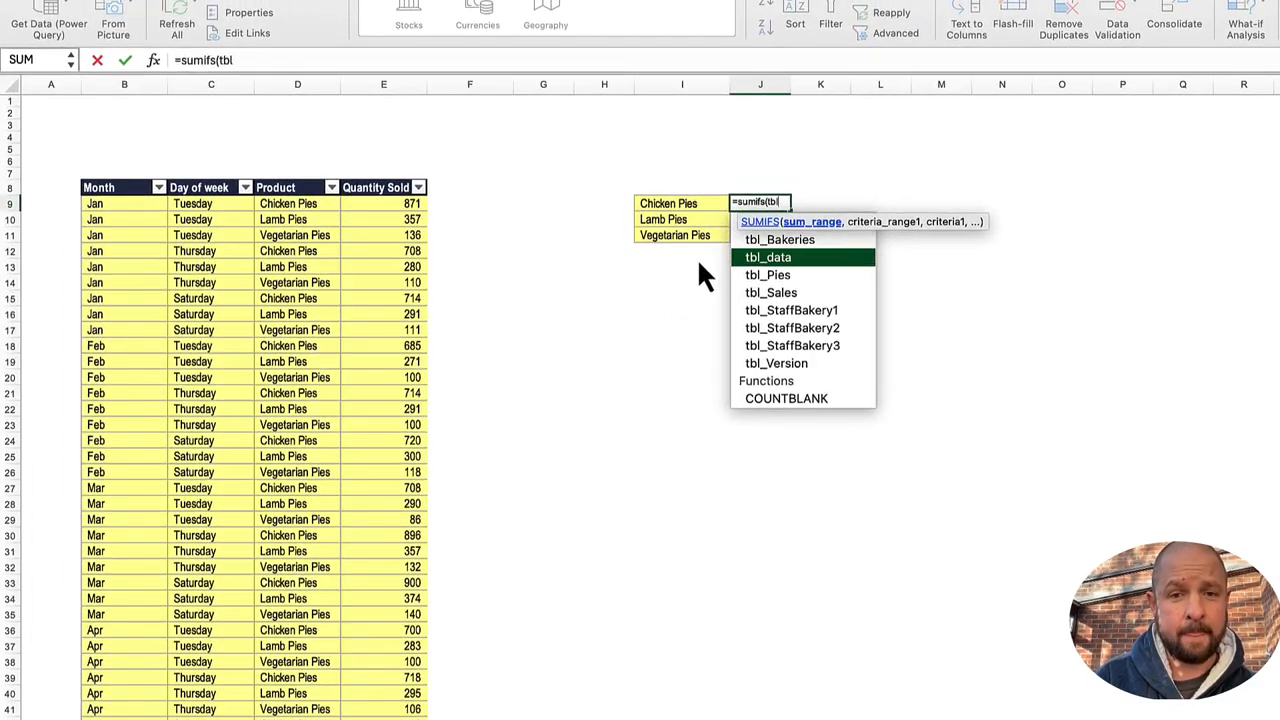
{"action": "type", "text": "_data"}
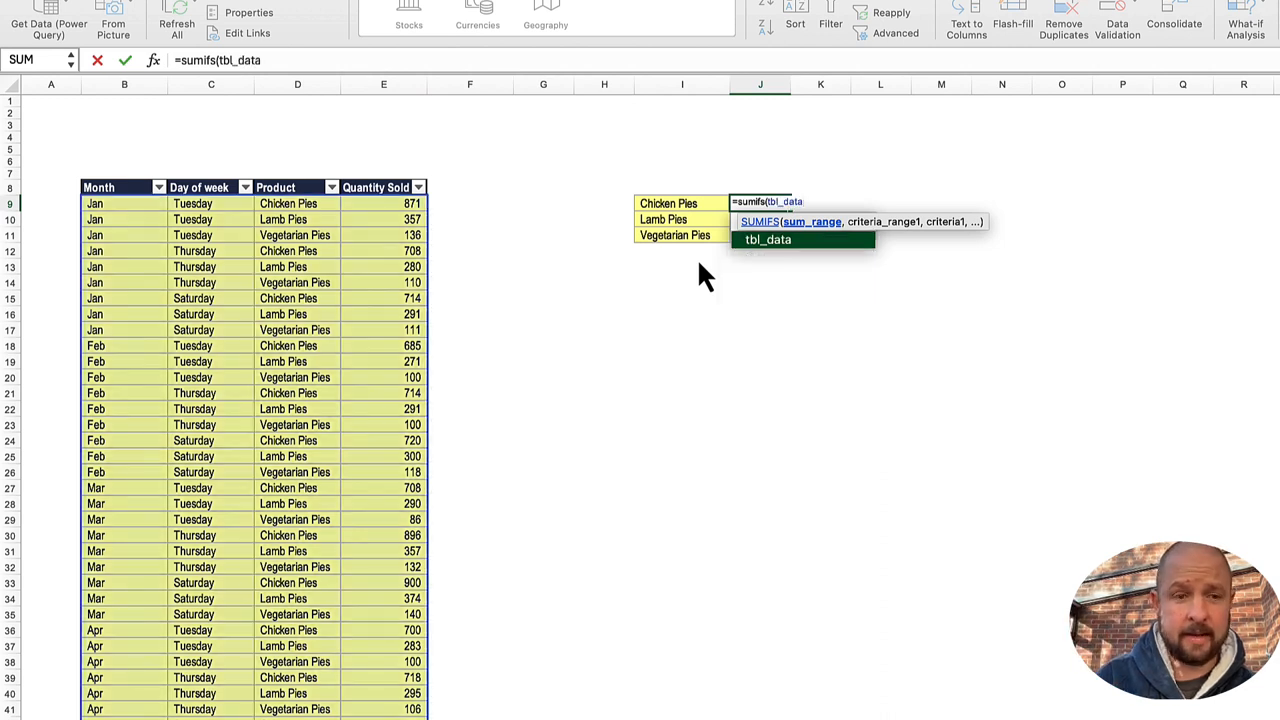
{"action": "type", "text": "["}
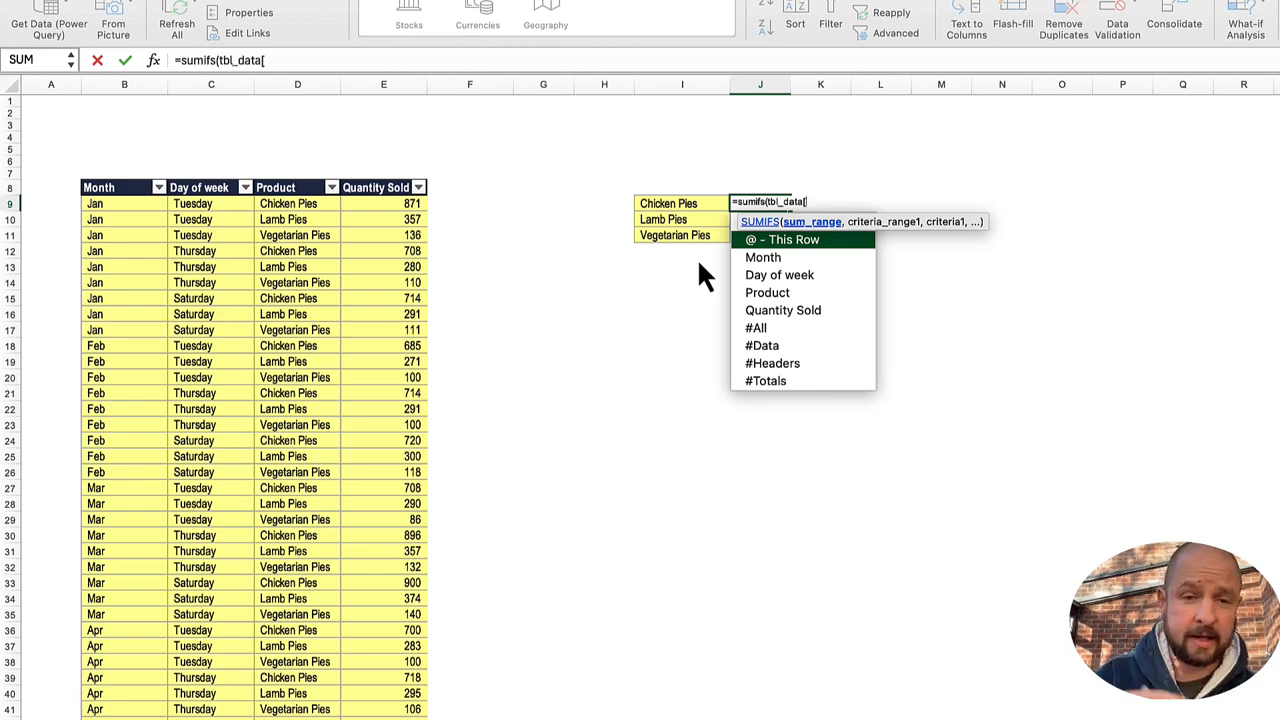
{"action": "key", "text": "Down"}
{"action": "key", "text": "Down"}
{"action": "key", "text": "Down"}
{"action": "key", "text": "Down"}
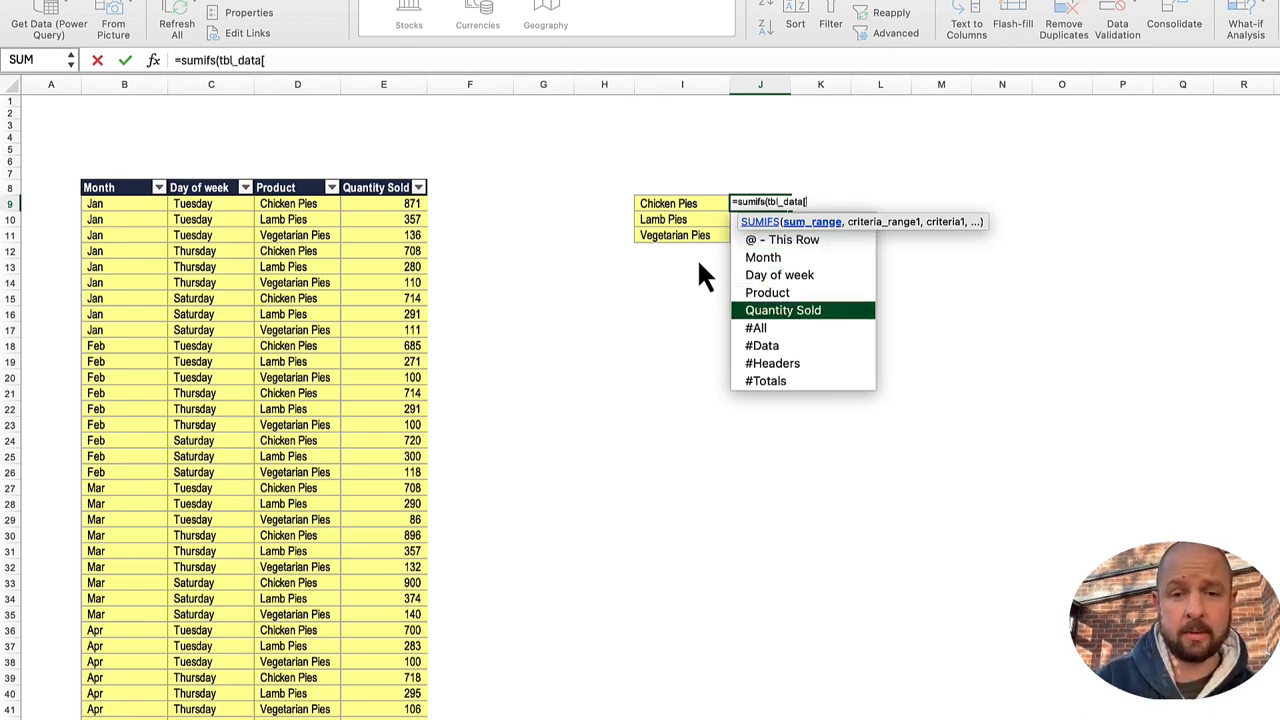
{"action": "key", "text": "Tab"}
{"action": "type", "text": "]"}
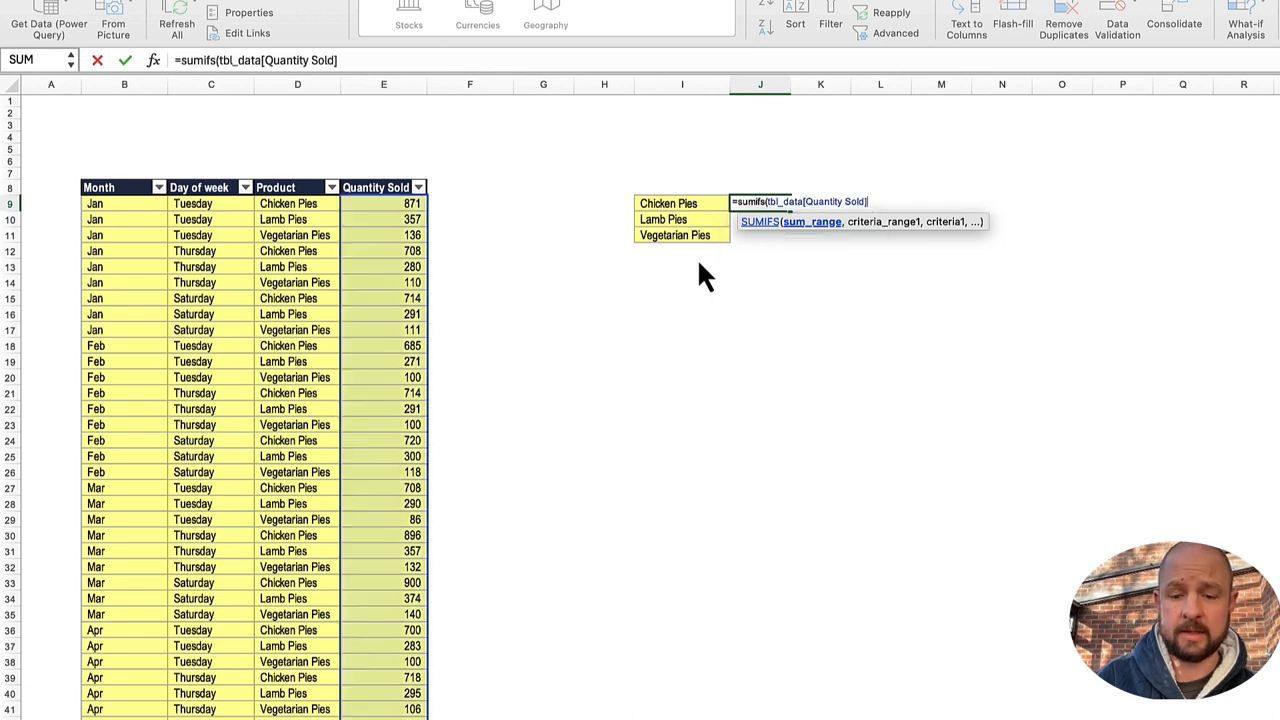
{"action": "type", "text": ", "}
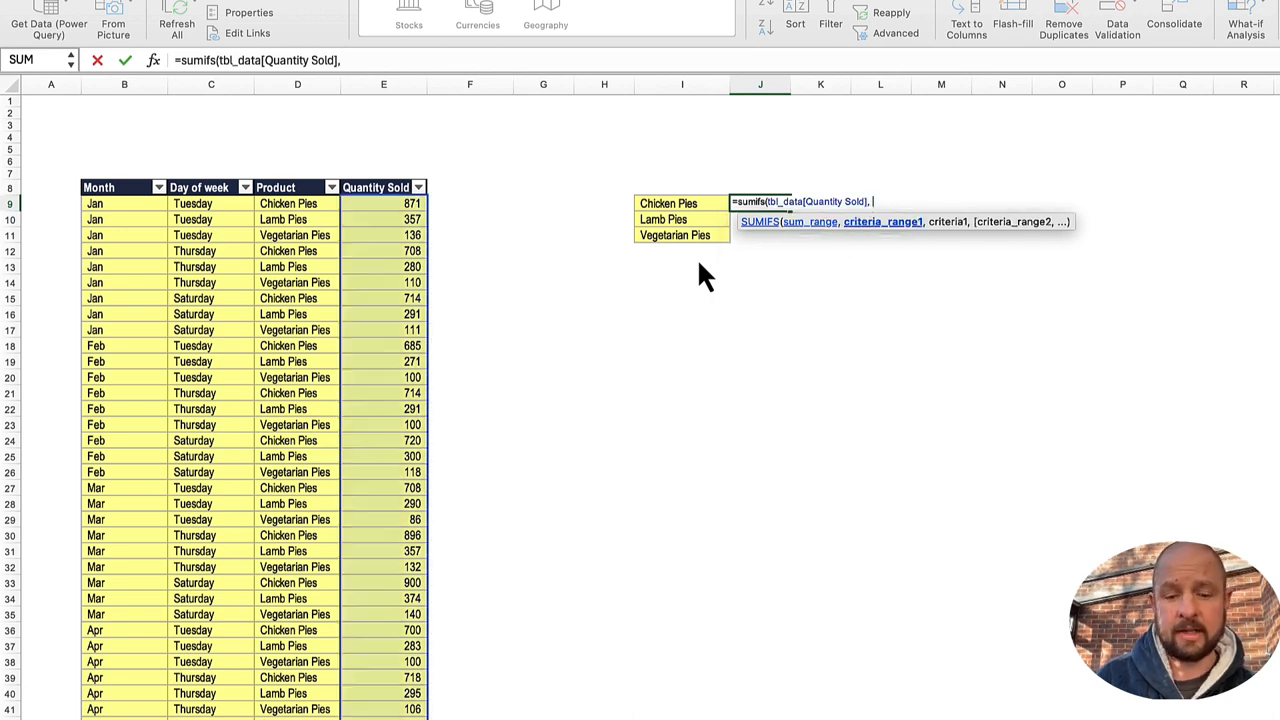
{"action": "type", "text": "tbl"}
Step: Complete the J9 SUMIFS formula with tbl_data[Product] as the criteria range and I9 as the criterion
{"action": "key", "text": "Down"}
{"action": "key", "text": "Tab"}
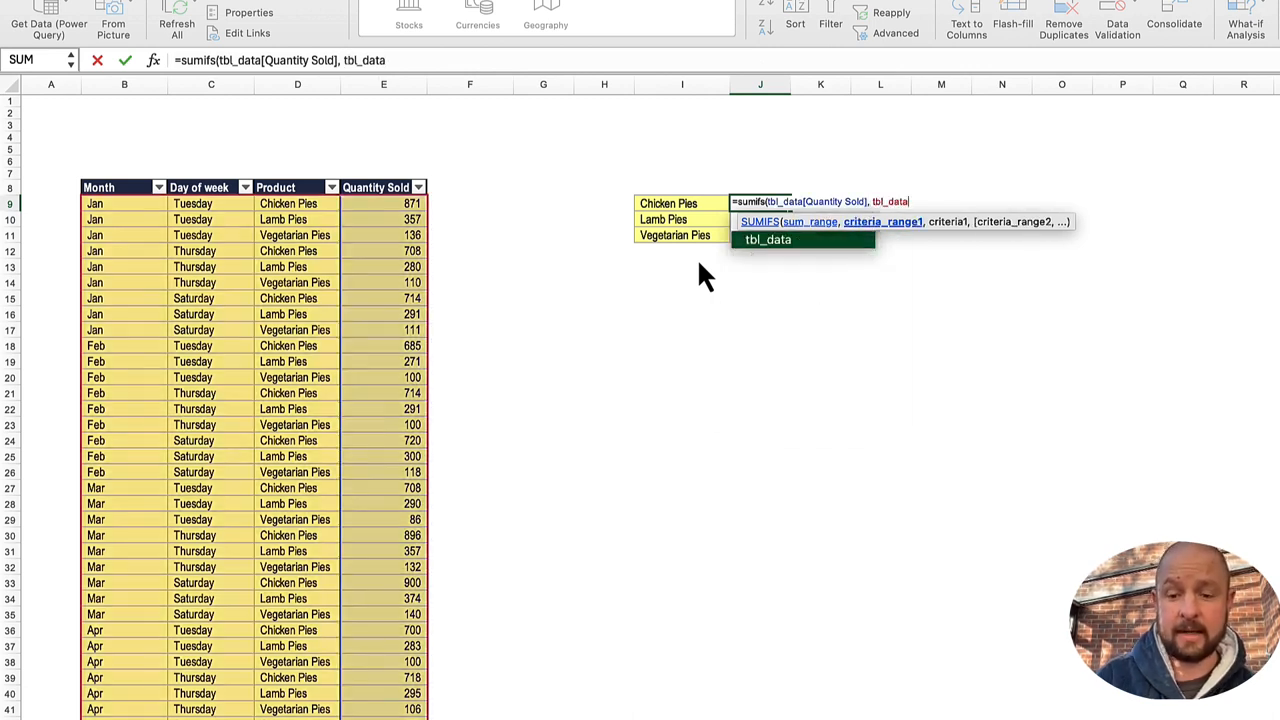
{"action": "type", "text": "["}
{"action": "key", "text": "Down"}
{"action": "key", "text": "Down"}
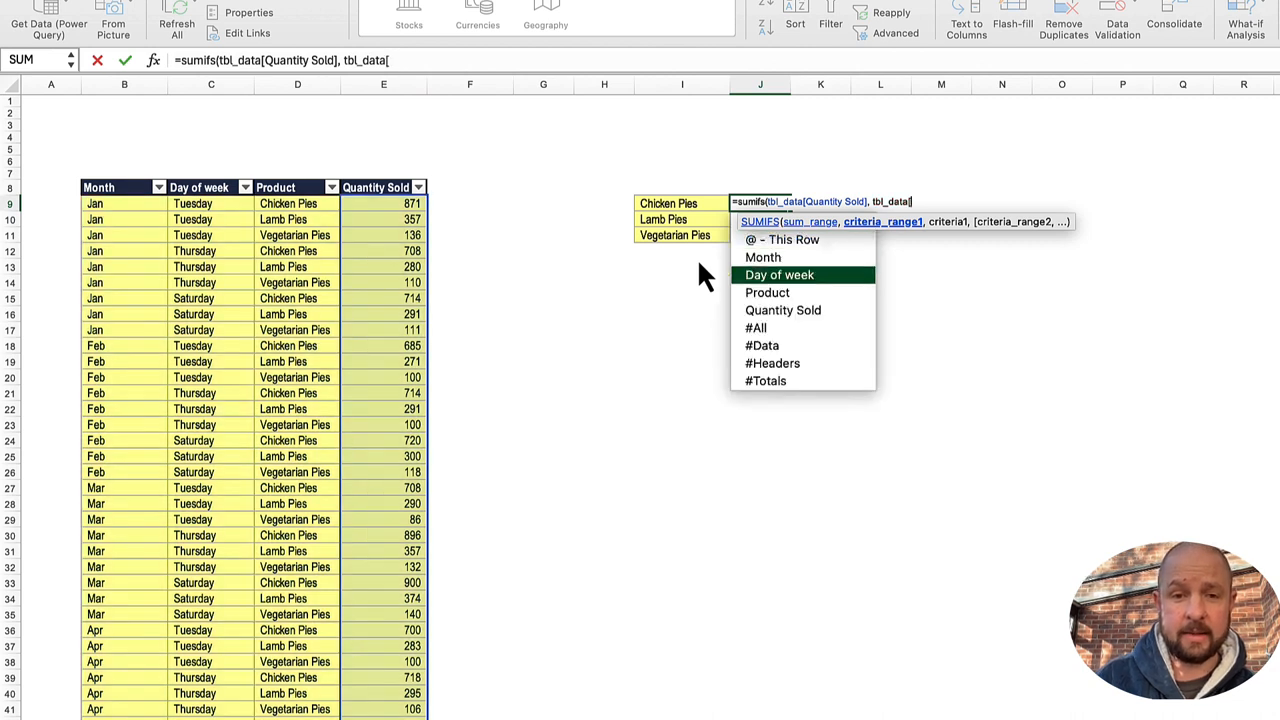
{"action": "key", "text": "Down"}
{"action": "key", "text": "Tab"}
{"action": "type", "text": "]"}
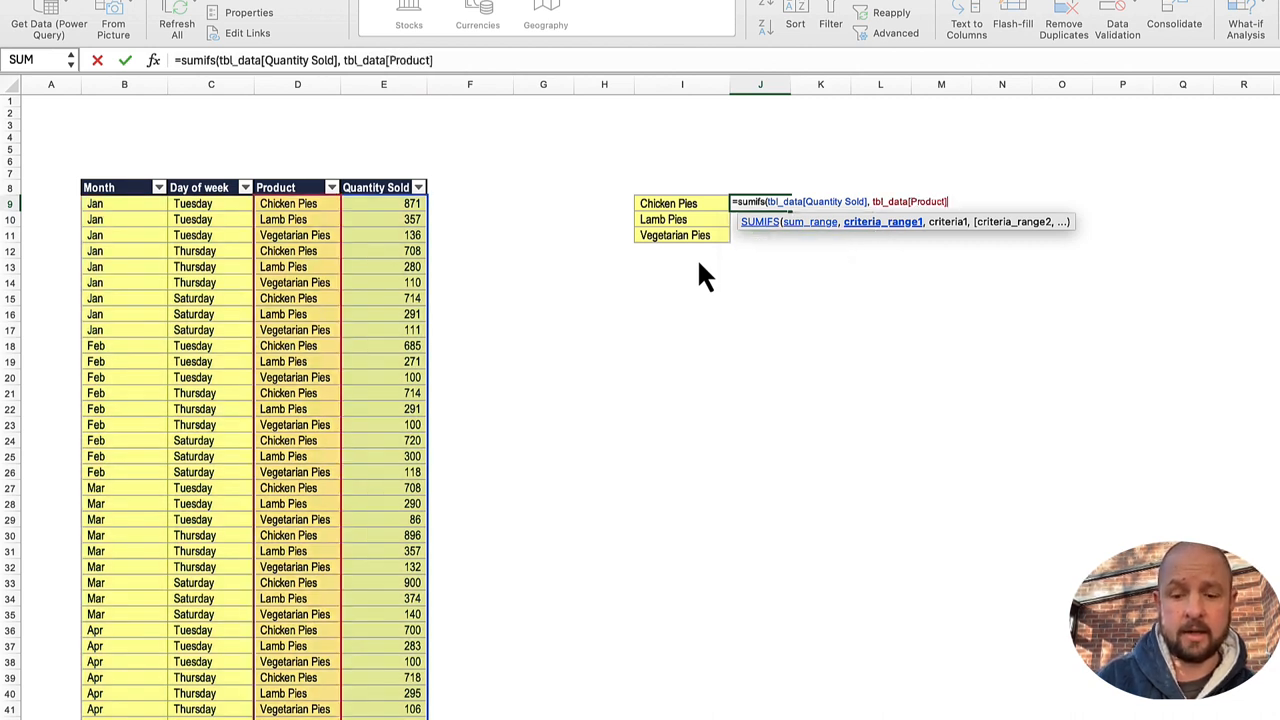
{"action": "type", "text": ","}
{"action": "key", "text": "Left"}
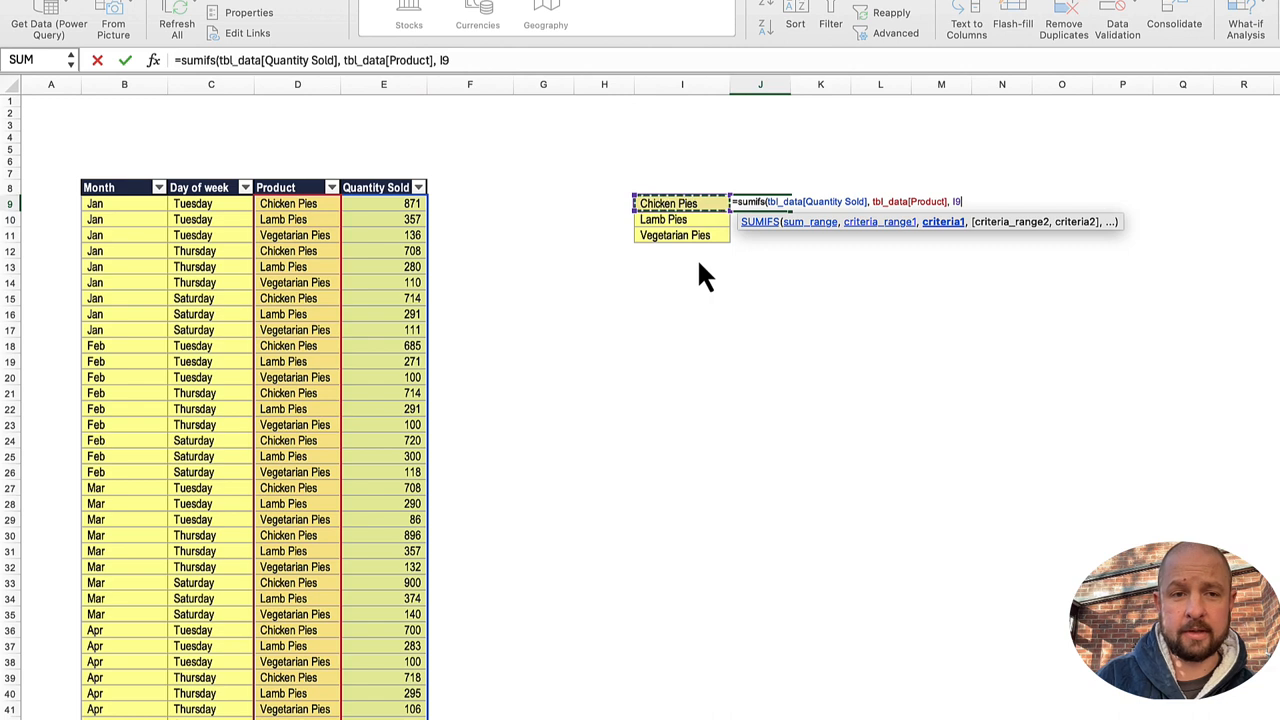
{"action": "type", "text": ")"}
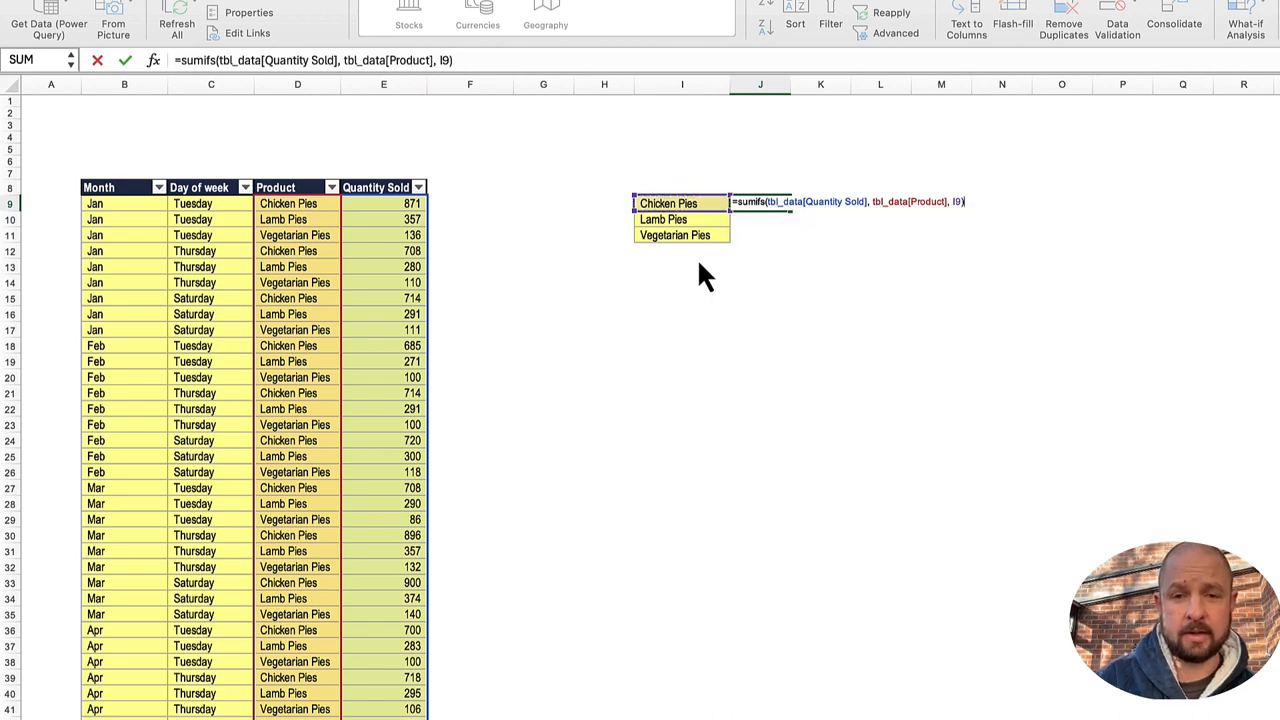
{"action": "key", "text": "ctrl+Return"}
Step: Copy the SUMIFS formula from J9 down through J11 for the other two pie products
{"action": "key", "text": "shift+Down"}
{"action": "key", "text": "shift+Down"}
{"action": "key", "text": "super+v"}
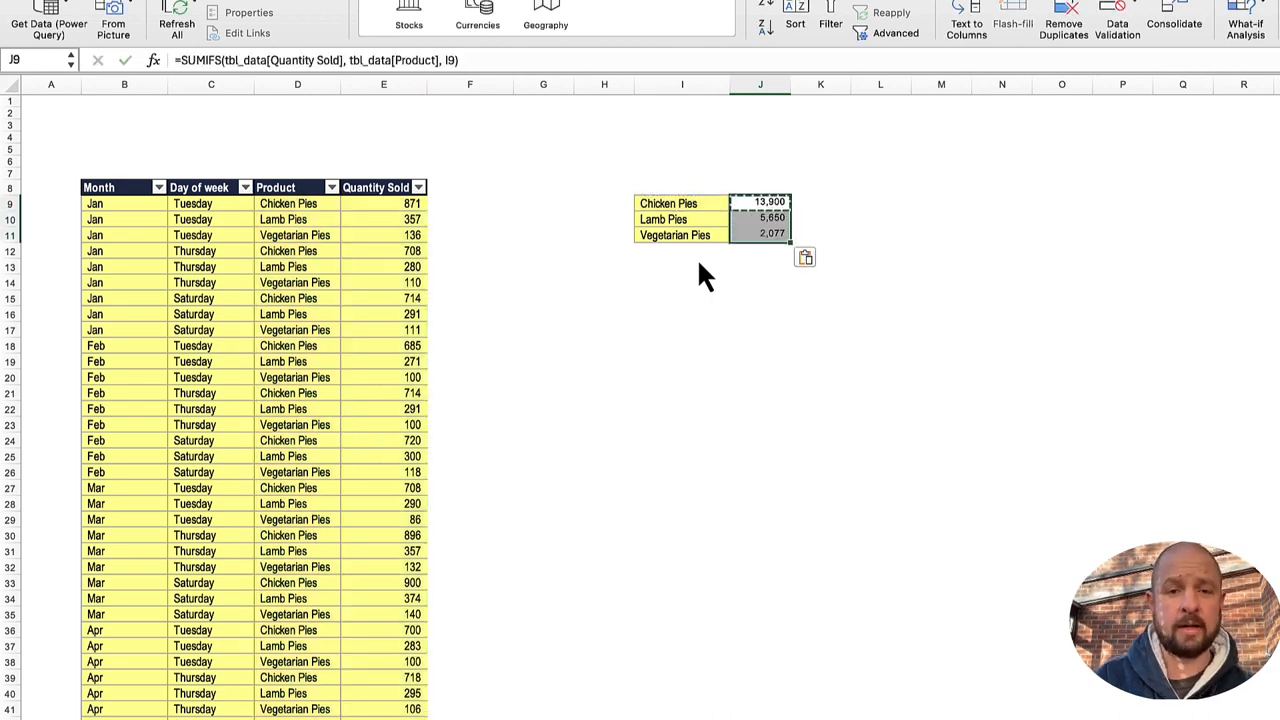
Step: Inspect the SUMIFS formula in J9 and its structured references to the tbl_data table
{"action": "key", "text": "F2"}
{"action": "key", "text": "Escape"}
{"action": "type", "text": "§"}
{"action": "key", "text": "Escape"}
{"action": "key", "text": "Left"}
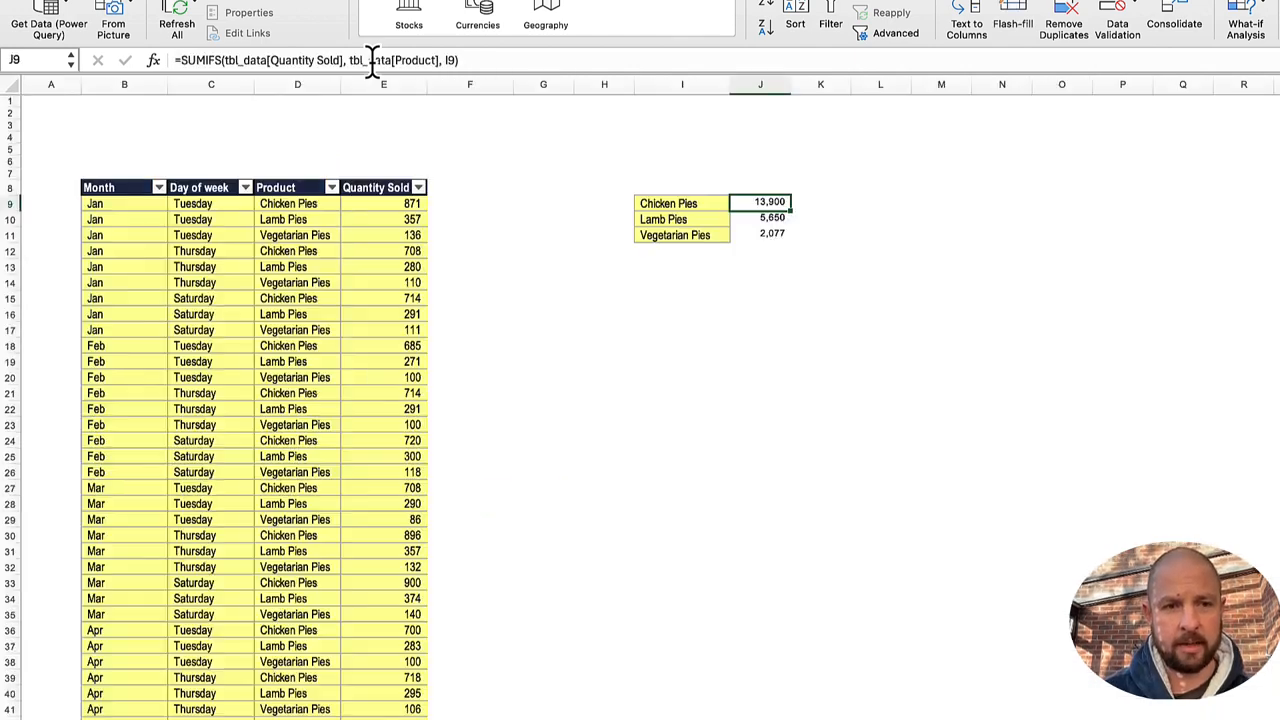
{"action": "key", "text": "Left"}
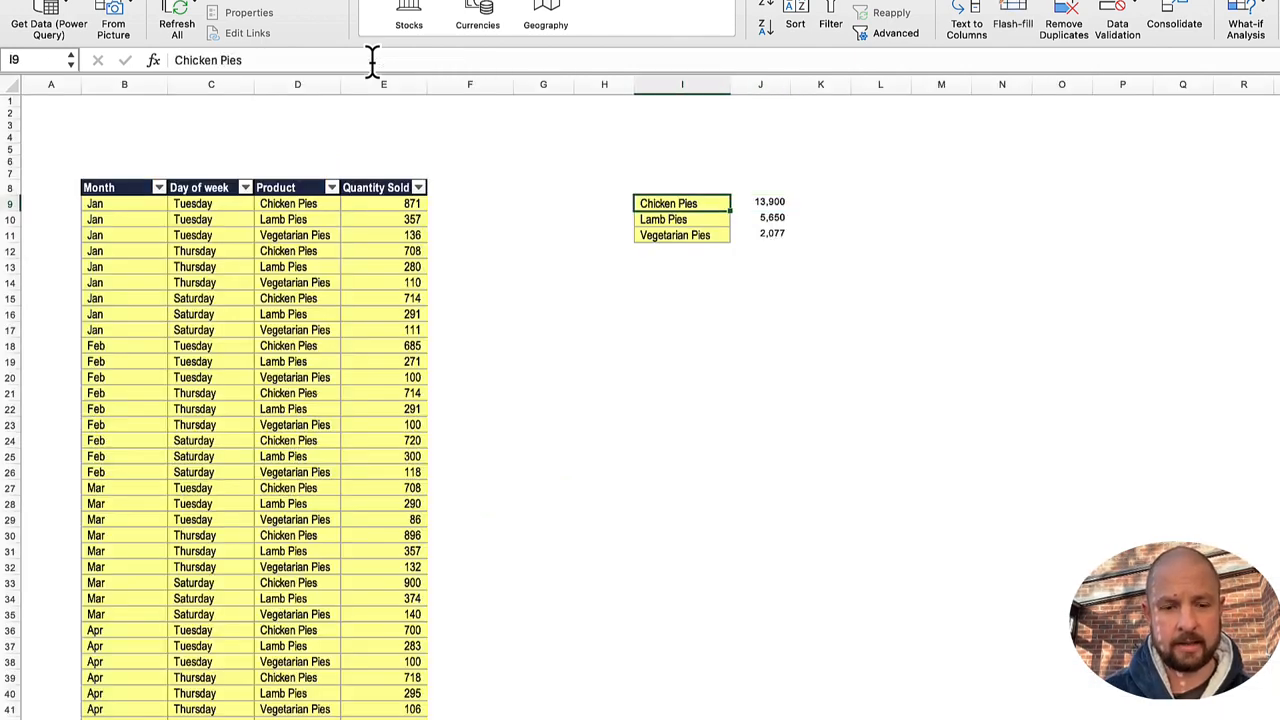
Step: Copy the three pie product names from I9:I11 into the blank sheet starting at C5
{"action": "key", "text": "shift+Down"}
{"action": "key", "text": "shift+Down"}
{"action": "key", "text": "super+c"}
{"action": "key", "text": "ctrl+Page_Down"}
{"action": "key", "text": "Right"}
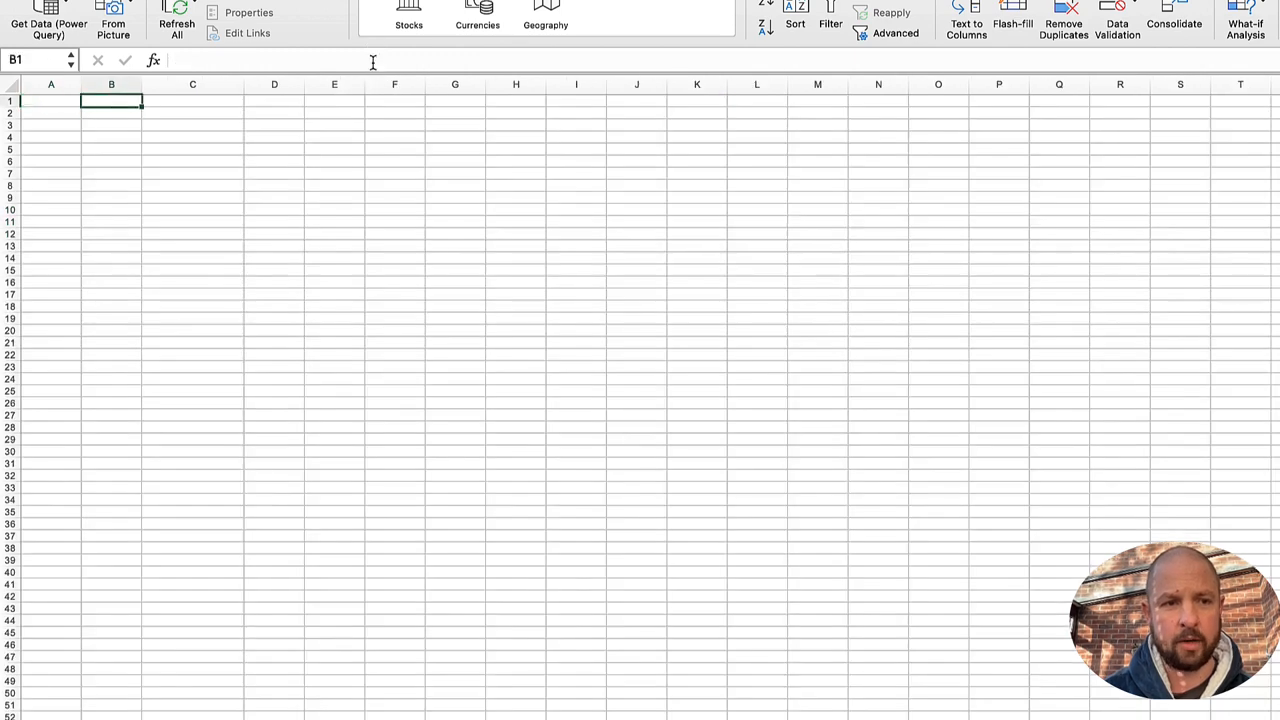
{"action": "key", "text": "Right"}
{"action": "key", "text": "Down"}
{"action": "key", "text": "Down"}
{"action": "key", "text": "Down"}
{"action": "key", "text": "Down"}
{"action": "key", "text": "super+v"}
Step: Start a formula in D5 beside Chicken Pies with the structured reference tbl_data[Quantity Sold]
{"action": "key", "text": "Right"}
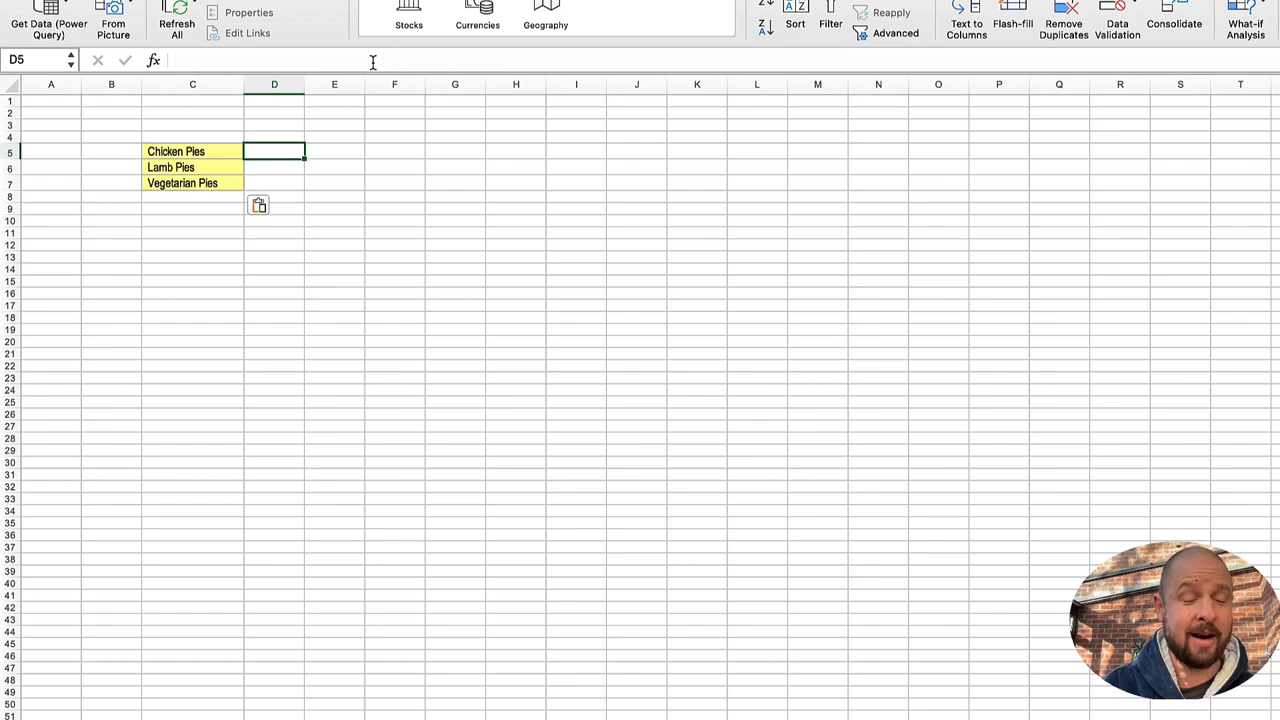
{"action": "type", "text": "=tbl"}
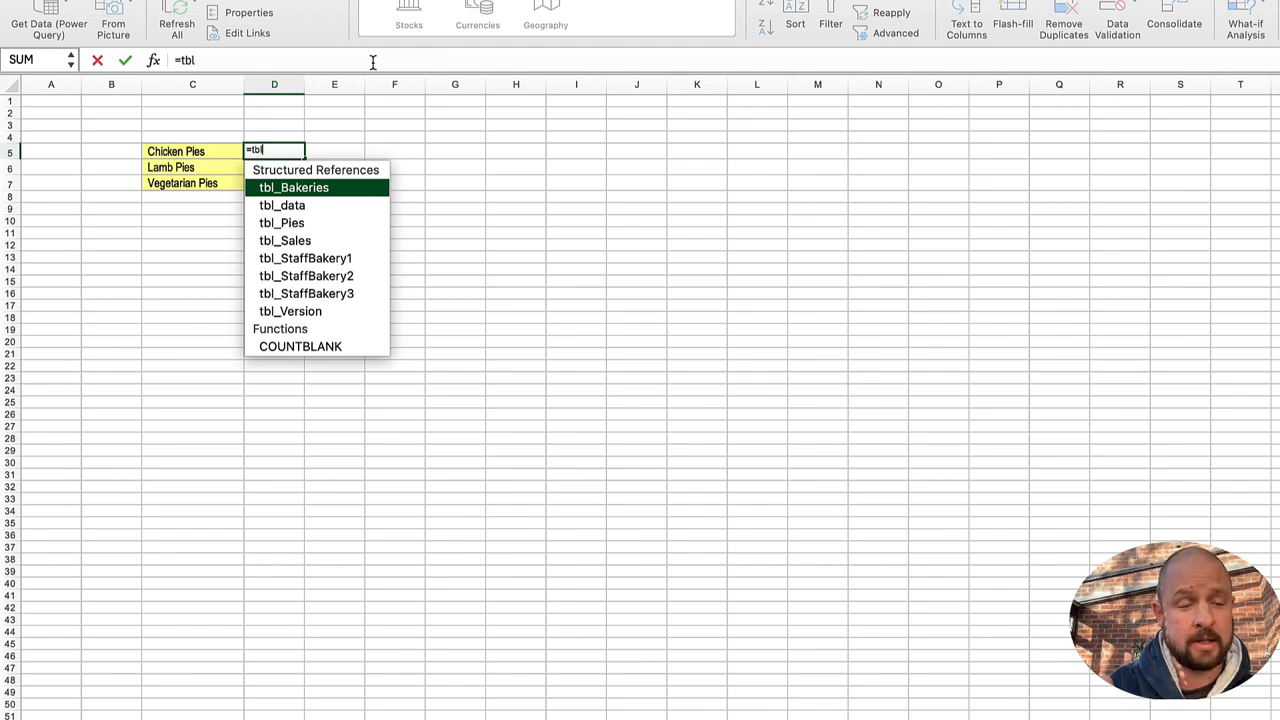
{"action": "key", "text": "Down"}
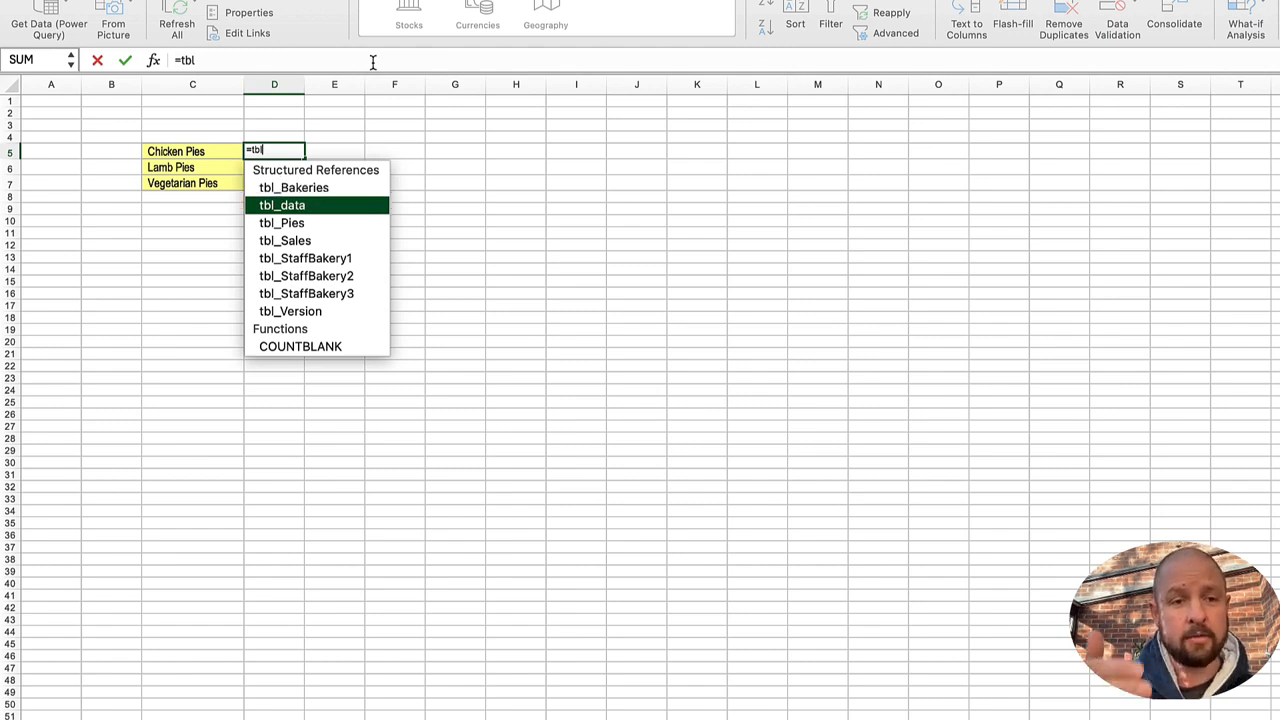
{"action": "key", "text": "Tab"}
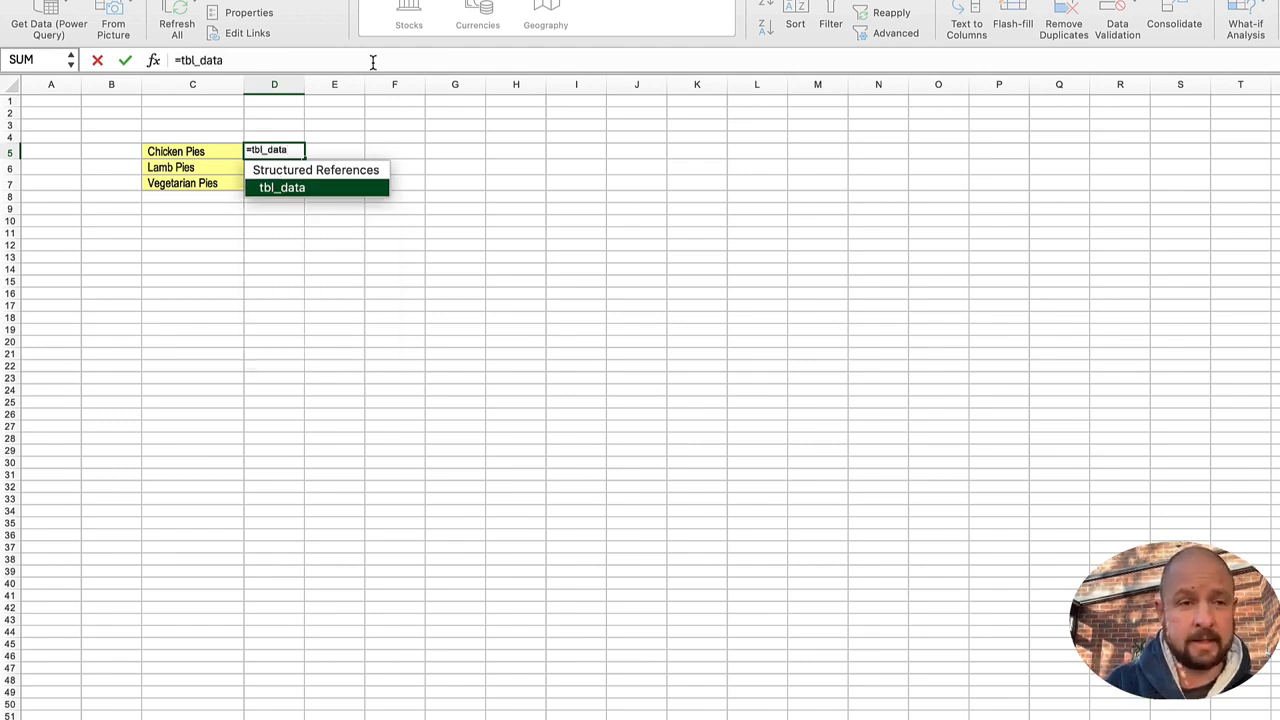
{"action": "type", "text": "["}
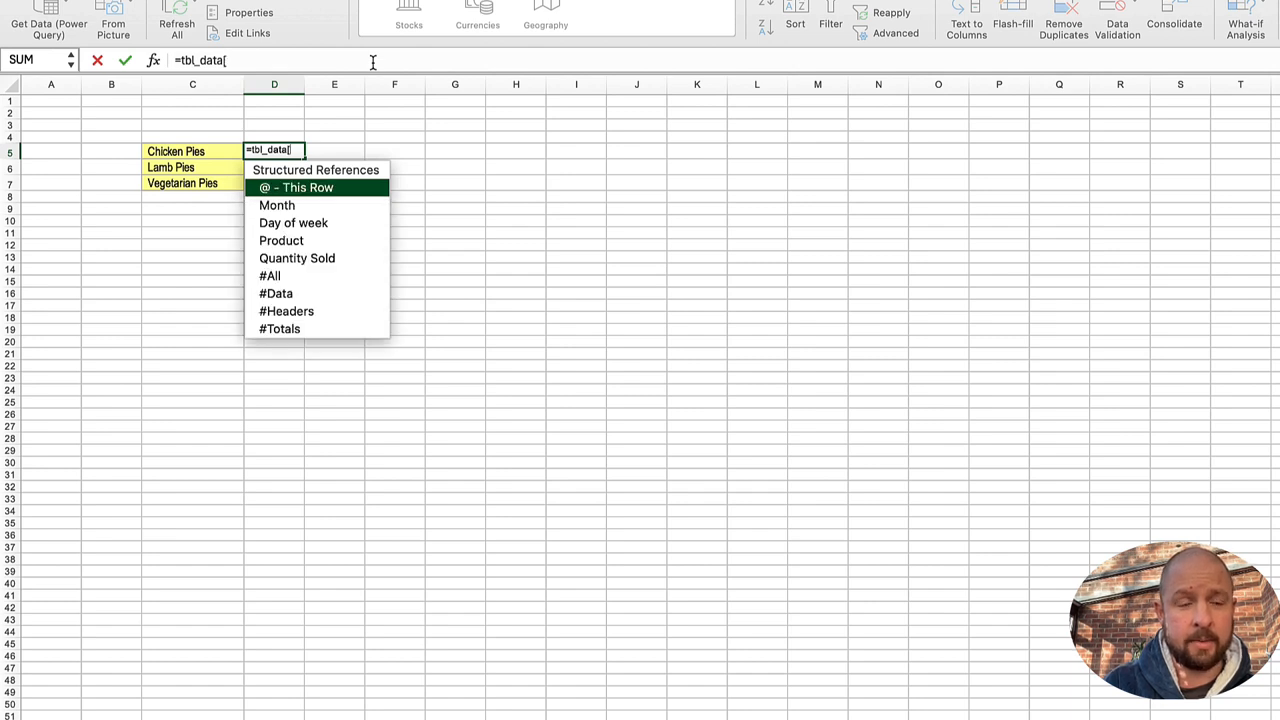
{"action": "key", "text": "Down"}
{"action": "key", "text": "Down"}
{"action": "key", "text": "Down"}
{"action": "key", "text": "Down"}
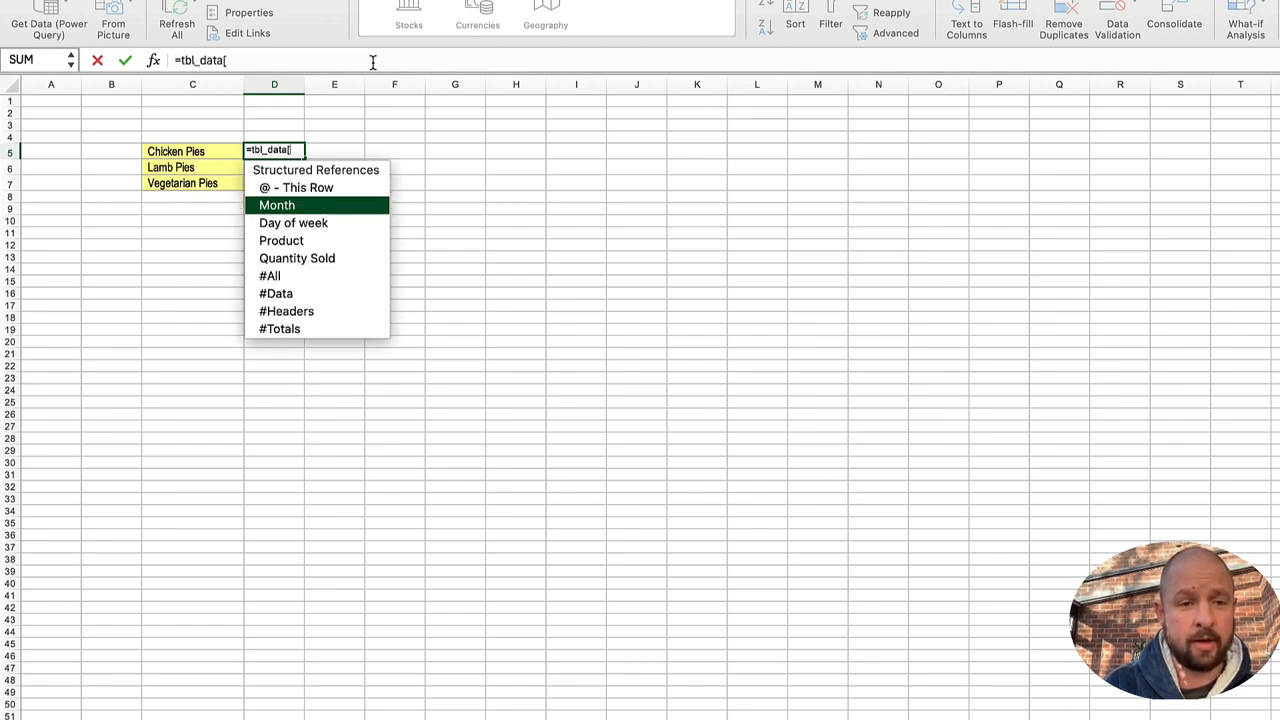
{"action": "key", "text": "Tab"}
{"action": "type", "text": "]"}
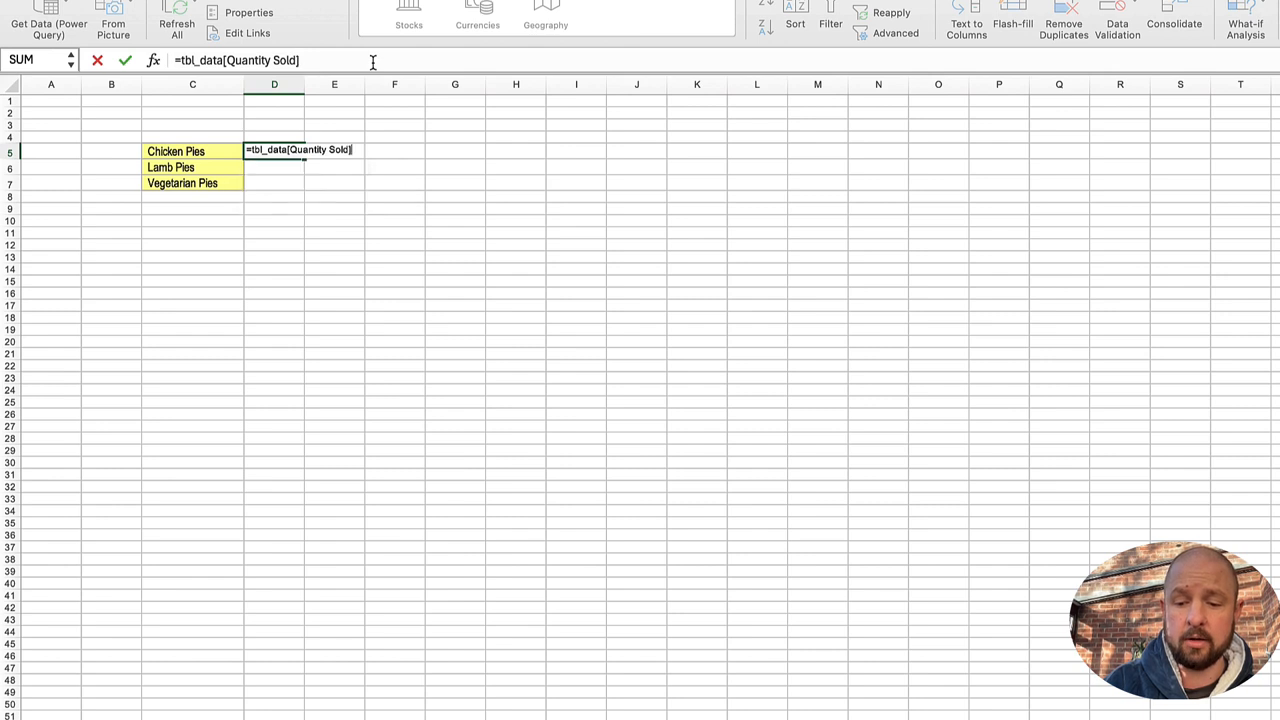
{"action": "type", "text": ", tbl"}
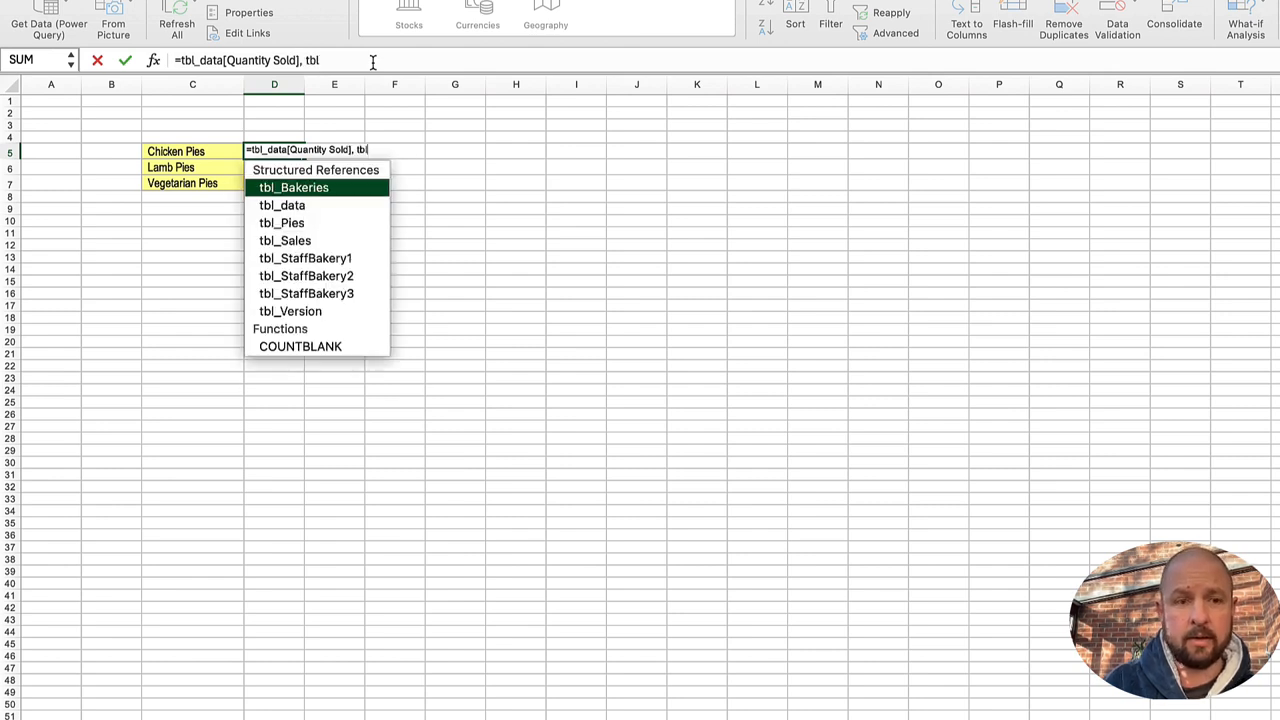
Step: Add tbl_data[Product] and C5 as the remaining arguments of the D5 formula and try to enter it
{"action": "key", "text": "Down"}
{"action": "type", "text": "_data"}
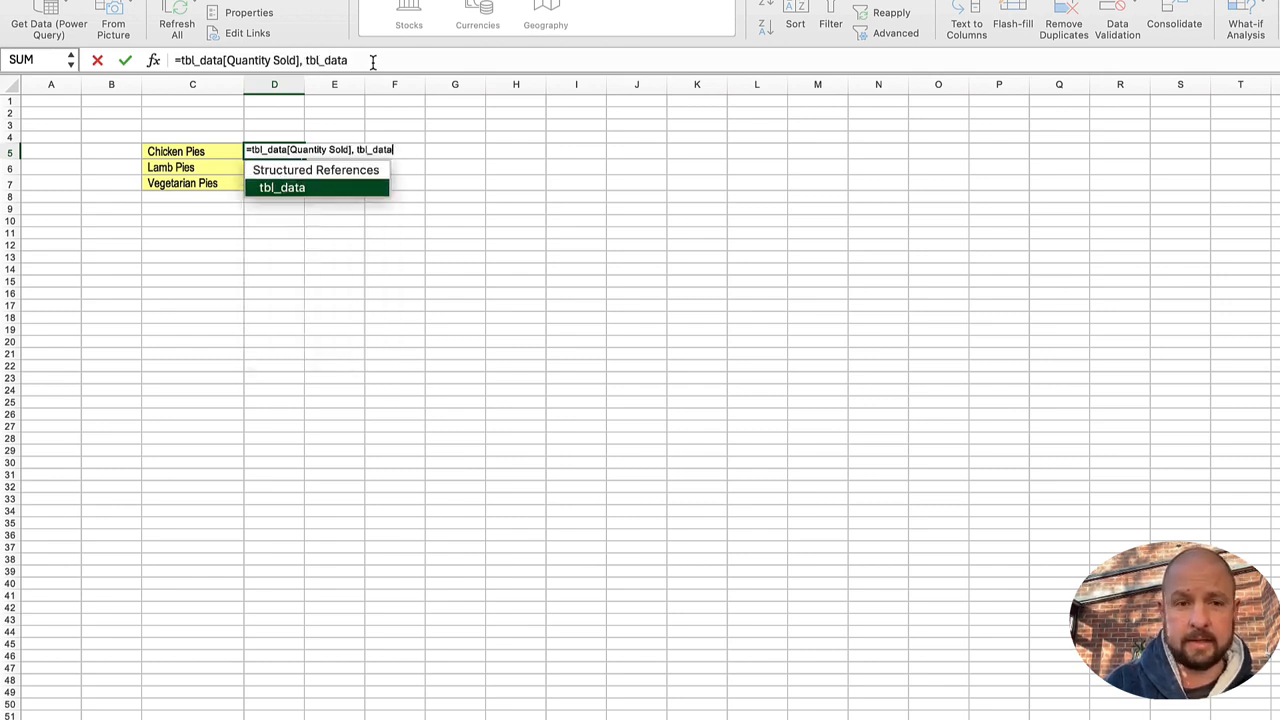
{"action": "type", "text": "["}
{"action": "key", "text": "Down"}
{"action": "key", "text": "Down"}
{"action": "key", "text": "Down"}
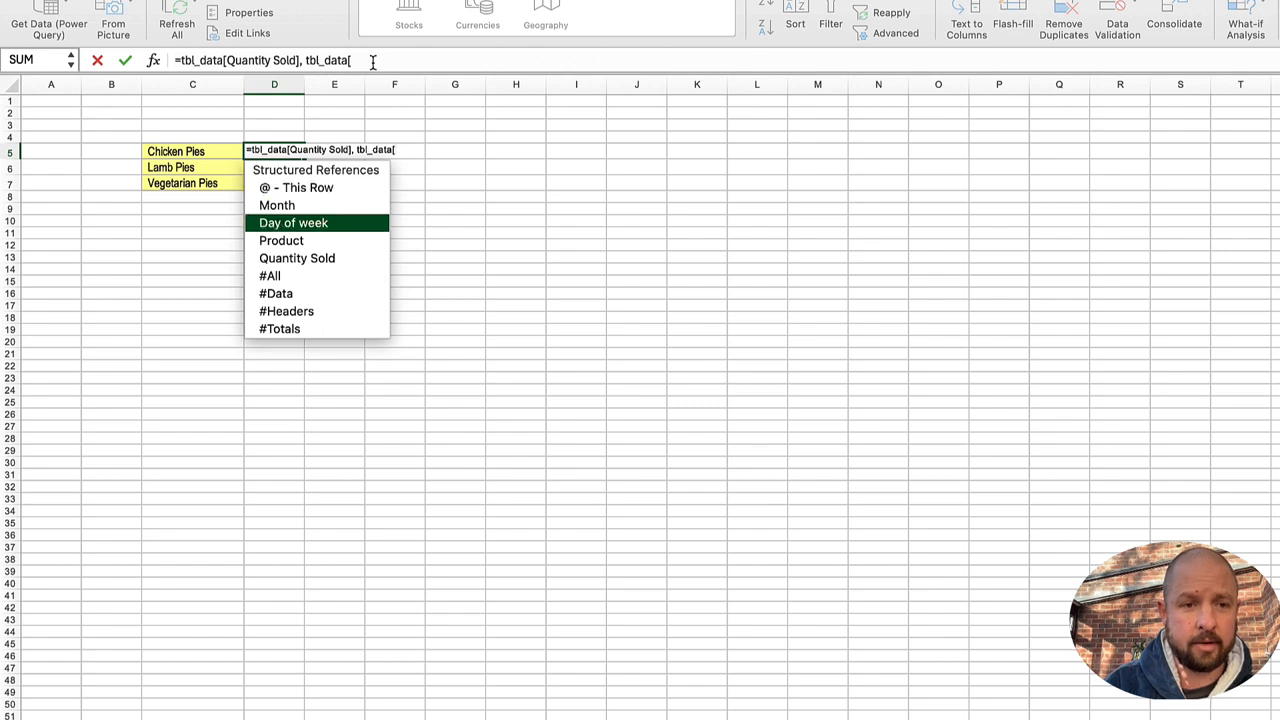
{"action": "key", "text": "Tab"}
{"action": "type", "text": "]."}
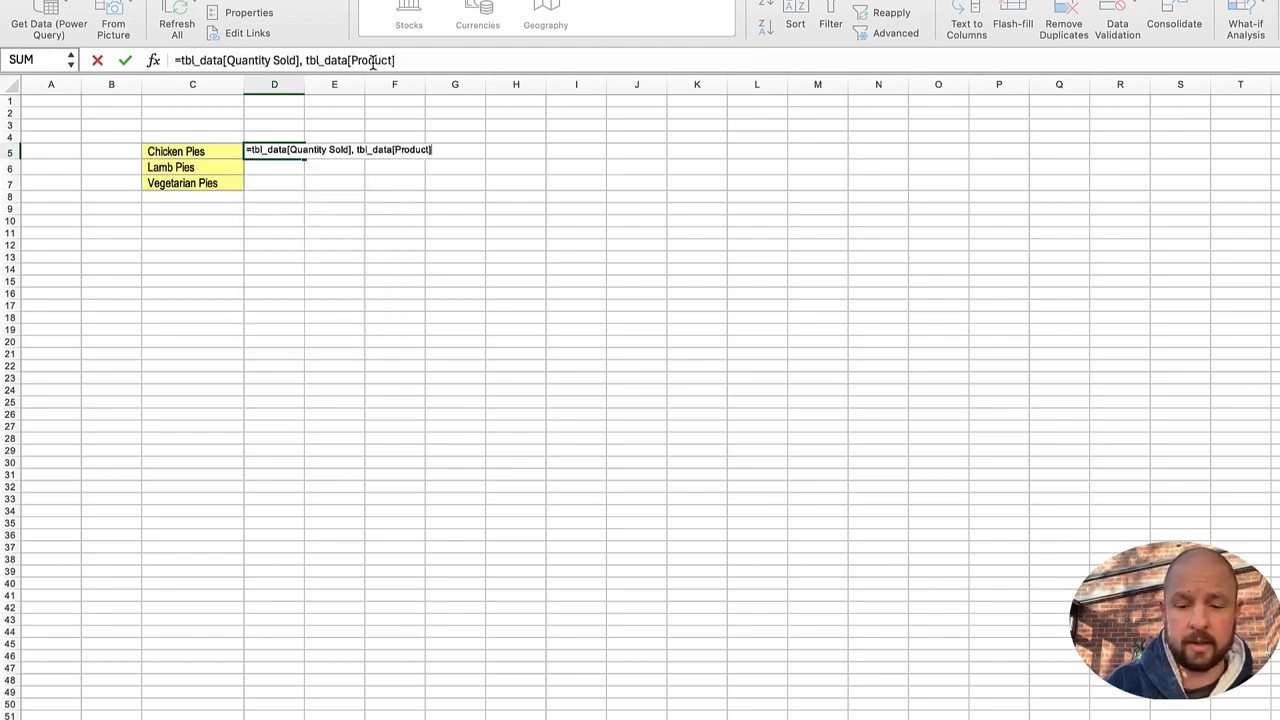
{"action": "type", "text": ",C5)"}
{"action": "key", "text": "Return"}
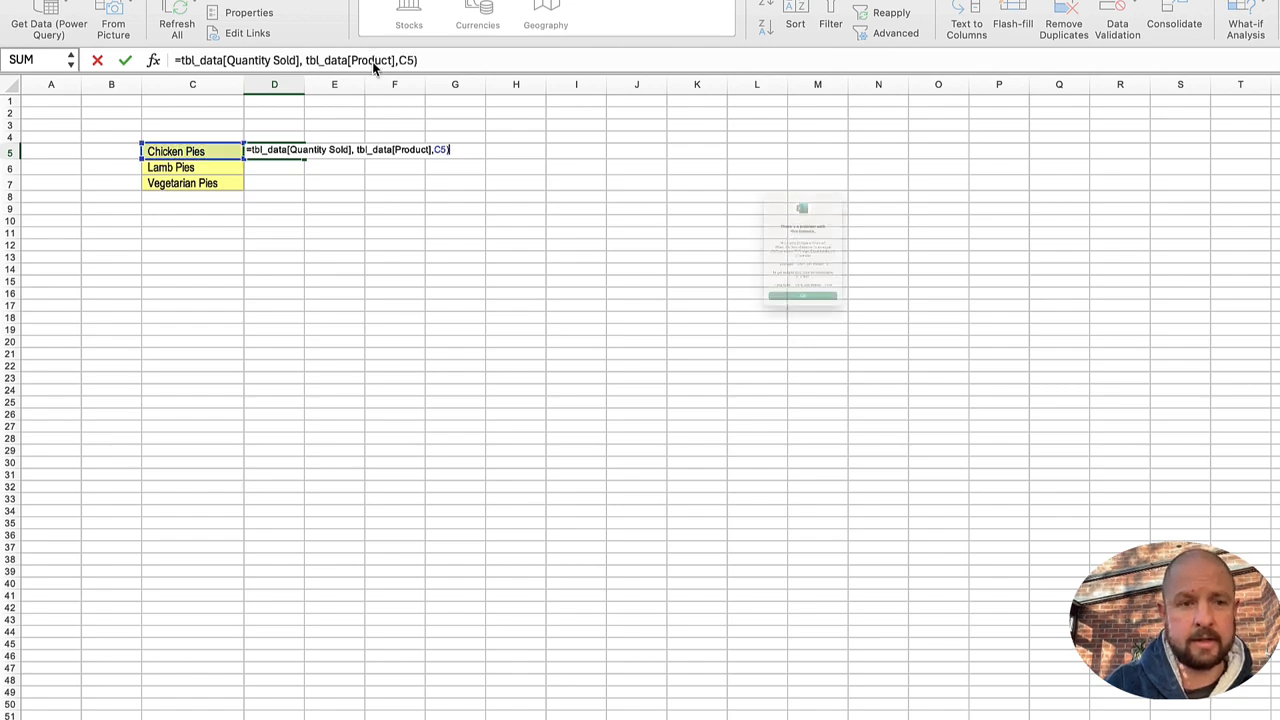
{"action": "key", "text": "Return"}
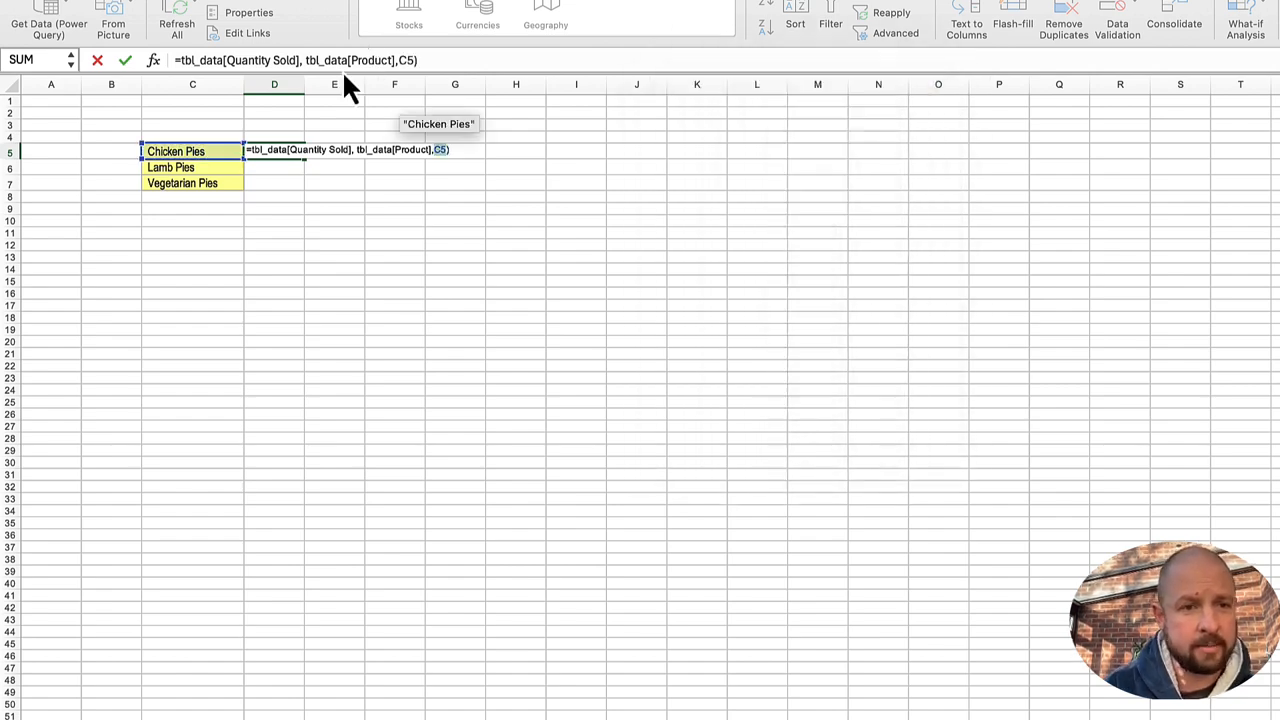
Step: Correct the D5 formula by inserting the SUMIFS function with an opening parenthesis before its first argument, and enter it
{"action": "left_click", "coordinate": [403, 60]}
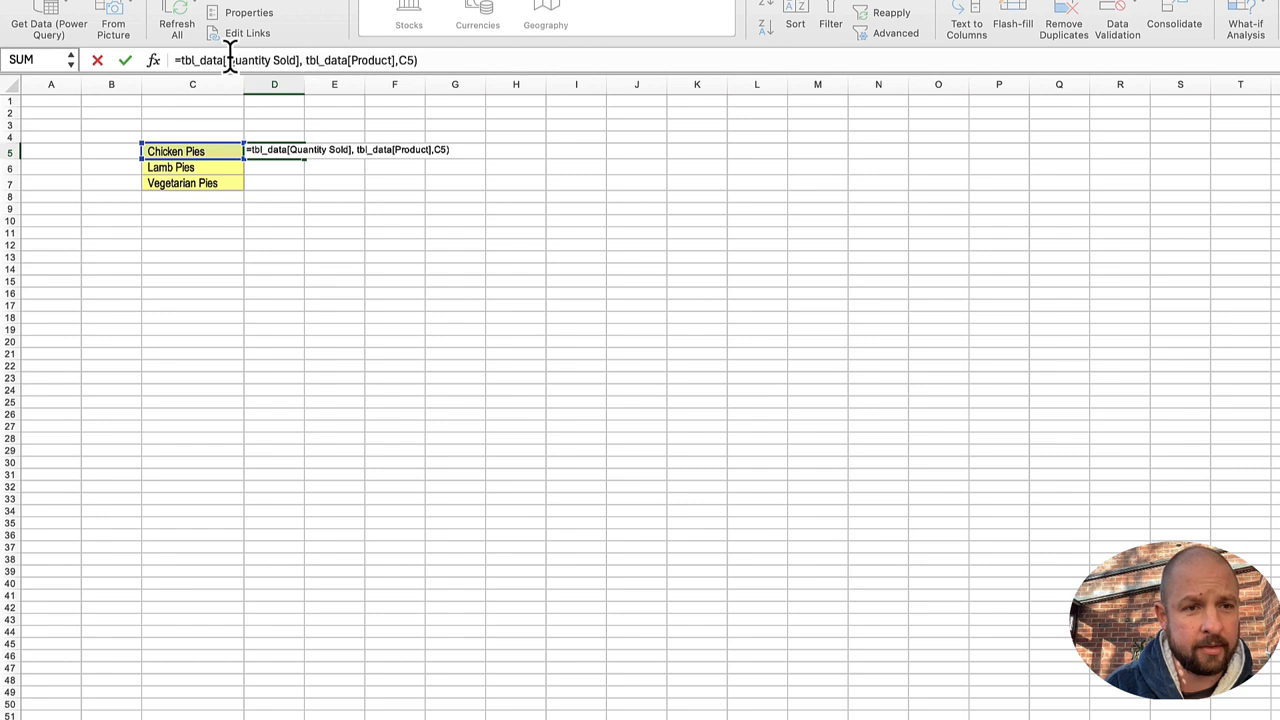
{"action": "left_click", "coordinate": [179, 60]}
{"action": "type", "text": "sumifs"}
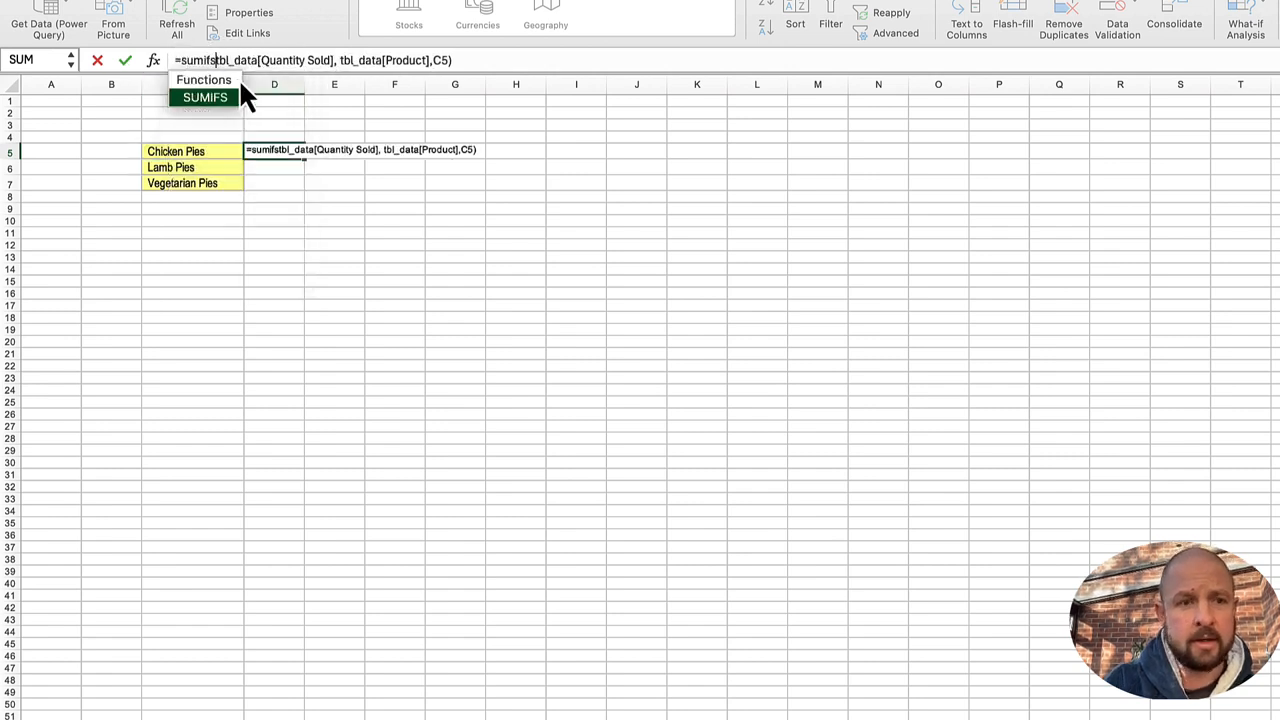
{"action": "type", "text": "("}
{"action": "left_click", "coordinate": [479, 60]}
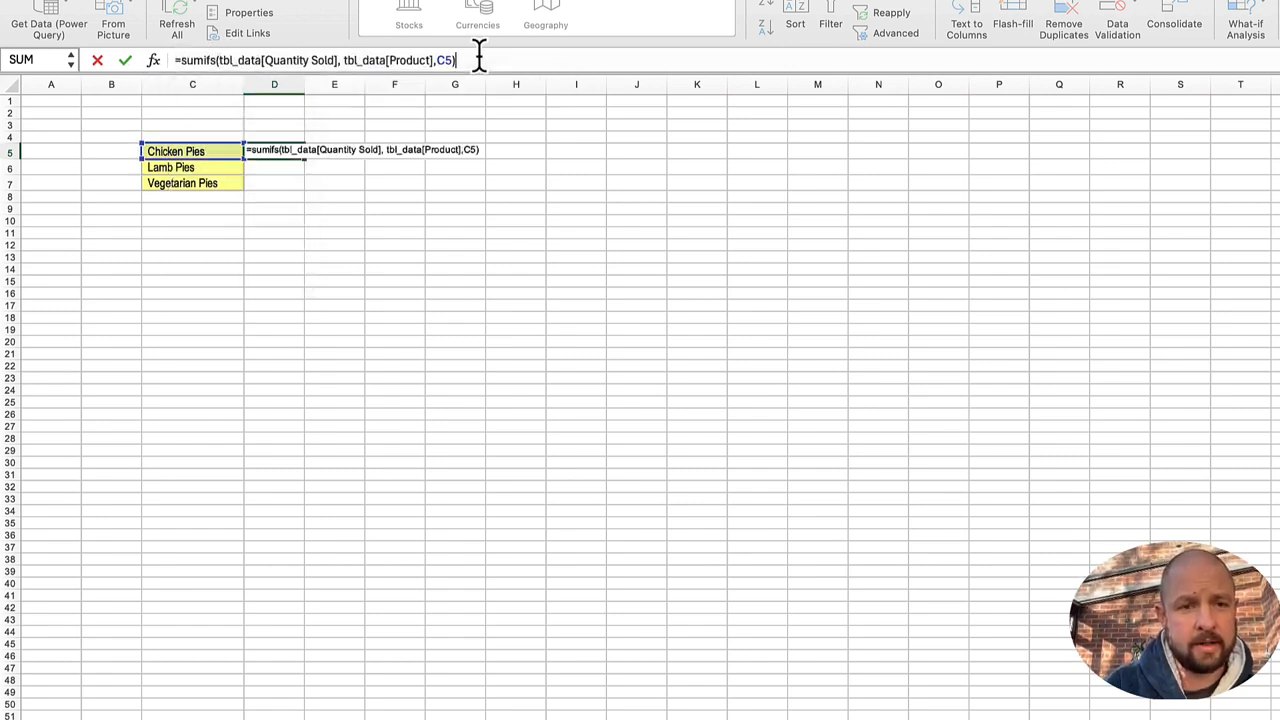
{"action": "key", "text": "Return"}
Step: Copy the SUMIFS formula from D5 down through D7 for Lamb Pies and Vegetarian Pies
{"action": "key", "text": "Up"}
{"action": "key", "text": "super+c"}
{"action": "key", "text": "shift+Down"}
{"action": "key", "text": "shift+Down"}
{"action": "key", "text": "super+v"}
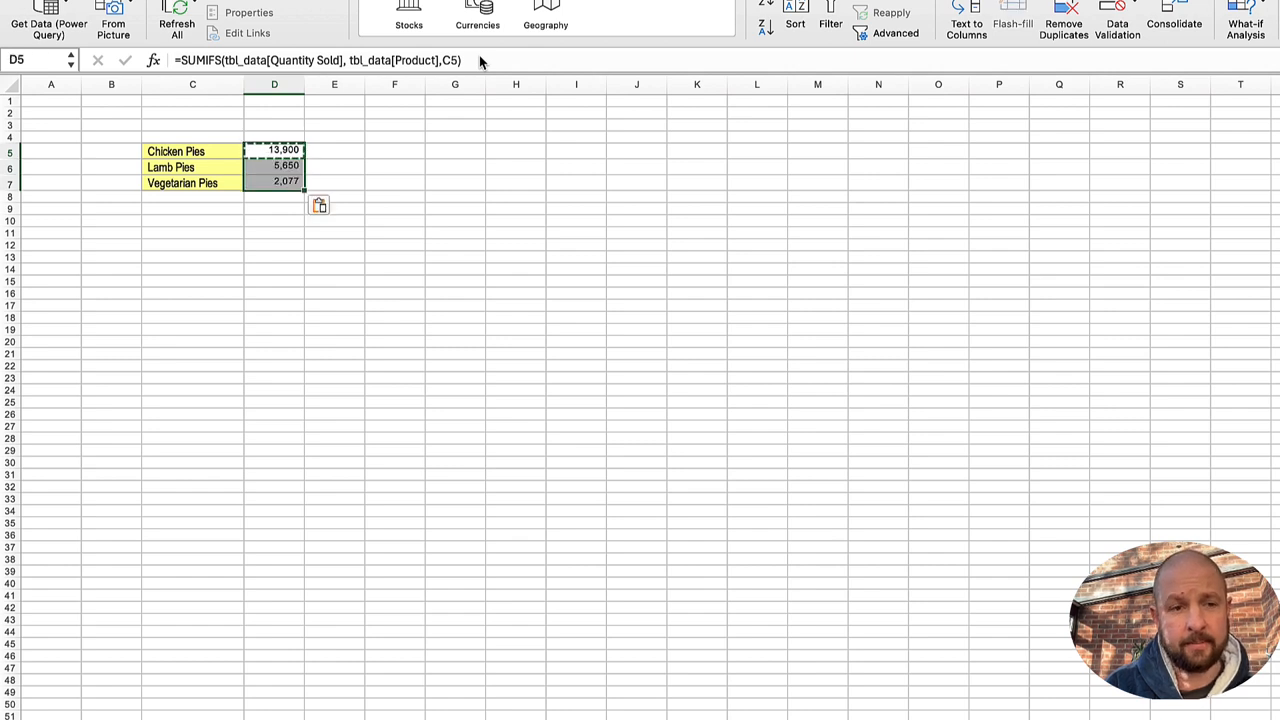
{"action": "key", "text": "Escape"}
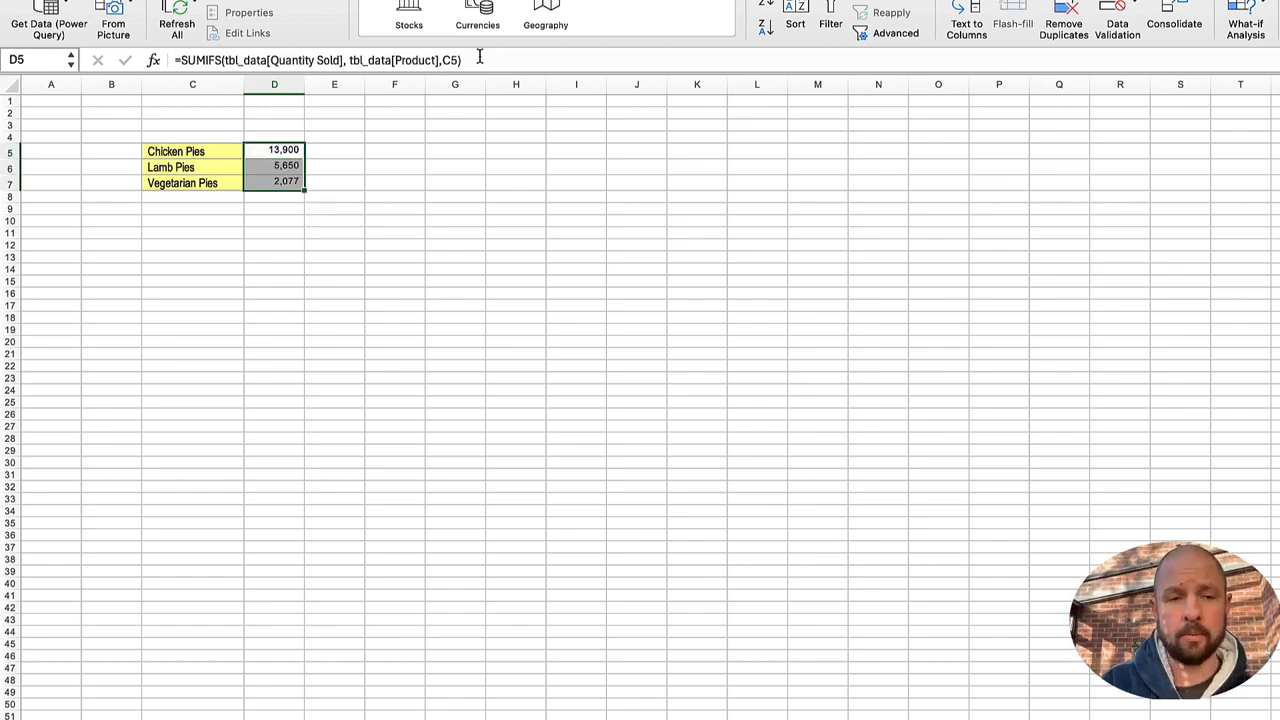
Step: Return to the sheet with the sales table and add a Price column to it with a header in F8
{"action": "key", "text": "ctrl+Page_Up"}
{"action": "key", "text": "ctrl+Page_Up"}
{"action": "key", "text": "Left"}
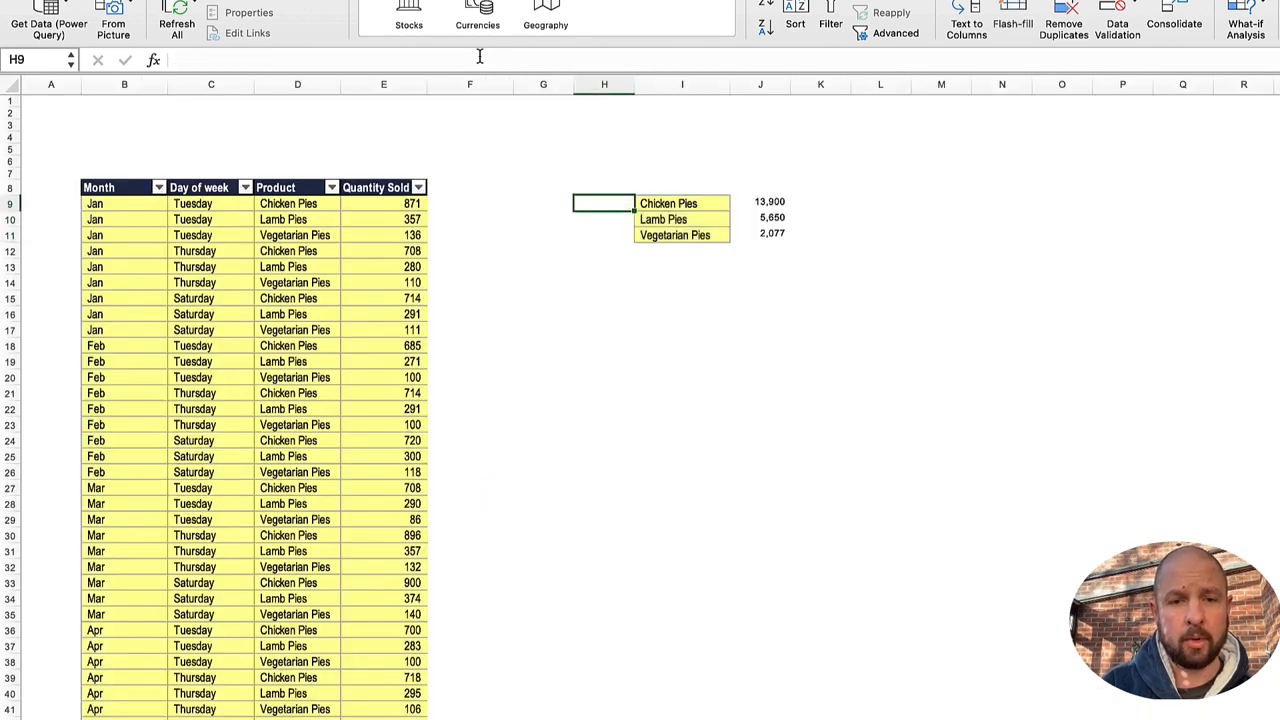
{"action": "key", "text": "Left"}
{"action": "key", "text": "Right"}
{"action": "key", "text": "Left"}
{"action": "key", "text": "Left"}
{"action": "key", "text": "Up"}
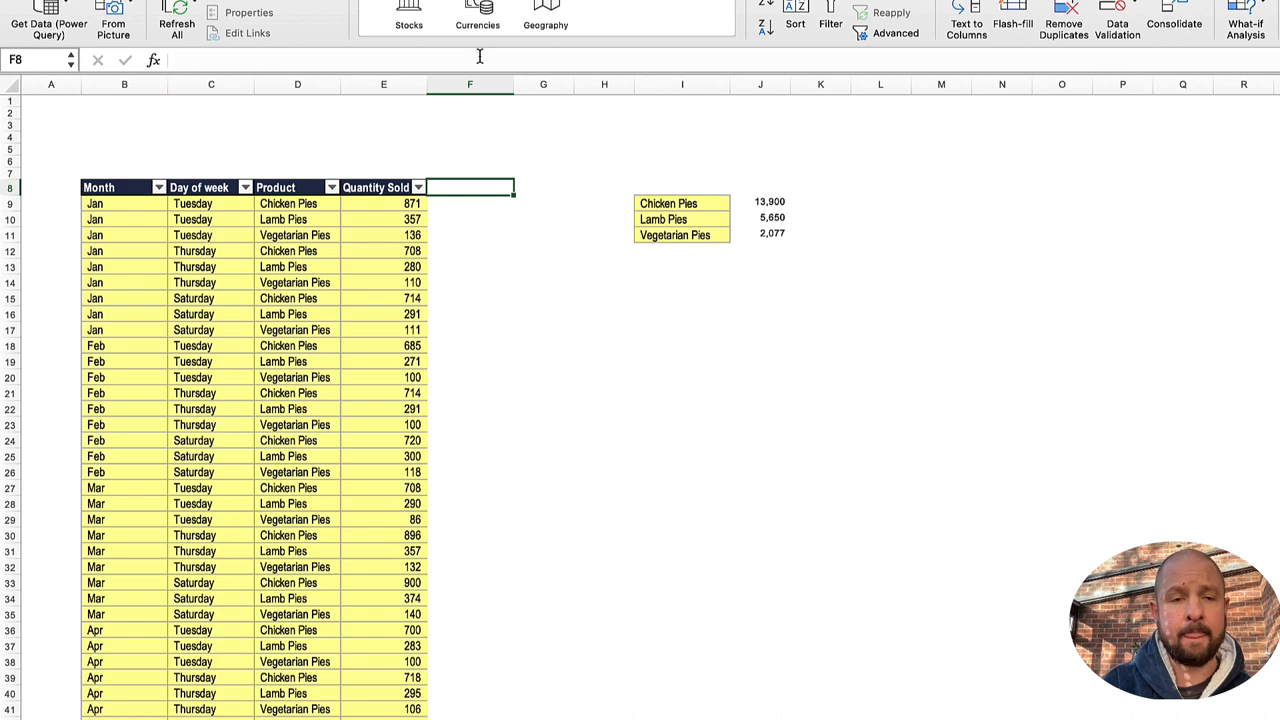
{"action": "type", "text": "Price"}
{"action": "key", "text": "Return"}
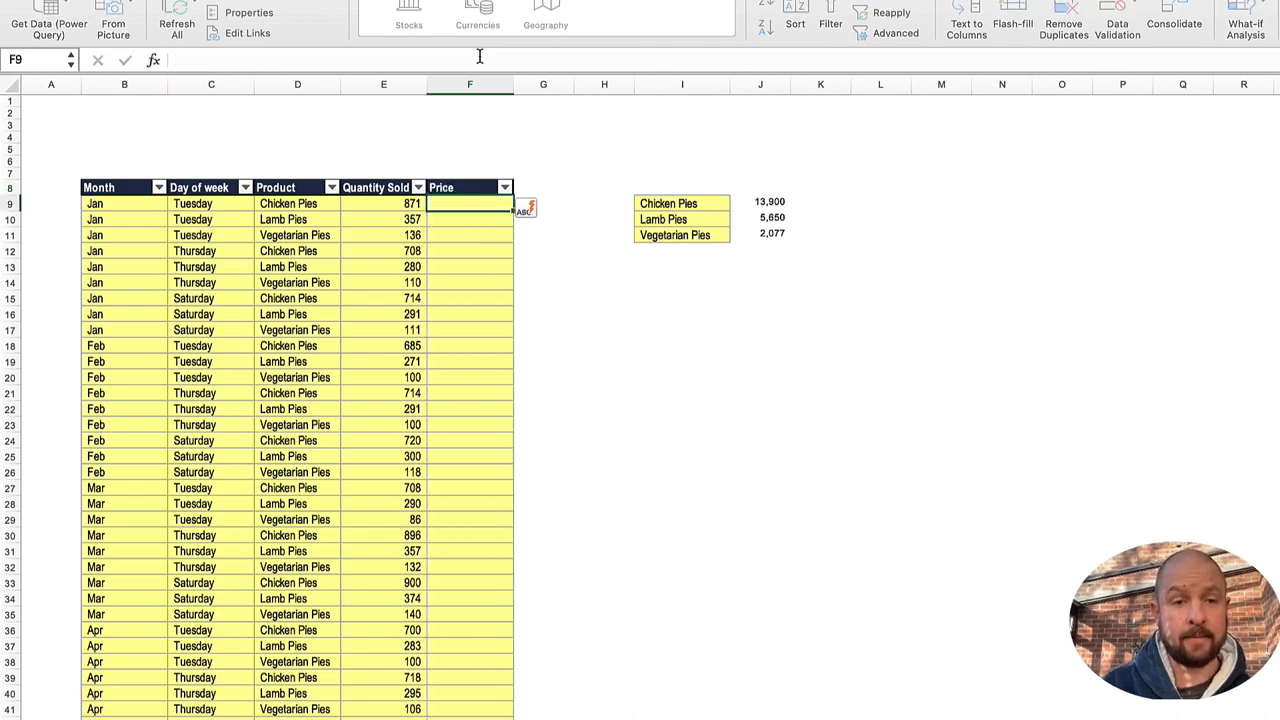
{"action": "key", "text": "ctrl+Page_Down"}
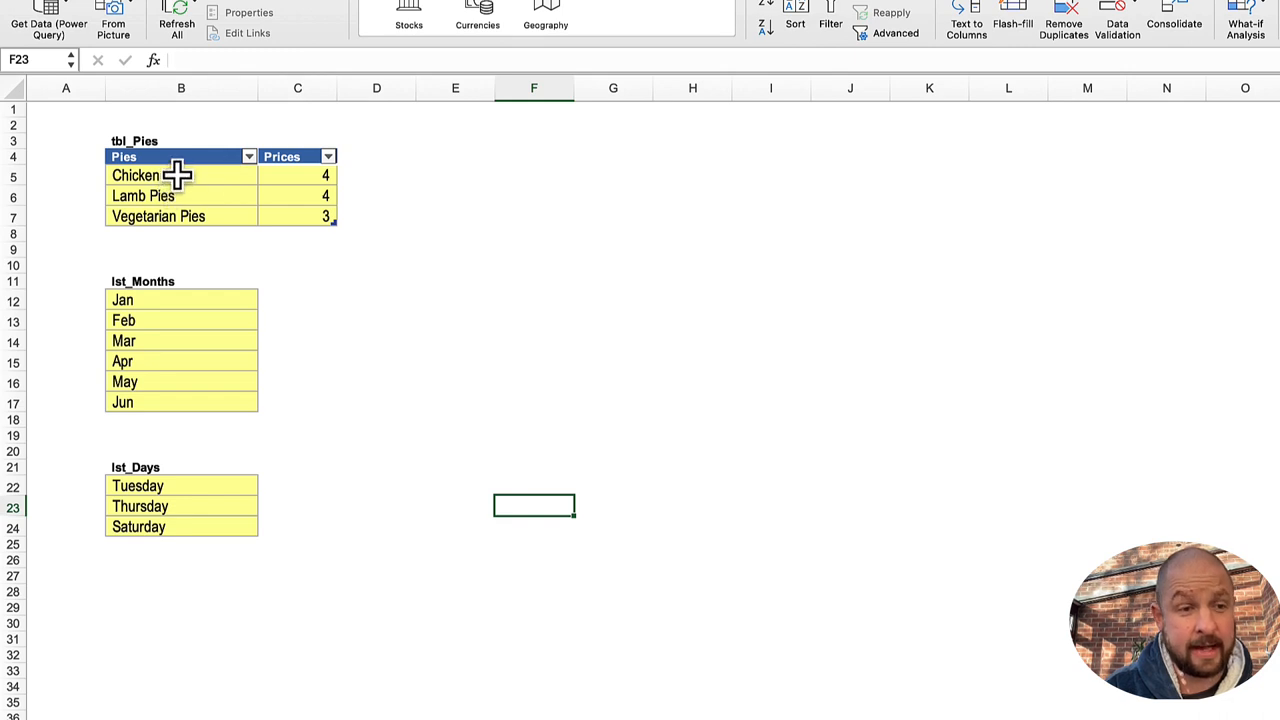
{"action": "left_click_drag", "start_coordinate": [177, 175], "coordinate": [186, 217]}
{"action": "left_click_drag", "start_coordinate": [298, 178], "coordinate": [305, 207]}
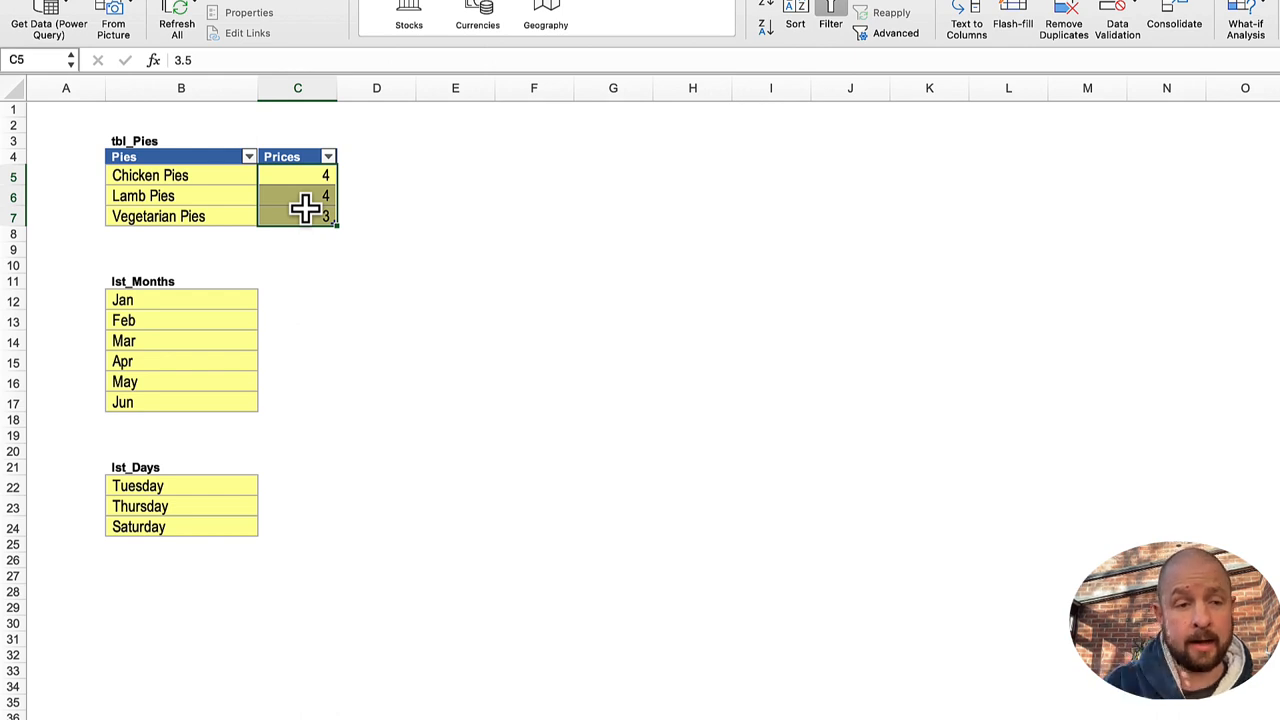
{"action": "key", "text": "ctrl+Page_Up"}
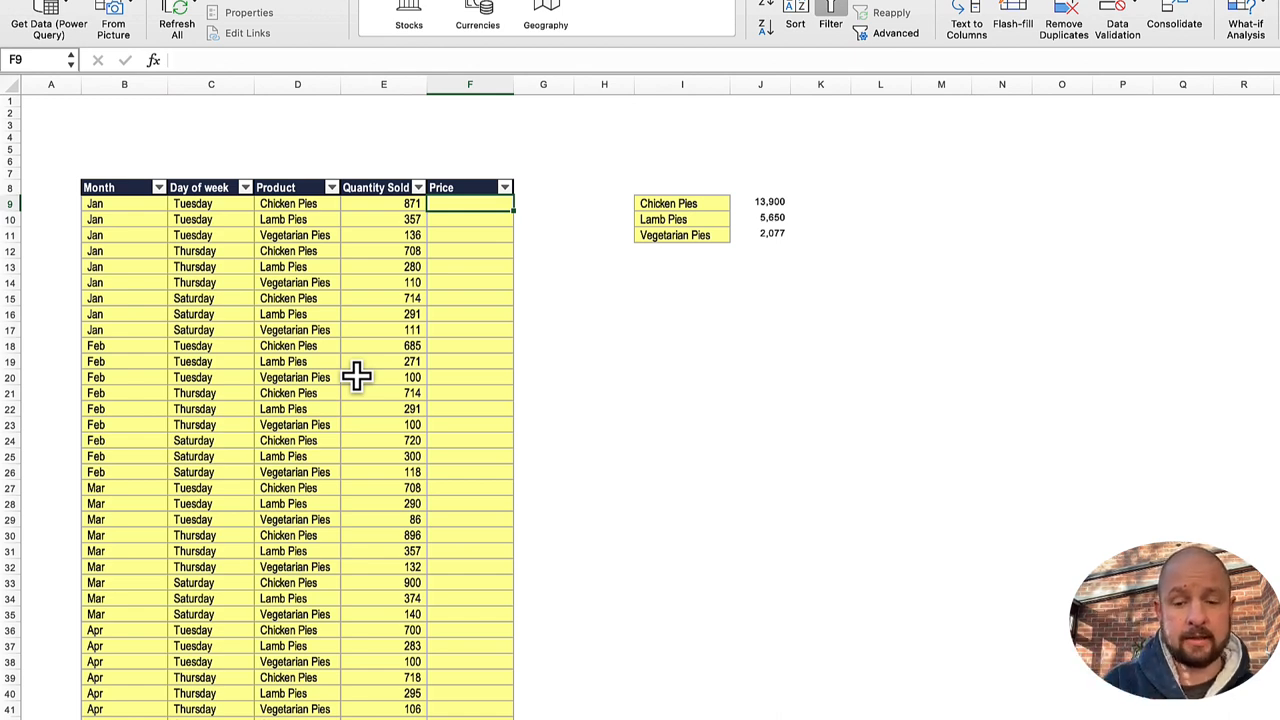
{"action": "type", "text": "=xlookup("}
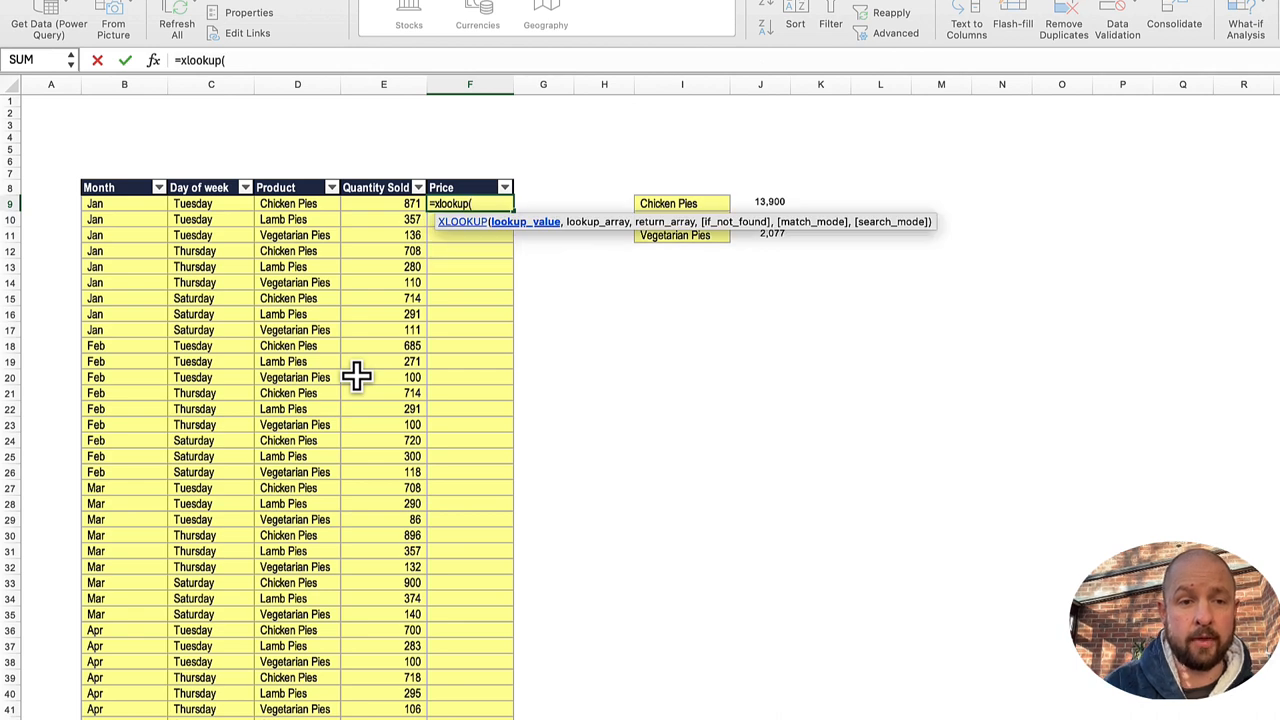
{"action": "key", "text": "Left"}
{"action": "key", "text": "Left"}
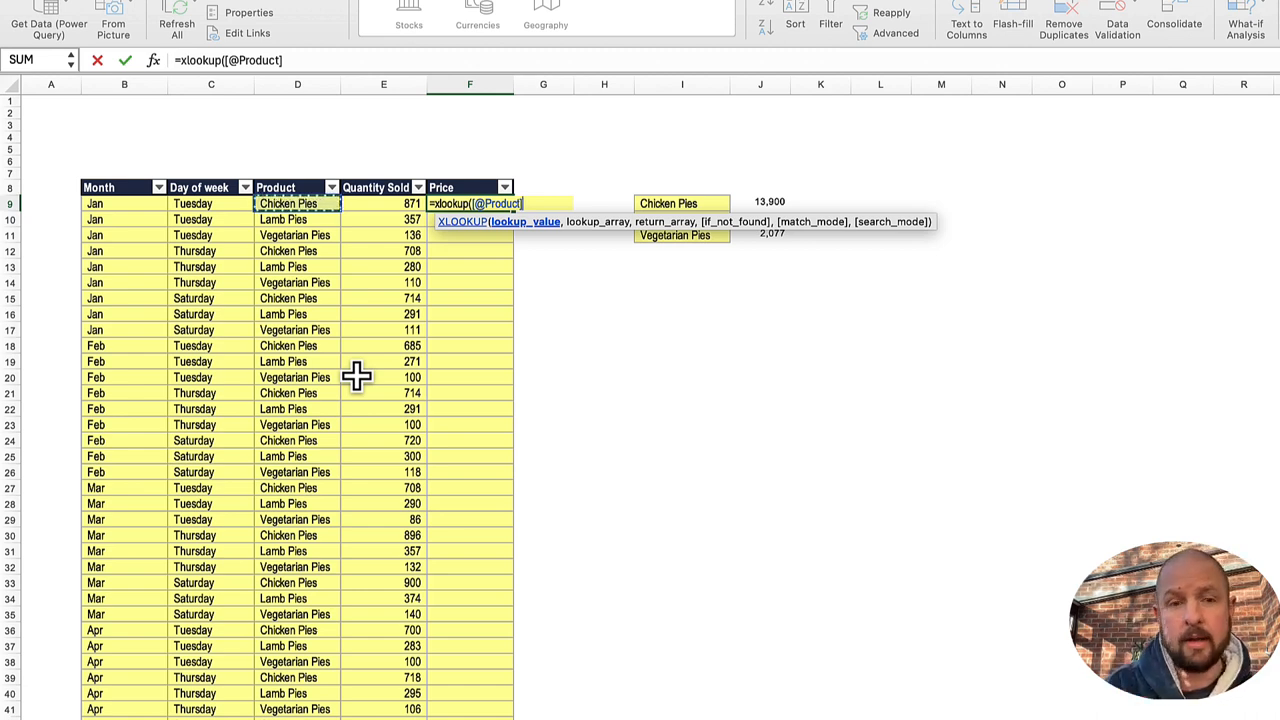
Step: Add tbl_Pies[Pies] as the lookup array of the XLOOKUP formula in F9
{"action": "type", "text": ", tbl_Pies"}
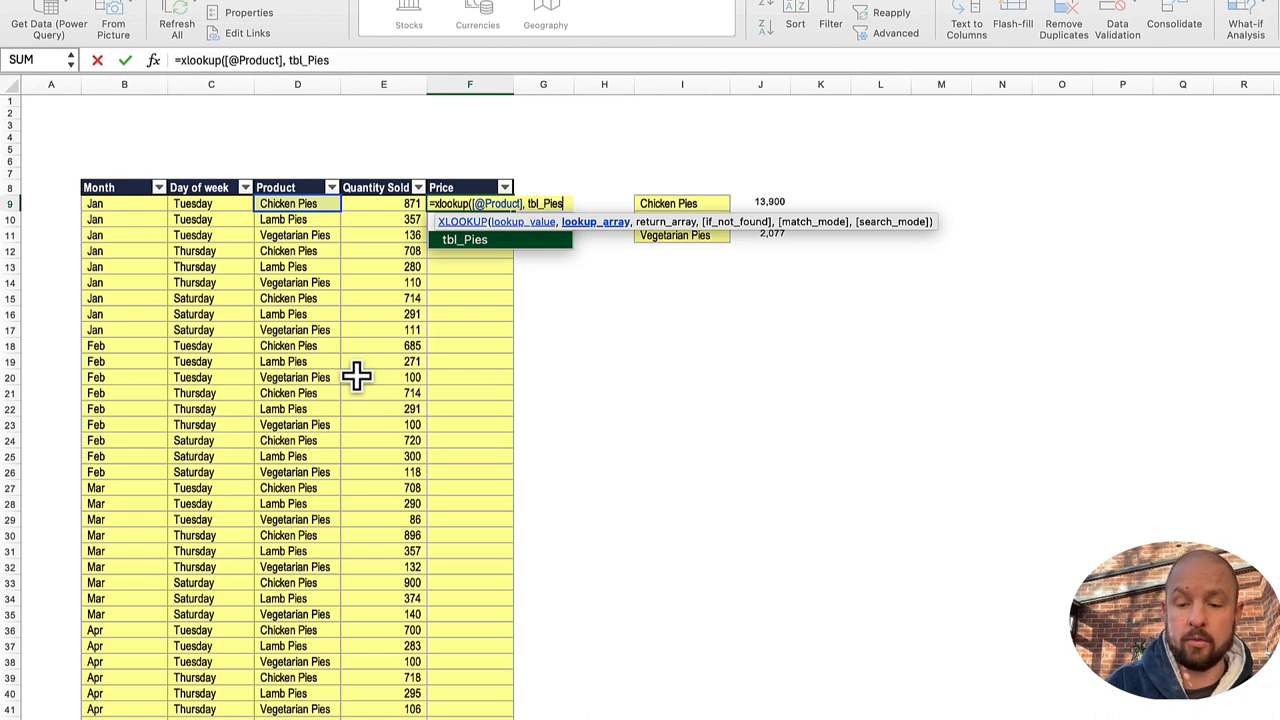
{"action": "type", "text": "["}
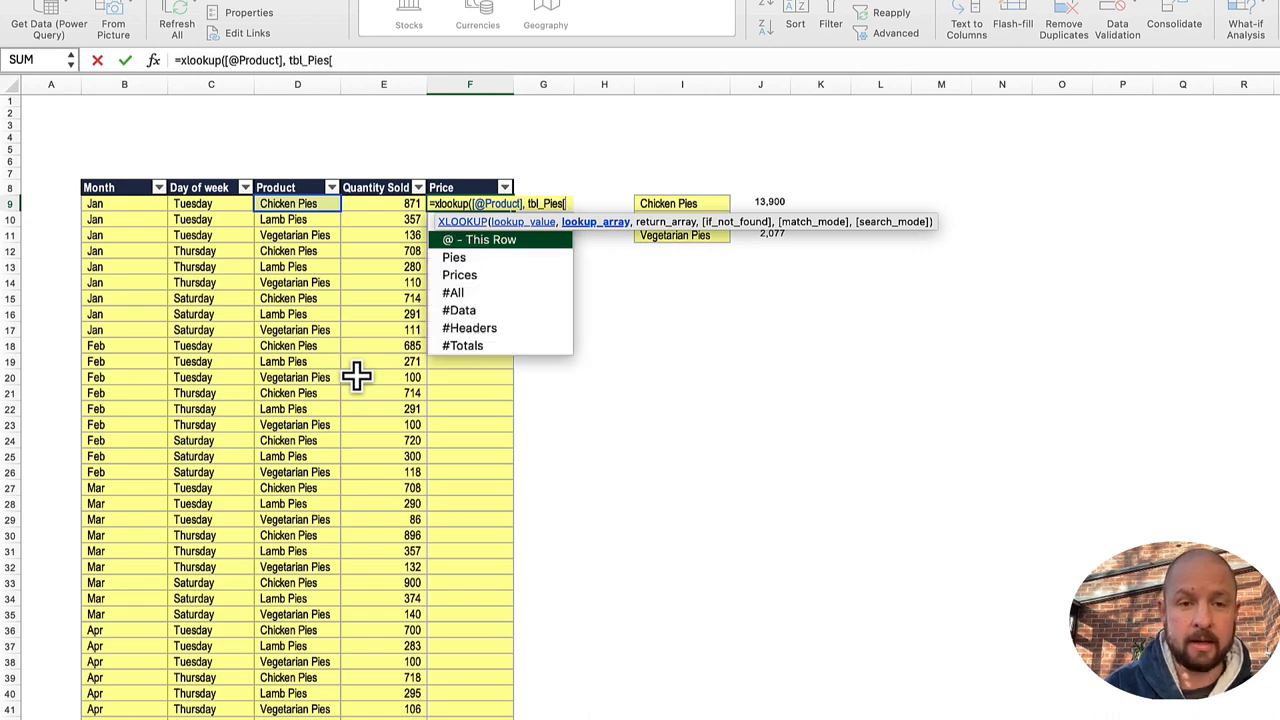
{"action": "key", "text": "Down"}
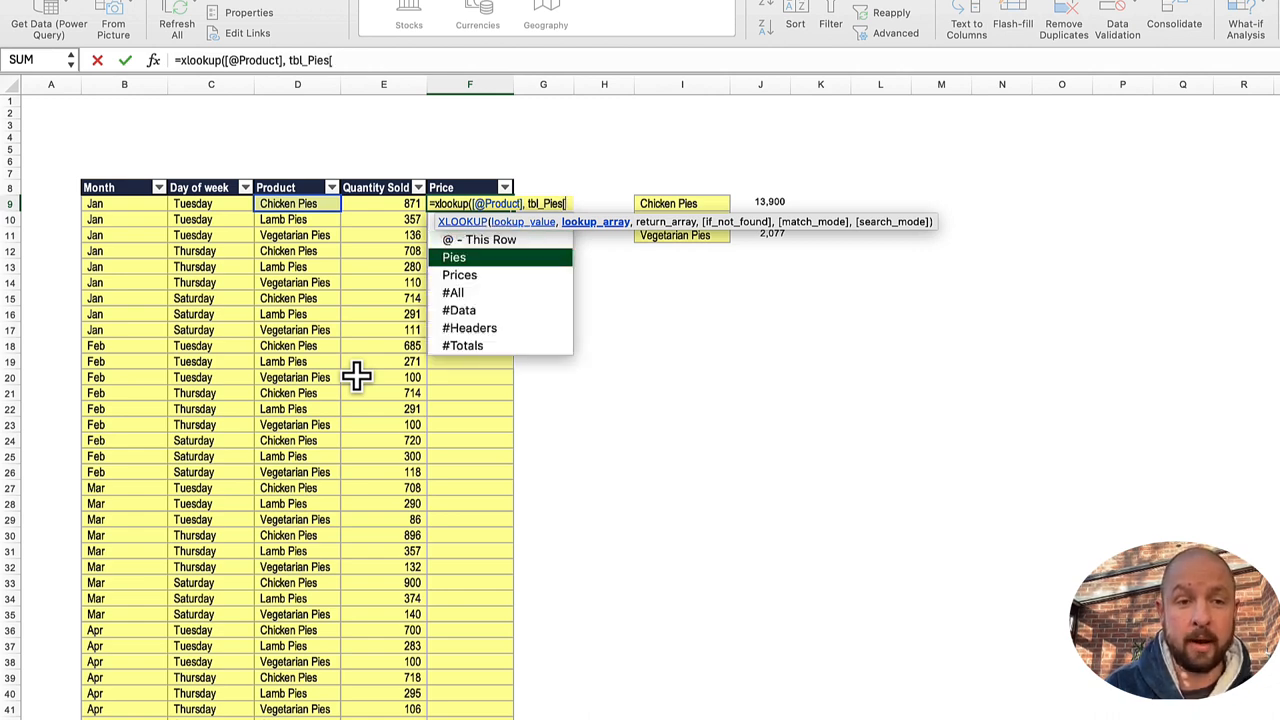
{"action": "type", "text": "Pies],"}
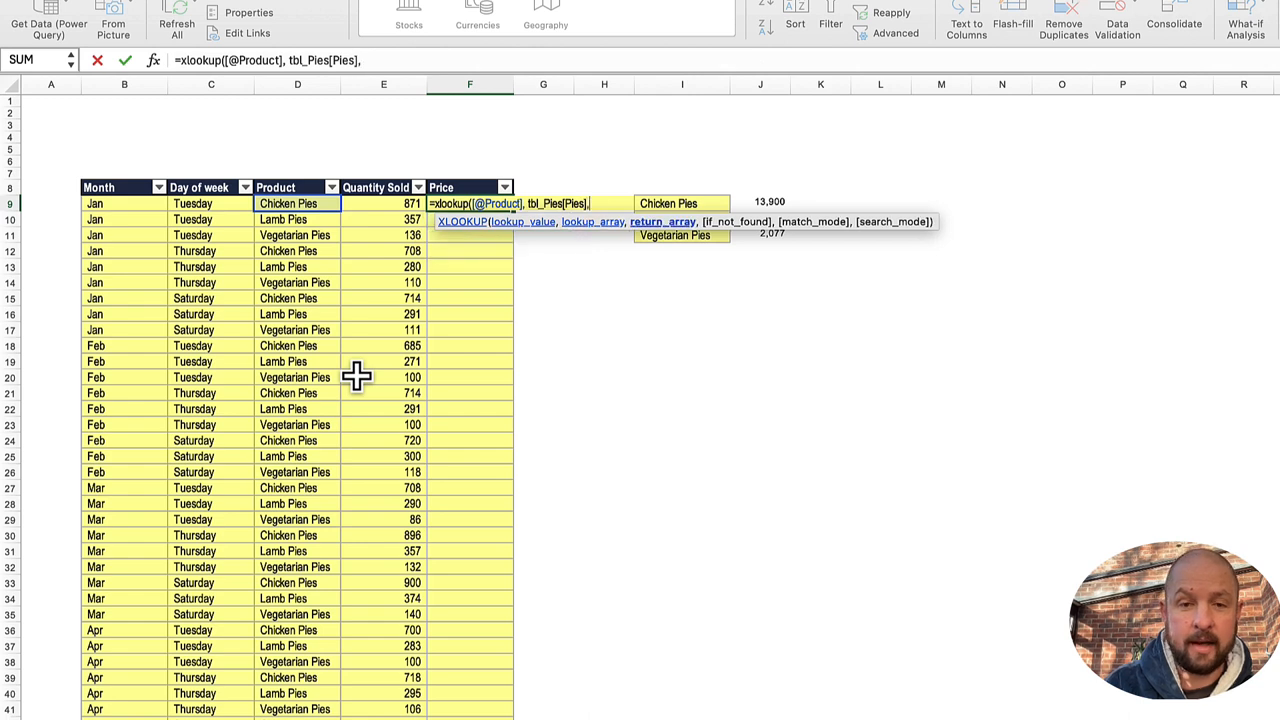
{"action": "type", "text": " tbl"}
Step: Complete the F9 XLOOKUP formula with tbl_Pies[Prices] as the return array to fill the Price column
{"action": "key", "text": "Down"}
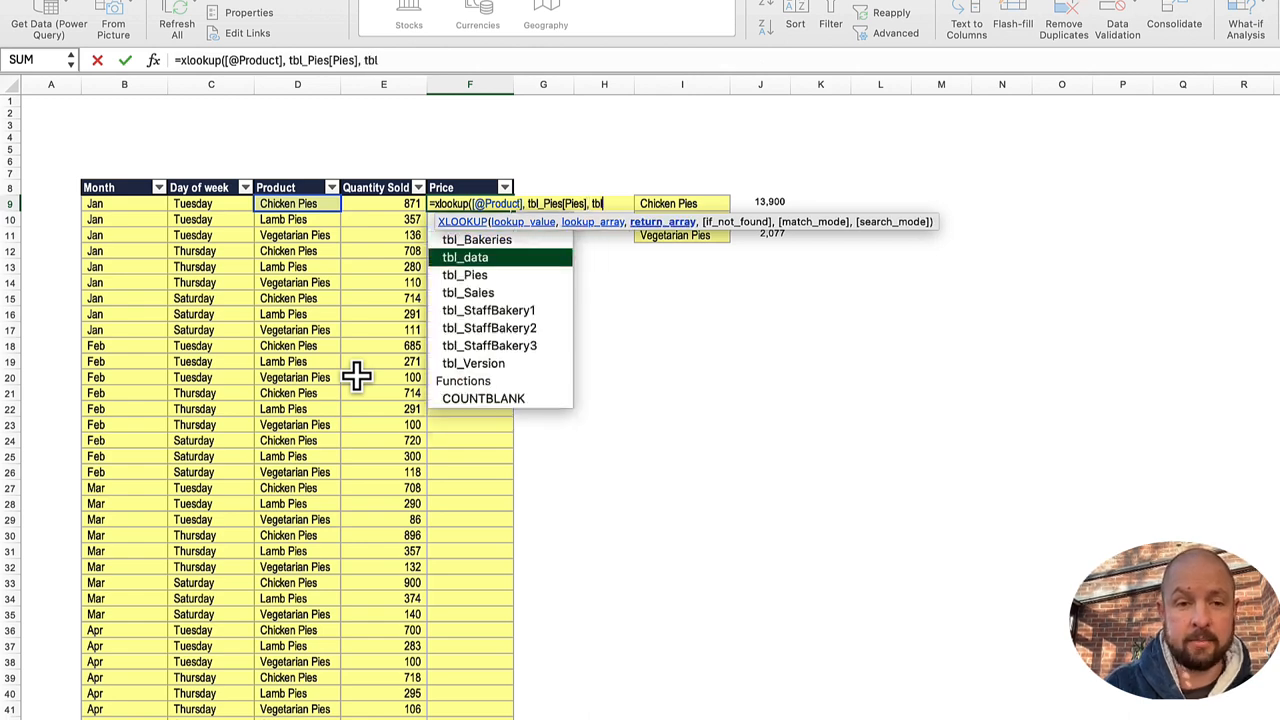
{"action": "type", "text": "_Pies["}
{"action": "key", "text": "Down"}
{"action": "key", "text": "Down"}
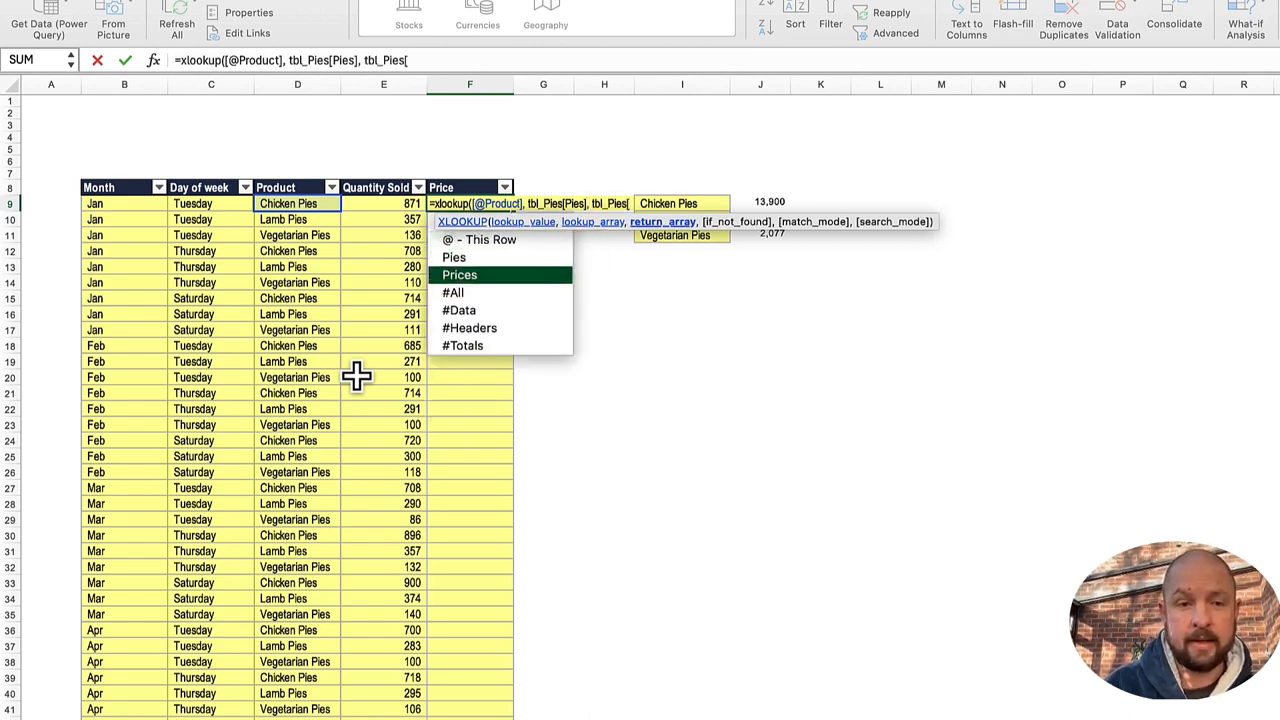
{"action": "key", "text": "Tab"}
{"action": "type", "text": "]"}
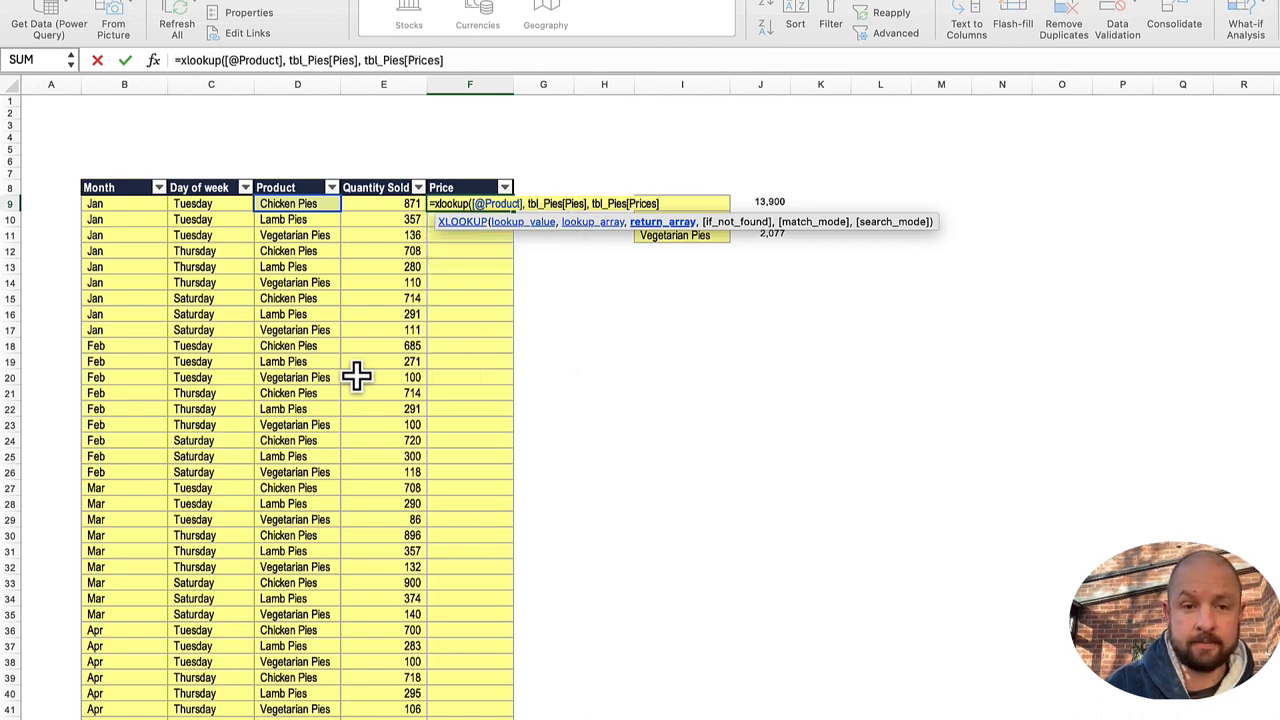
{"action": "type", "text": ")"}
{"action": "key", "text": "Return"}
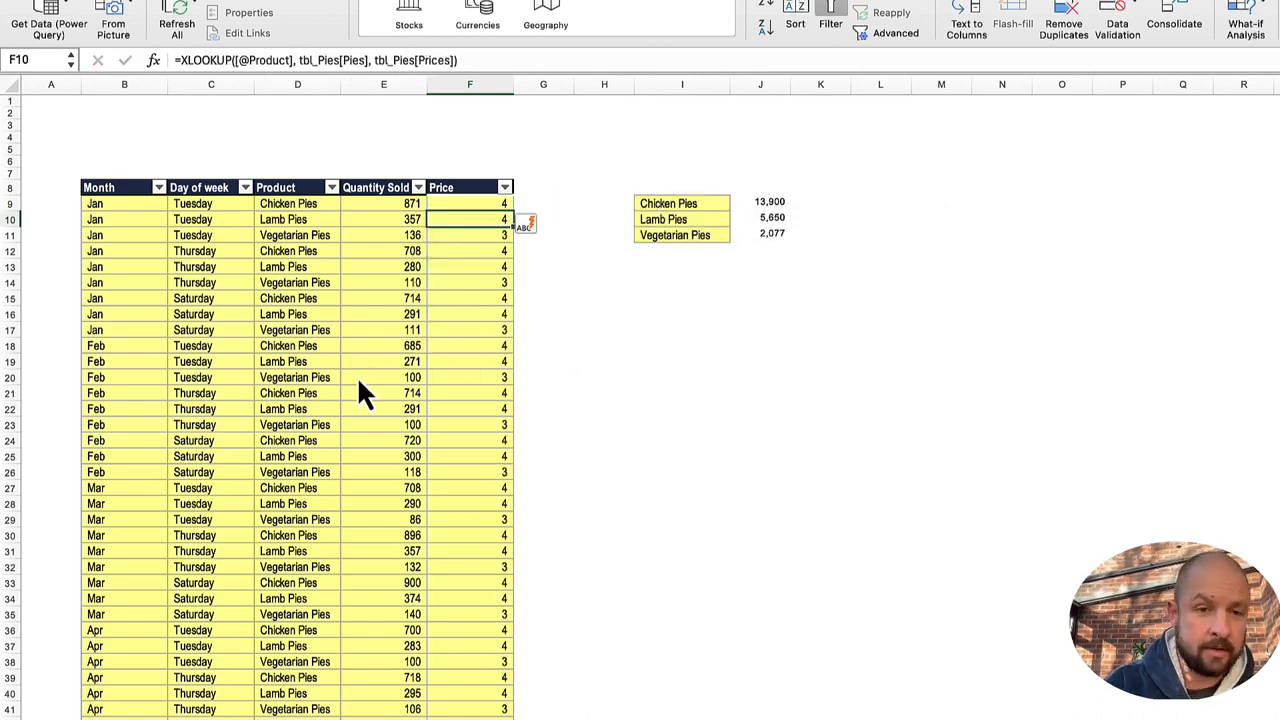
Step: Check the Pies and Prices columns of tbl_Pies against the XLOOKUP formula in F9 of the sales sheet
{"action": "key", "text": "Up"}
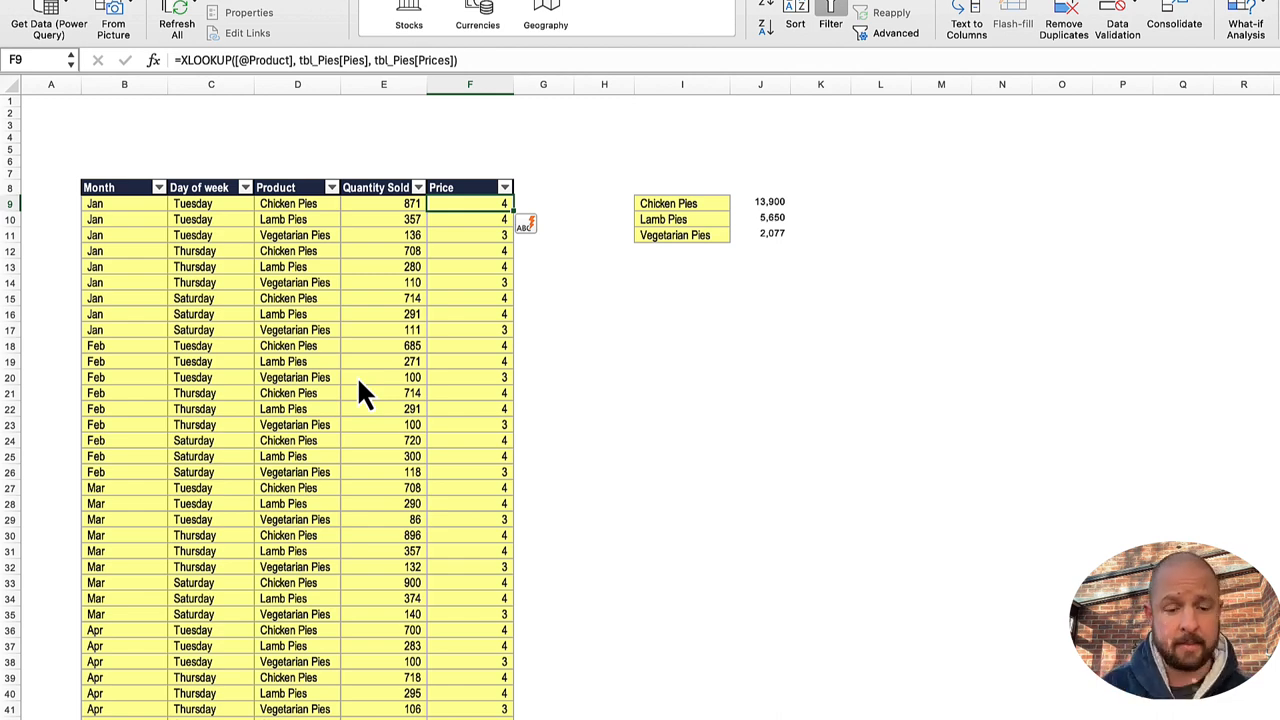
{"action": "key", "text": "ctrl+Page_Down"}
{"action": "key", "text": "Left"}
{"action": "key", "text": "Down"}
{"action": "key", "text": "Down"}
{"action": "key", "text": "Down"}
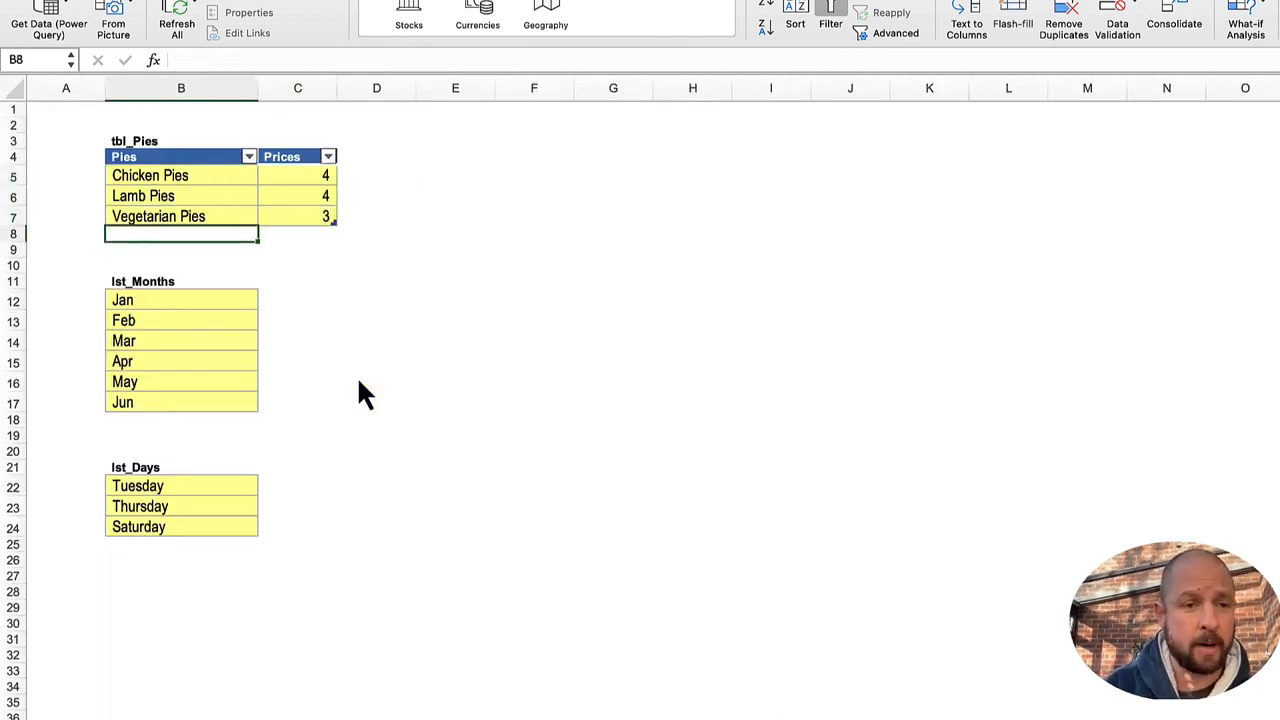
{"action": "key", "text": "Right"}
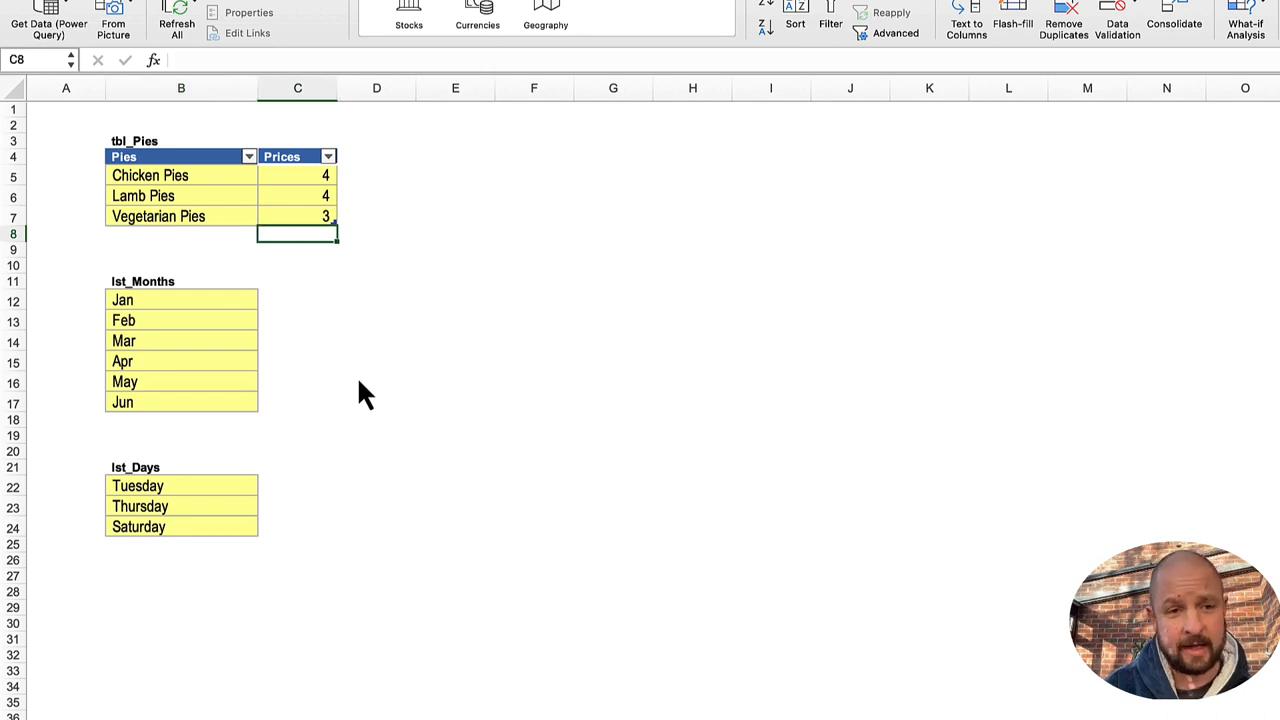
{"action": "key", "text": "Left"}
{"action": "key", "text": "Up"}
{"action": "key", "text": "Right"}
{"action": "key", "text": "Down"}
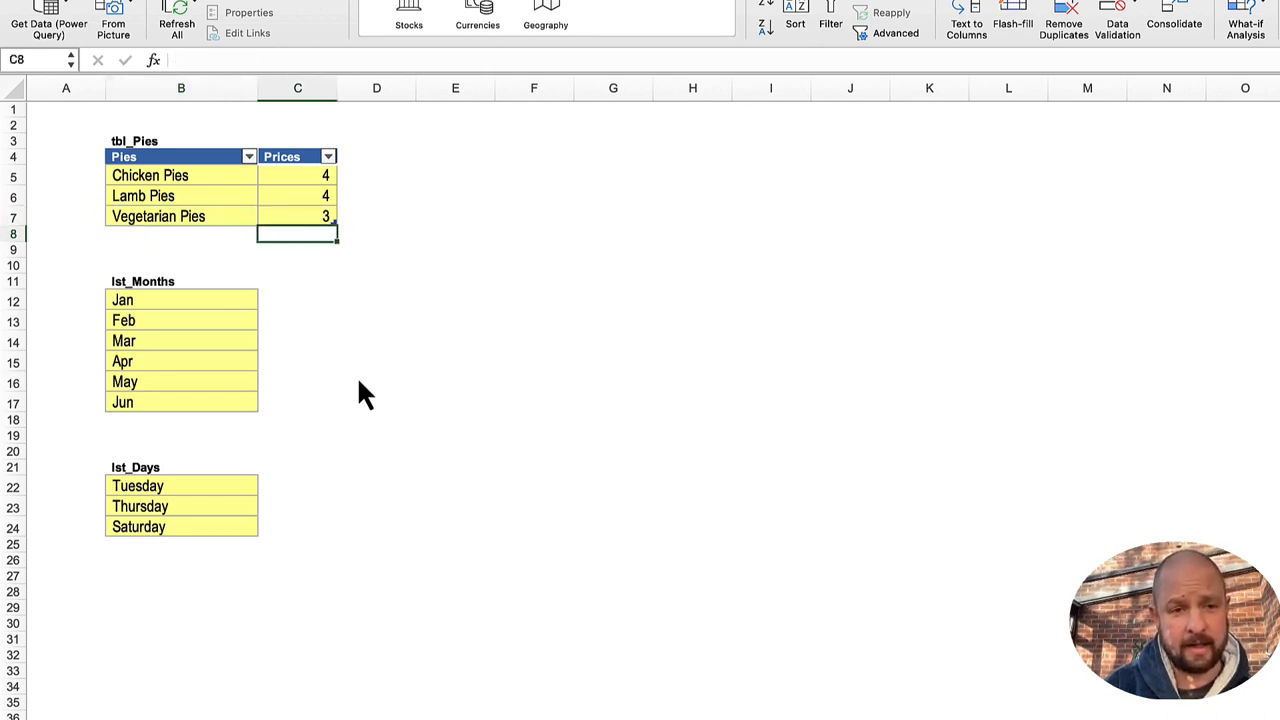
{"action": "key", "text": "ctrl+Page_Up"}
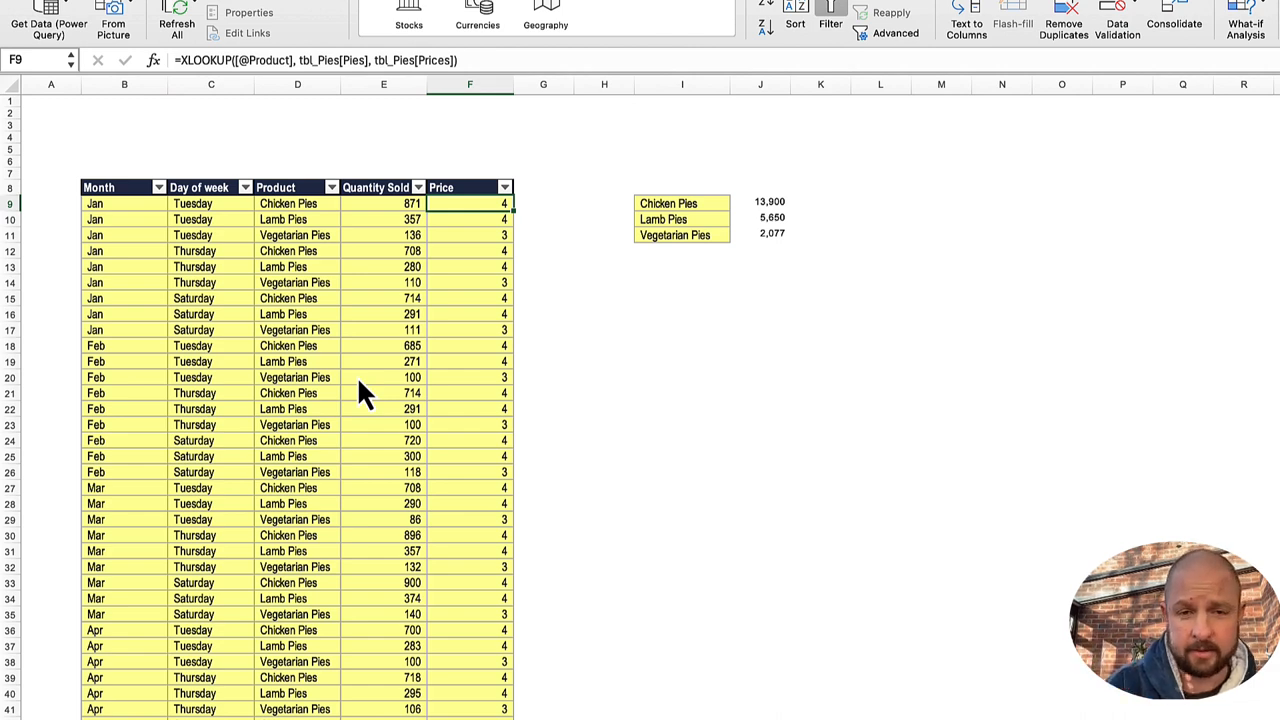
Step: Look at the lst_Months list on the lists sheet and return to the sheet with the sales table
{"action": "key", "text": "Right"}
{"action": "key", "text": "Right"}
{"action": "key", "text": "Right"}
{"action": "key", "text": "Down"}
{"action": "key", "text": "Down"}
{"action": "key", "text": "Down"}
{"action": "key", "text": "Right"}
{"action": "key", "text": "Down"}
{"action": "key", "text": "Down"}
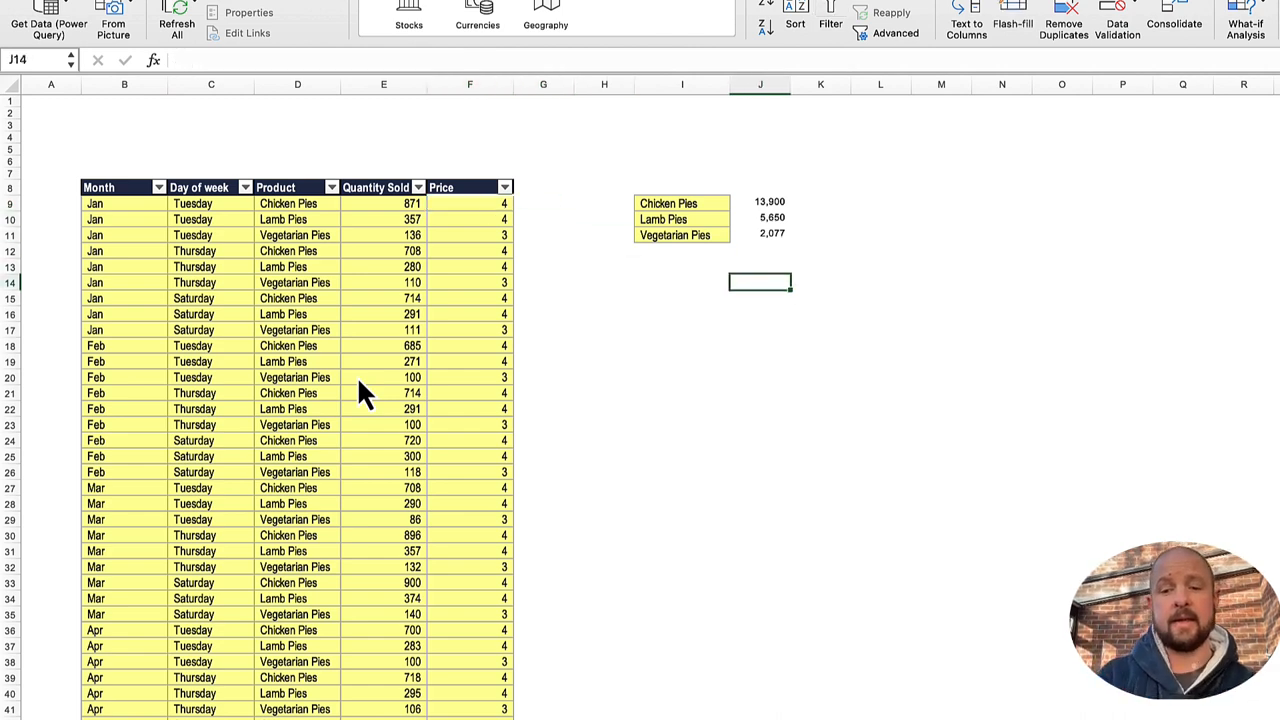
{"action": "key", "text": "ctrl+Page_Down"}
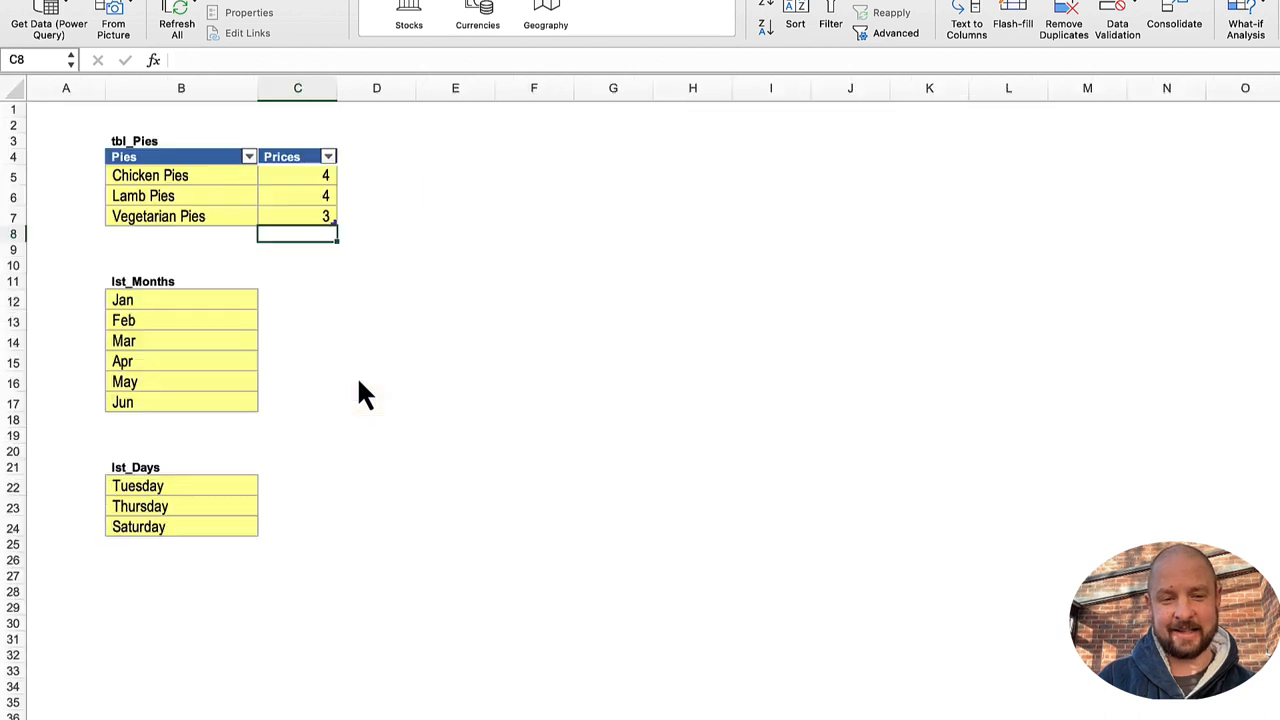
{"action": "key", "text": "Left"}
{"action": "key", "text": "Down"}
{"action": "key", "text": "Down"}
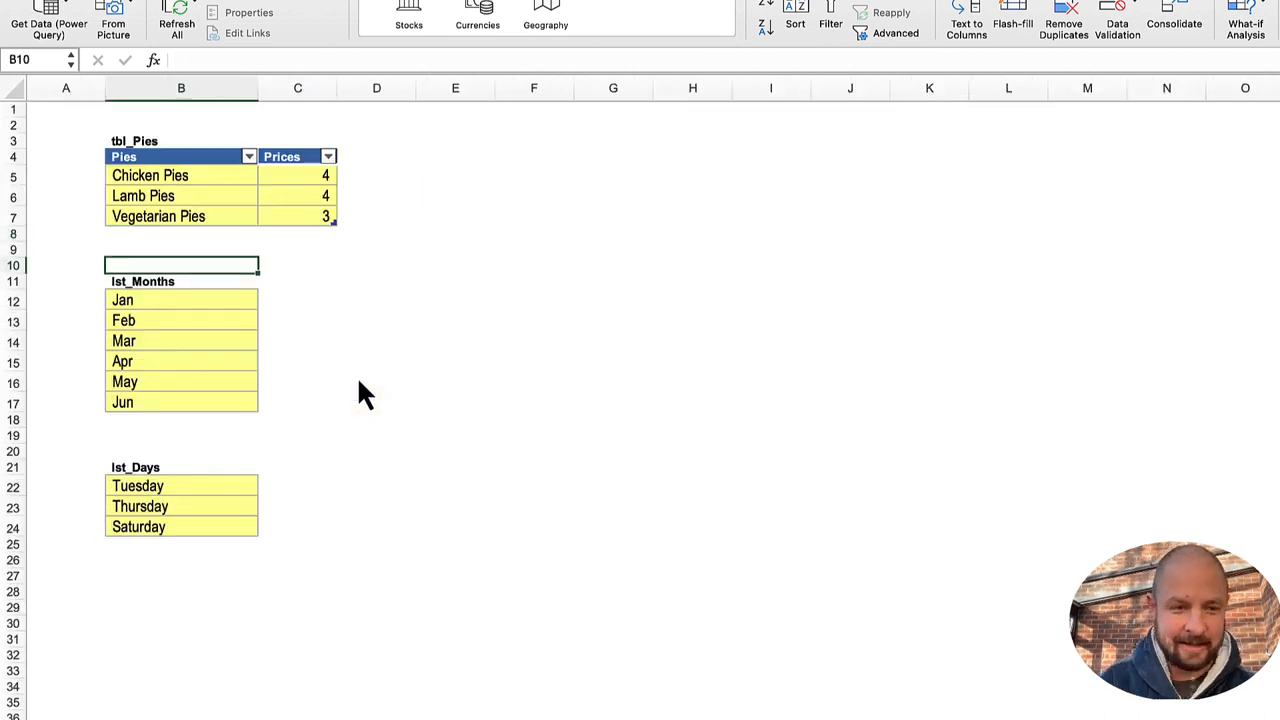
{"action": "key", "text": "Down"}
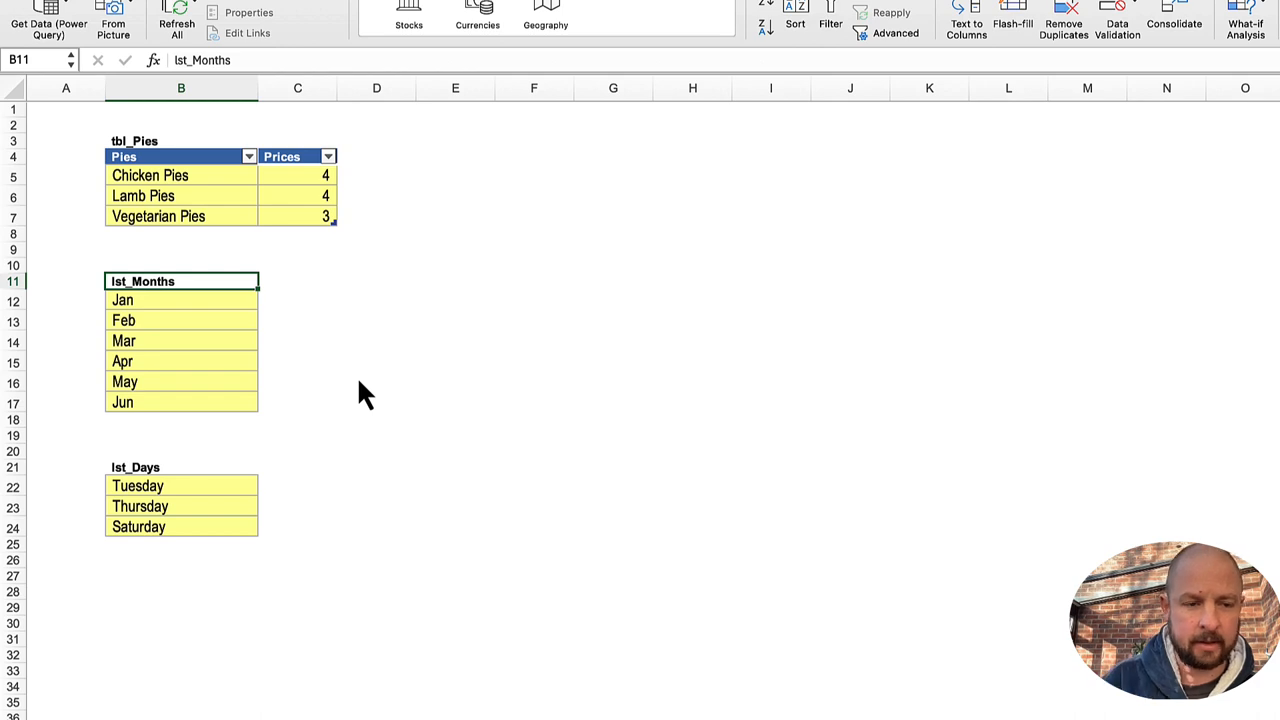
{"action": "key", "text": "ctrl+Page_Up"}
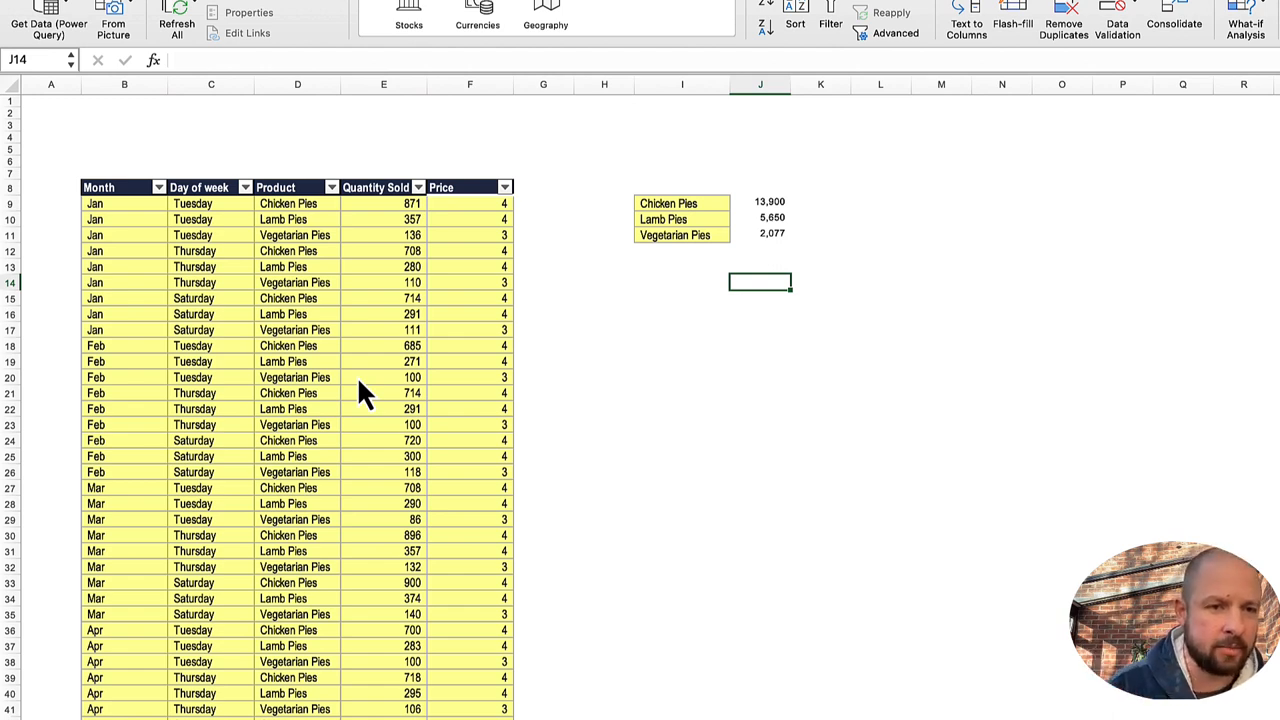
{"action": "key", "text": "Left"}
{"action": "key", "text": "Left"}
{"action": "key", "text": "Left"}
{"action": "key", "text": "Left"}
{"action": "key", "text": "Left"}
{"action": "key", "text": "Left"}
{"action": "key", "text": "Left"}
{"action": "key", "text": "Left"}
{"action": "key", "text": "Left"}
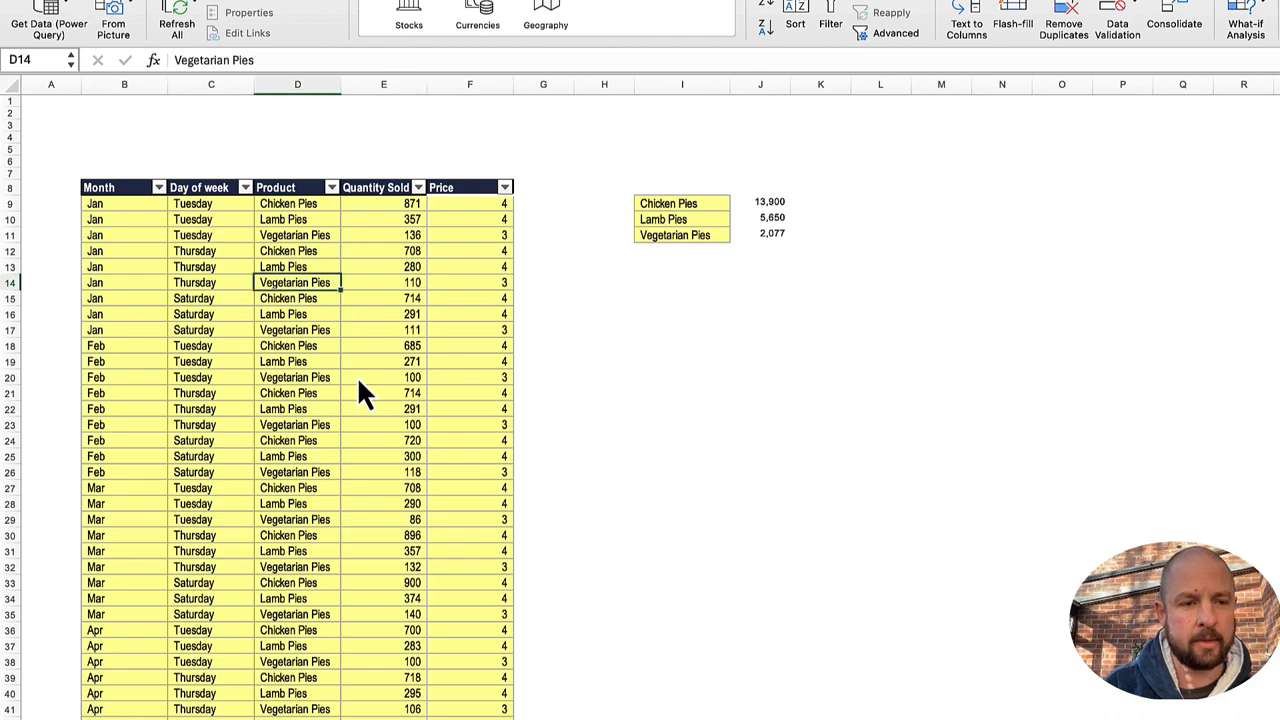
{"action": "key", "text": "Right"}
{"action": "key", "text": "ctrl+c"}
{"action": "key", "text": "Right"}
{"action": "key", "text": "Right"}
{"action": "key", "text": "Right"}
{"action": "key", "text": "Right"}
{"action": "key", "text": "Right"}
{"action": "key", "text": "Right"}
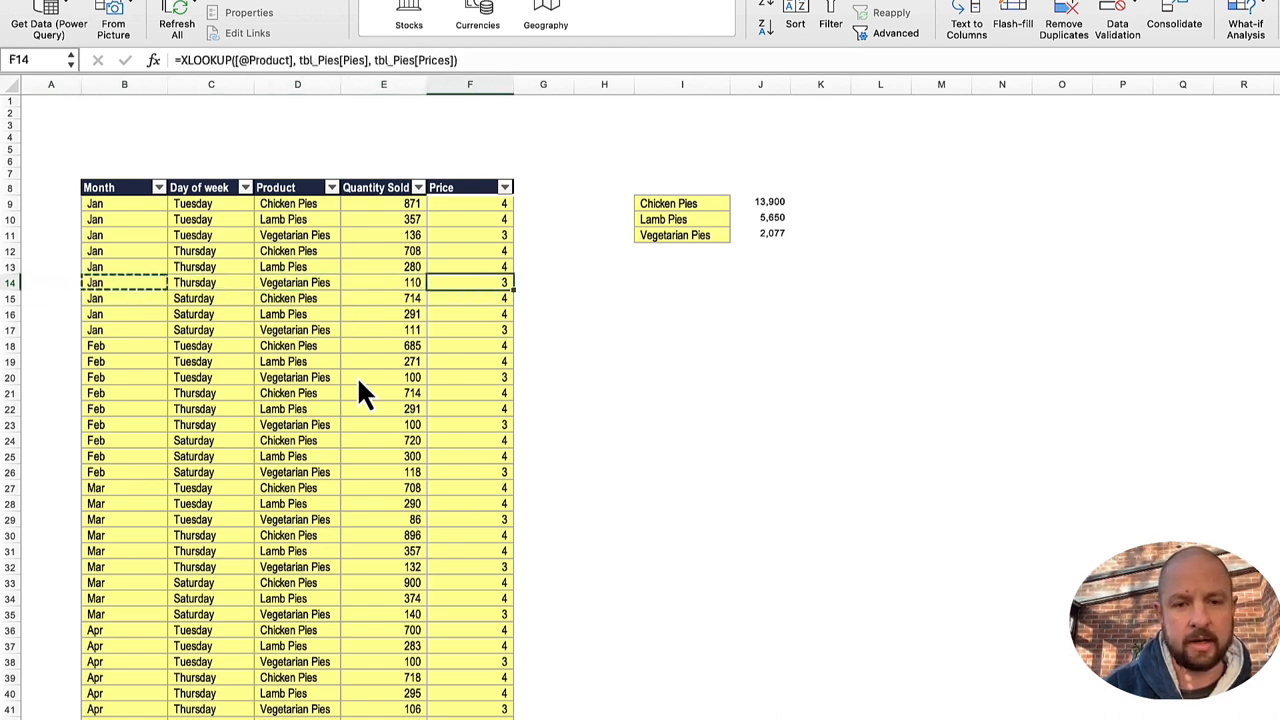
{"action": "key", "text": "Left"}
{"action": "key", "text": "Left"}
{"action": "key", "text": "Left"}
{"action": "key", "text": "Left"}
{"action": "key", "text": "Down"}
{"action": "key", "text": "Down"}
{"action": "key", "text": "Down"}
{"action": "key", "text": "Down"}
{"action": "key", "text": "Right"}
{"action": "key", "text": "Right"}
{"action": "key", "text": "Right"}
{"action": "key", "text": "Right"}
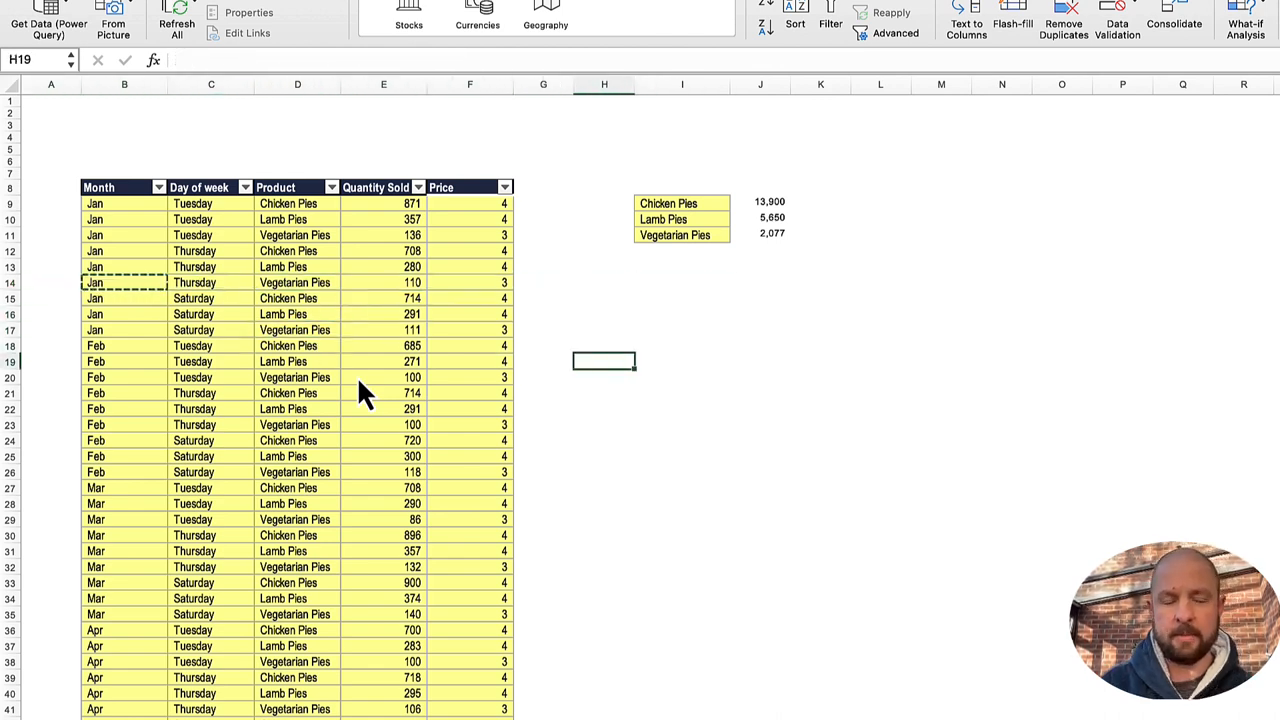
{"action": "key", "text": "Escape"}
Step: Enter the formula =lst_Months in I18 to spill the list of months below the pie totals
{"action": "key", "text": "Right"}
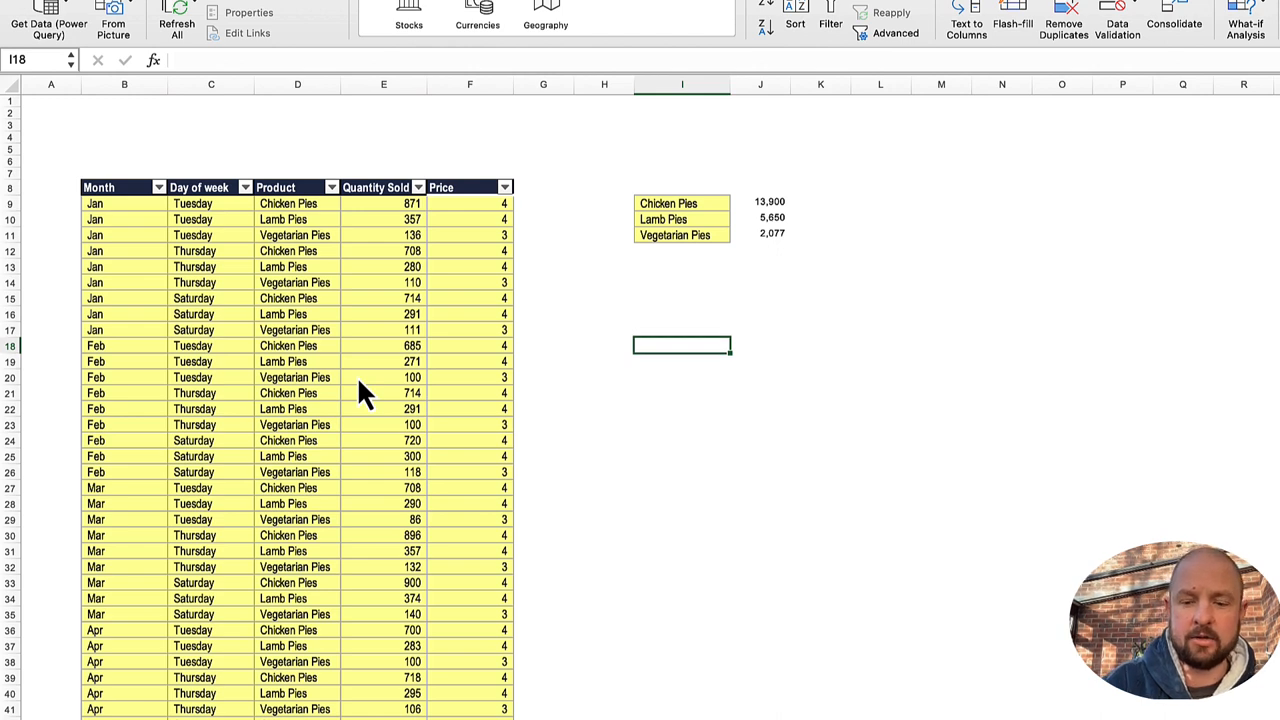
{"action": "type", "text": "=lst"}
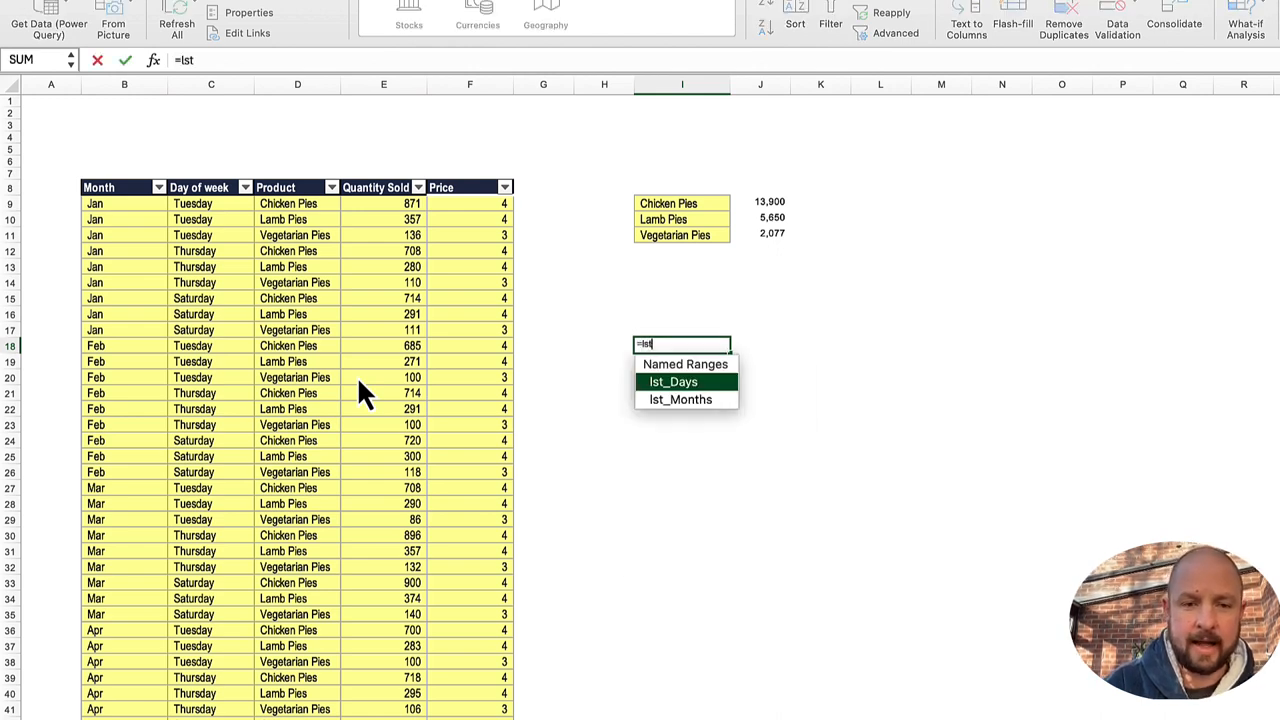
{"action": "key", "text": "Down"}
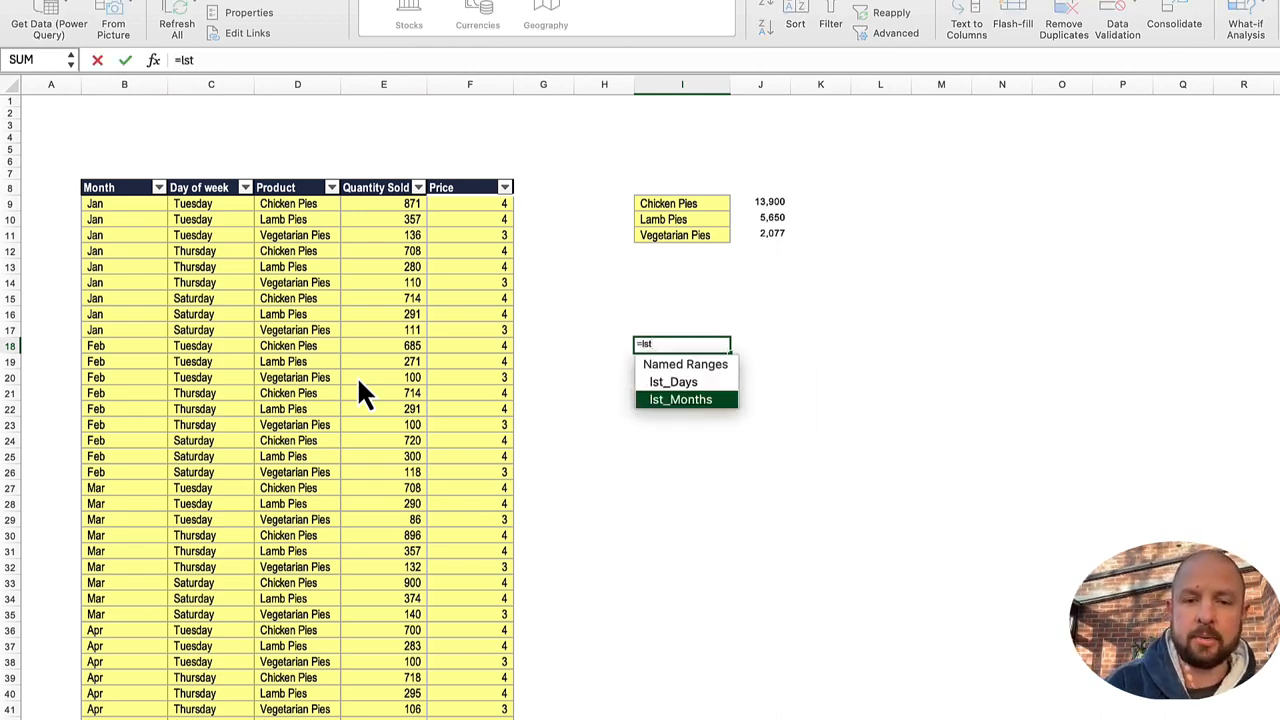
{"action": "key", "text": "Tab"}
{"action": "key", "text": "Return"}
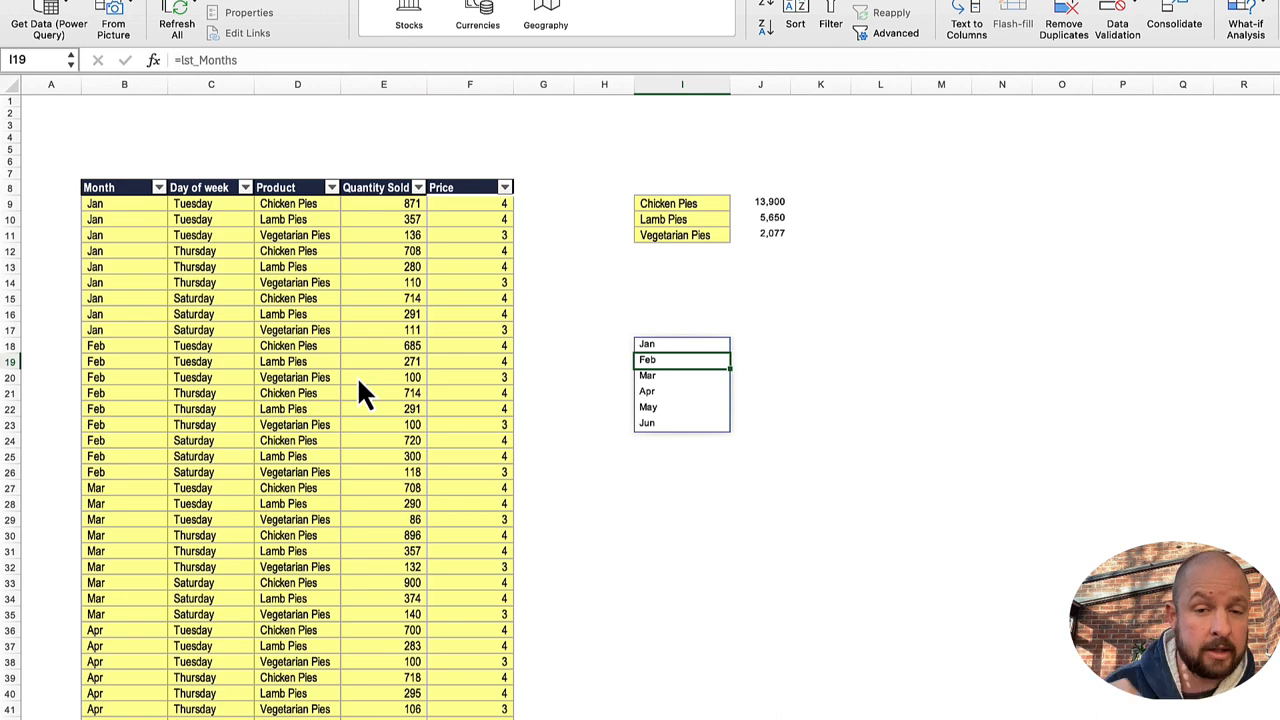
Step: Start a SUMIFS formula in J18 beside the first spilled month
{"action": "key", "text": "Right"}
{"action": "key", "text": "Up"}
{"action": "type", "text": "=sumfi"}
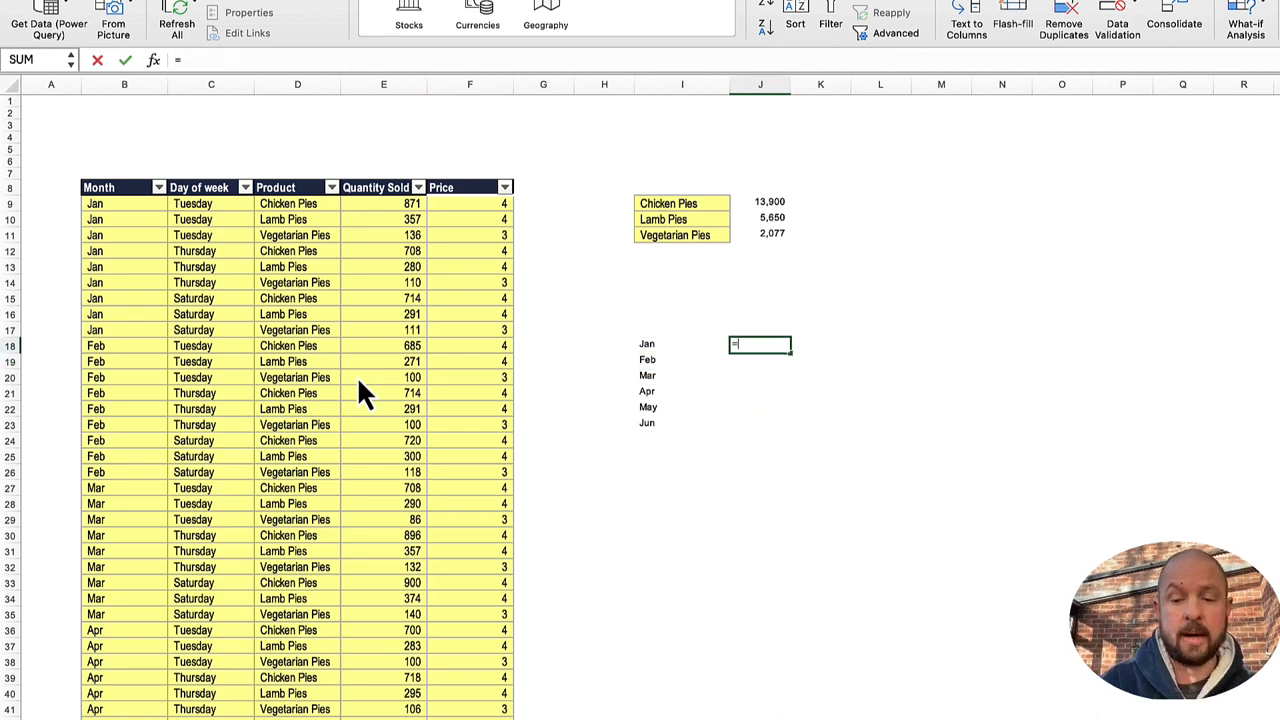
{"action": "key", "text": "BackSpace"}
{"action": "key", "text": "BackSpace"}
{"action": "type", "text": "umu"}
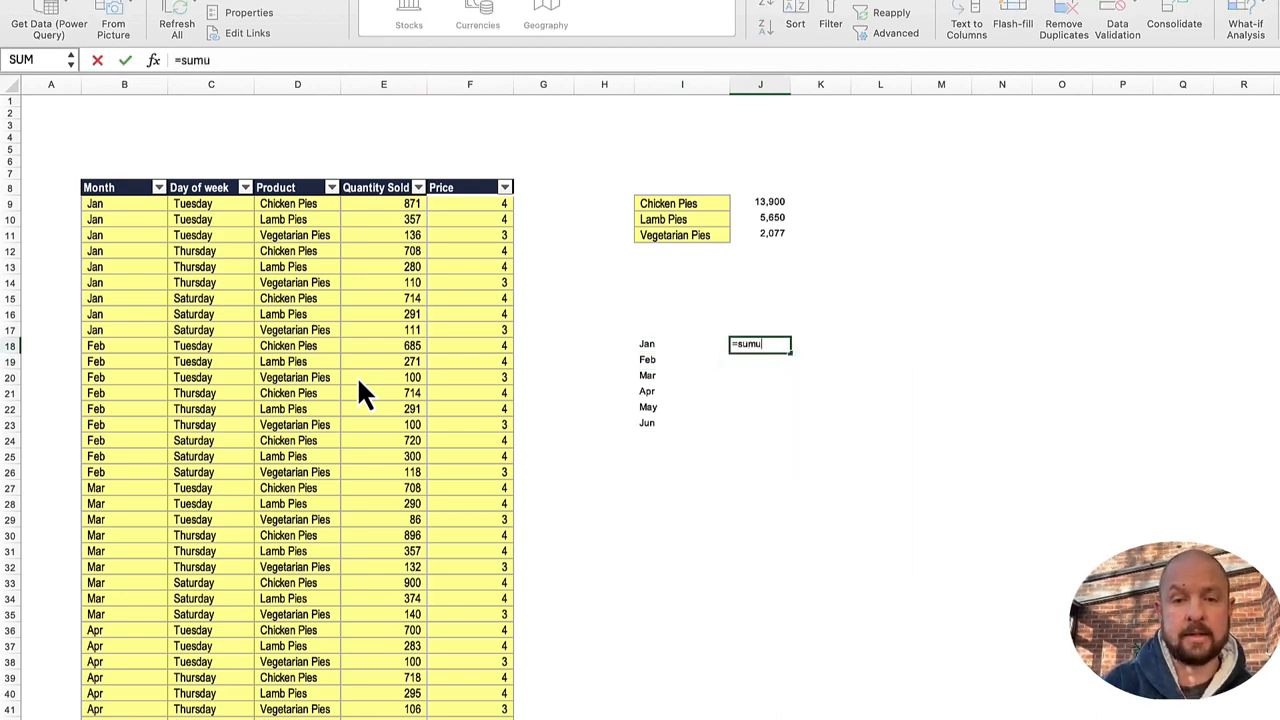
{"action": "key", "text": "BackSpace"}
{"action": "type", "text": "ifs("}
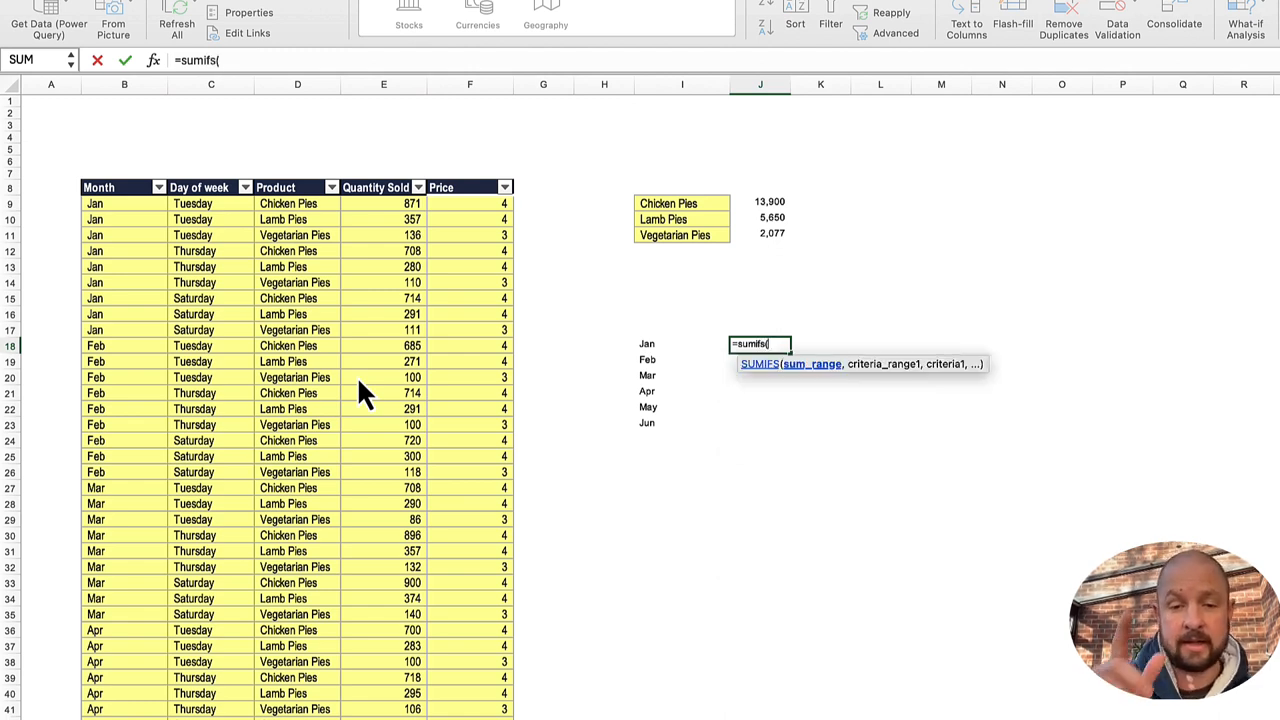
Step: Set tbl_data[Quantity Sold] as the sum range of the SUMIFS formula in J18
{"action": "key", "text": "Left"}
{"action": "key", "text": "Left"}
{"action": "key", "text": "Left"}
{"action": "key", "text": "Left"}
{"action": "key", "text": "Left"}
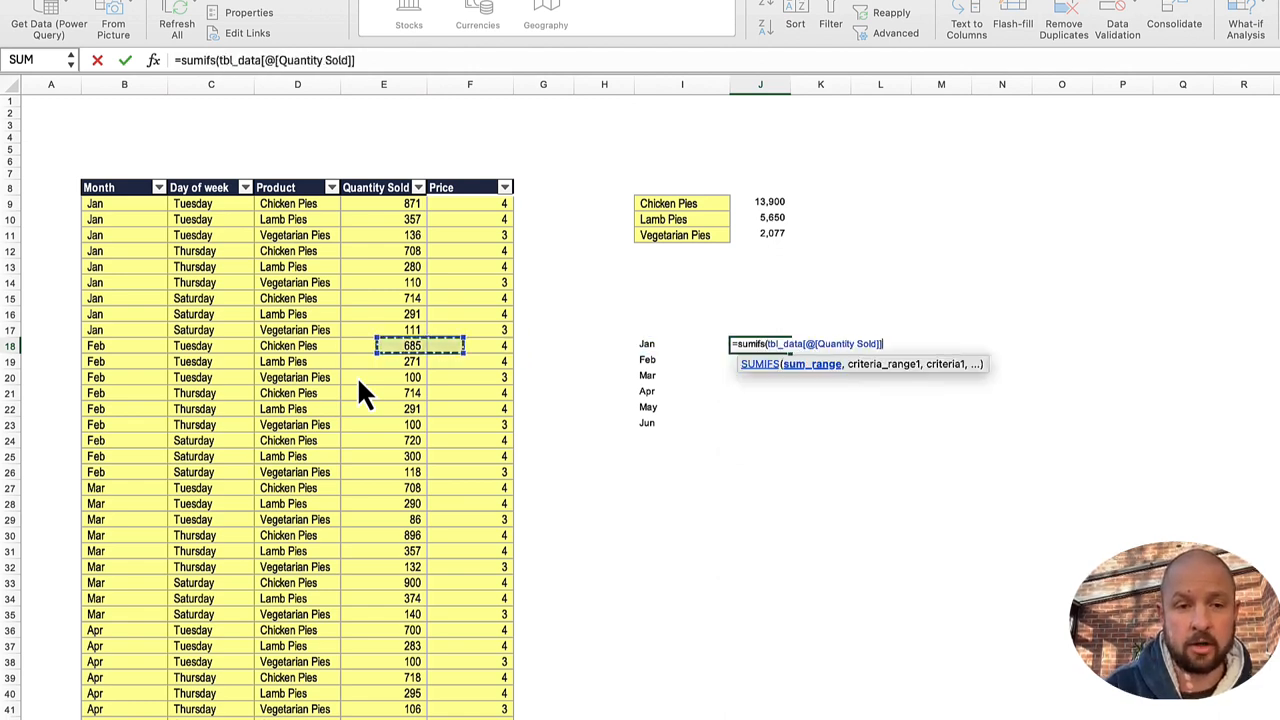
{"action": "key", "text": "ctrl+Up"}
{"action": "key", "text": "Down"}
{"action": "key", "text": "ctrl+shift+Down"}
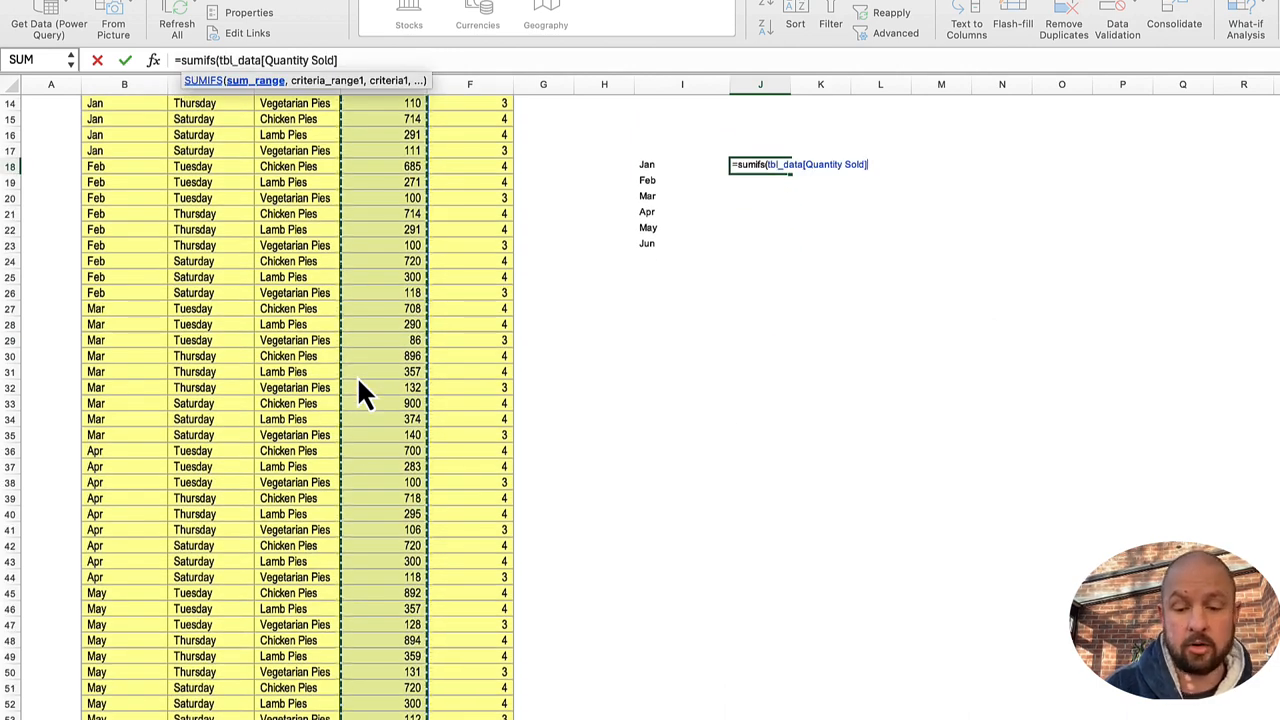
{"action": "type", "text": ","}
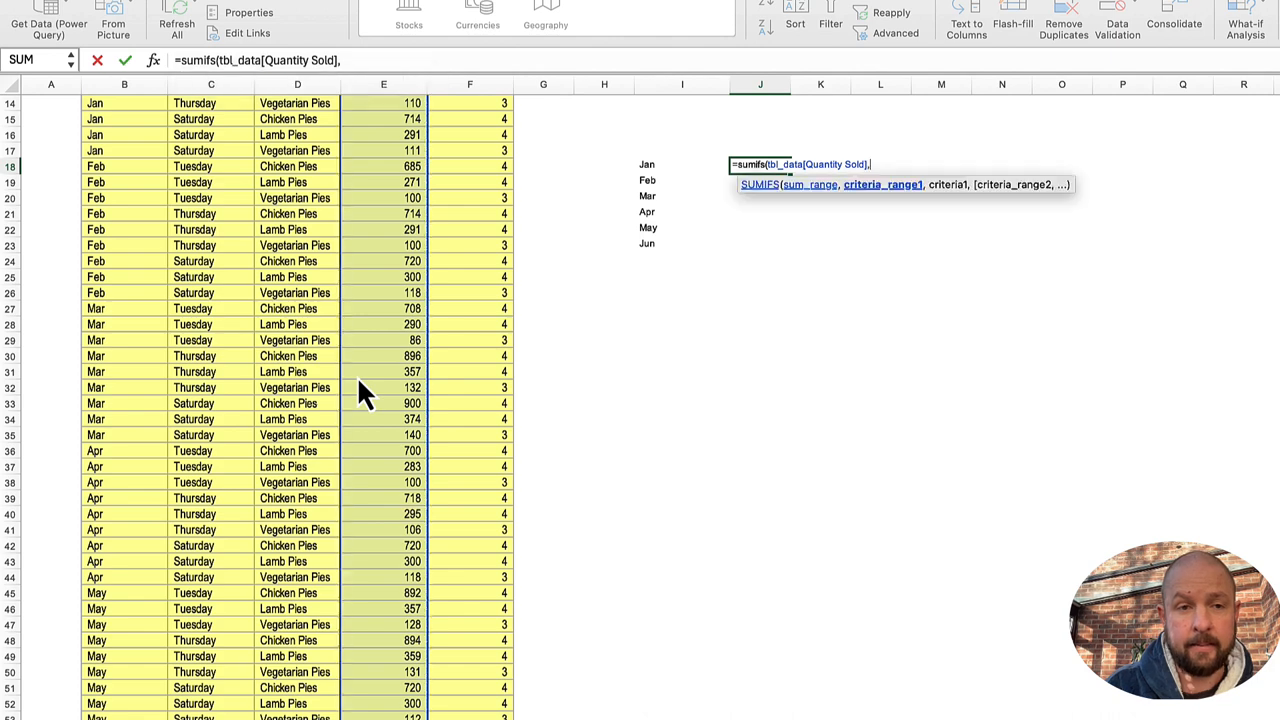
Step: Complete the J18 SUMIFS formula with tbl_data[Month] as the criteria range and the spilled range I18# as the criteria
{"action": "key", "text": "super+Left"}
{"action": "key", "text": "super+Left"}
{"action": "key", "text": "super+Left"}
{"action": "key", "text": "super+Left"}
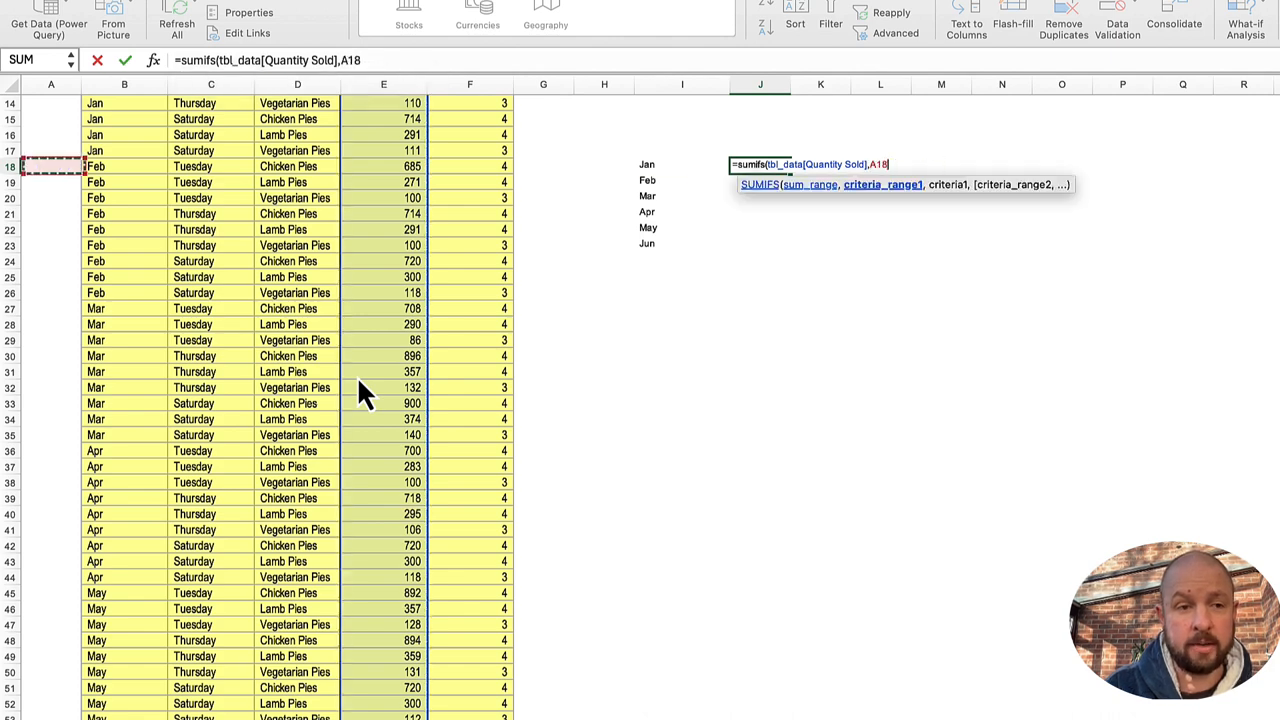
{"action": "key", "text": "Right"}
{"action": "key", "text": "super+Up"}
{"action": "key", "text": "super+shift+Down"}
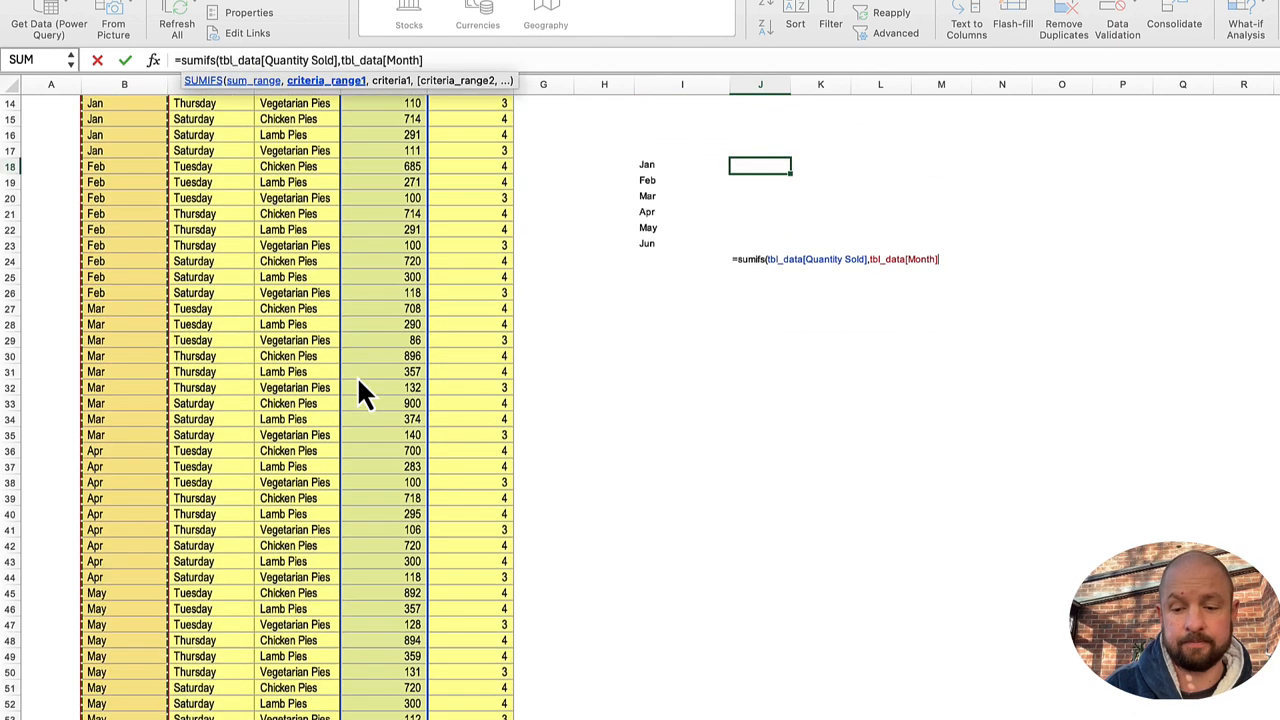
{"action": "type", "text": ","}
{"action": "key", "text": "Left"}
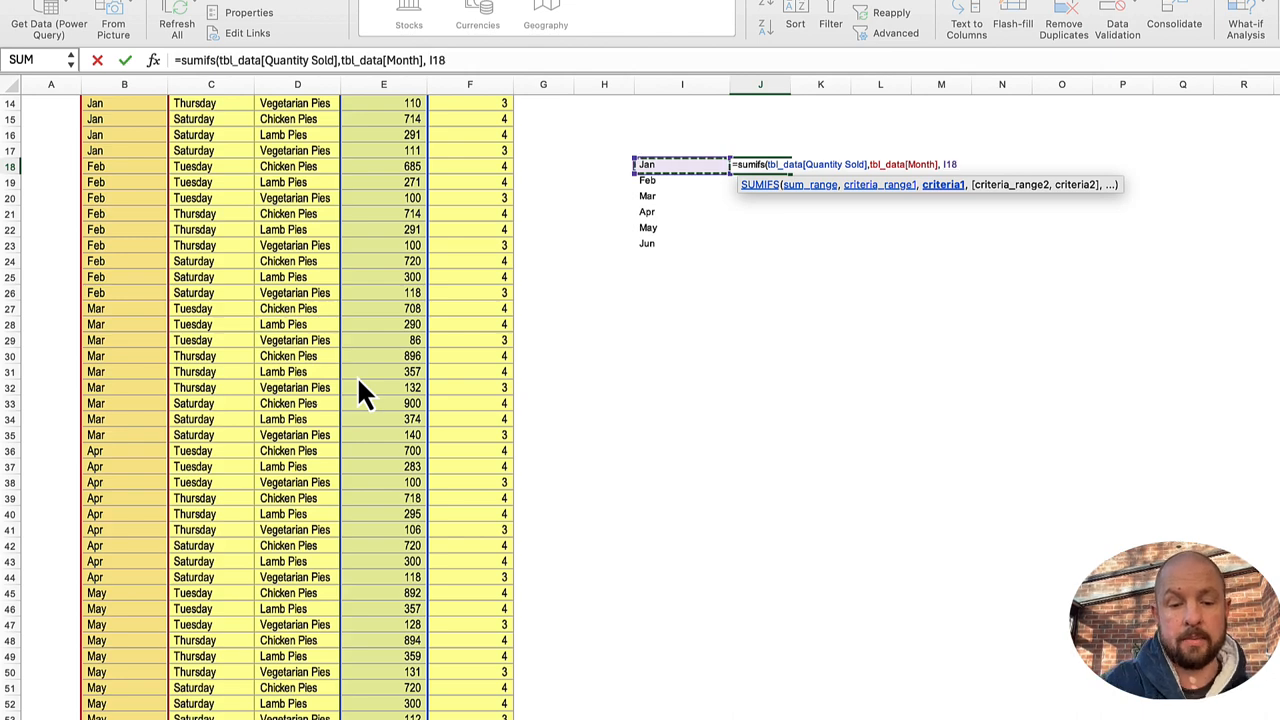
{"action": "type", "text": "#)"}
{"action": "key", "text": "Return"}
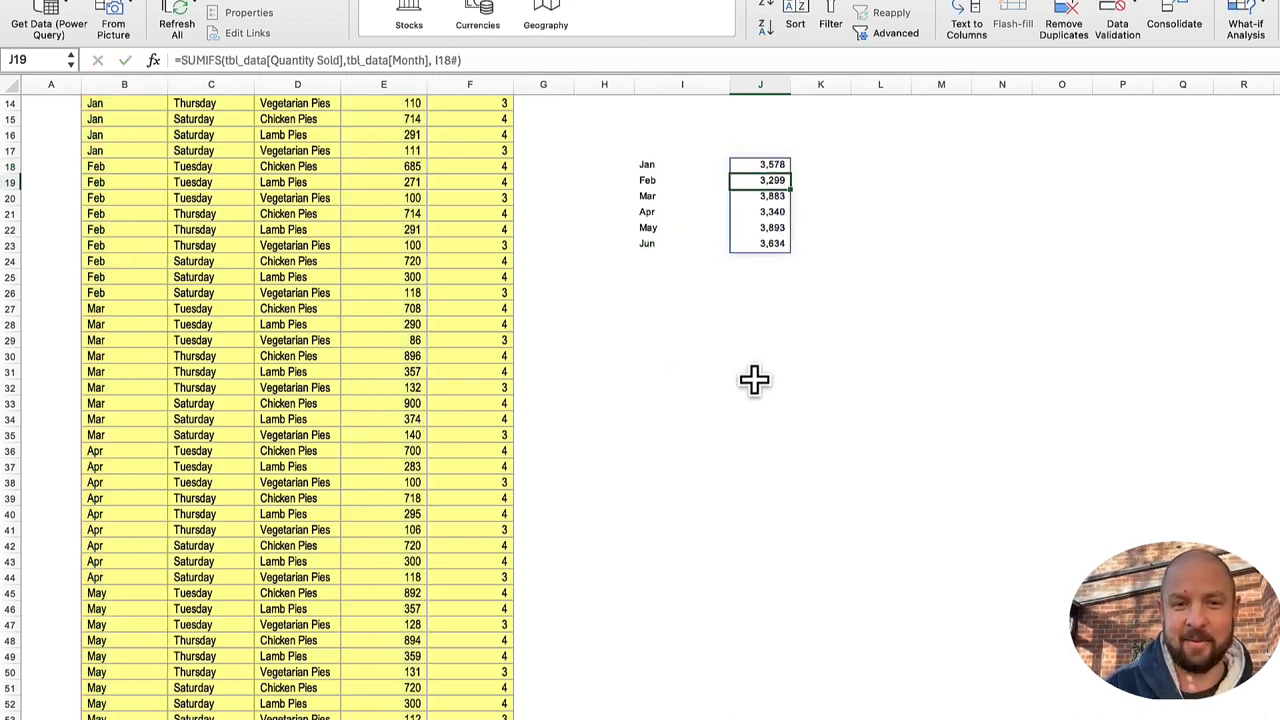
{"action": "scroll", "coordinate": [754, 380], "scroll_direction": "up", "scroll_amount": 5}
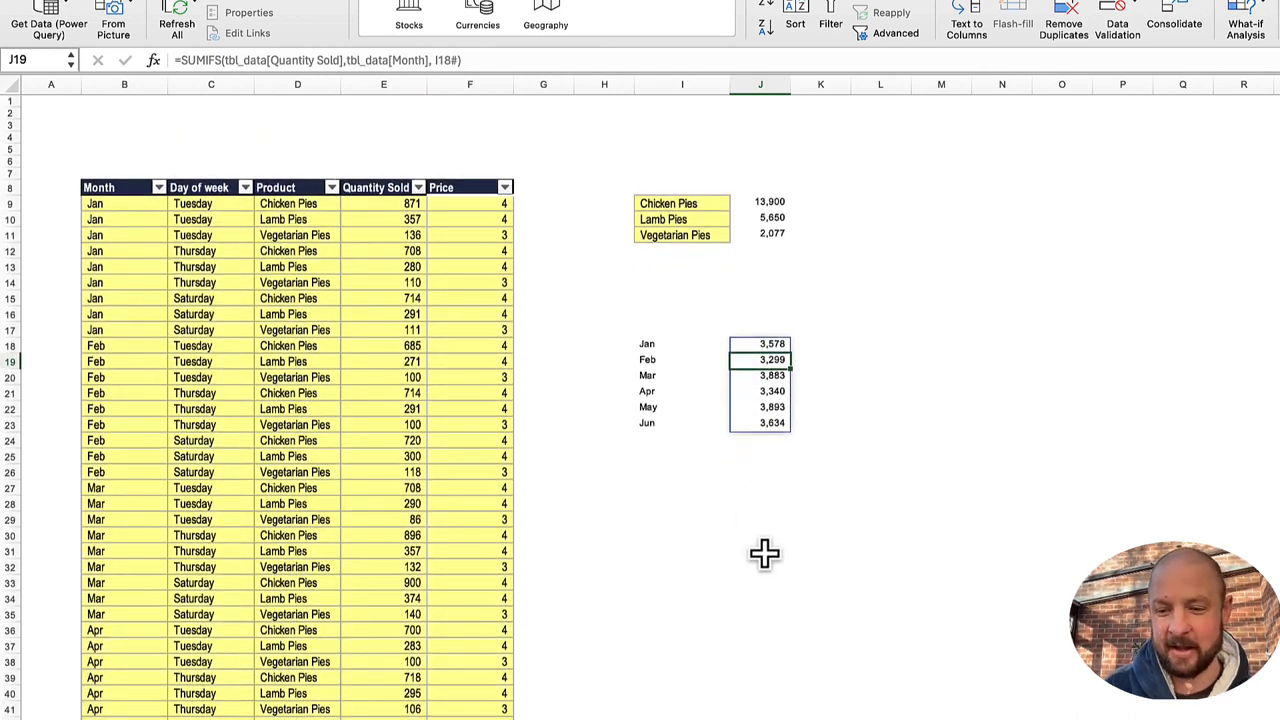
Step: Switch to the separate sheet that holds only the pie totals and select cell D19
{"action": "key", "text": "ctrl+Page_Down"}
{"action": "key", "text": "ctrl+Page_Down"}
{"action": "left_click", "coordinate": [240, 345]}
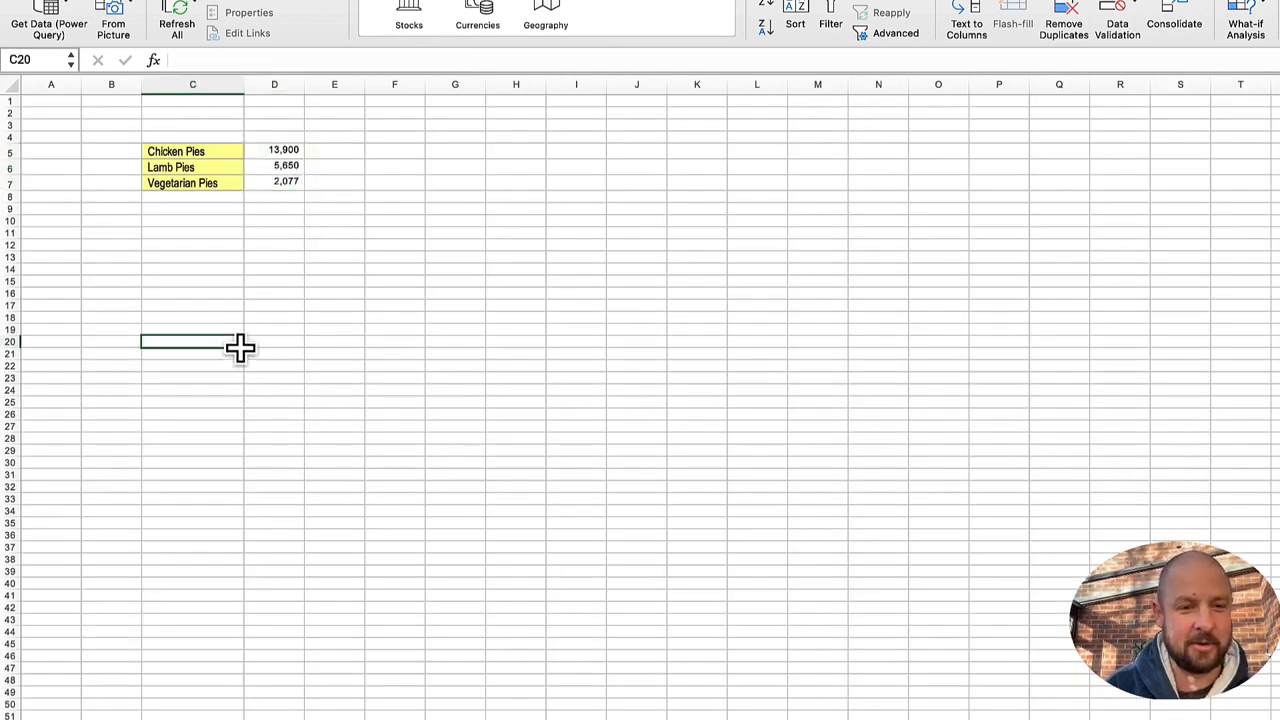
{"action": "key", "text": "Up"}
{"action": "key", "text": "Right"}
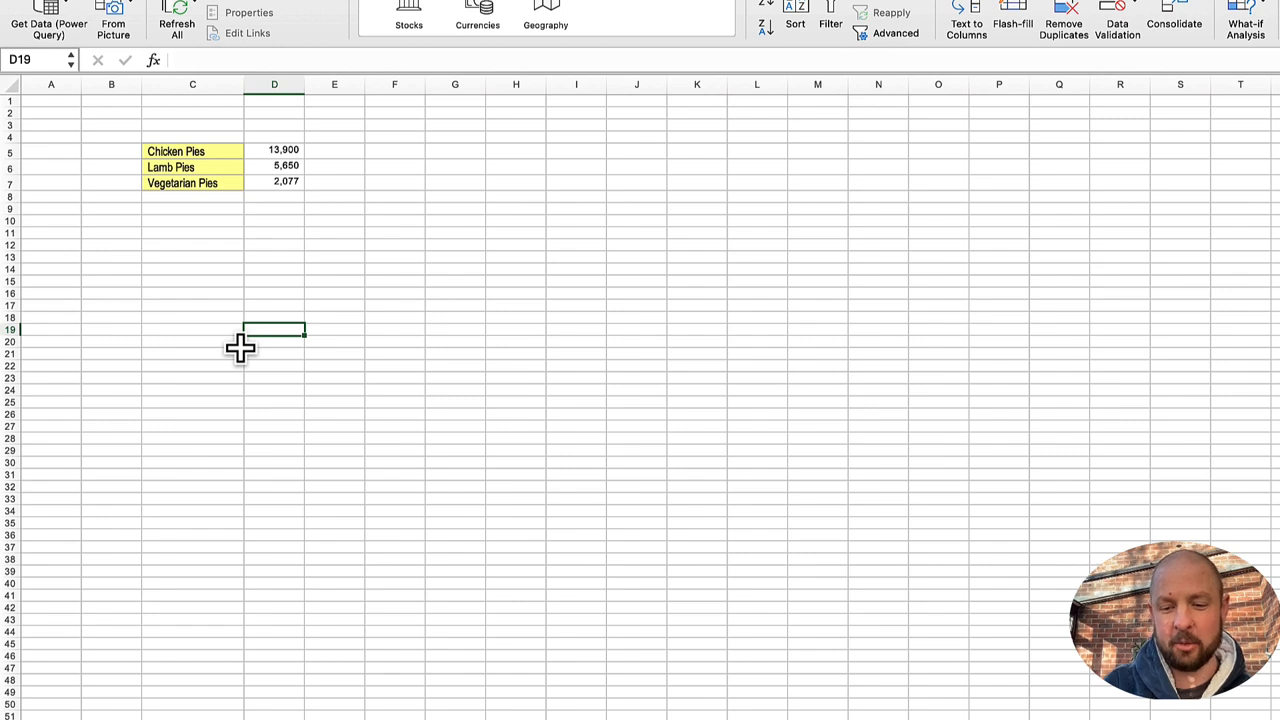
{"action": "type", "text": "=lst"}
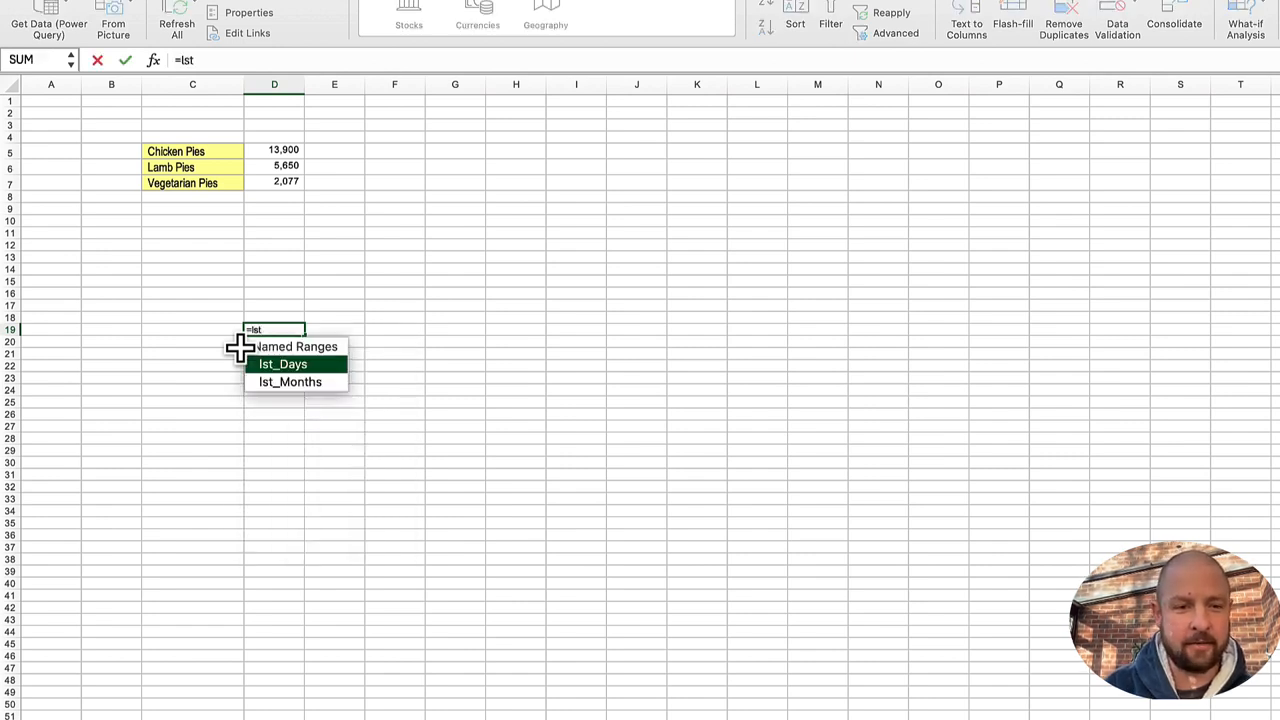
{"action": "key", "text": "Return"}
{"action": "key", "text": "Up"}
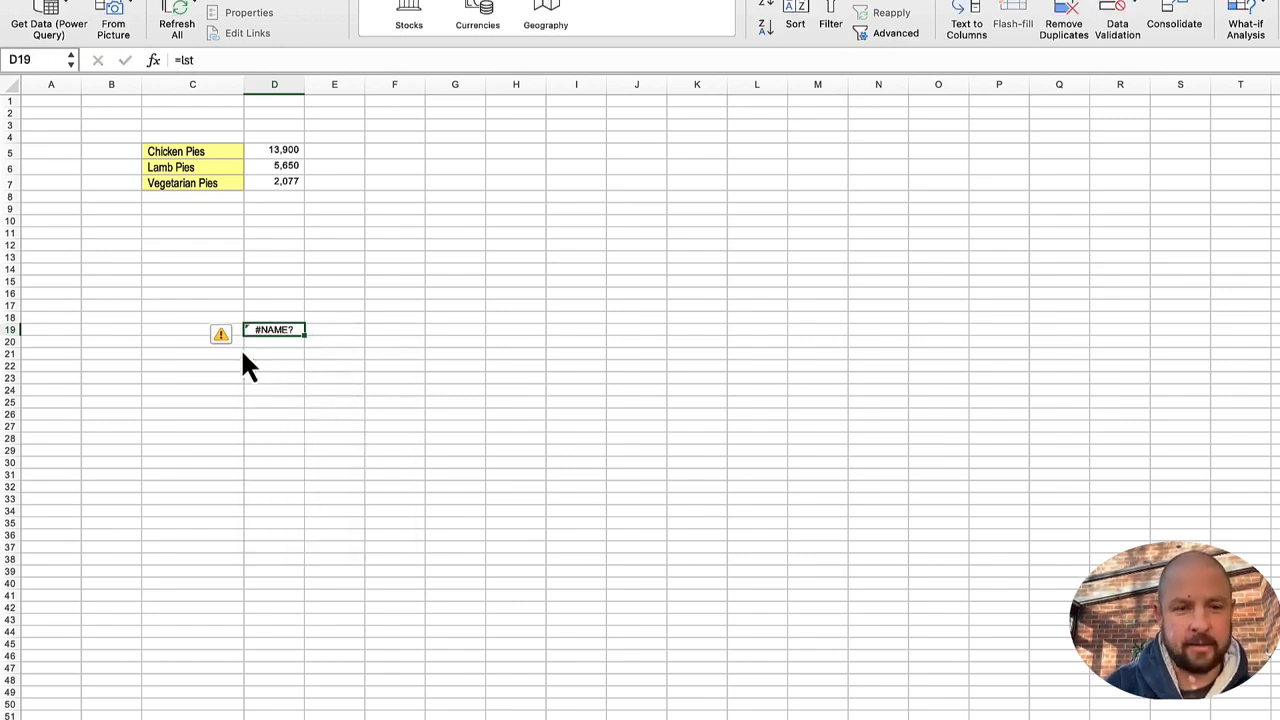
{"action": "key", "text": "Delete"}
Step: Enter the formula =lst_Days in D19 to spill the list of weekdays
{"action": "type", "text": "=lst"}
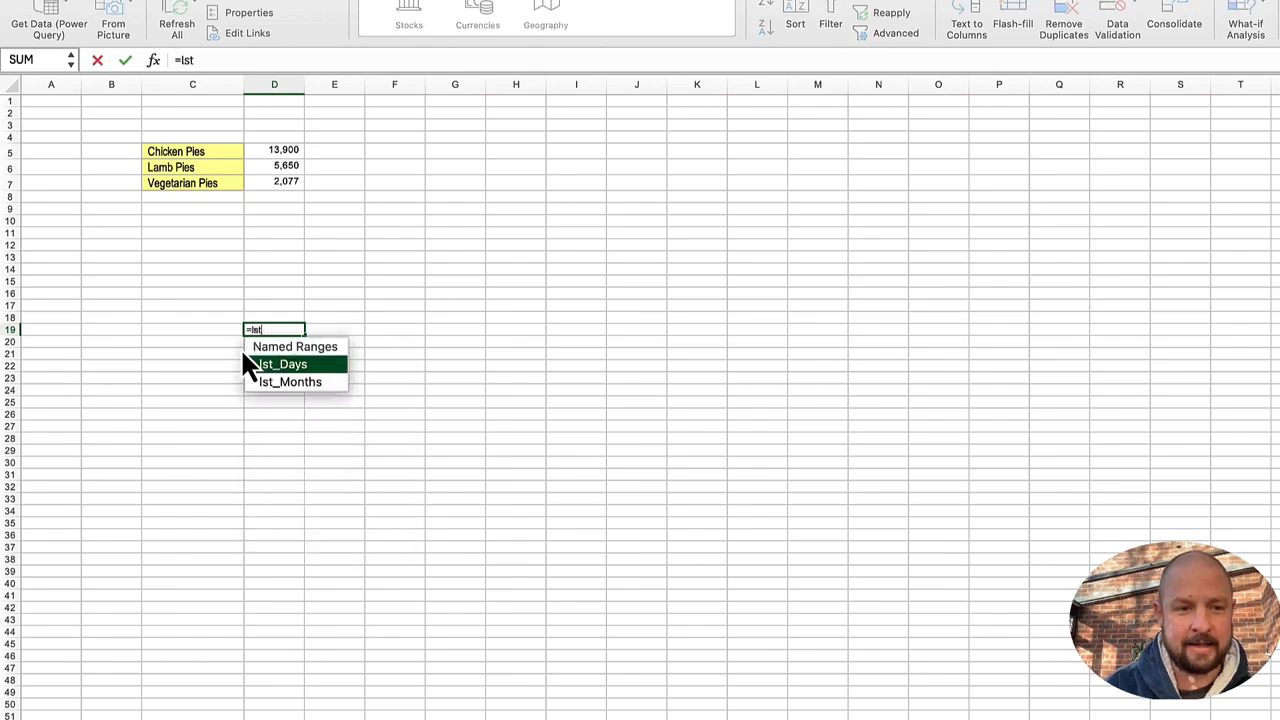
{"action": "key", "text": "Tab"}
{"action": "key", "text": "Return"}
Step: Enter the formula =lst_Months in E18 to spill the list of months
{"action": "key", "text": "Up"}
{"action": "key", "text": "Up"}
{"action": "key", "text": "Right"}
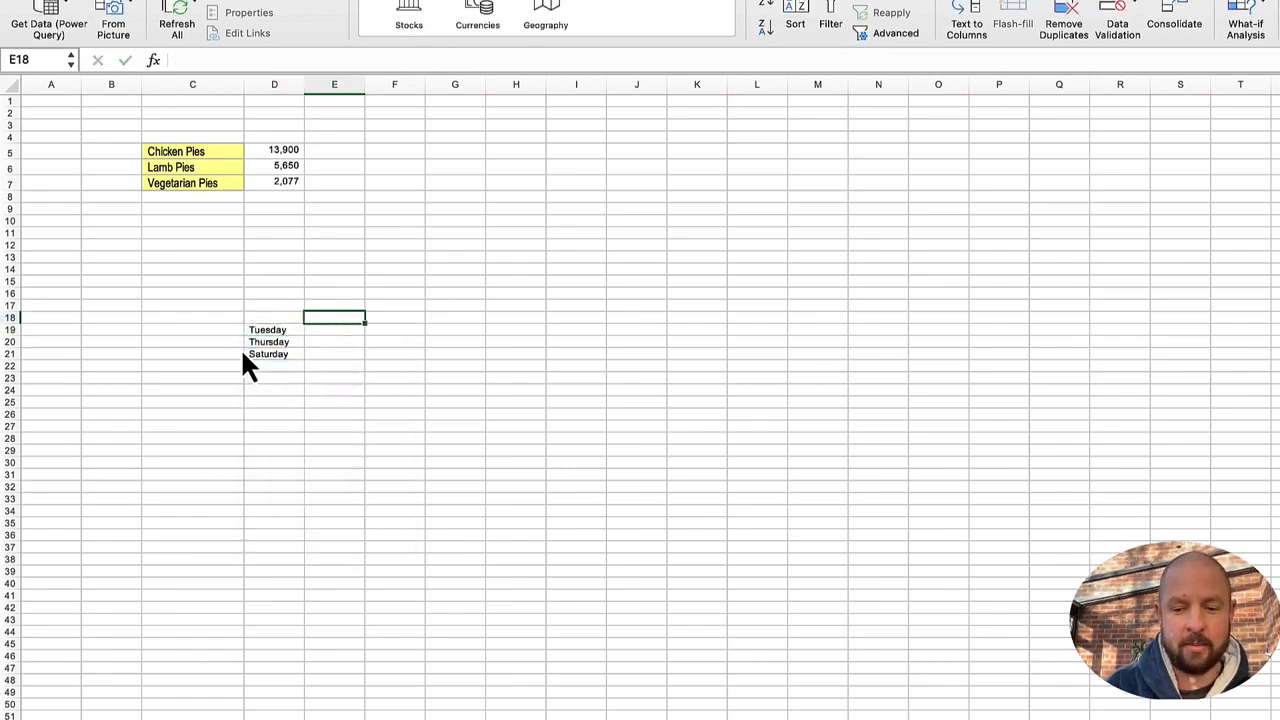
{"action": "type", "text": "="}
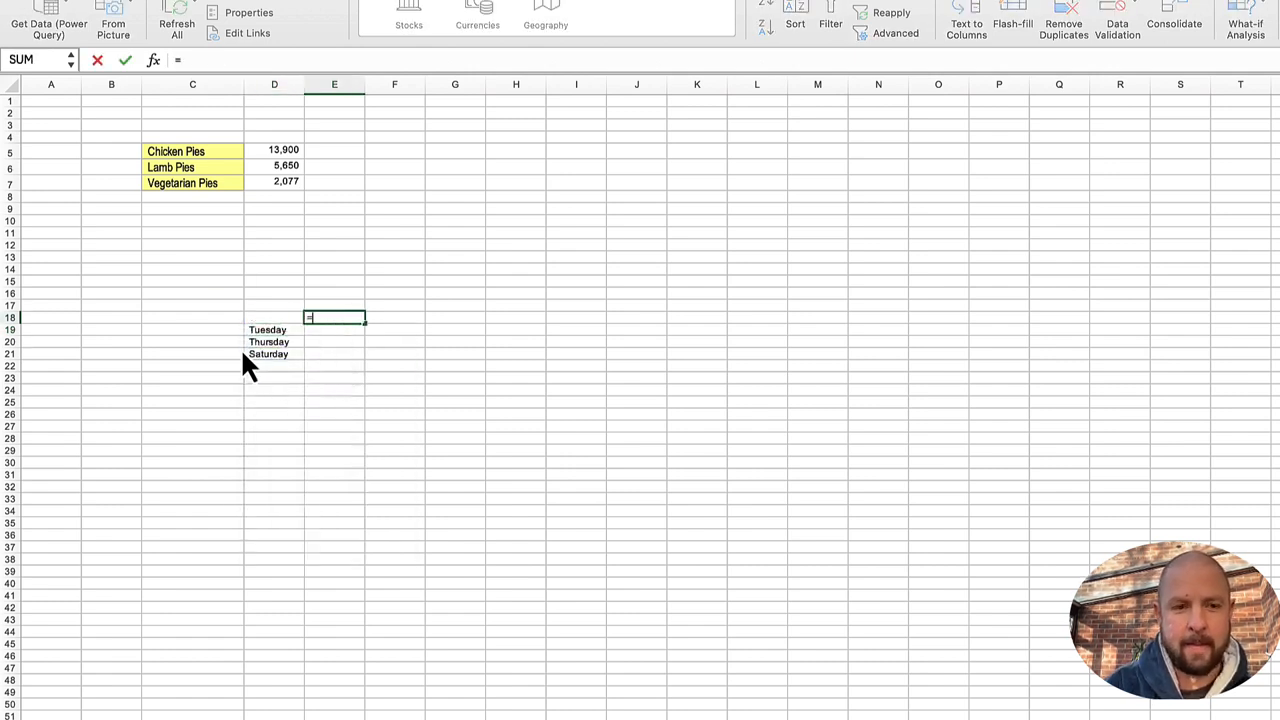
{"action": "type", "text": "lst_Months"}
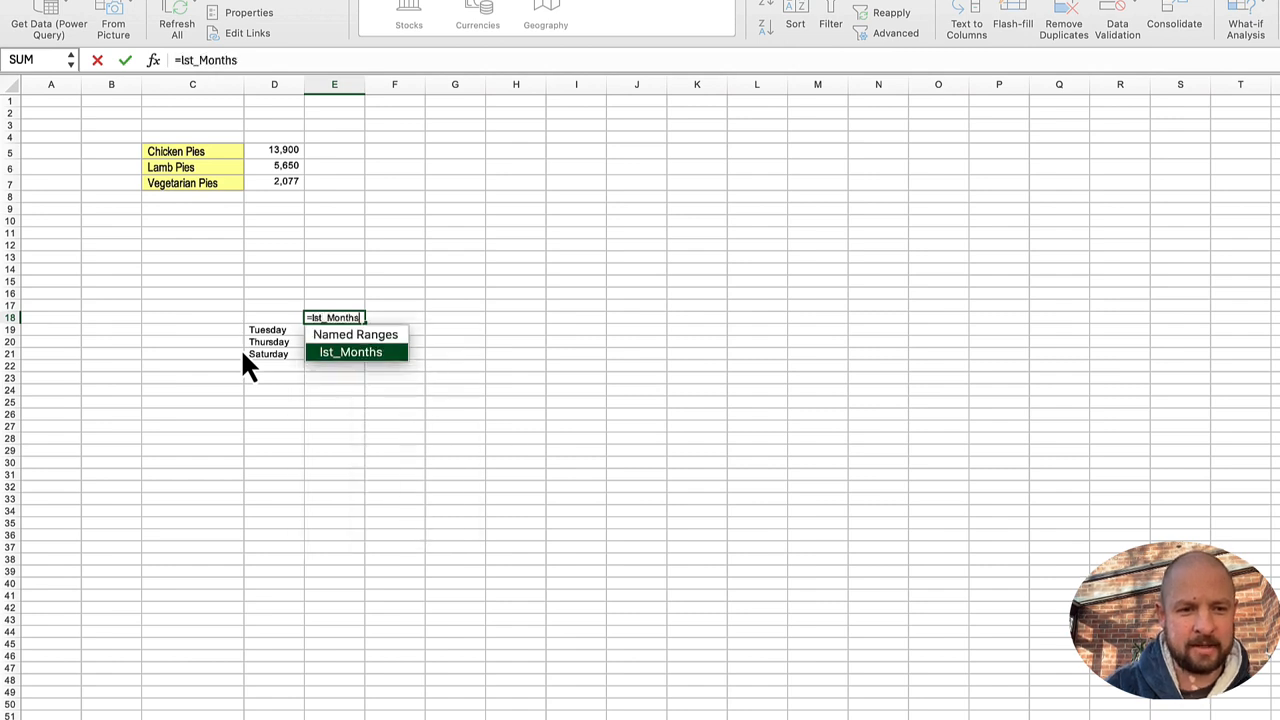
{"action": "key", "text": "Return"}
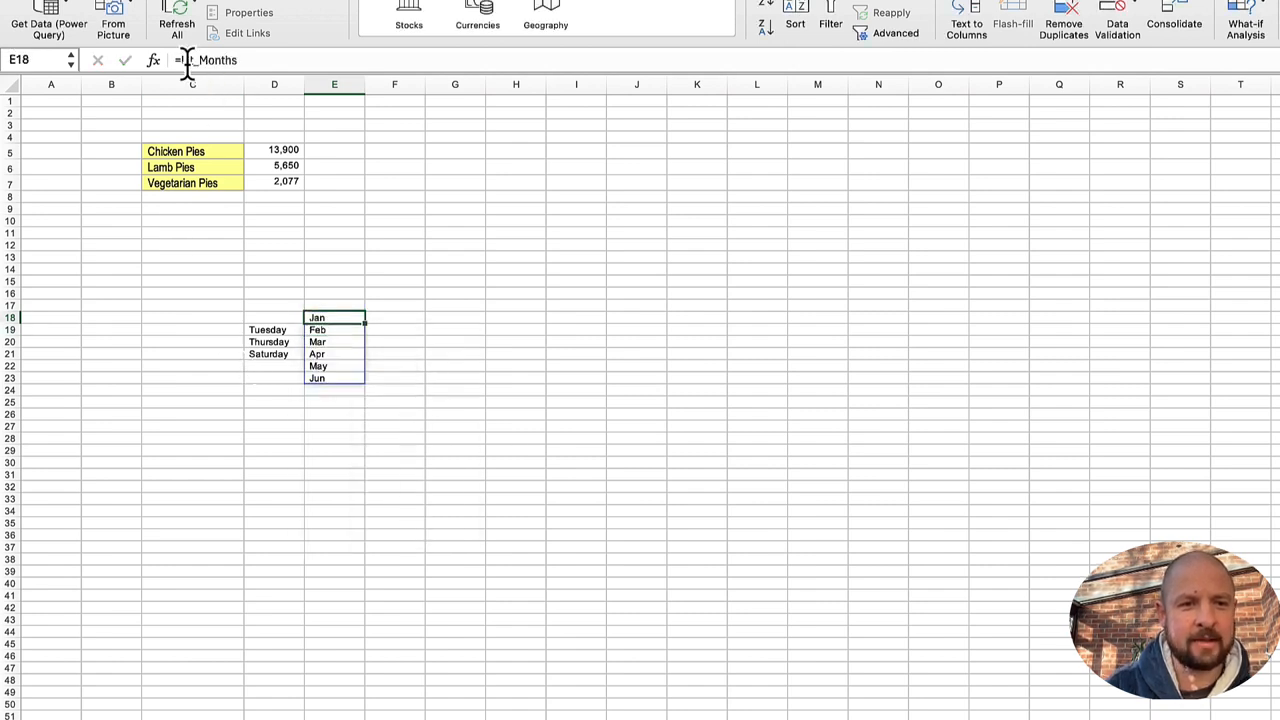
Step: Wrap the lst_Months reference in E18 in TRANSPOSE so the months spill across the row
{"action": "left_click", "coordinate": [187, 60]}
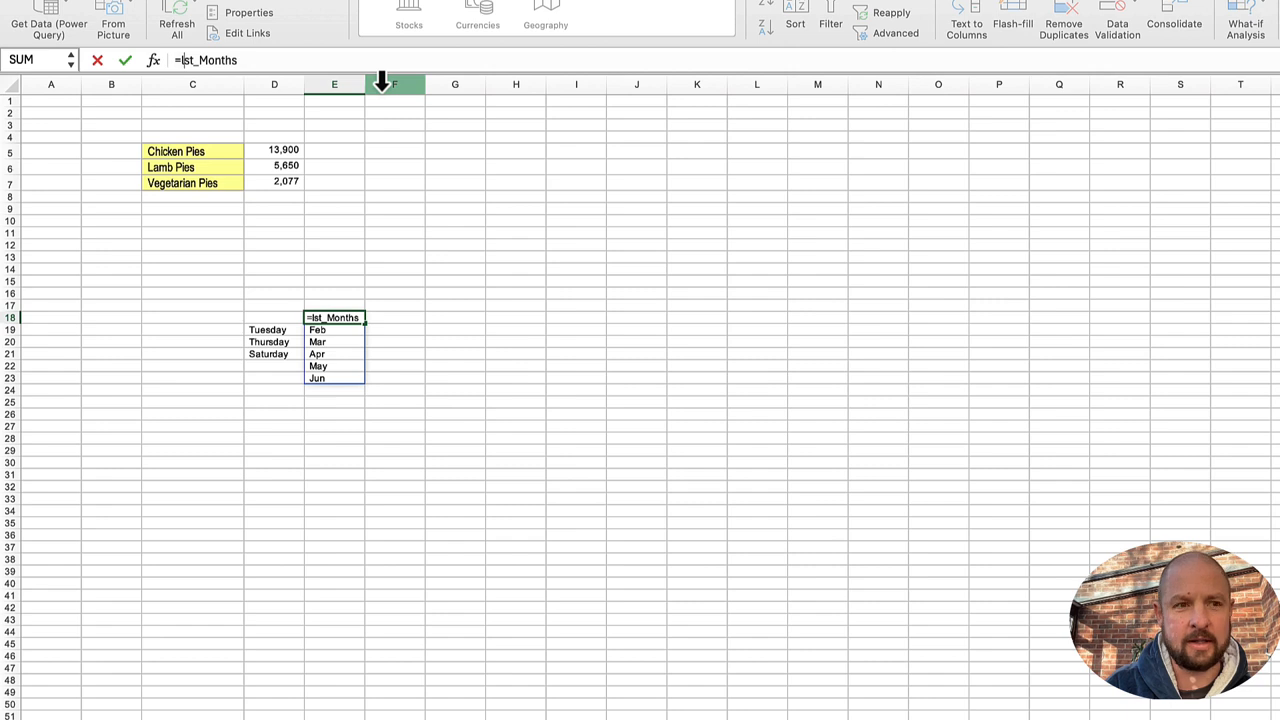
{"action": "type", "text": "transpokse"}
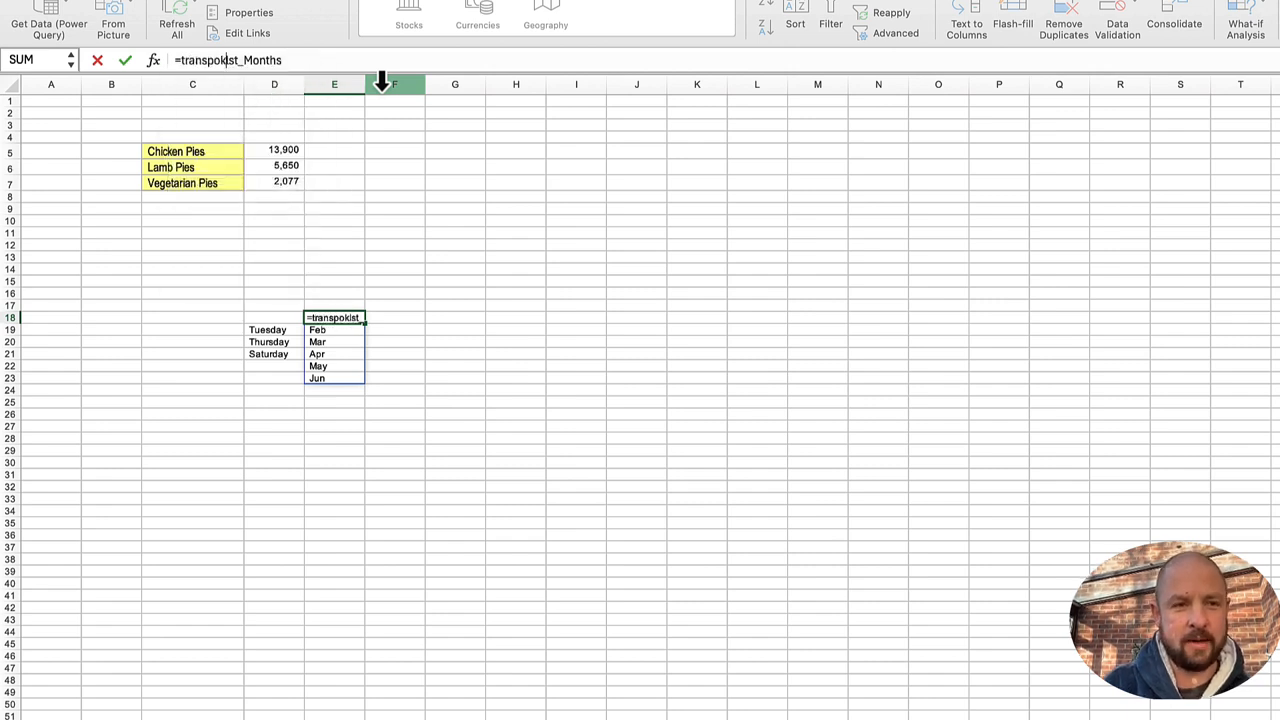
{"action": "key", "text": "BackSpace"}
{"action": "key", "text": "BackSpace"}
{"action": "key", "text": "BackSpace"}
{"action": "type", "text": "se("}
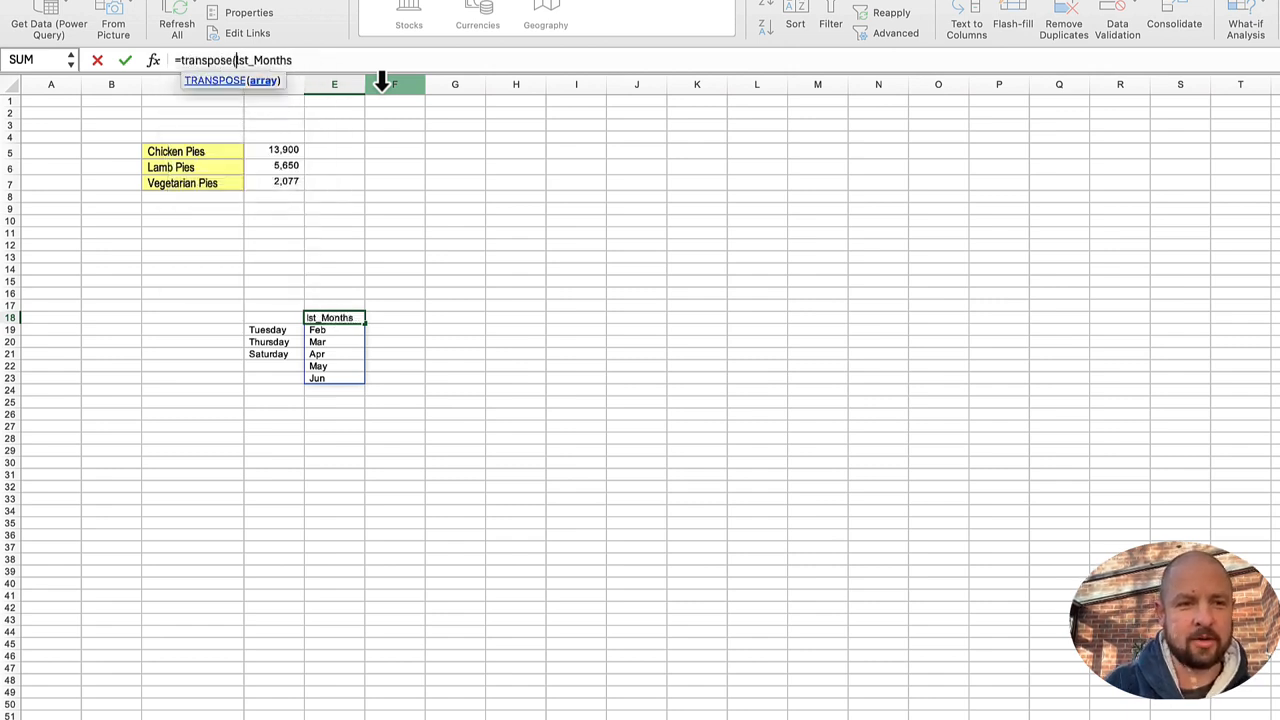
{"action": "key", "text": "Return"}
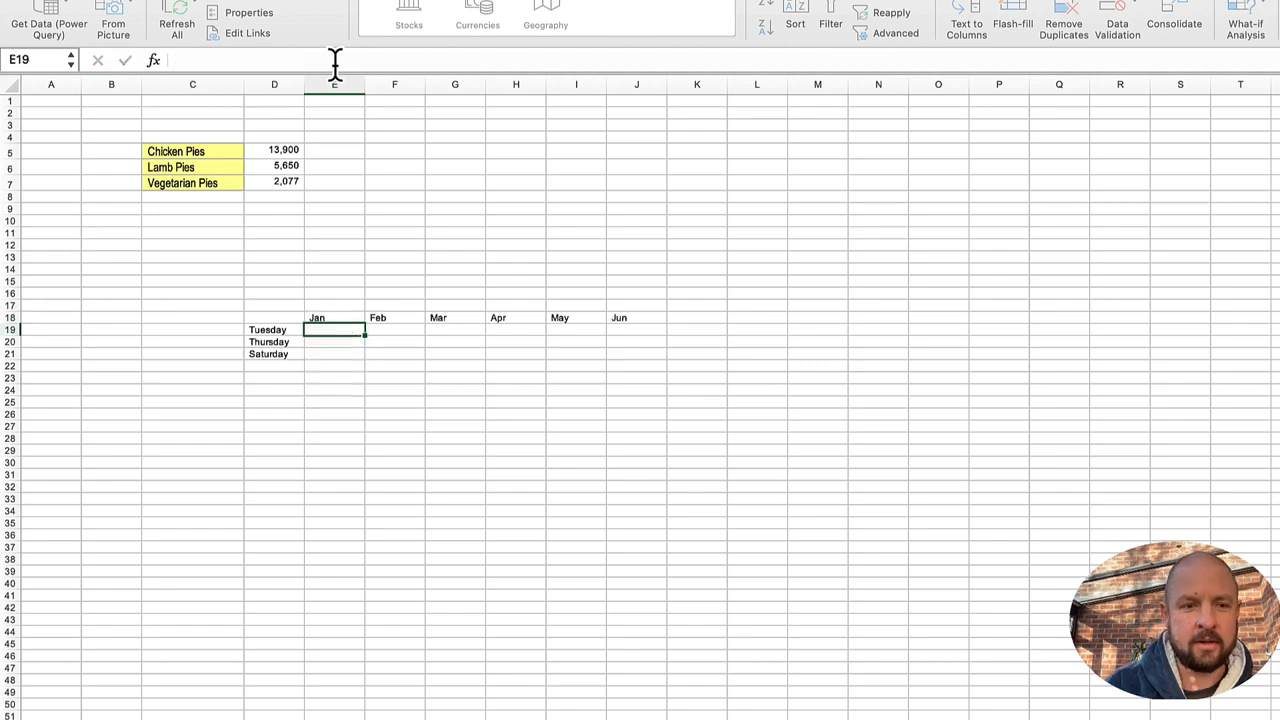
Step: Start a SUMIFS formula in E19 with tbl_data[Quantity Sold] as the sum range
{"action": "key", "text": "Left"}
{"action": "key", "text": "Up"}
{"action": "key", "text": "Right"}
{"action": "key", "text": "Left"}
{"action": "key", "text": "Down"}
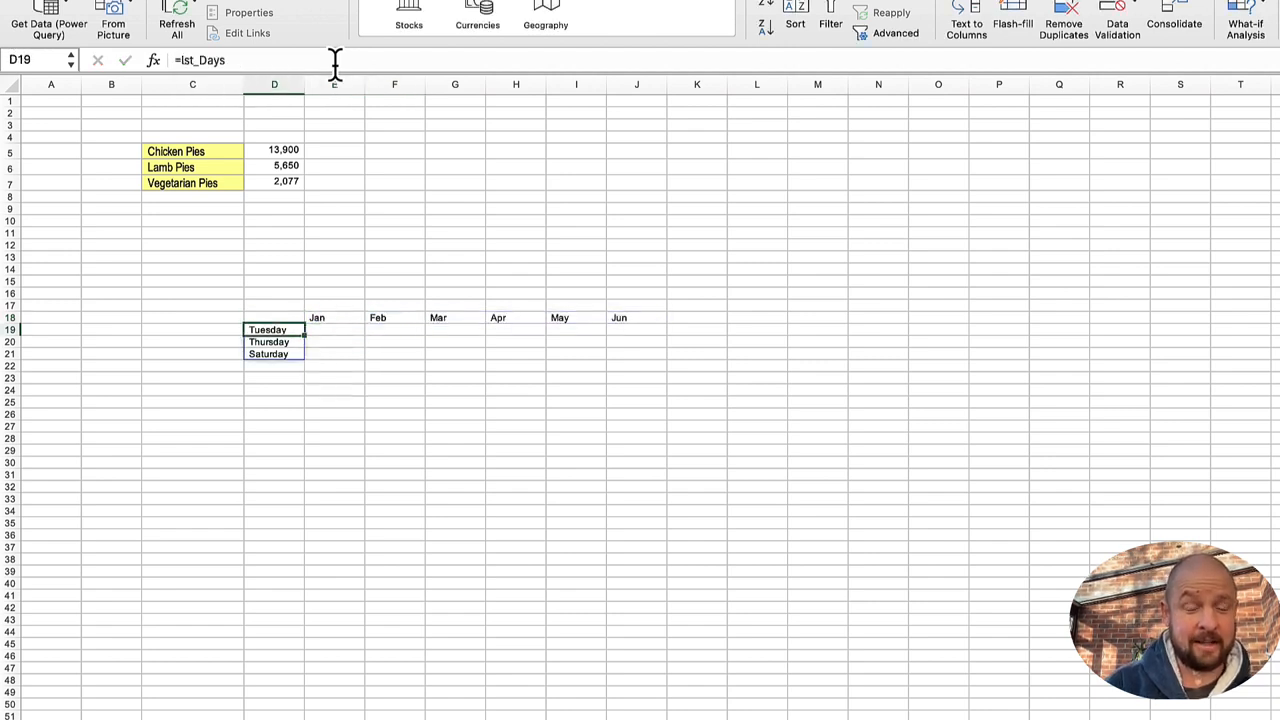
{"action": "key", "text": "Right"}
{"action": "type", "text": "=sumifs("}
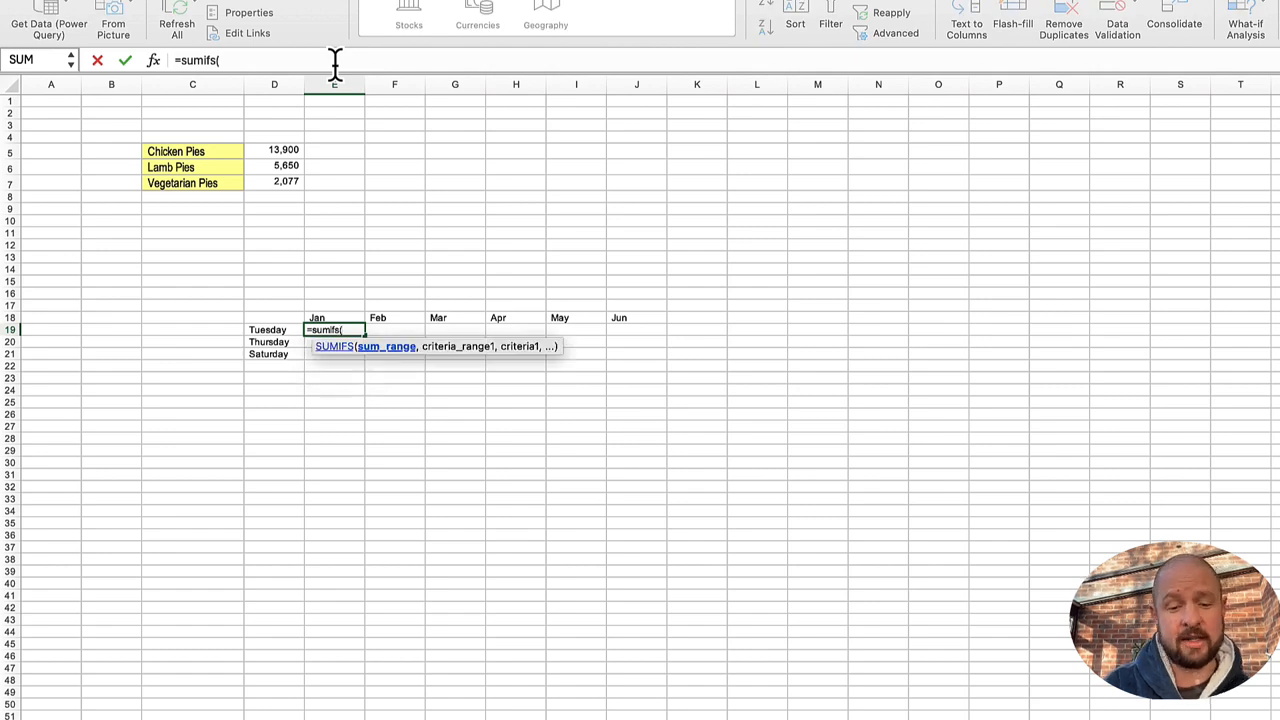
{"action": "type", "text": "tbl_data"}
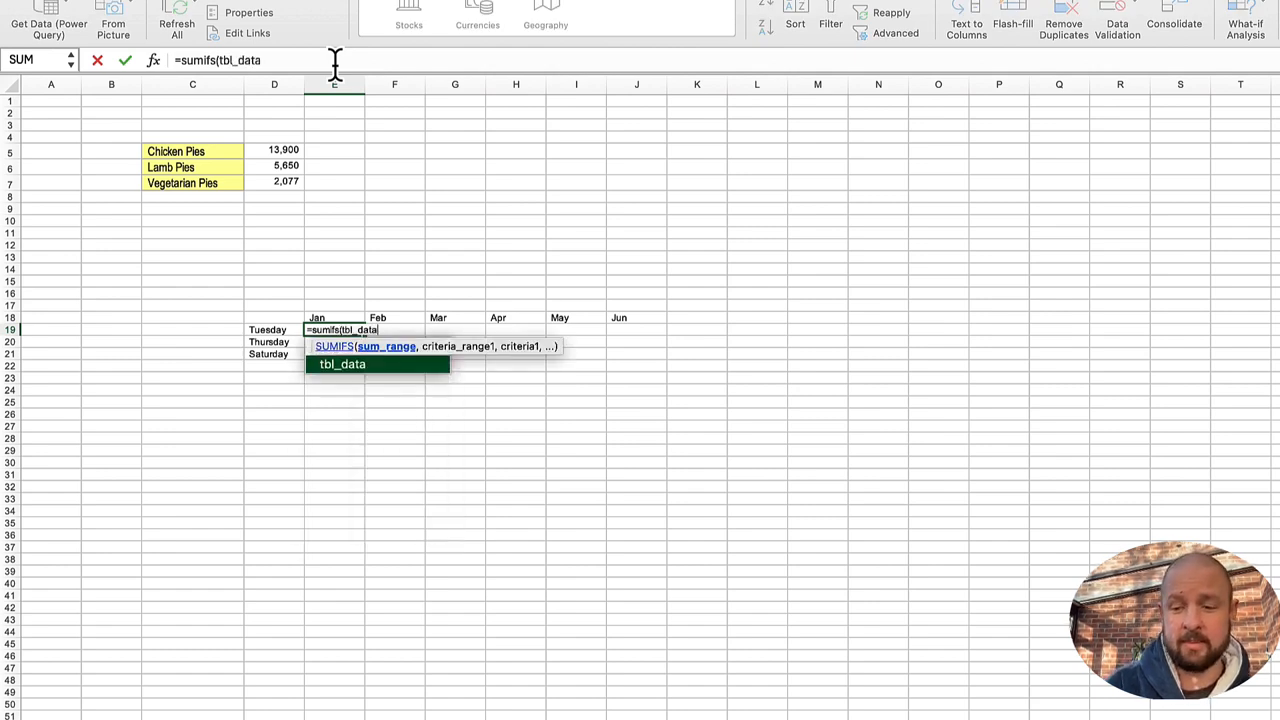
{"action": "type", "text": "["}
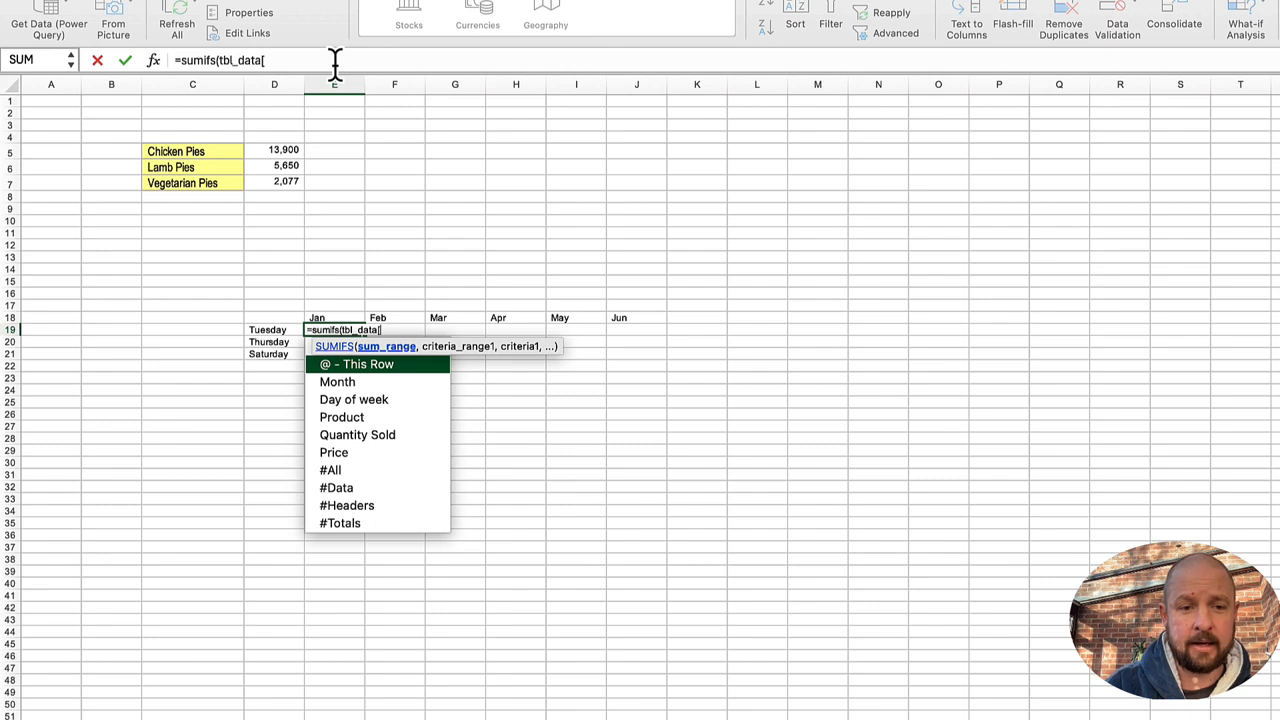
{"action": "key", "text": "Down"}
{"action": "key", "text": "Down"}
{"action": "key", "text": "Down"}
{"action": "key", "text": "Down"}
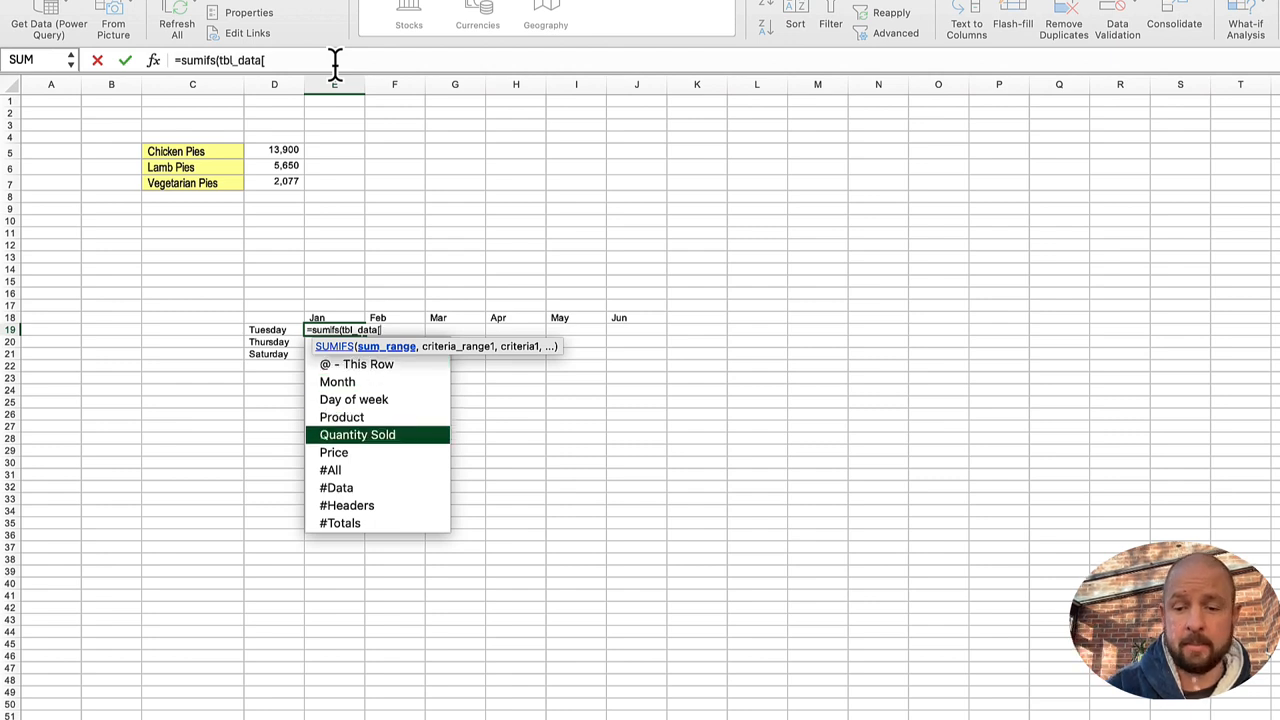
{"action": "key", "text": "Tab"}
{"action": "type", "text": "]"}
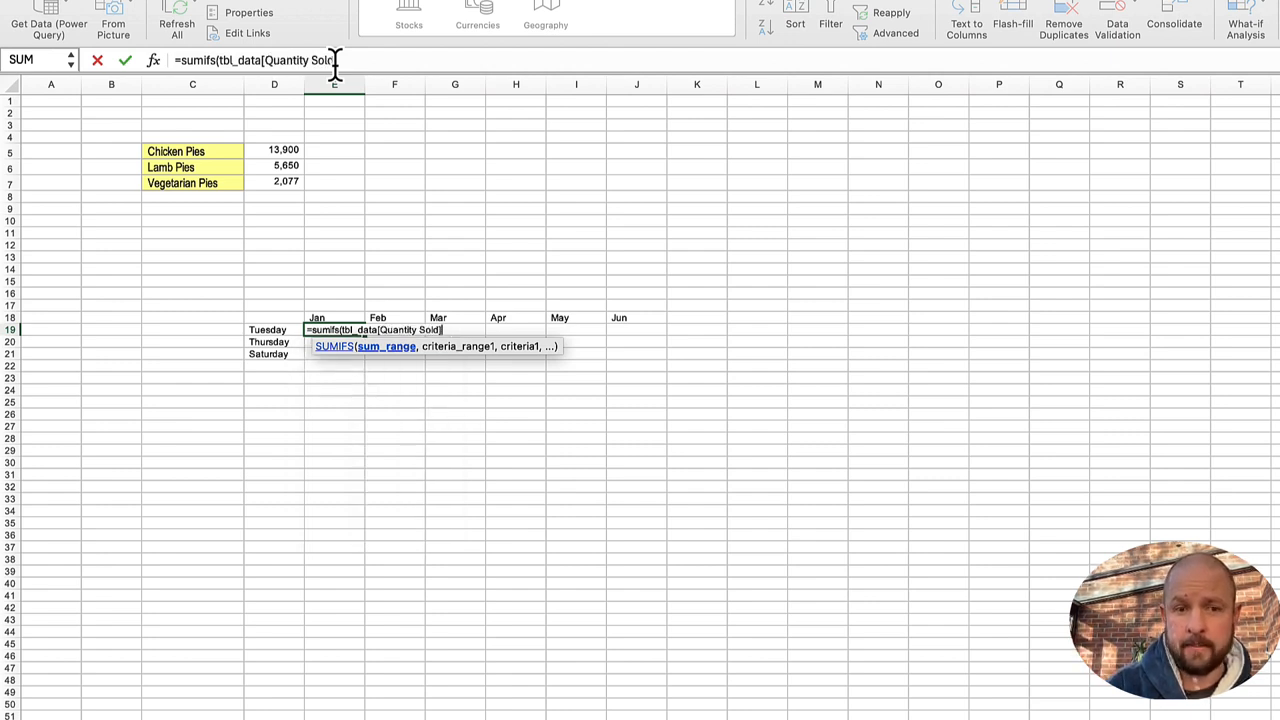
{"action": "type", "text": ","}
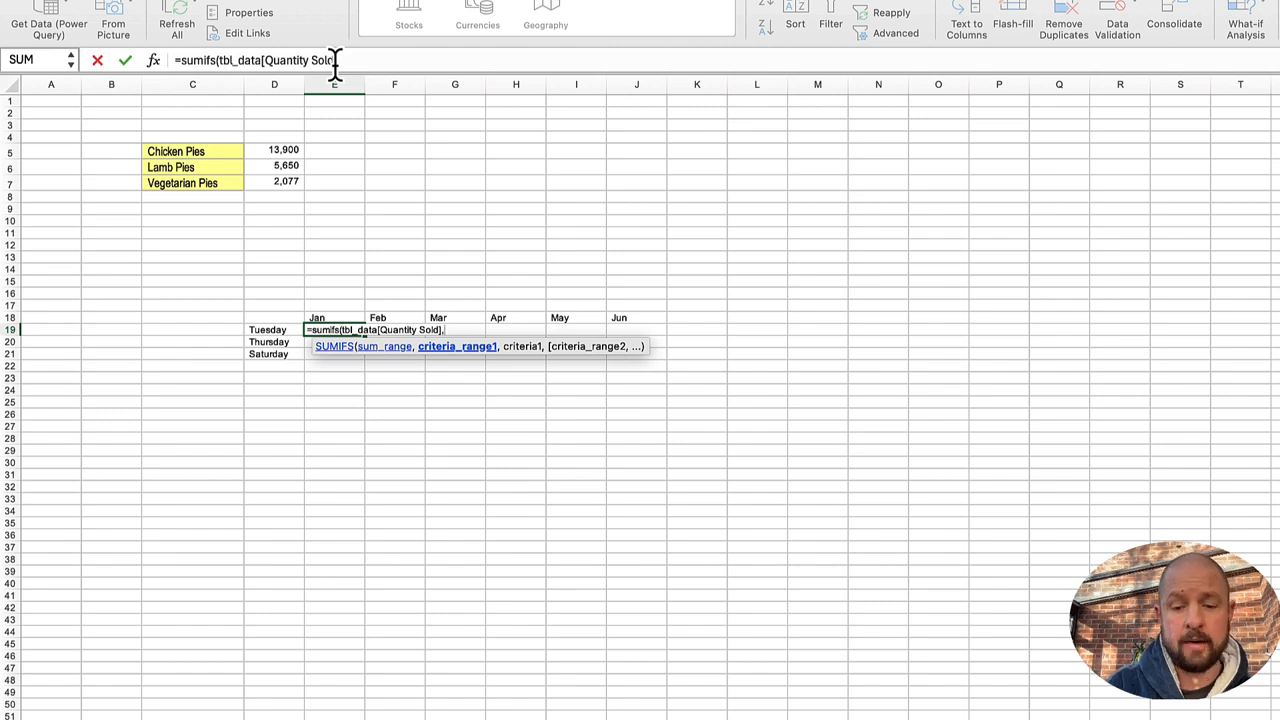
{"action": "type", "text": "tbl"}
Step: Add tbl_data[Day of week] as the first criteria range of the E19 SUMIFS, with the spilled range D19# as its criteria
{"action": "key", "text": "Down"}
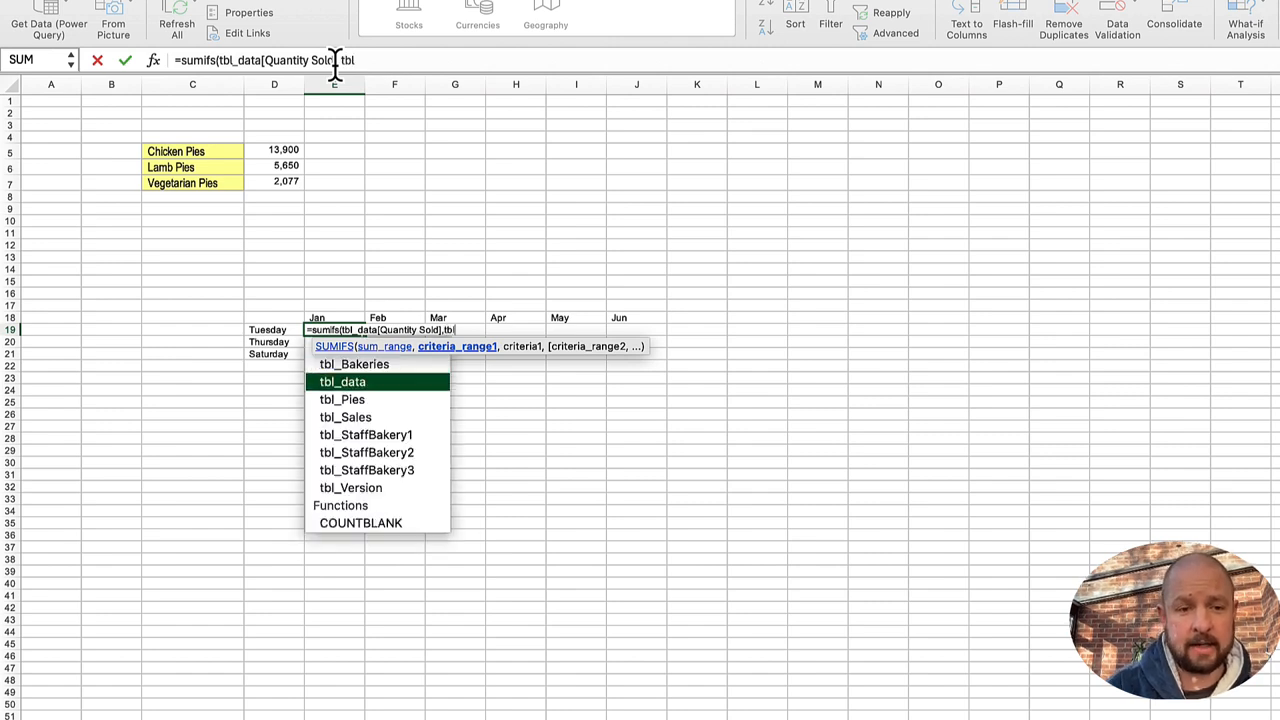
{"action": "key", "text": "Tab"}
{"action": "type", "text": "["}
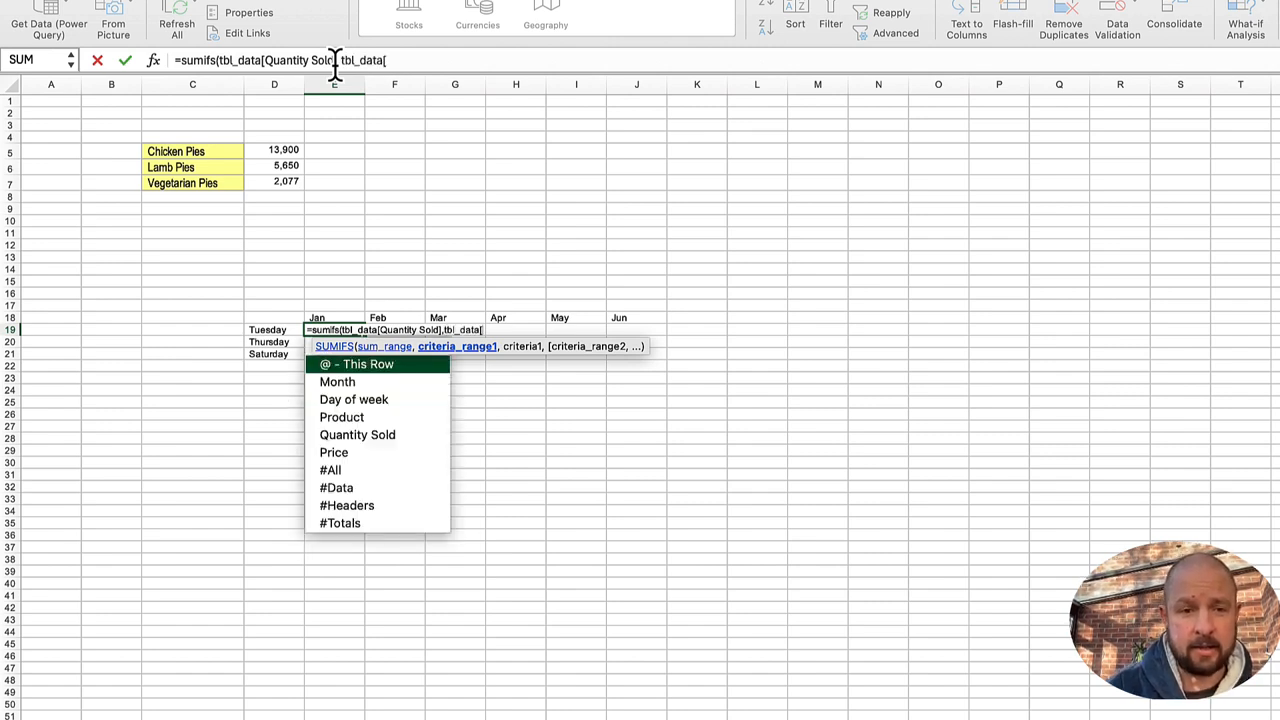
{"action": "key", "text": "Down"}
{"action": "key", "text": "Down"}
{"action": "key", "text": "Tab"}
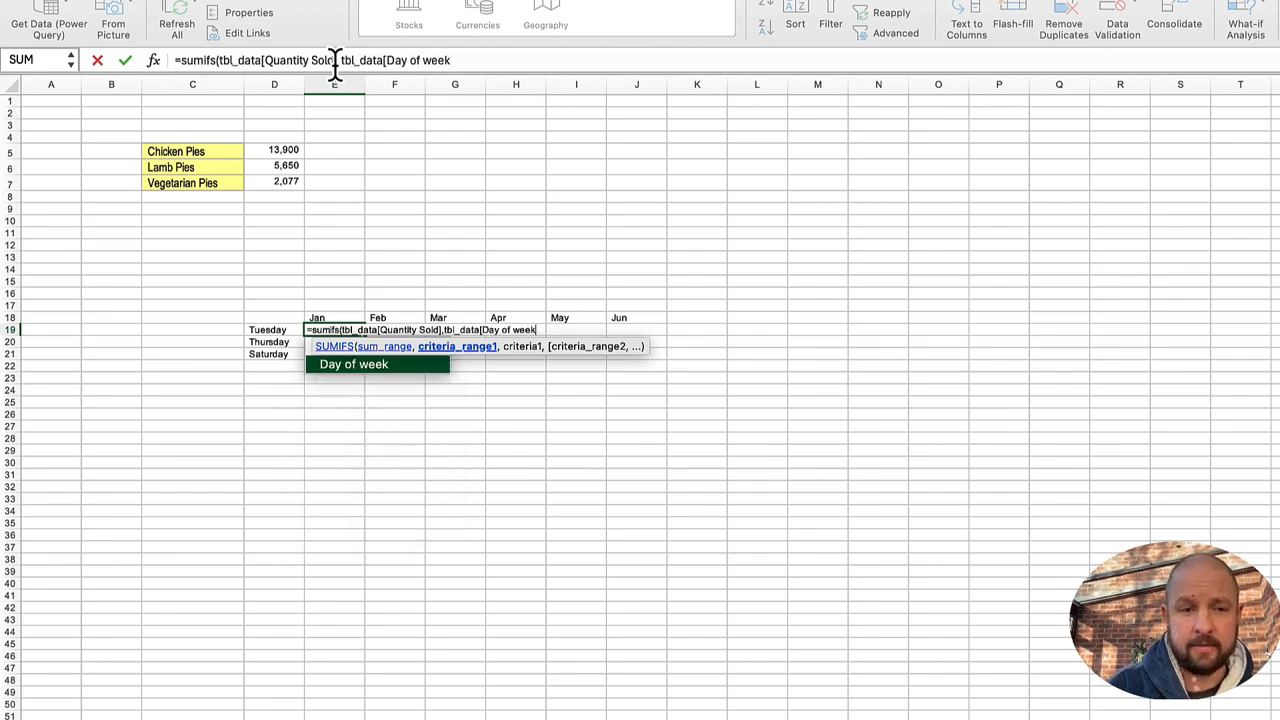
{"action": "type", "text": "], D19#"}
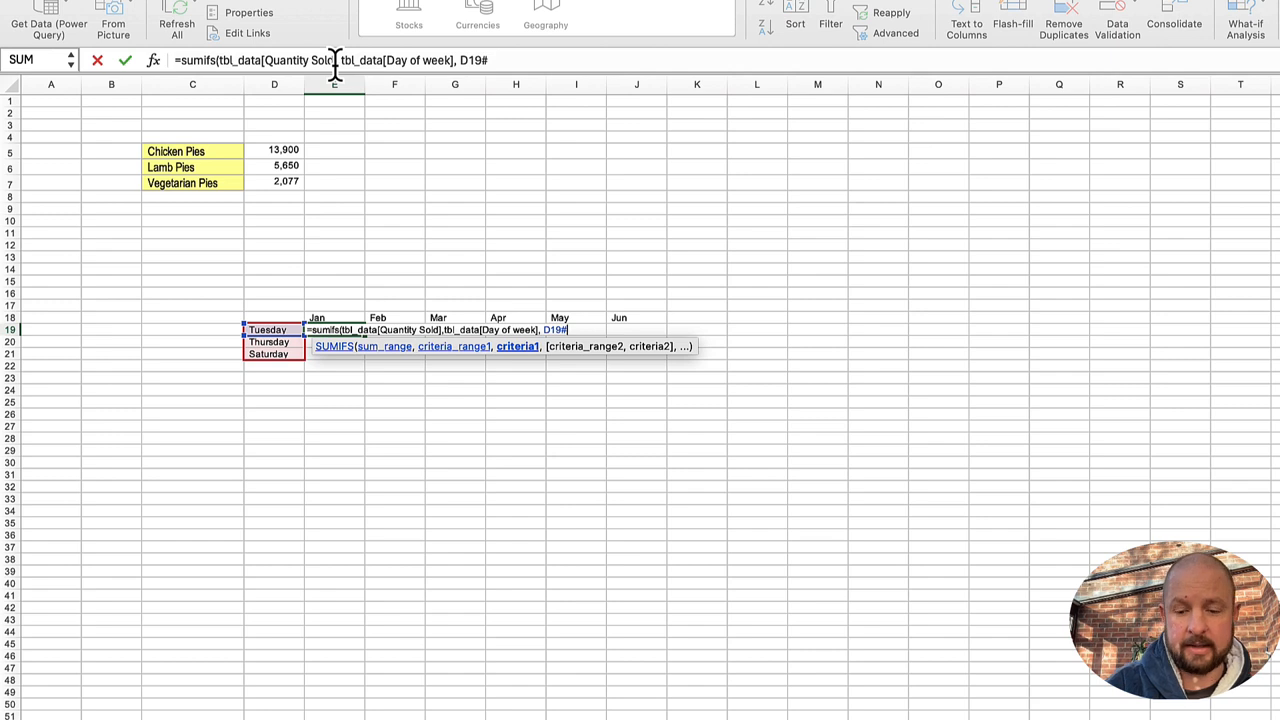
{"action": "type", "text": ", "}
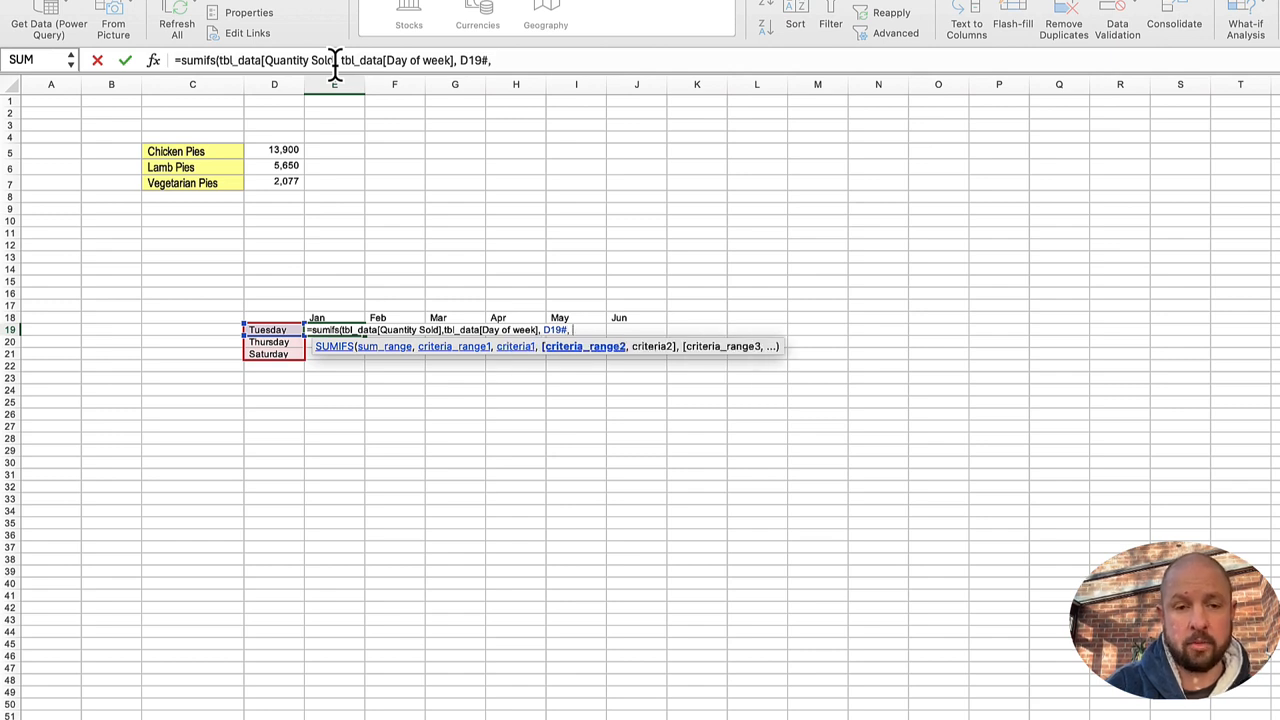
{"action": "type", "text": "tbl"}
Step: Complete the E19 SUMIFS with tbl_data[Month] as the second criteria range and the spilled range E18# as its criteria
{"action": "key", "text": "Down"}
{"action": "key", "text": "Tab"}
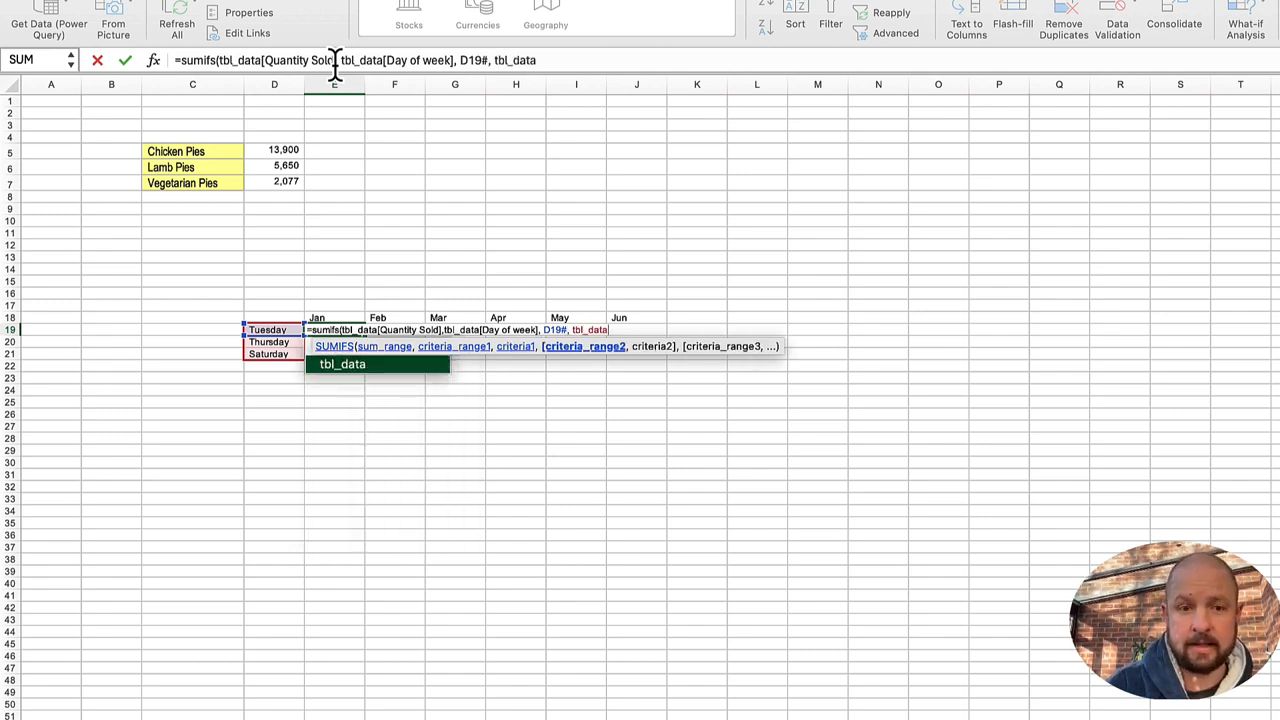
{"action": "type", "text": "["}
{"action": "key", "text": "Down"}
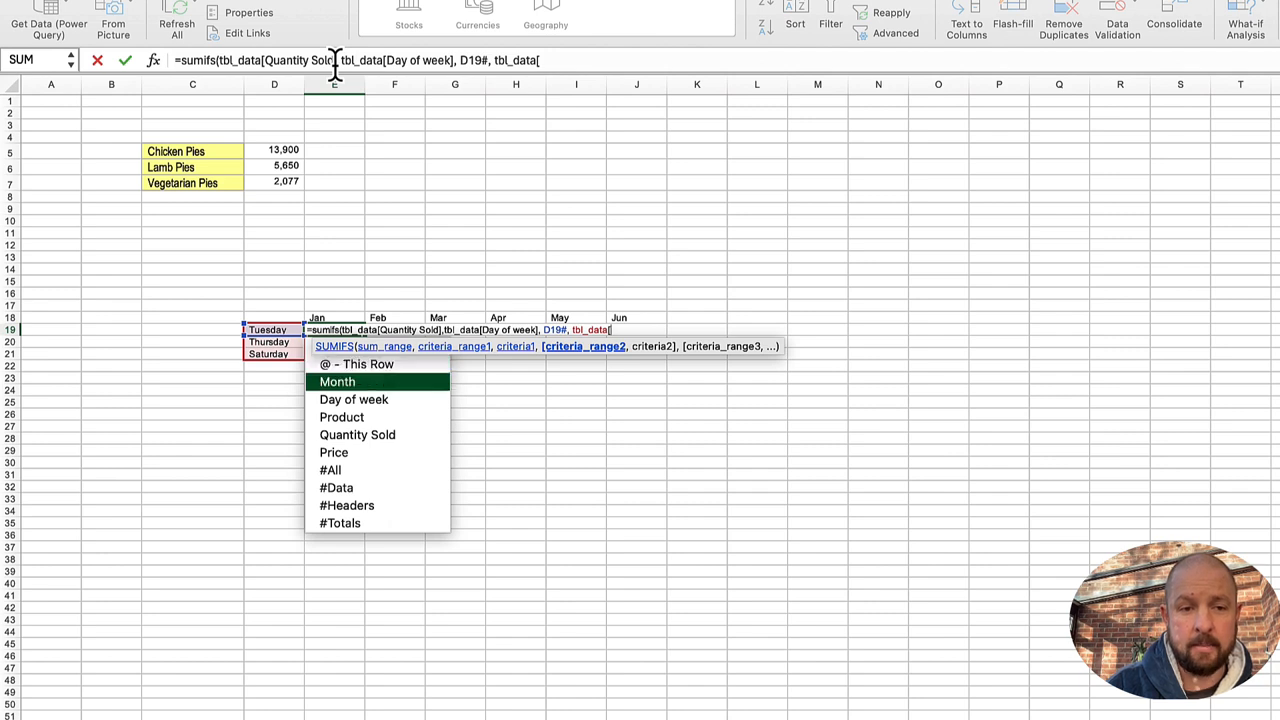
{"action": "key", "text": "Tab"}
{"action": "type", "text": "],"}
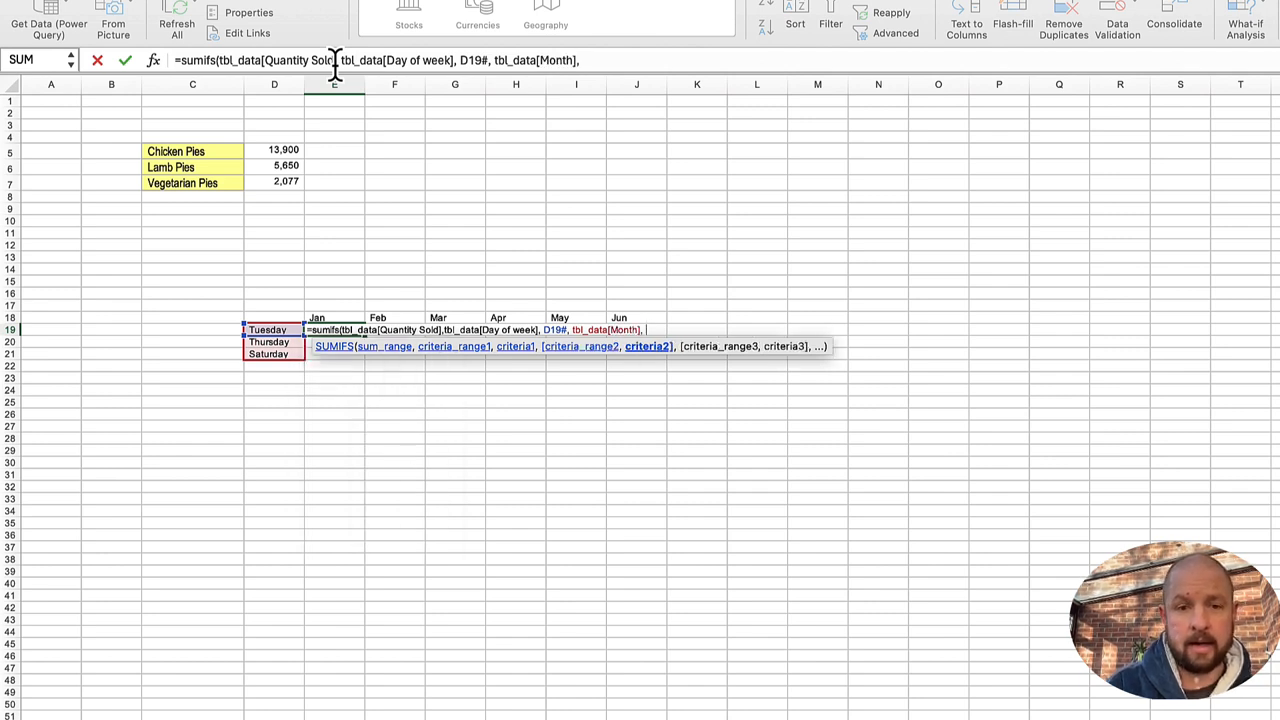
{"action": "key", "text": "Up"}
{"action": "type", "text": "#"}
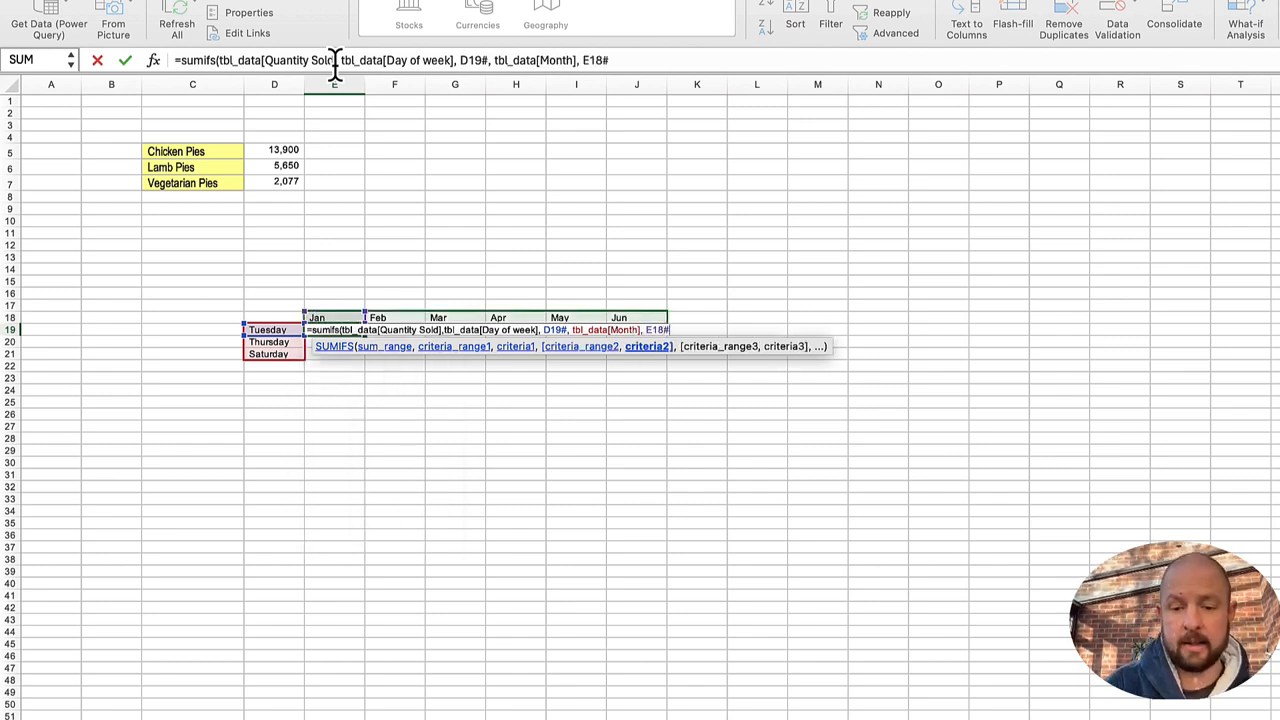
{"action": "type", "text": ")"}
{"action": "key", "text": "Return"}
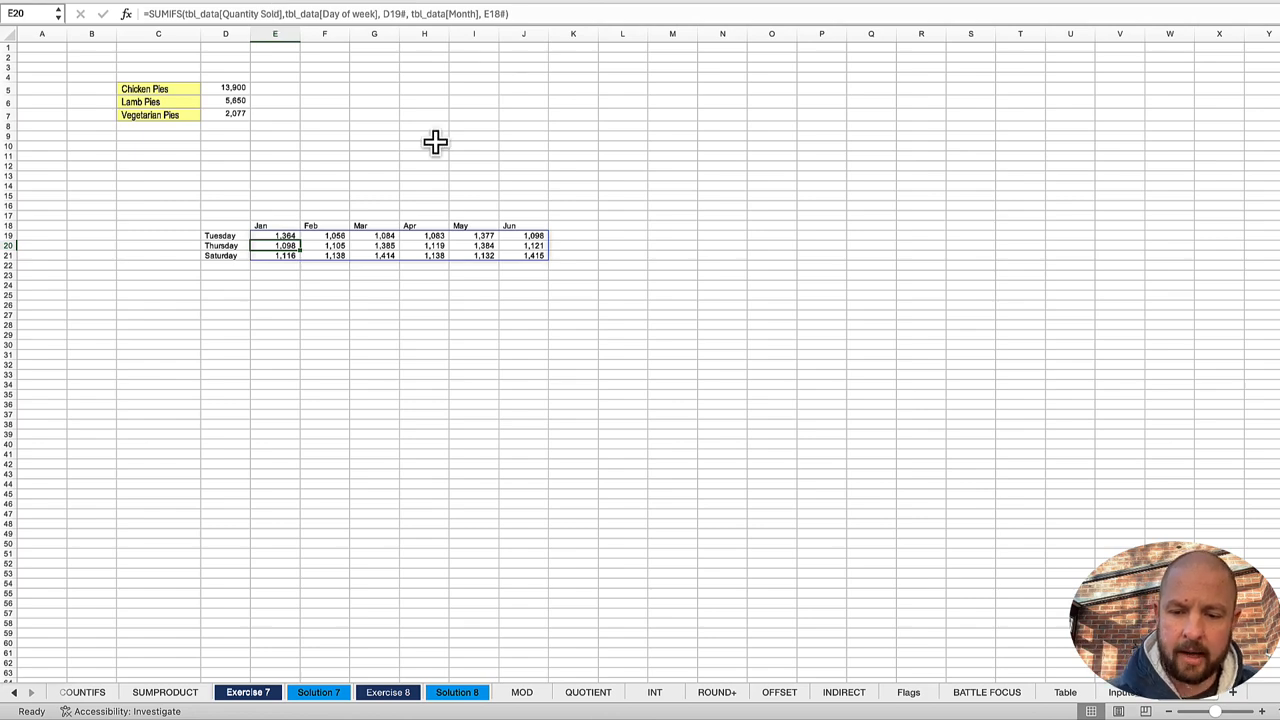
Step: Look through the BATTLE FOCUS sheet, the Table sheet and the sheet holding tbl_Pies and the named lists, and return to the pie totals sheet
{"action": "left_click", "coordinate": [978, 699]}
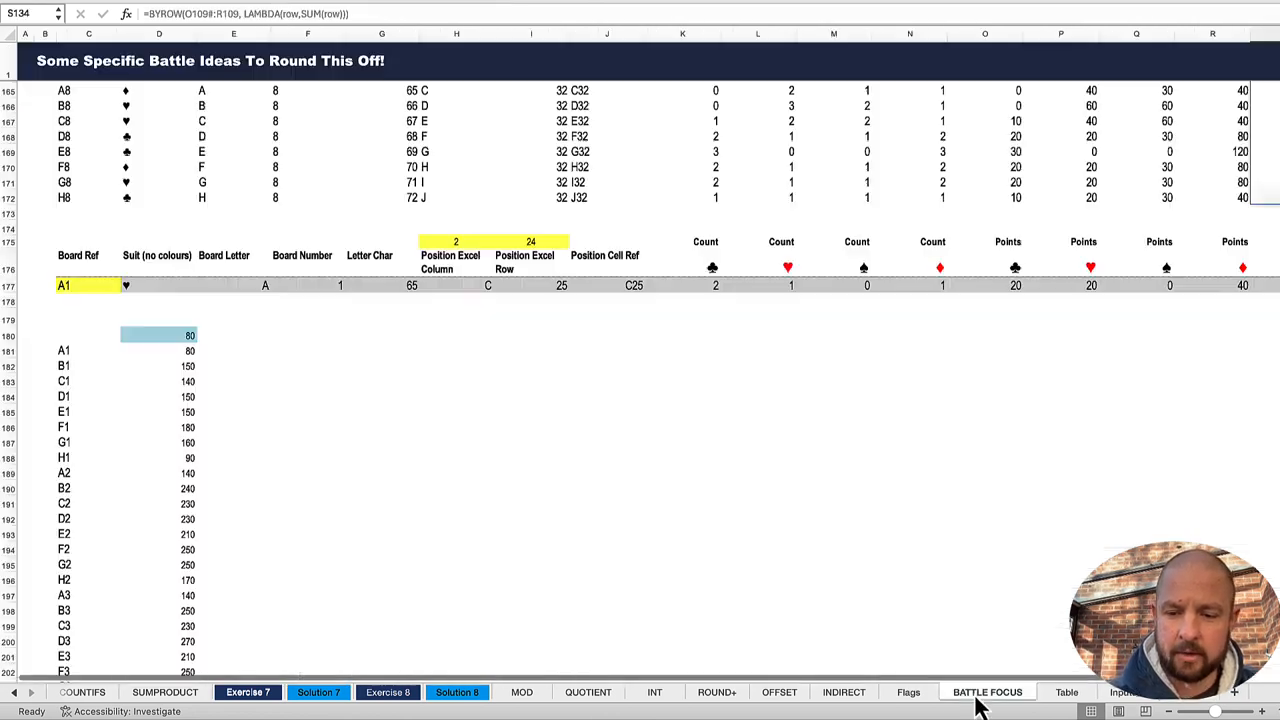
{"action": "left_click", "coordinate": [1067, 695]}
{"action": "left_click", "coordinate": [1121, 699]}
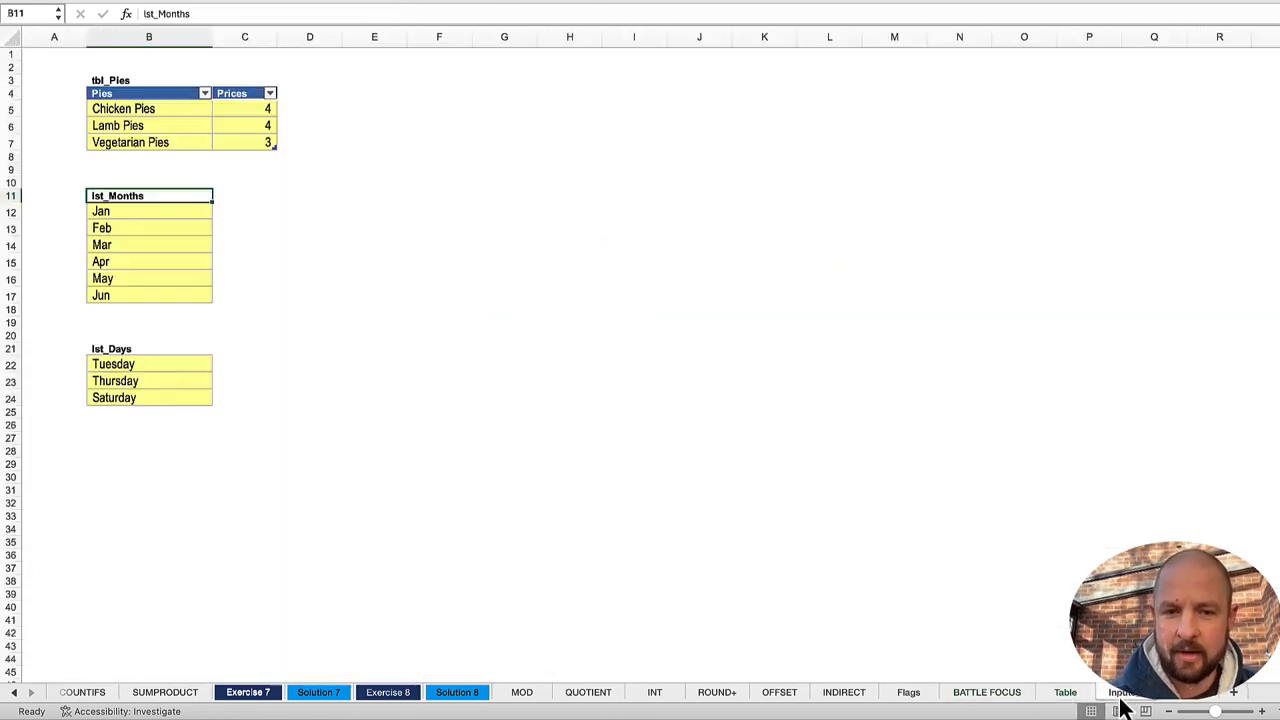
{"action": "left_click", "coordinate": [1188, 700]}
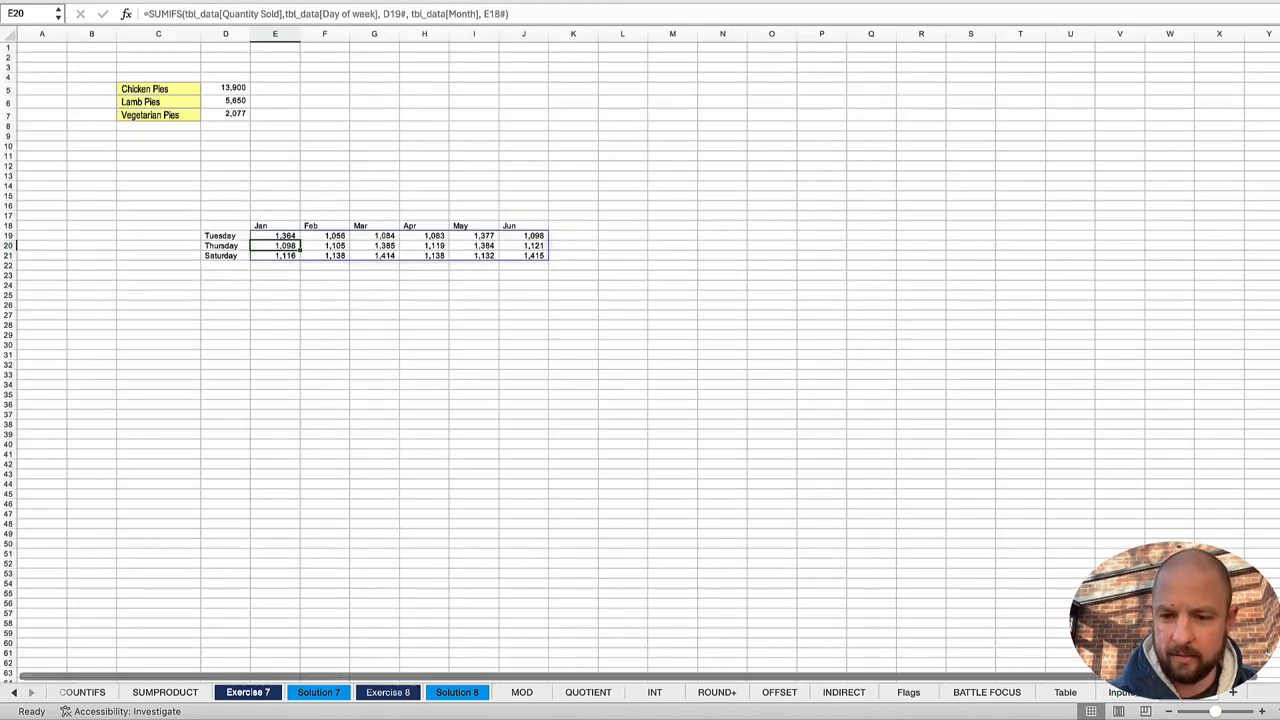